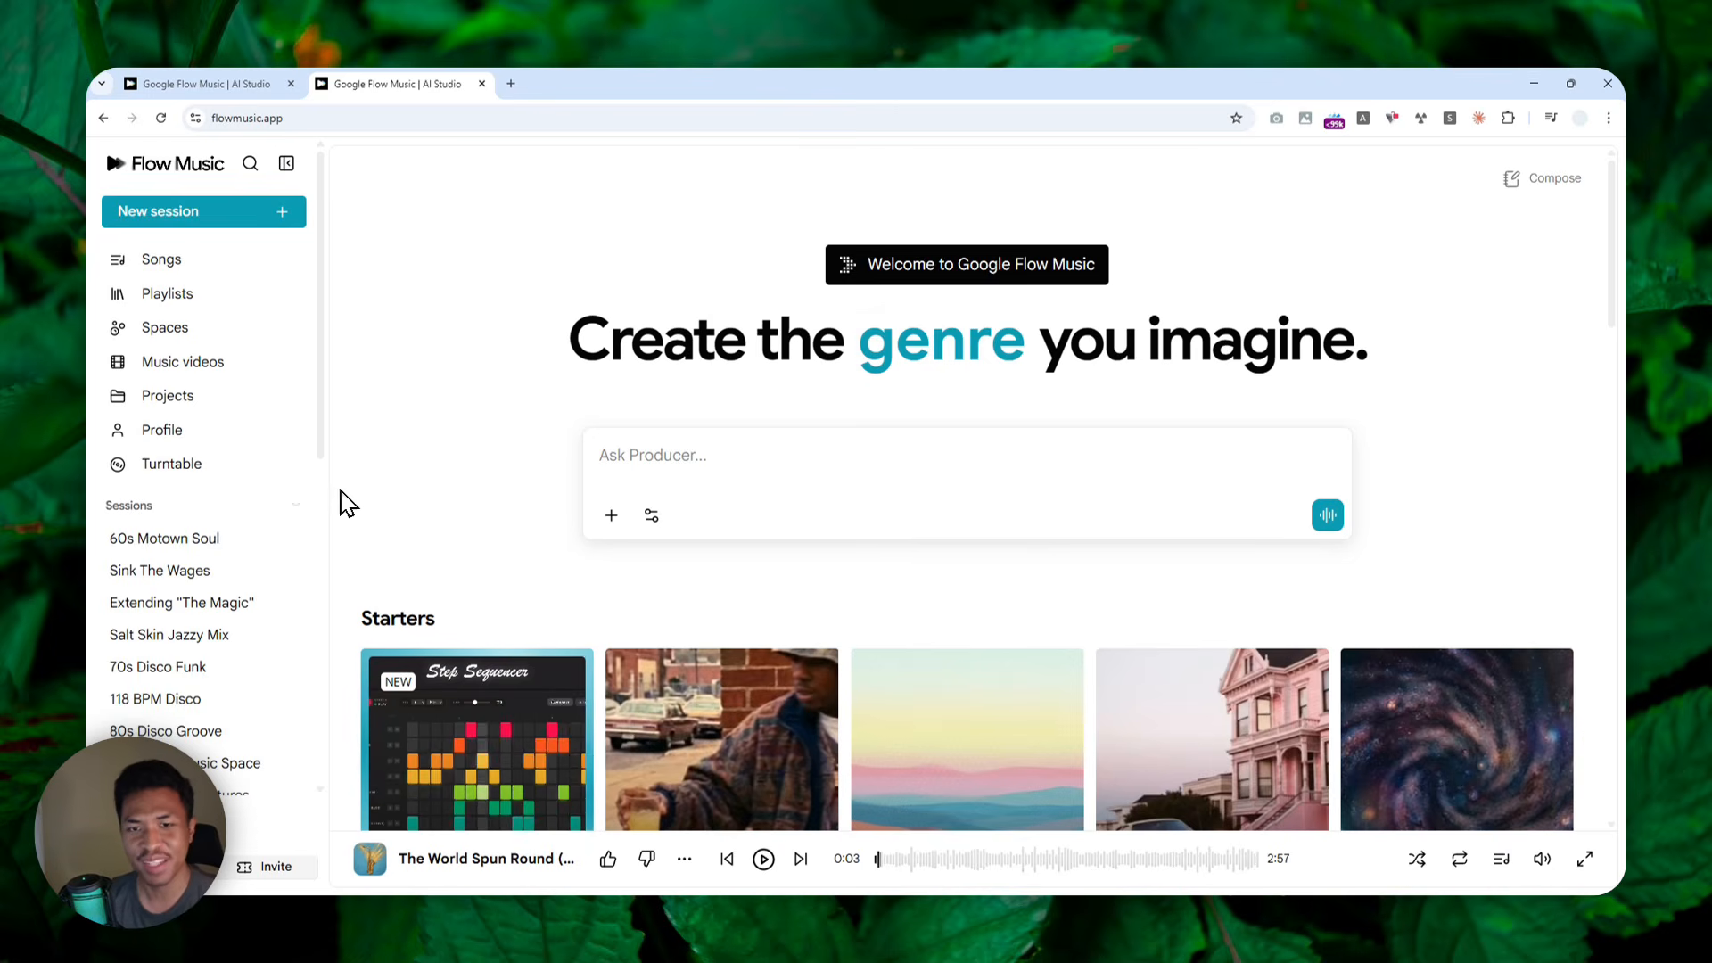
- Open the 60s Motown Soul session and review its prompt, sound description, lyrics and generated songs
{"action": "left_click", "coordinate": [152, 538]}
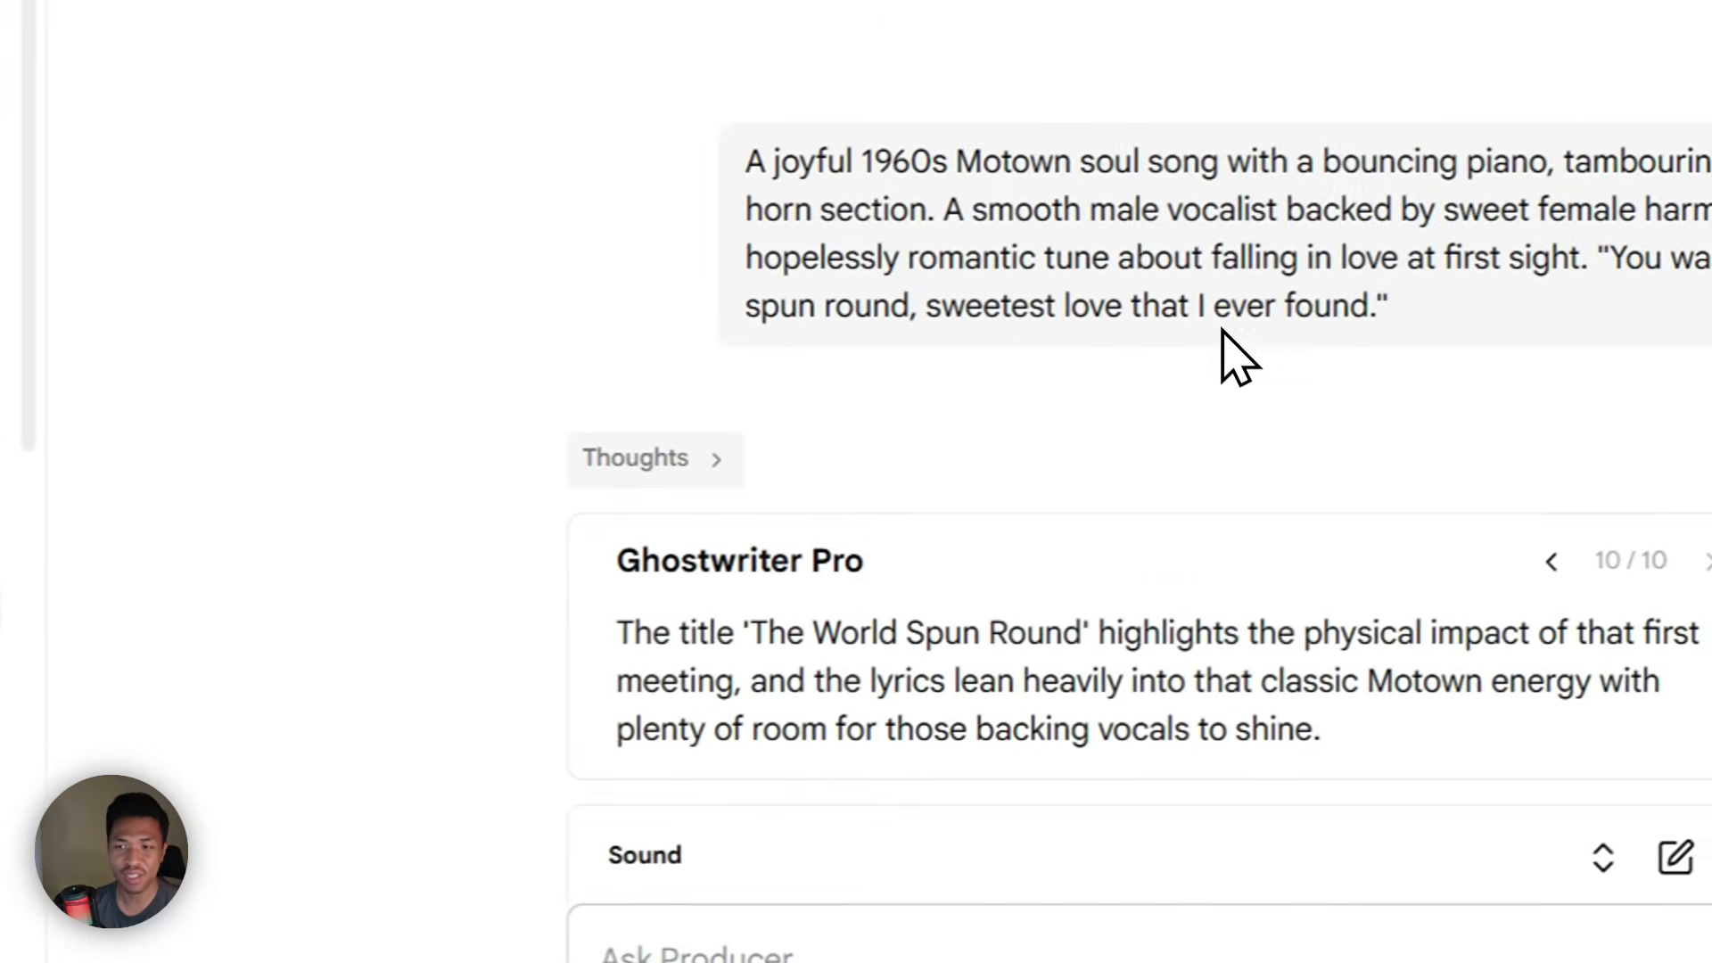
{"action": "scroll", "coordinate": [1471, 303], "scroll_direction": "down", "scroll_amount": 8}
{"action": "left_click", "coordinate": [893, 751]}
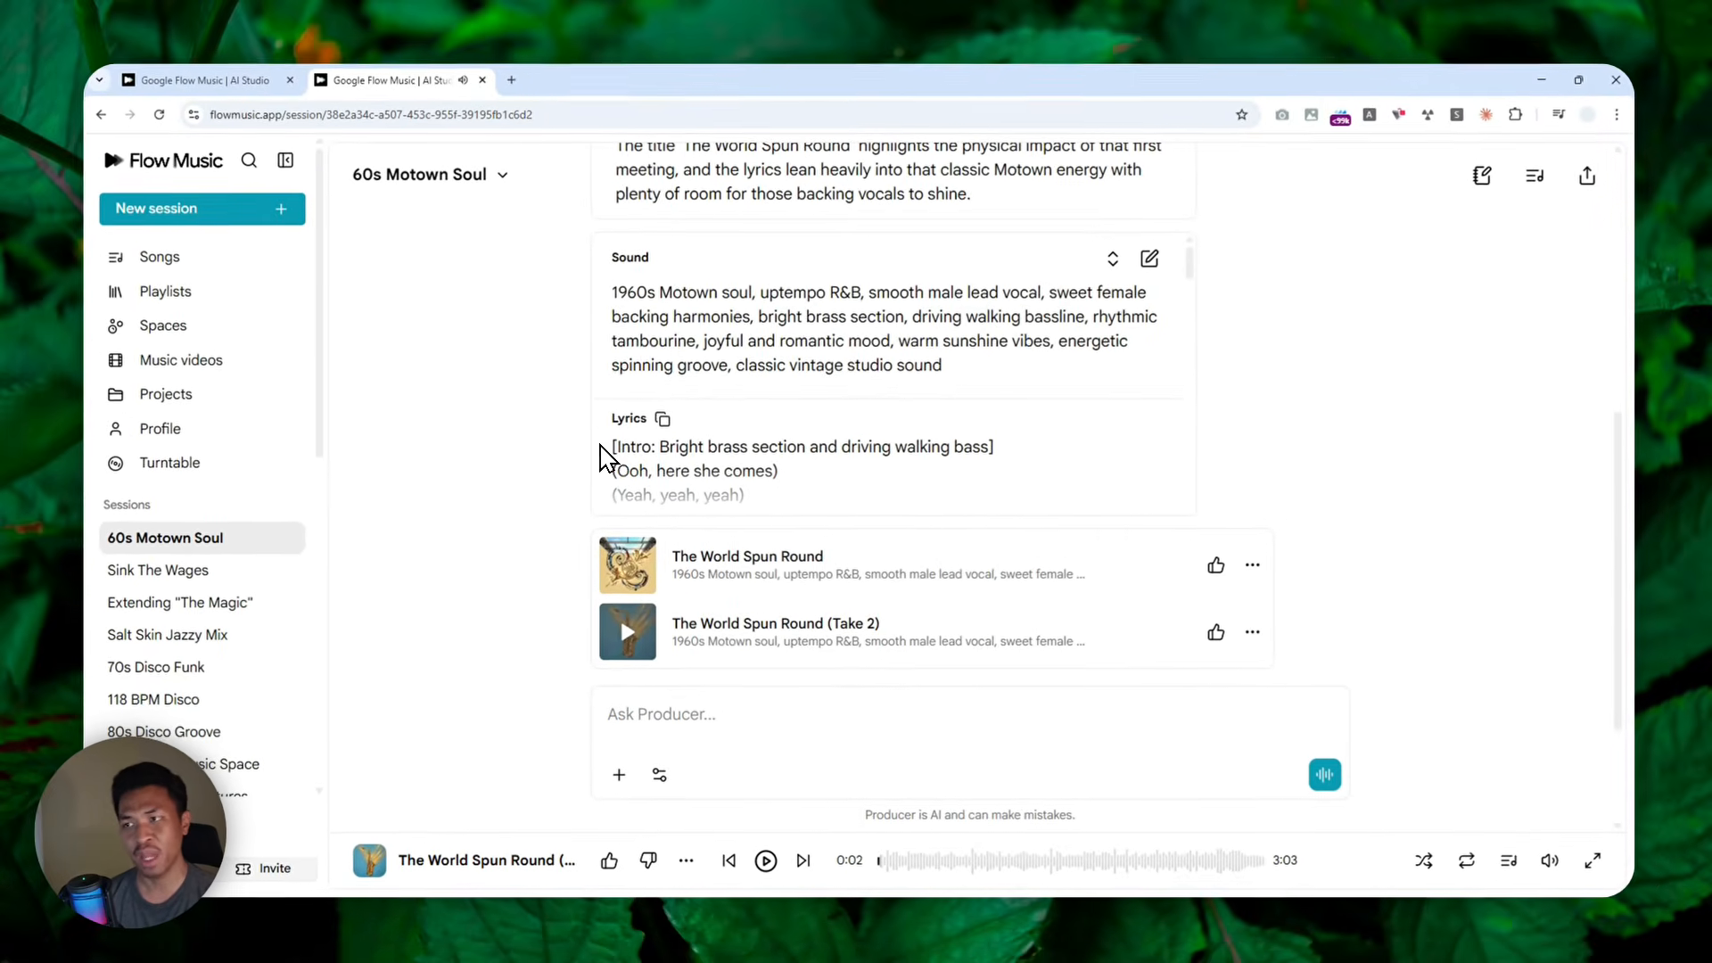
{"action": "scroll", "coordinate": [606, 446], "scroll_direction": "down", "scroll_amount": 5}
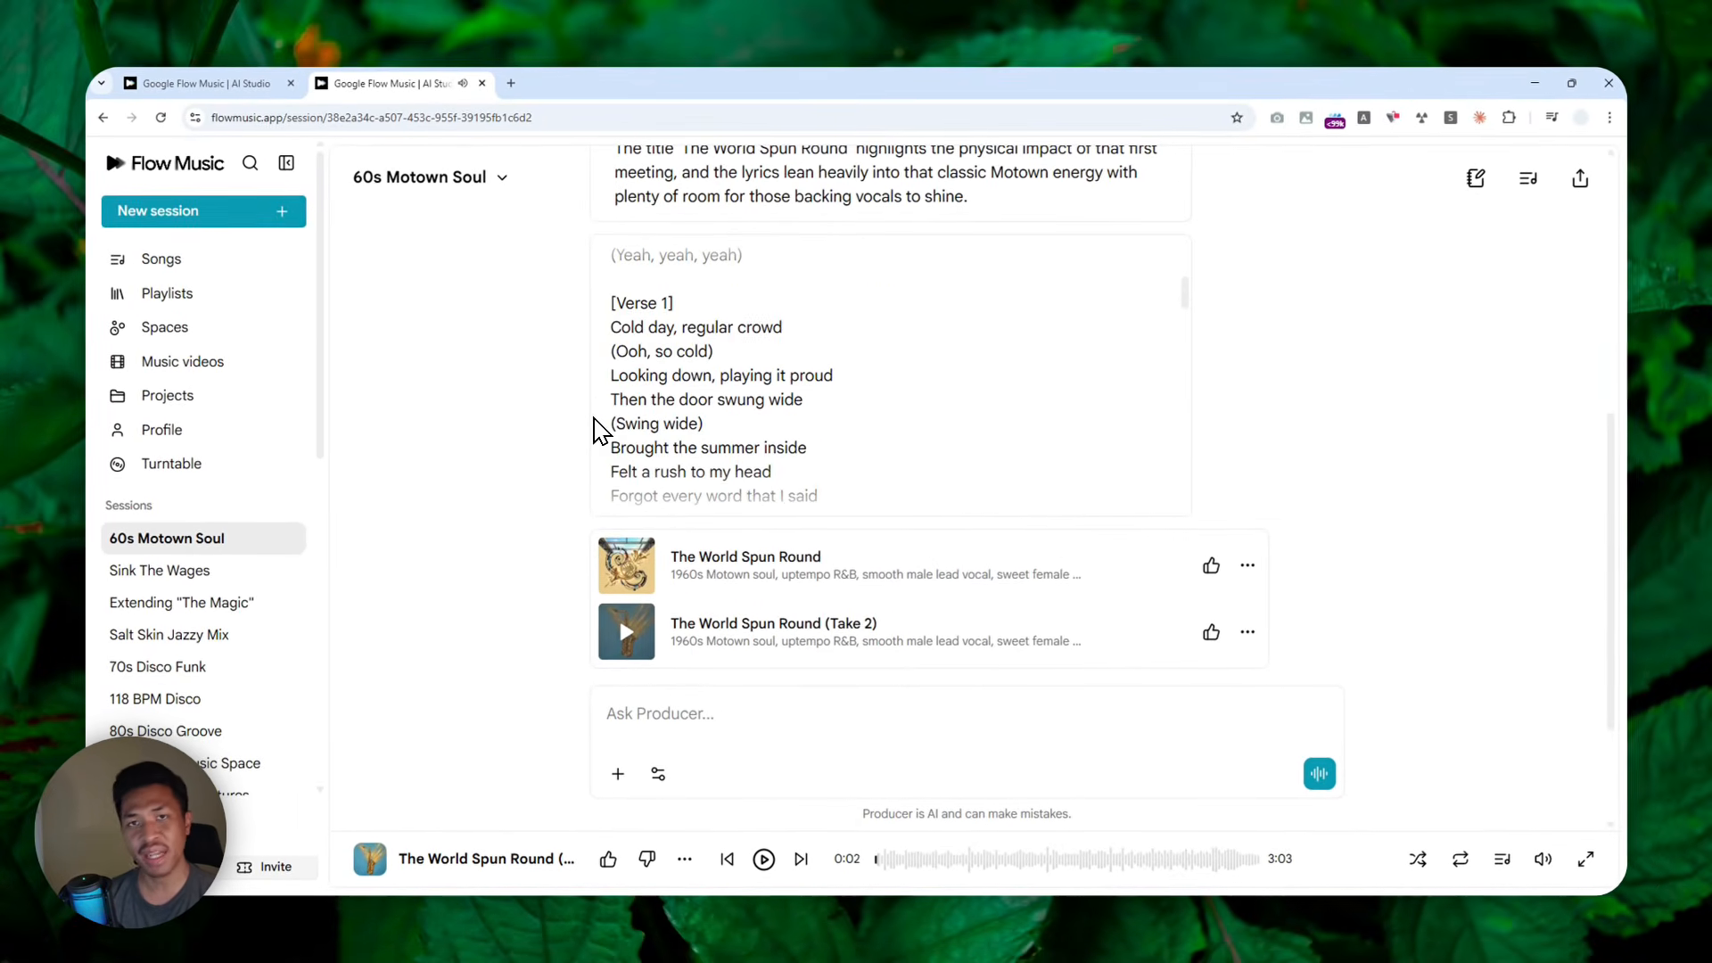
{"action": "scroll", "coordinate": [553, 431], "scroll_direction": "down", "scroll_amount": 2}
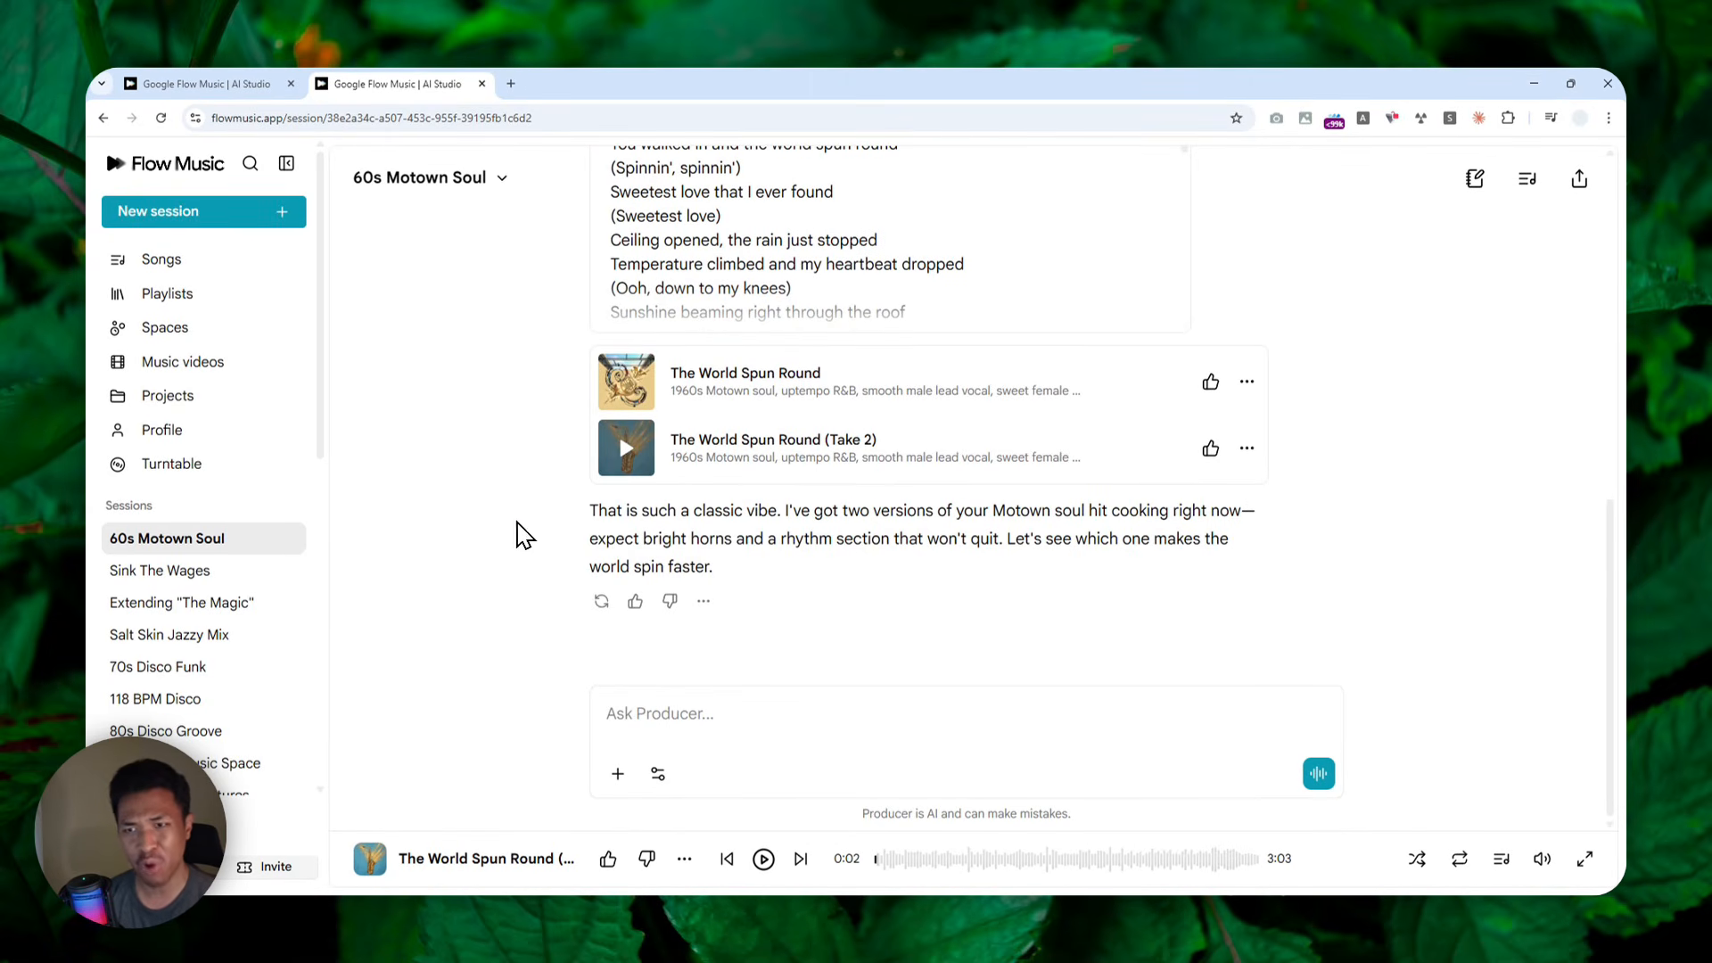
{"action": "scroll", "coordinate": [506, 524], "scroll_direction": "up", "scroll_amount": 2}
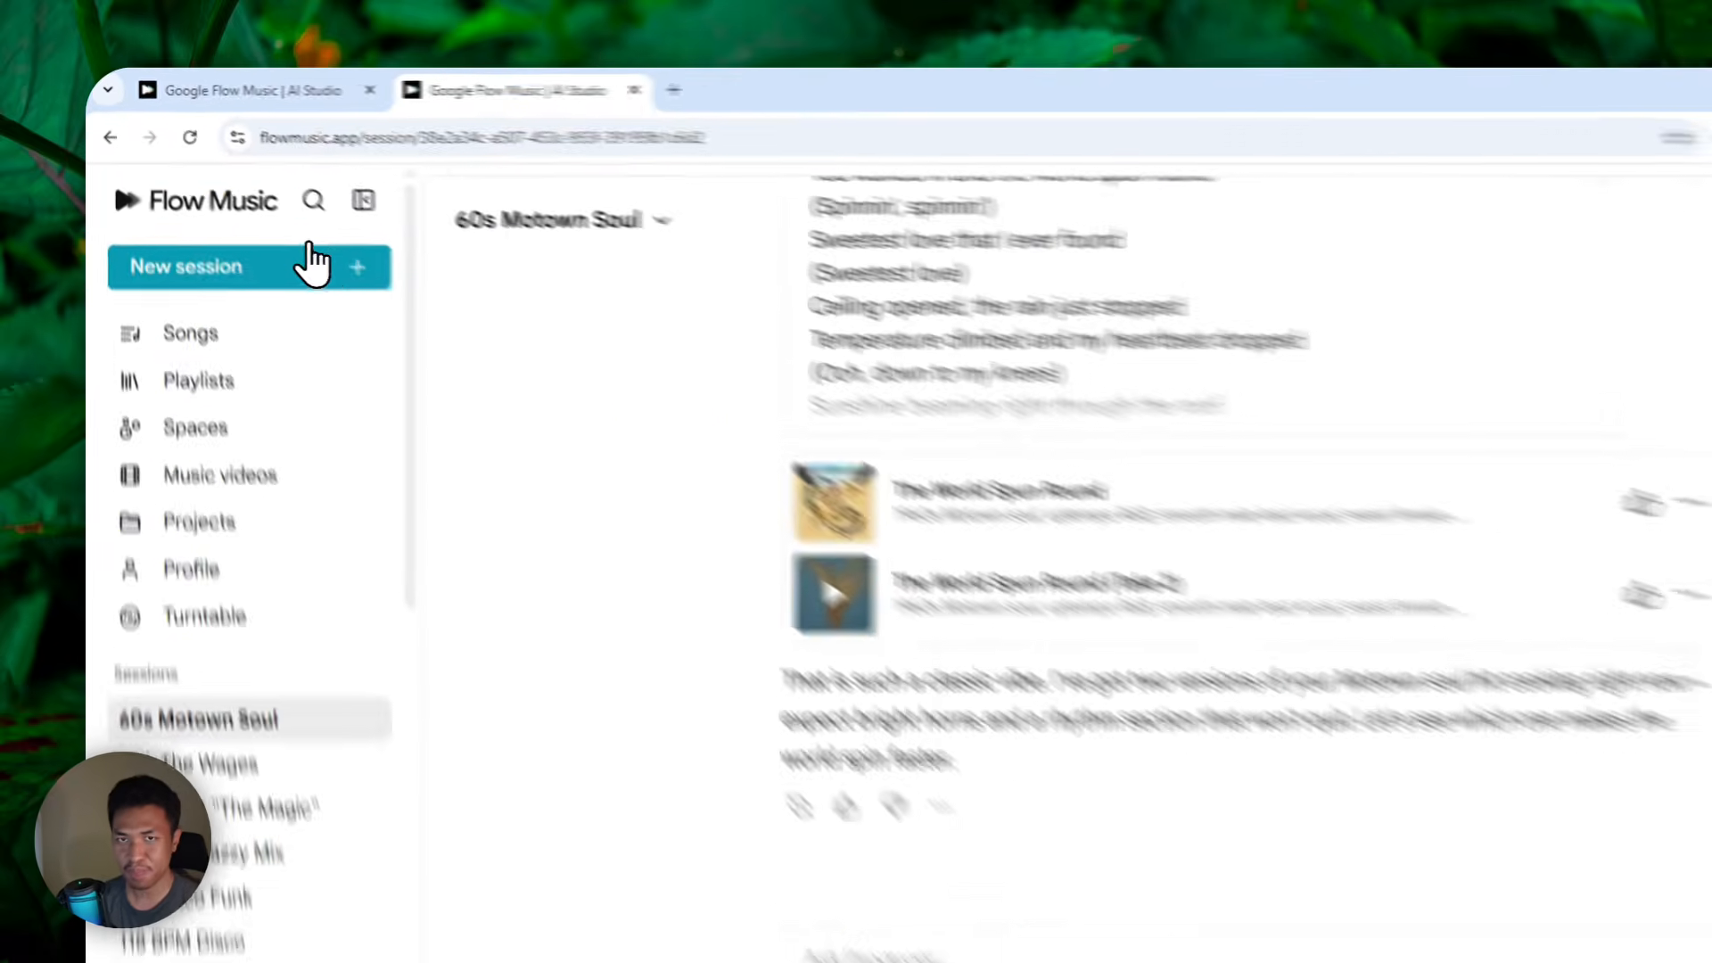
- Return to the Flow Music home page and view the YouTube video on generating and editing songs before switching back
{"action": "left_click", "coordinate": [174, 164]}
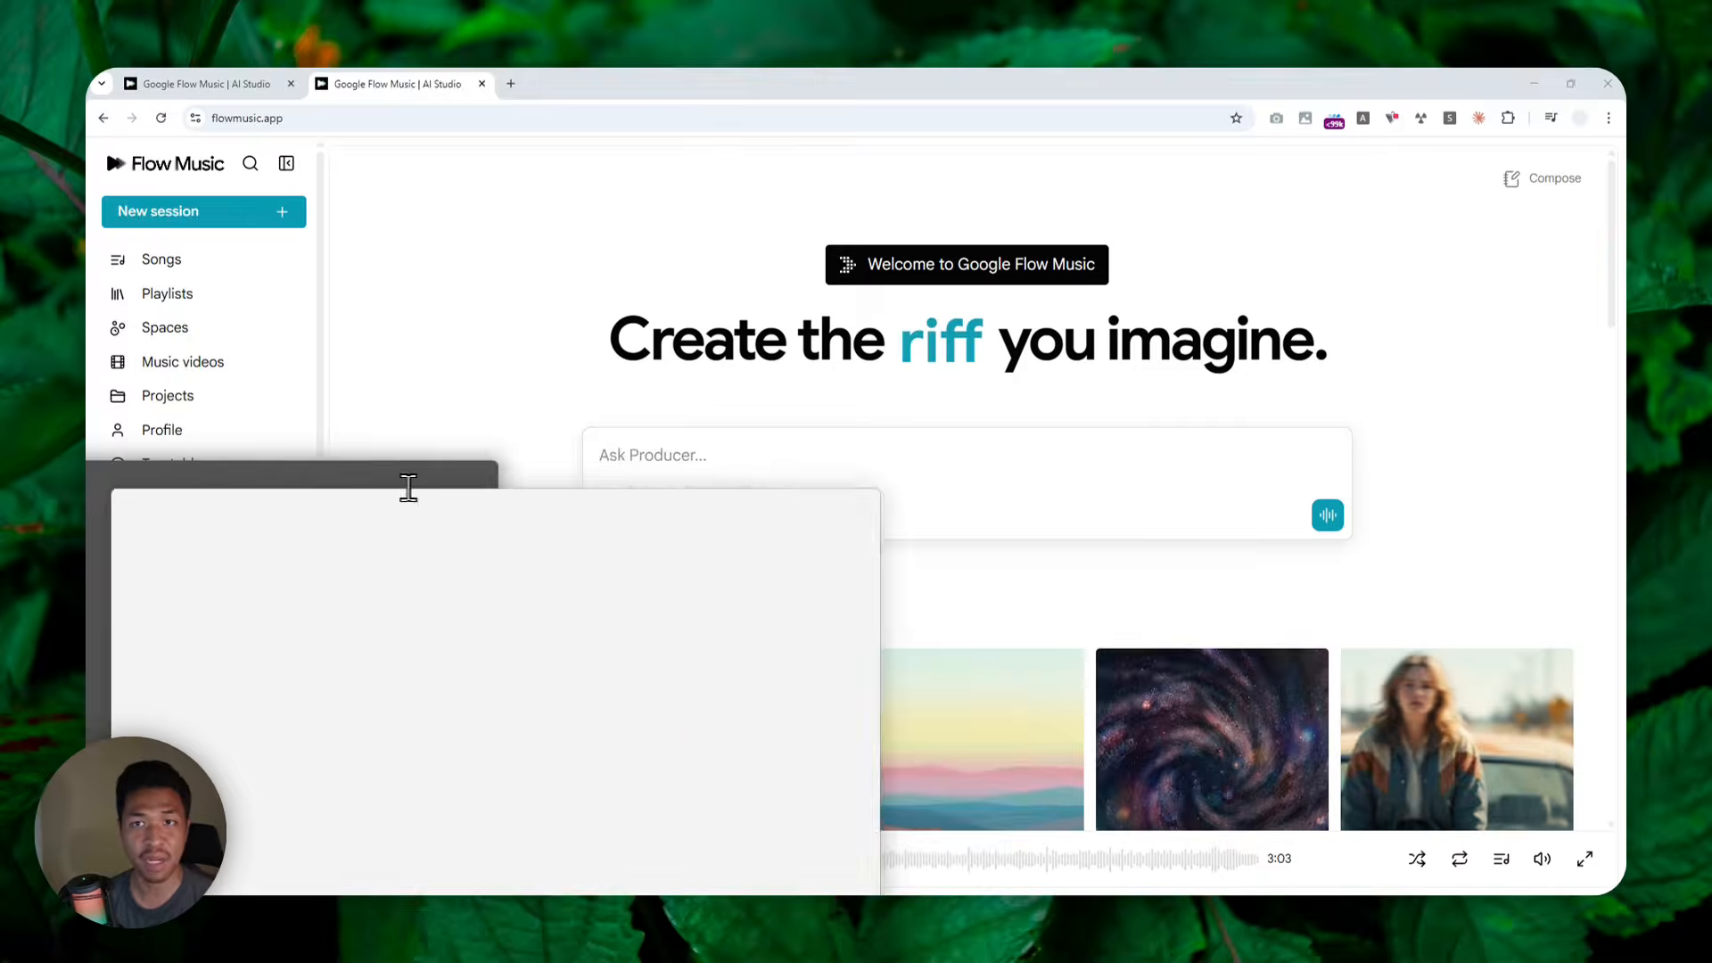
{"action": "left_click_drag", "start_coordinate": [408, 493], "coordinate": [777, 81]}
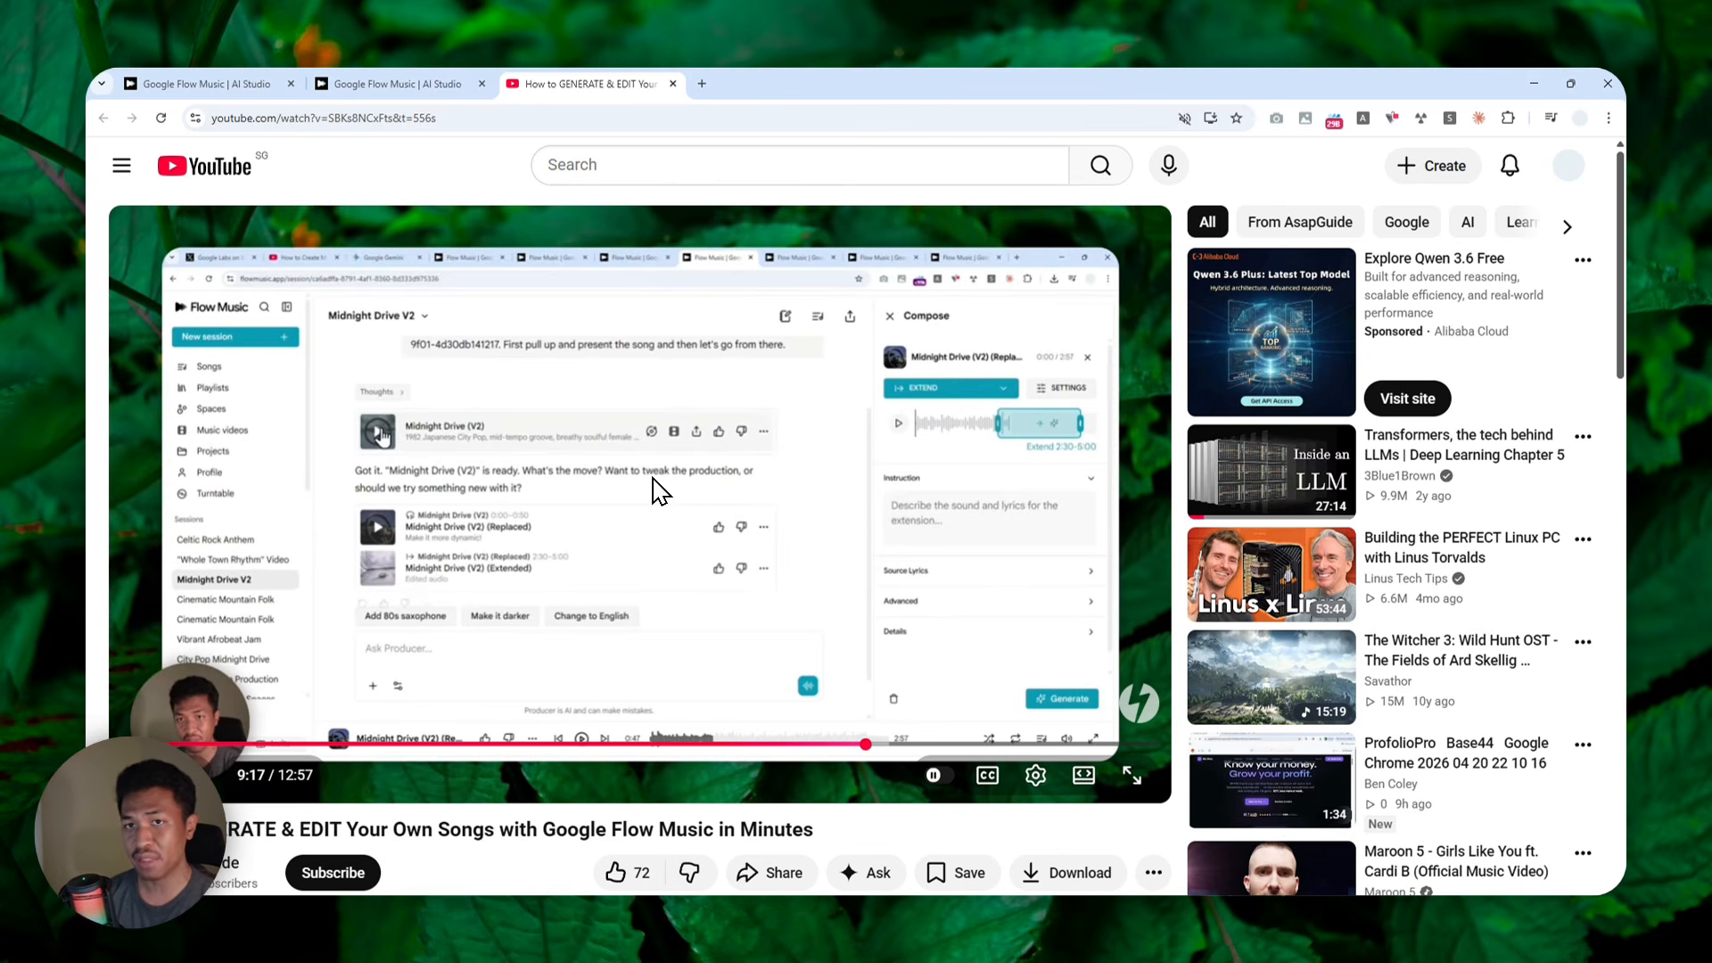
{"action": "left_click", "coordinate": [428, 84]}
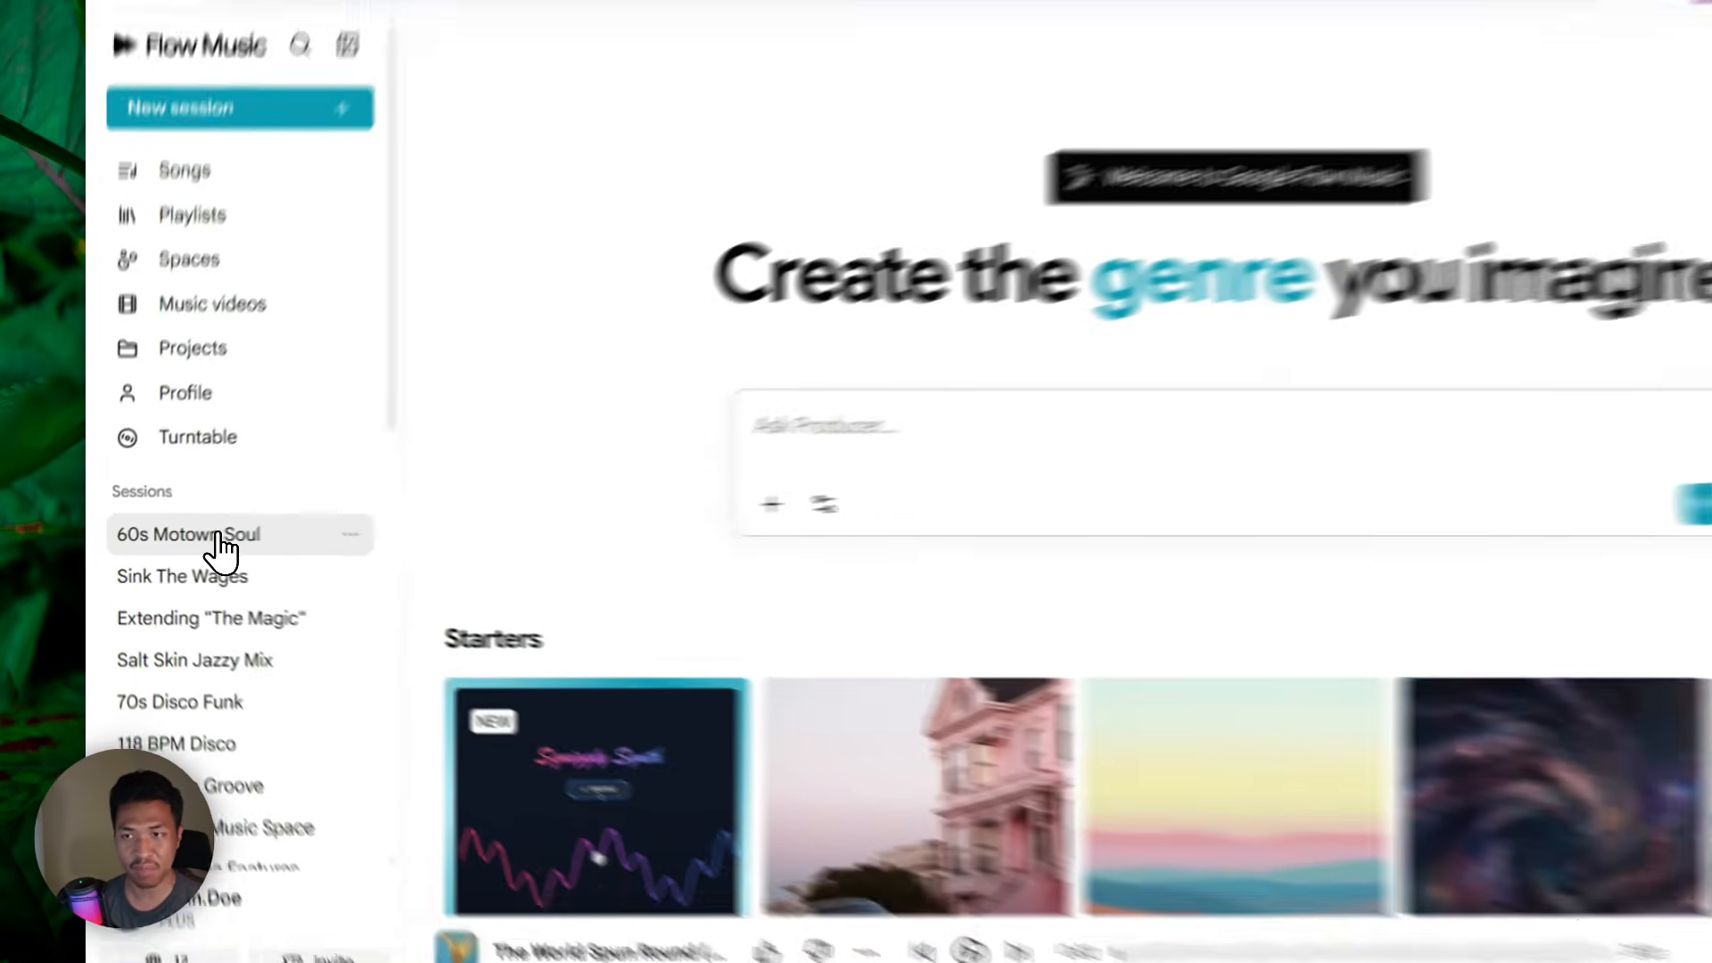
- From the 60s Motown Soul session, start a new remix session with The World Spun Round (Take 2)
{"action": "left_click", "coordinate": [185, 538]}
{"action": "scroll", "coordinate": [1312, 784], "scroll_direction": "down", "scroll_amount": 5}
{"action": "left_click", "coordinate": [1132, 555]}
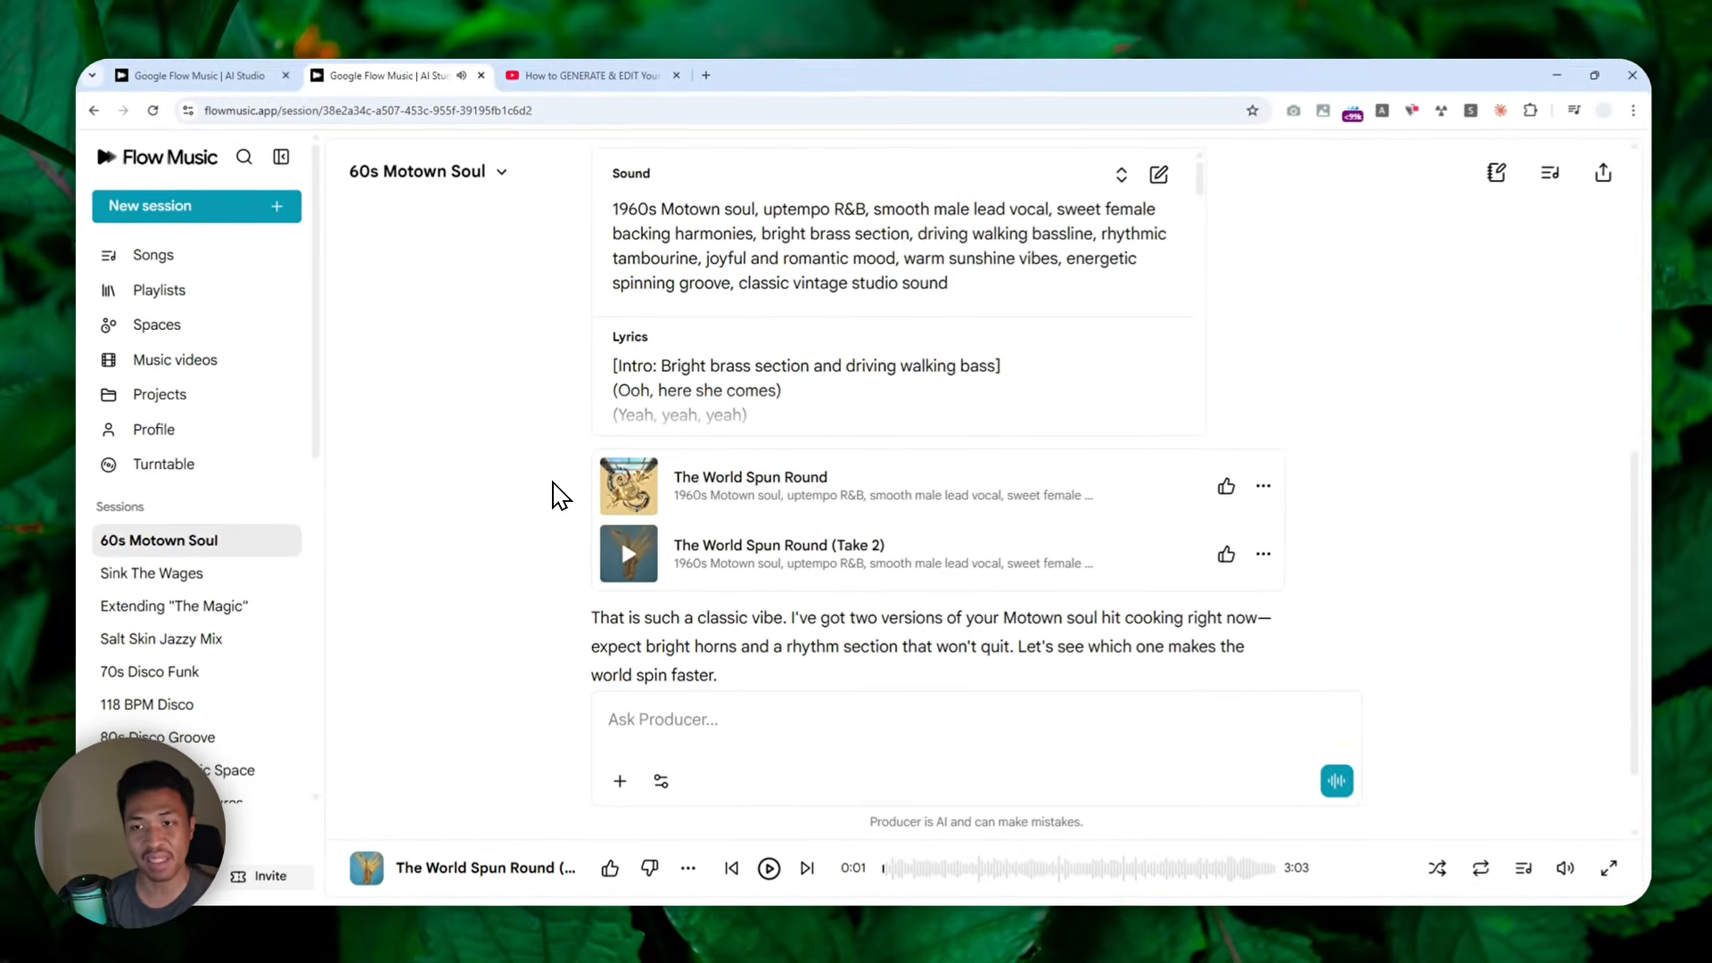
{"action": "scroll", "coordinate": [524, 521], "scroll_direction": "down", "scroll_amount": 1}
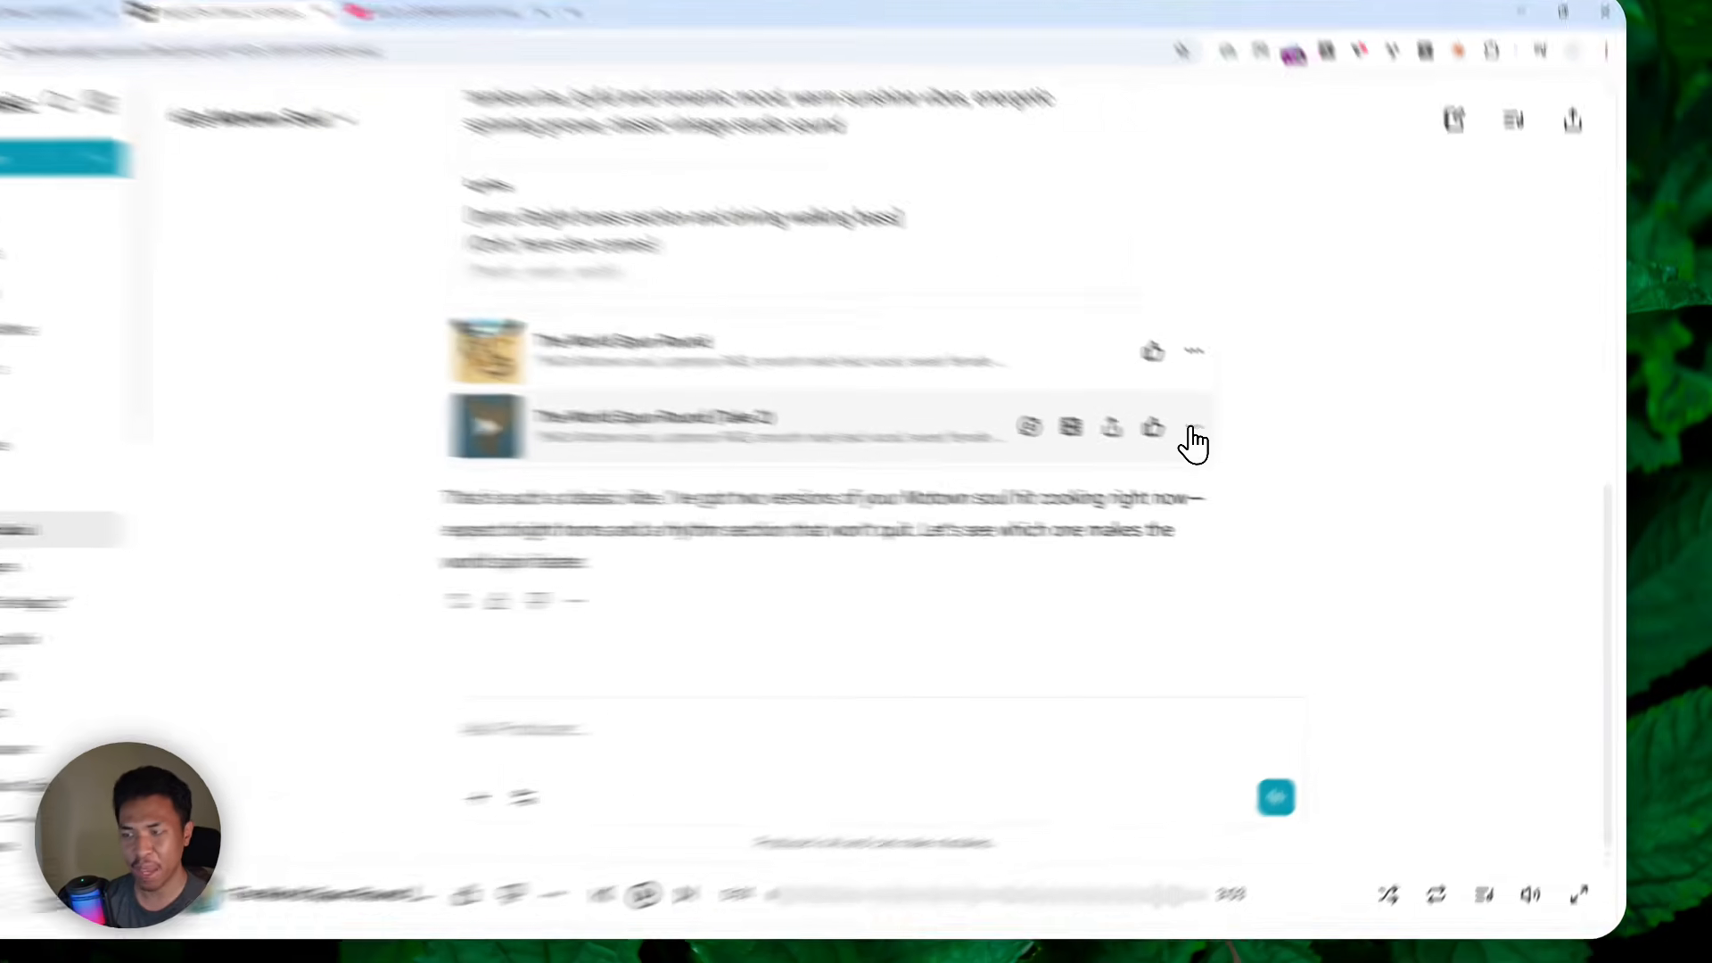
{"action": "left_click", "coordinate": [1246, 450]}
{"action": "mouse_move", "coordinate": [1354, 443]}
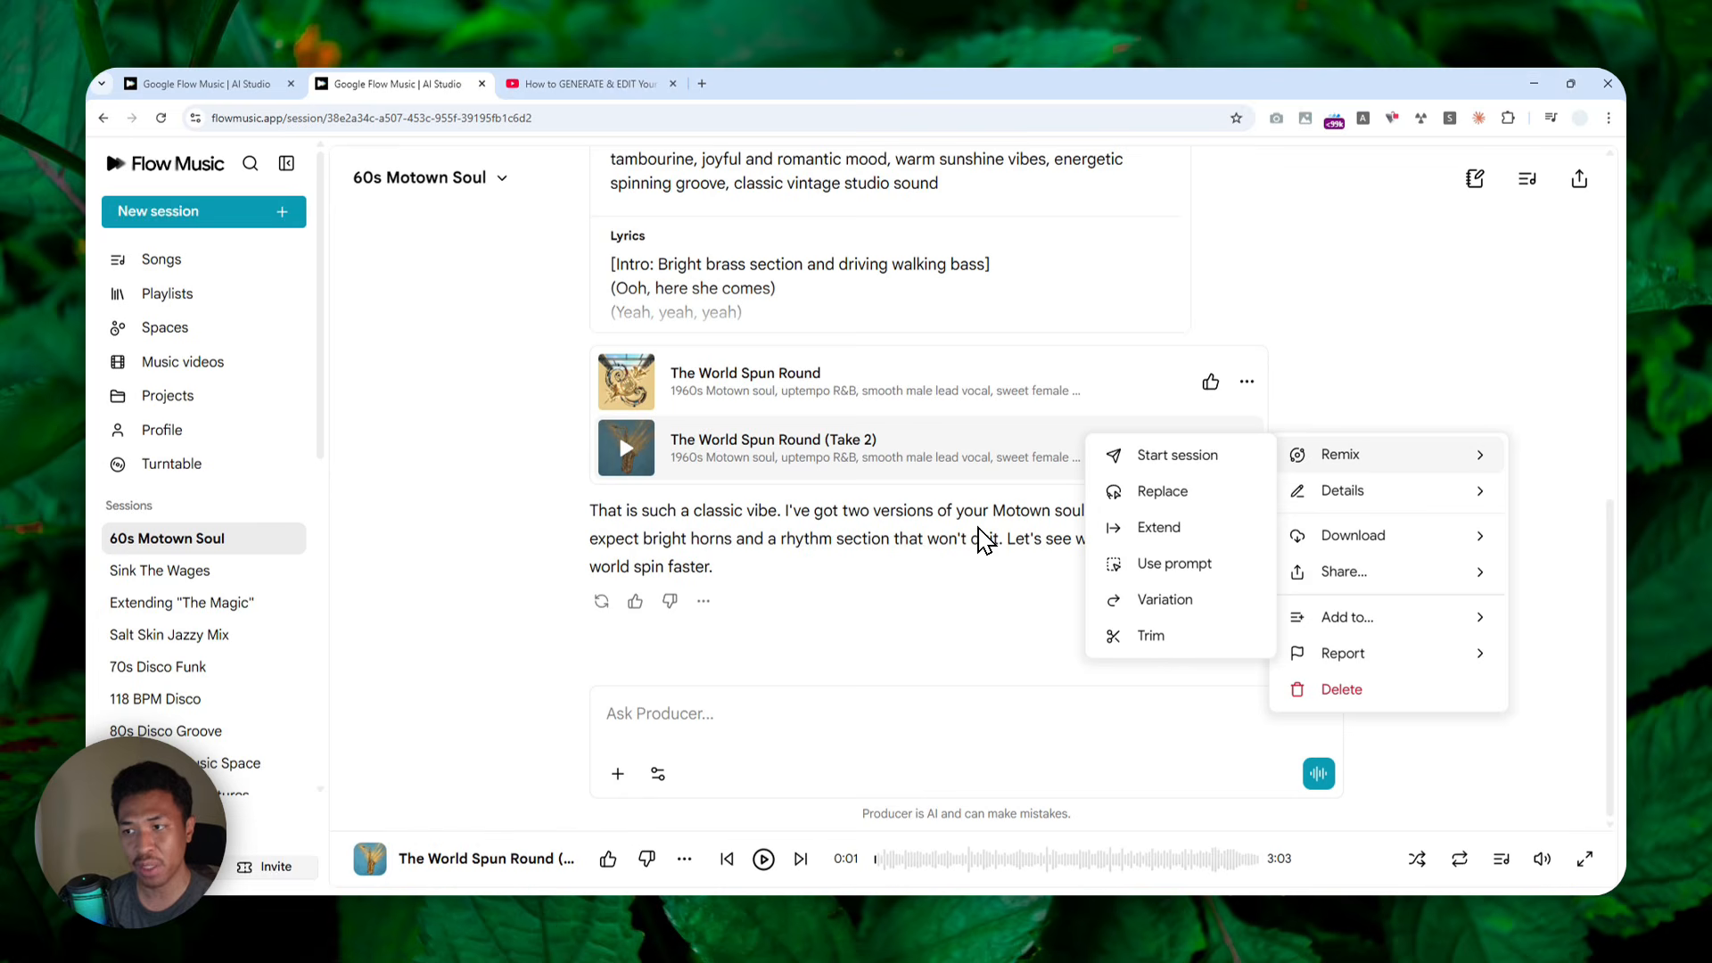
{"action": "left_click", "coordinate": [1158, 457]}
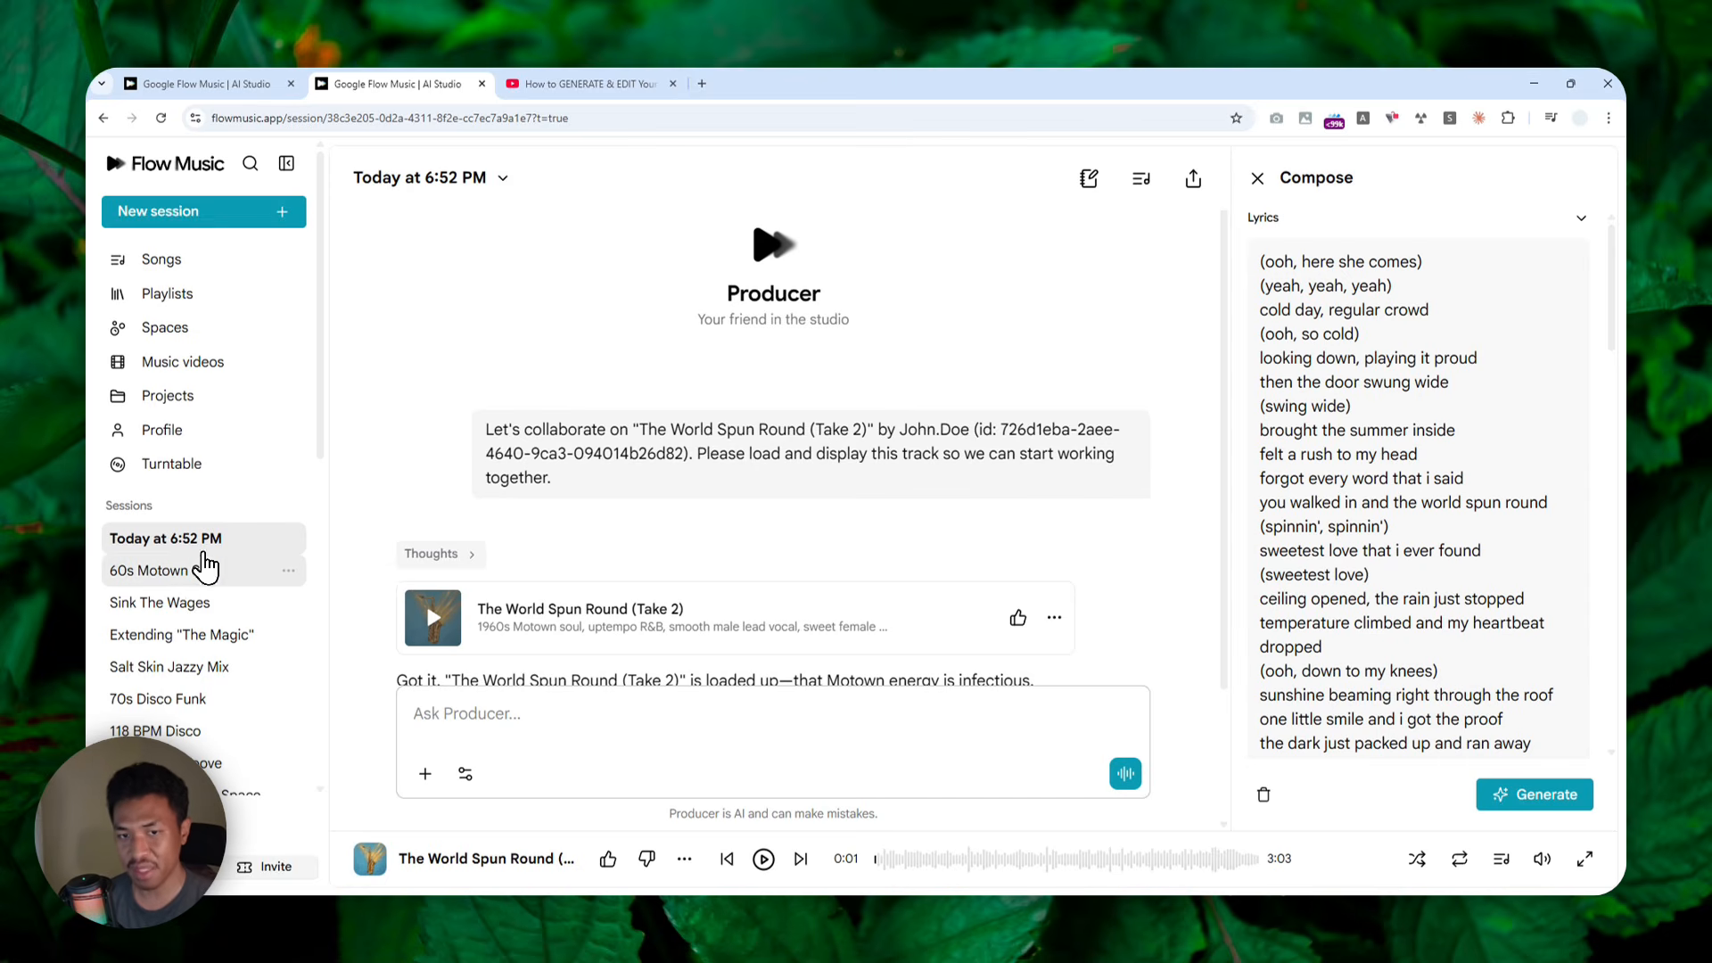
- Revisit the two song versions in the 60s Motown Soul session and return to the Motown Energy Session
{"action": "left_click", "coordinate": [205, 571]}
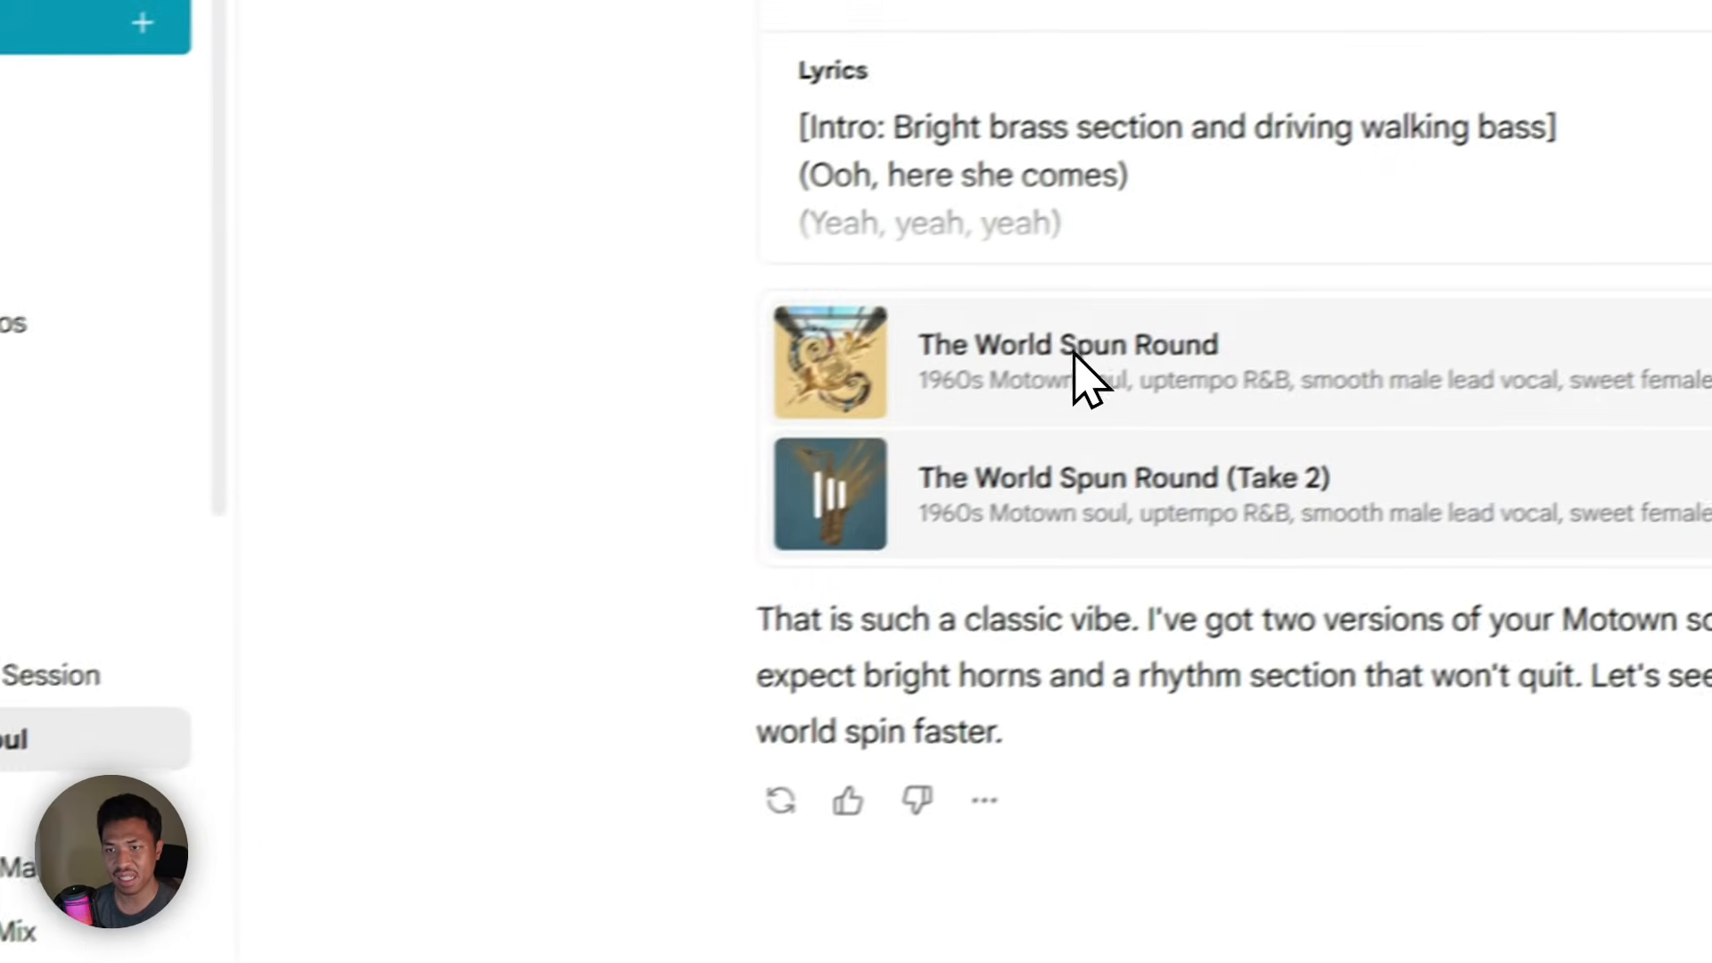
{"action": "left_click", "coordinate": [765, 527]}
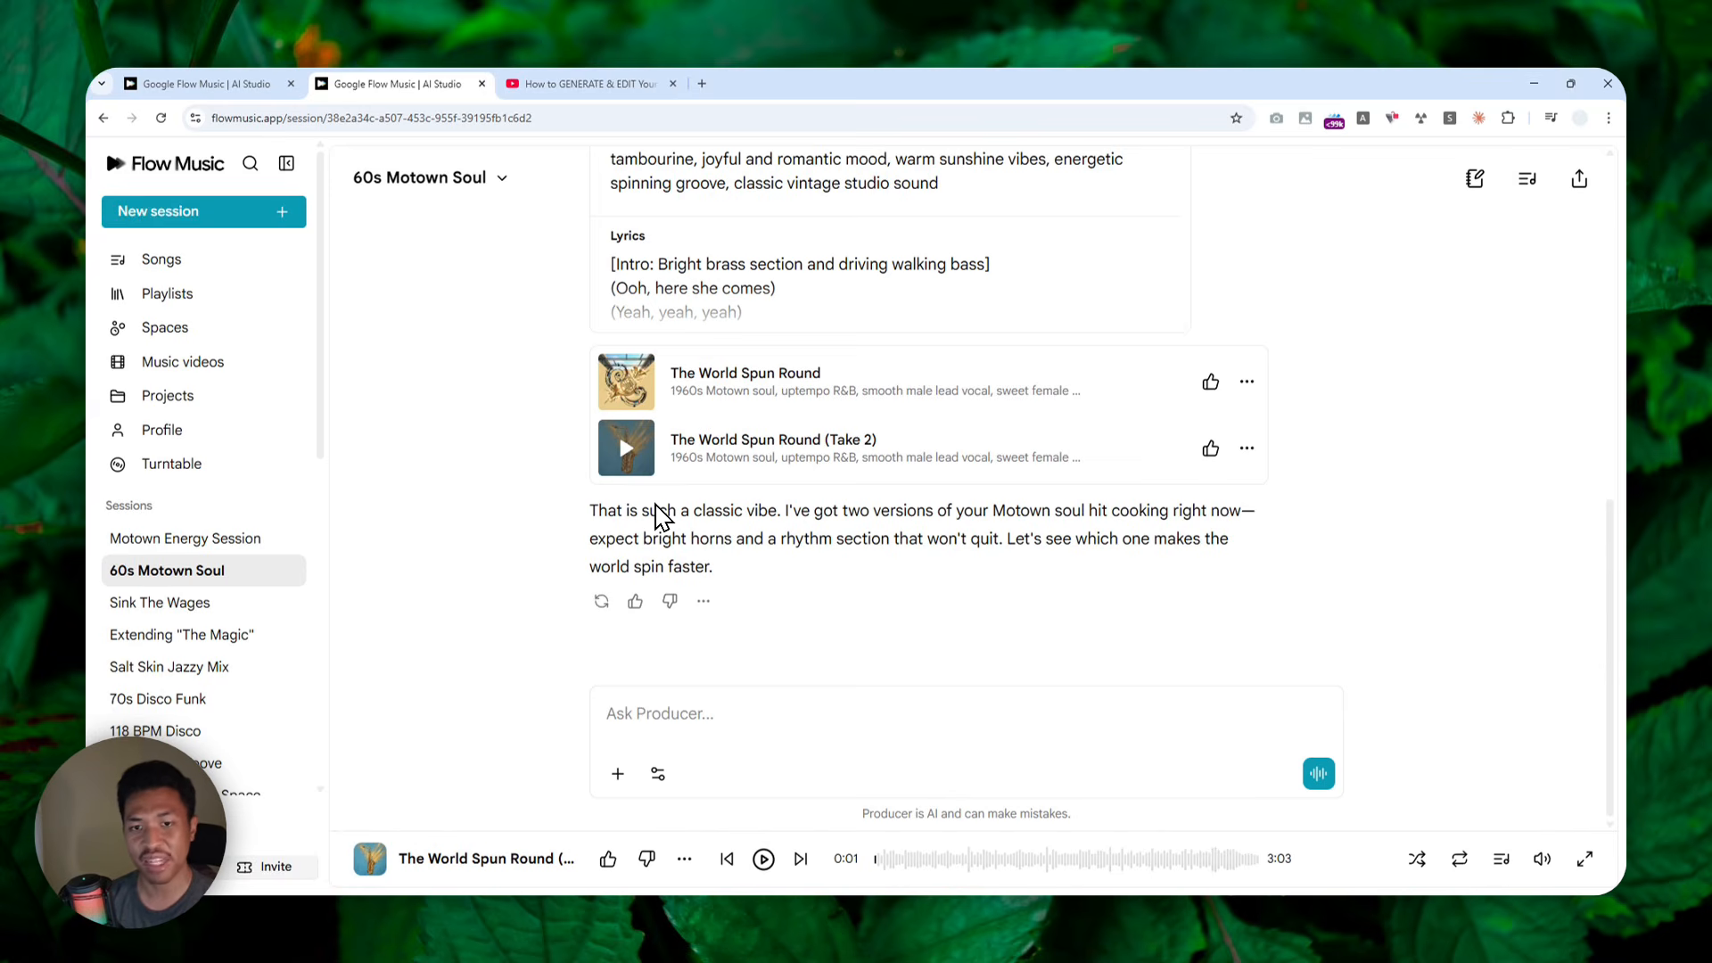
{"action": "left_click", "coordinate": [169, 539]}
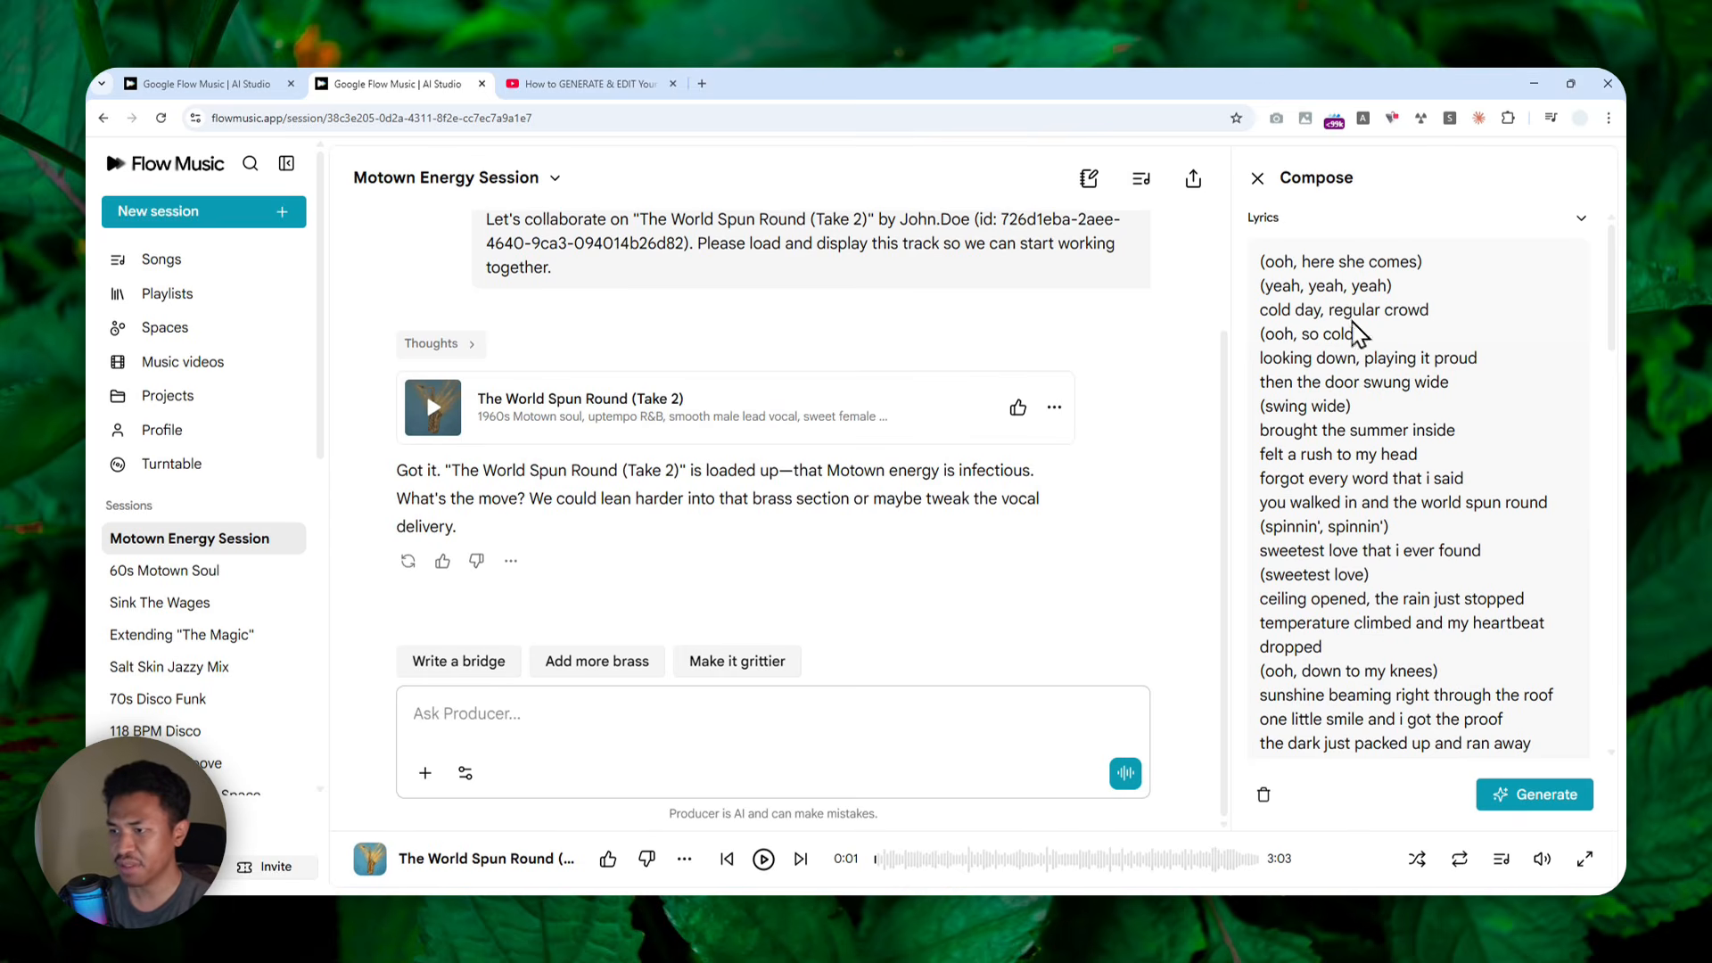
- Set up a Replace remix of The World Spun Round (Take 2) in the Motown Energy Session
{"action": "scroll", "coordinate": [1338, 348], "scroll_direction": "down", "scroll_amount": 3}
{"action": "scroll", "coordinate": [1293, 294], "scroll_direction": "up", "scroll_amount": 3}
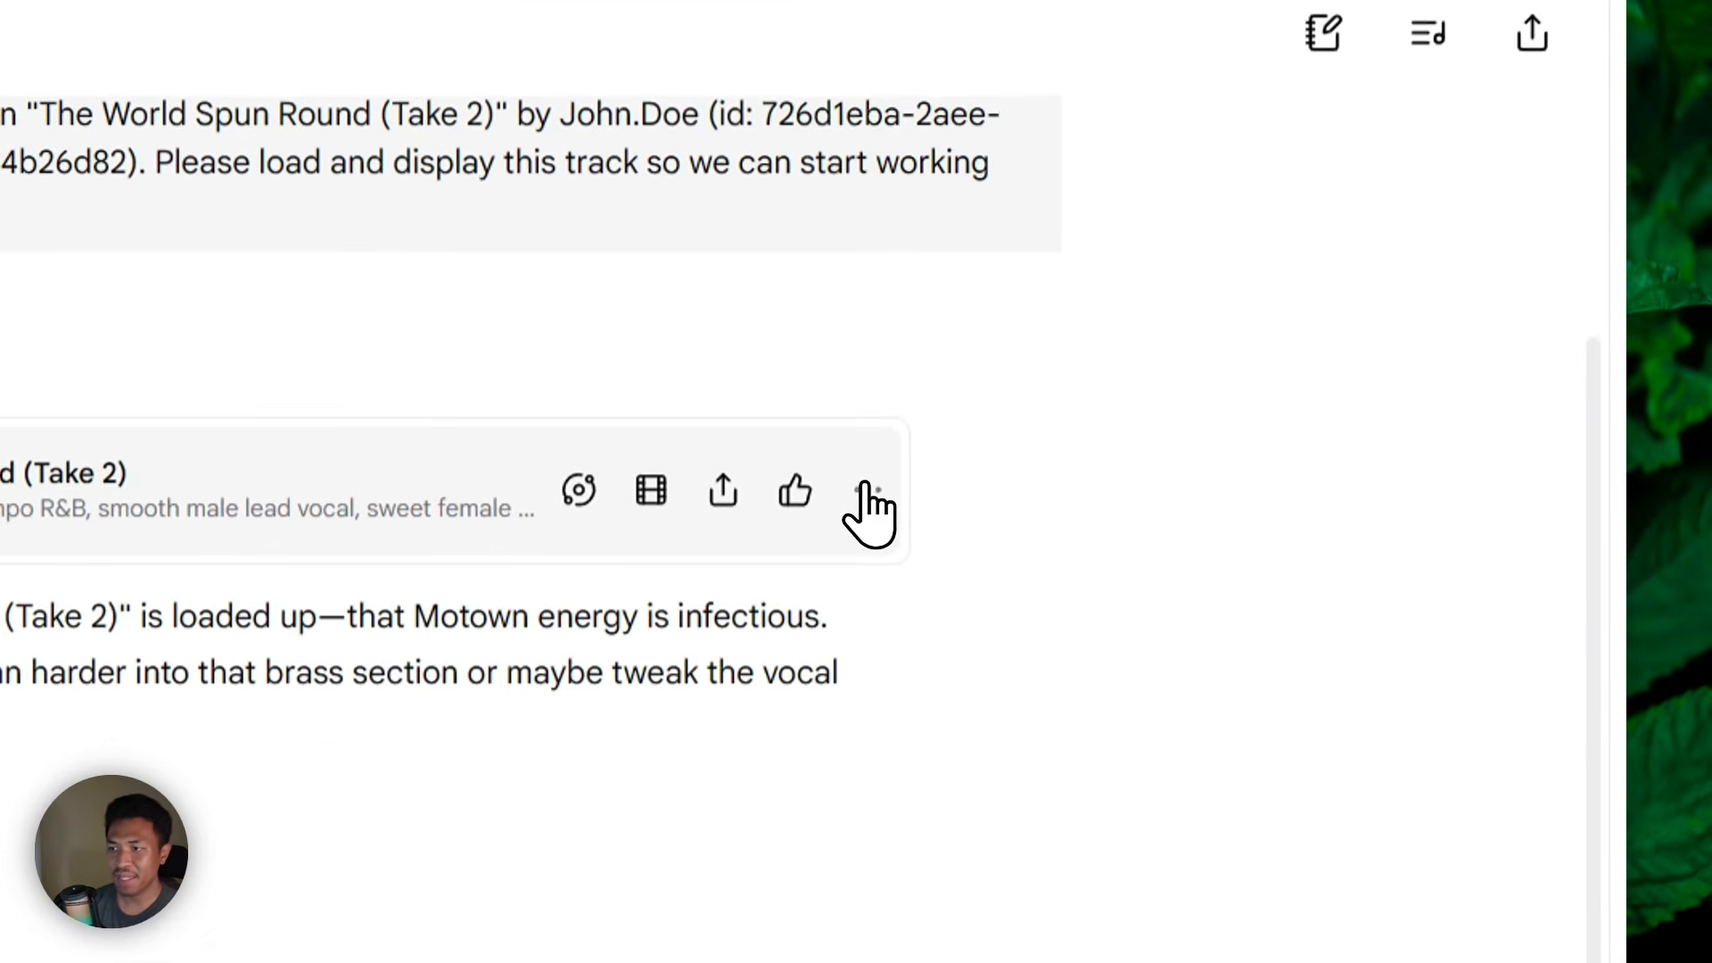
{"action": "left_click", "coordinate": [879, 735]}
{"action": "mouse_move", "coordinate": [1009, 749]}
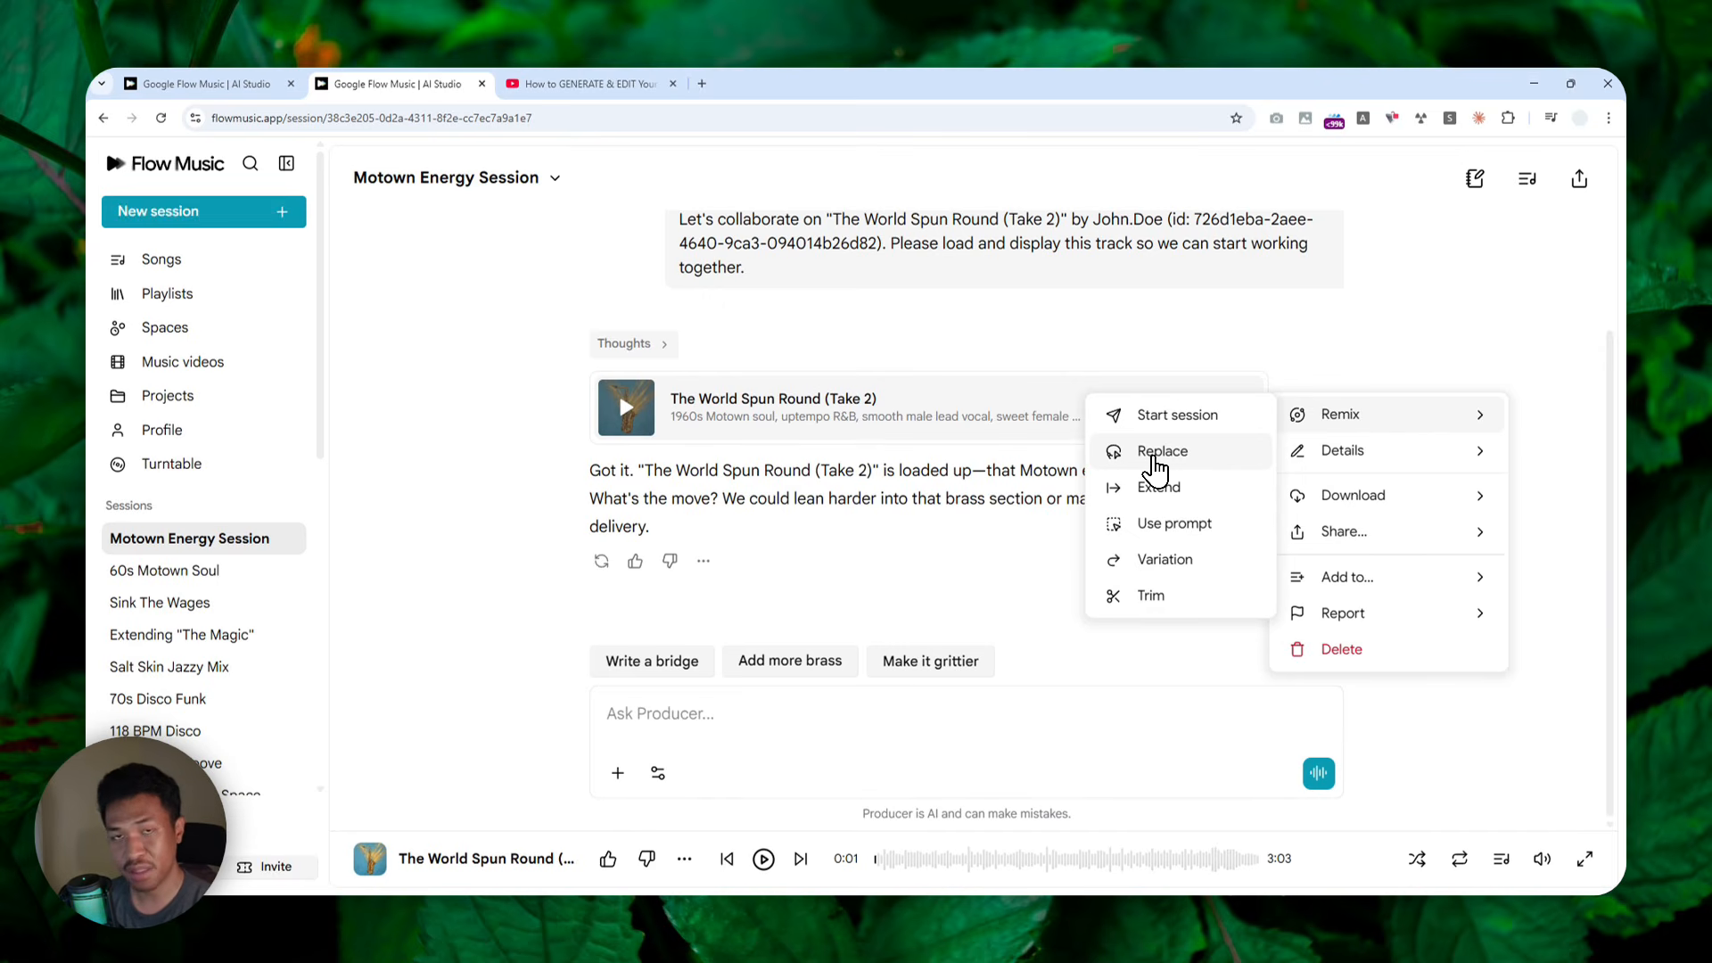
{"action": "left_click", "coordinate": [1157, 453]}
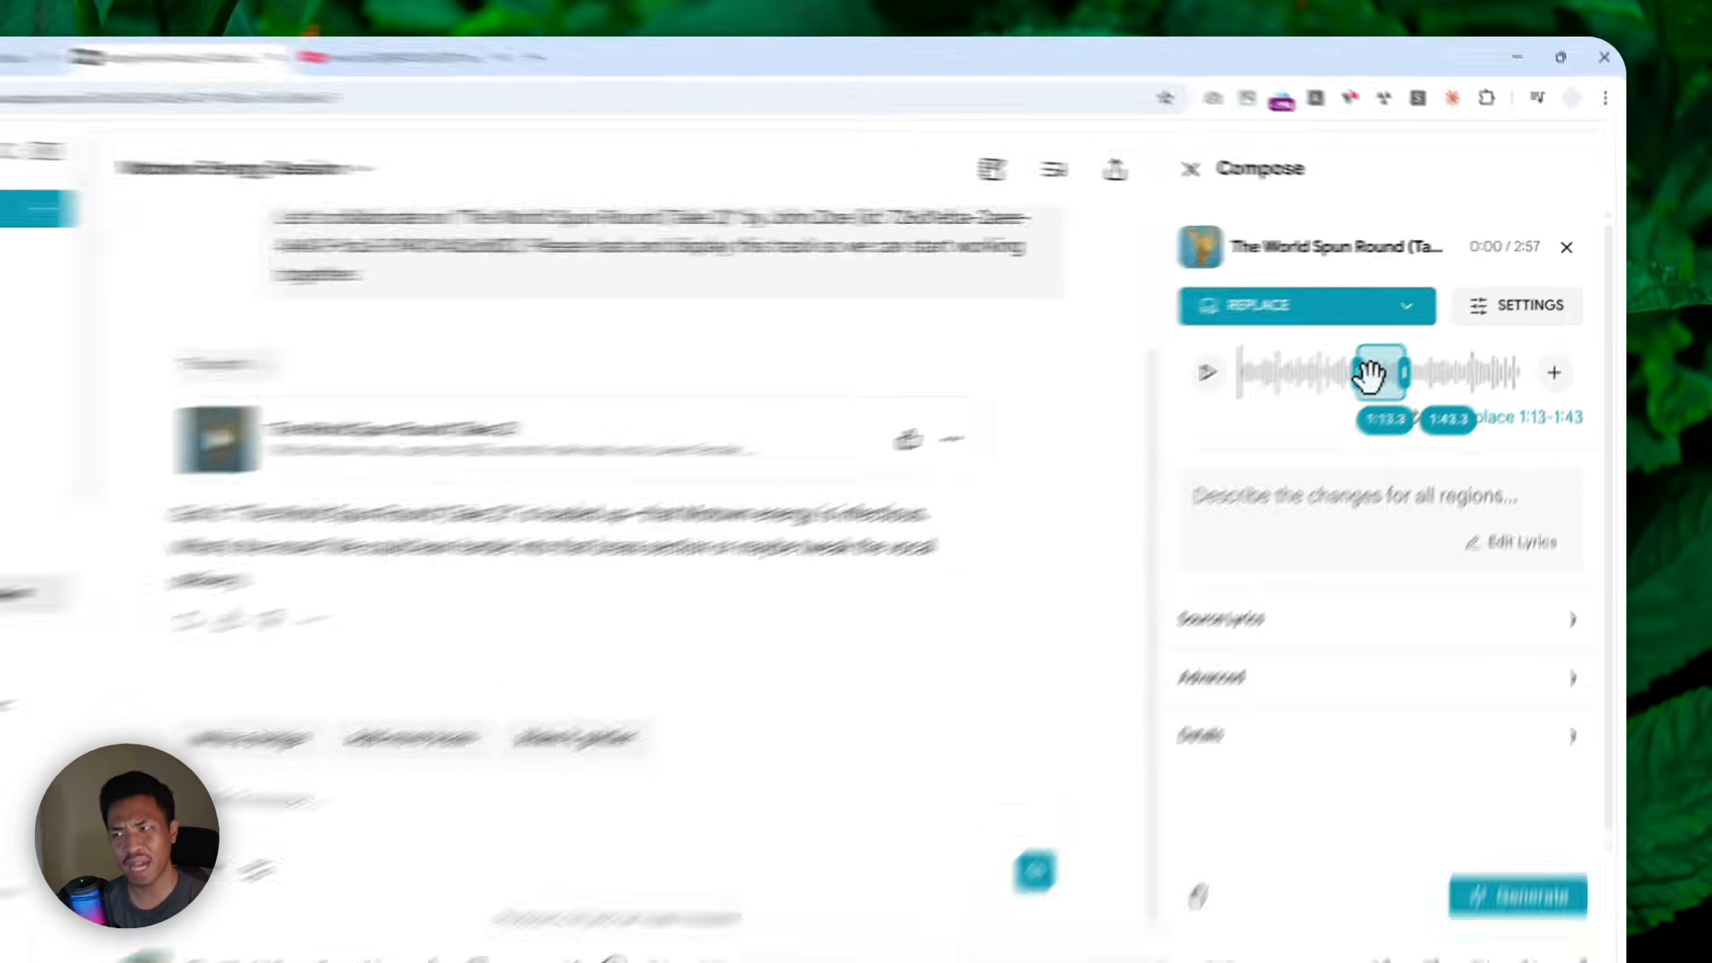
- Set the replace region to 0:01-0:15 and describe the change as "I want the intro to be more energetic."
{"action": "left_click_drag", "start_coordinate": [1409, 350], "coordinate": [1298, 371]}
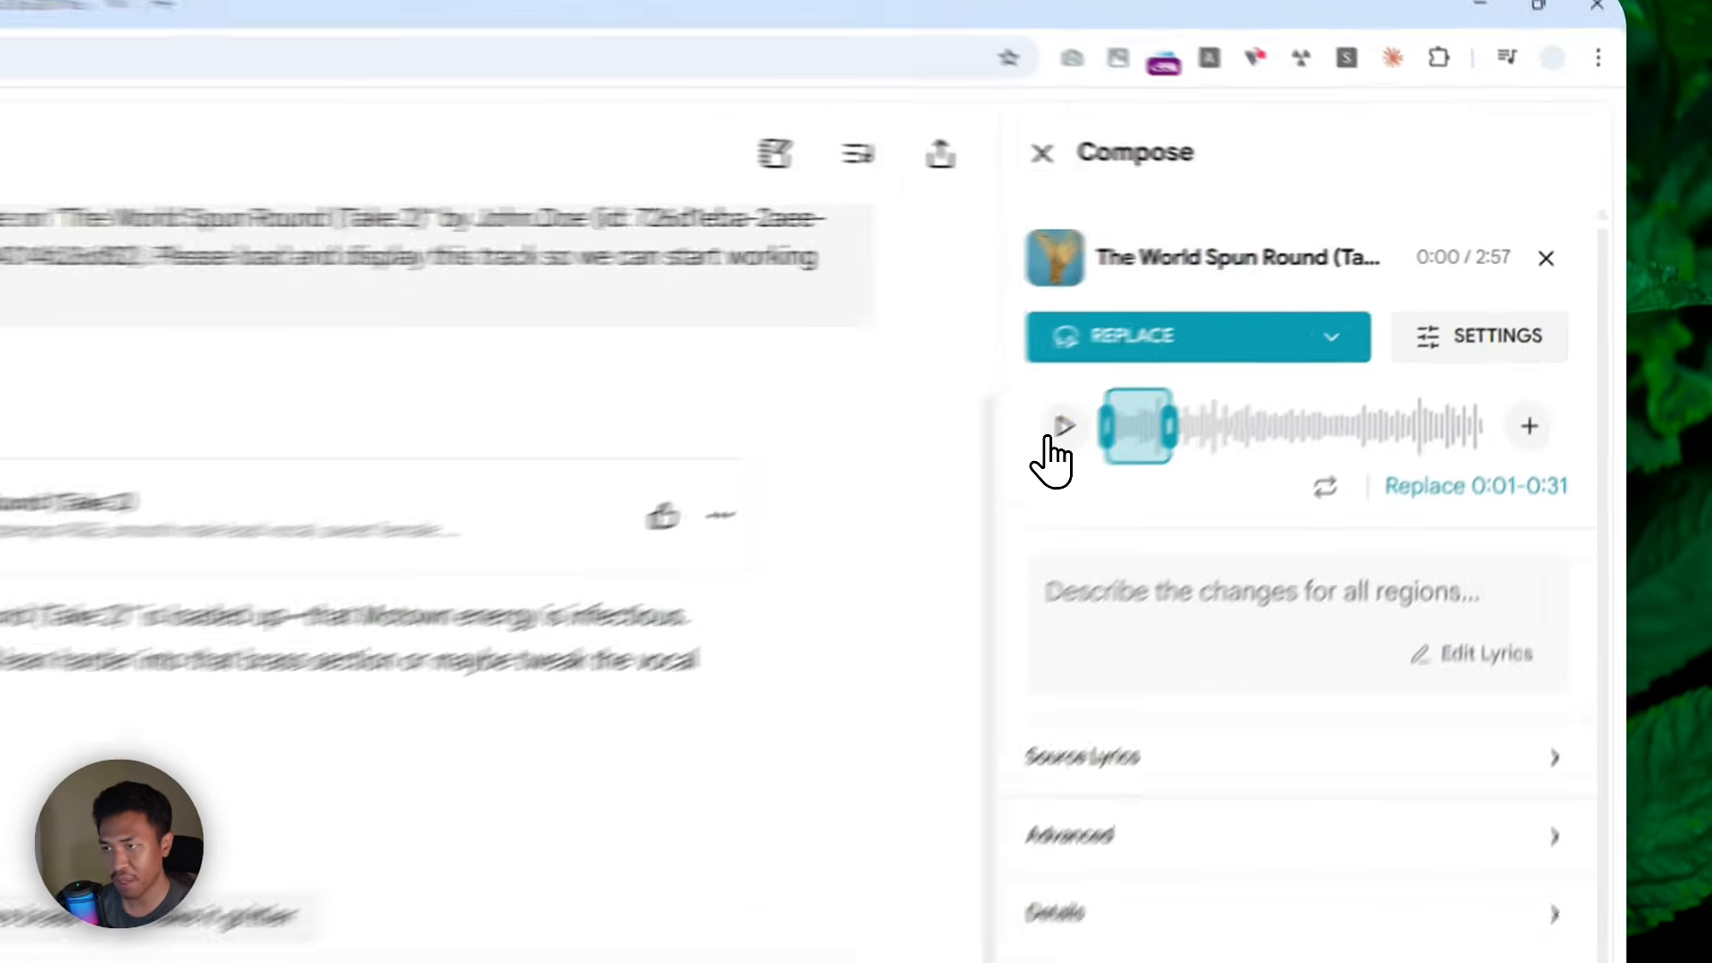
{"action": "left_click", "coordinate": [1269, 353]}
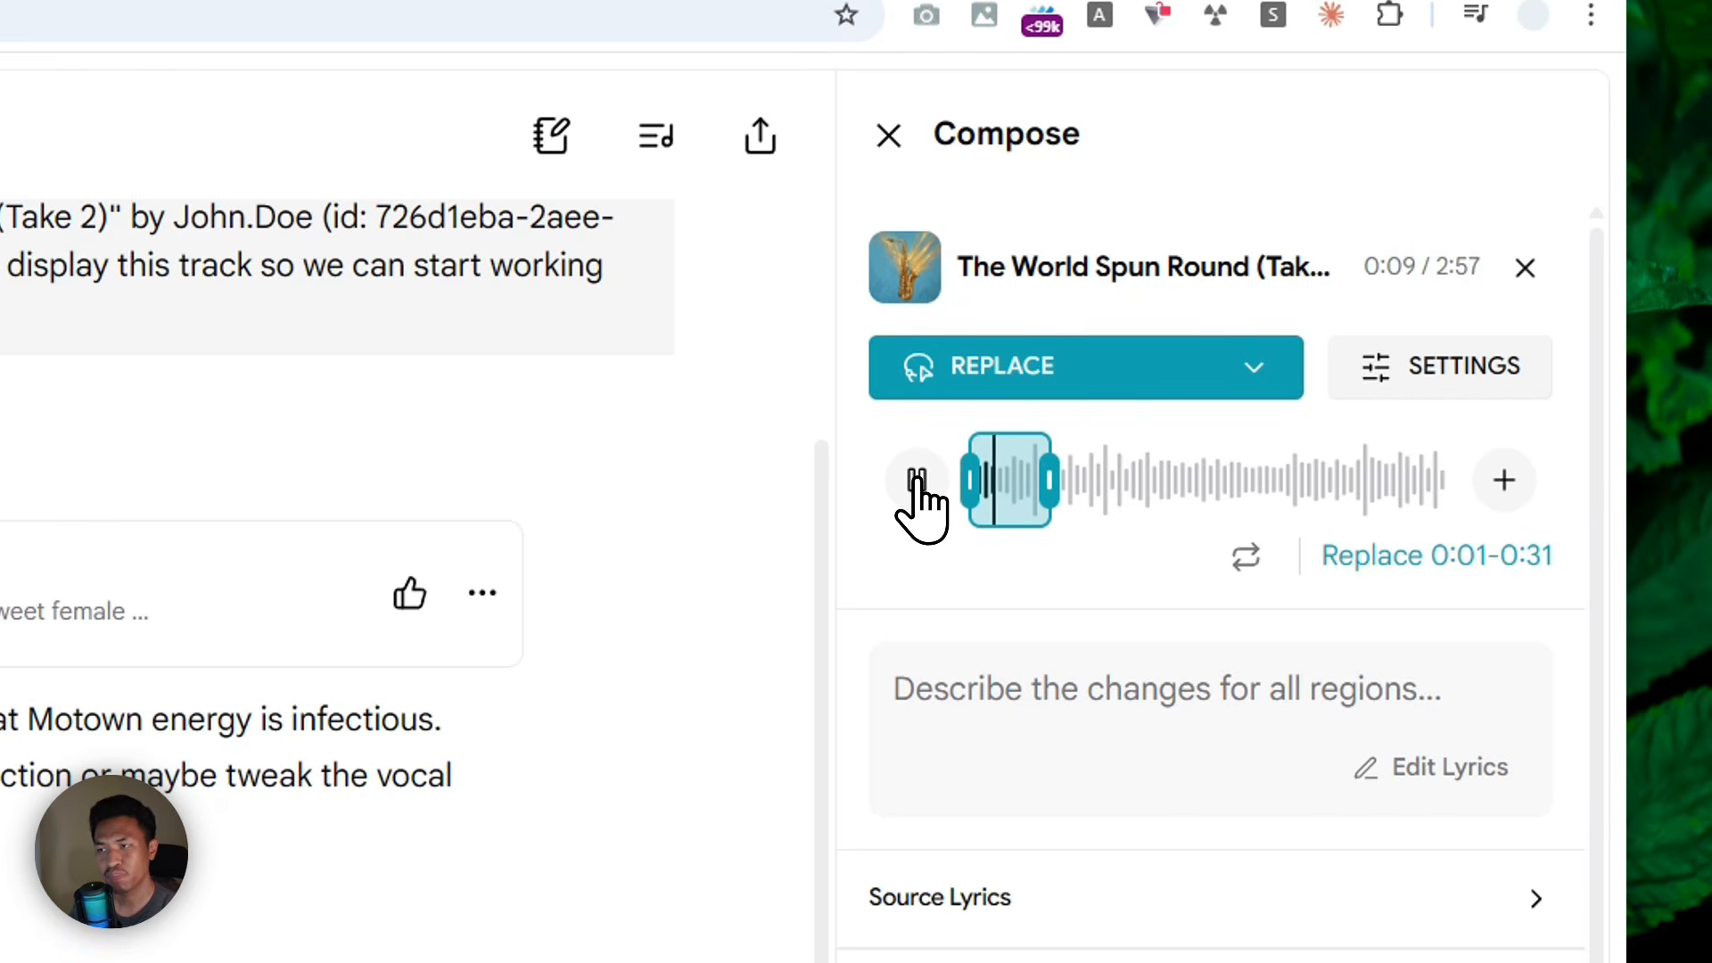
{"action": "left_click", "coordinate": [917, 486]}
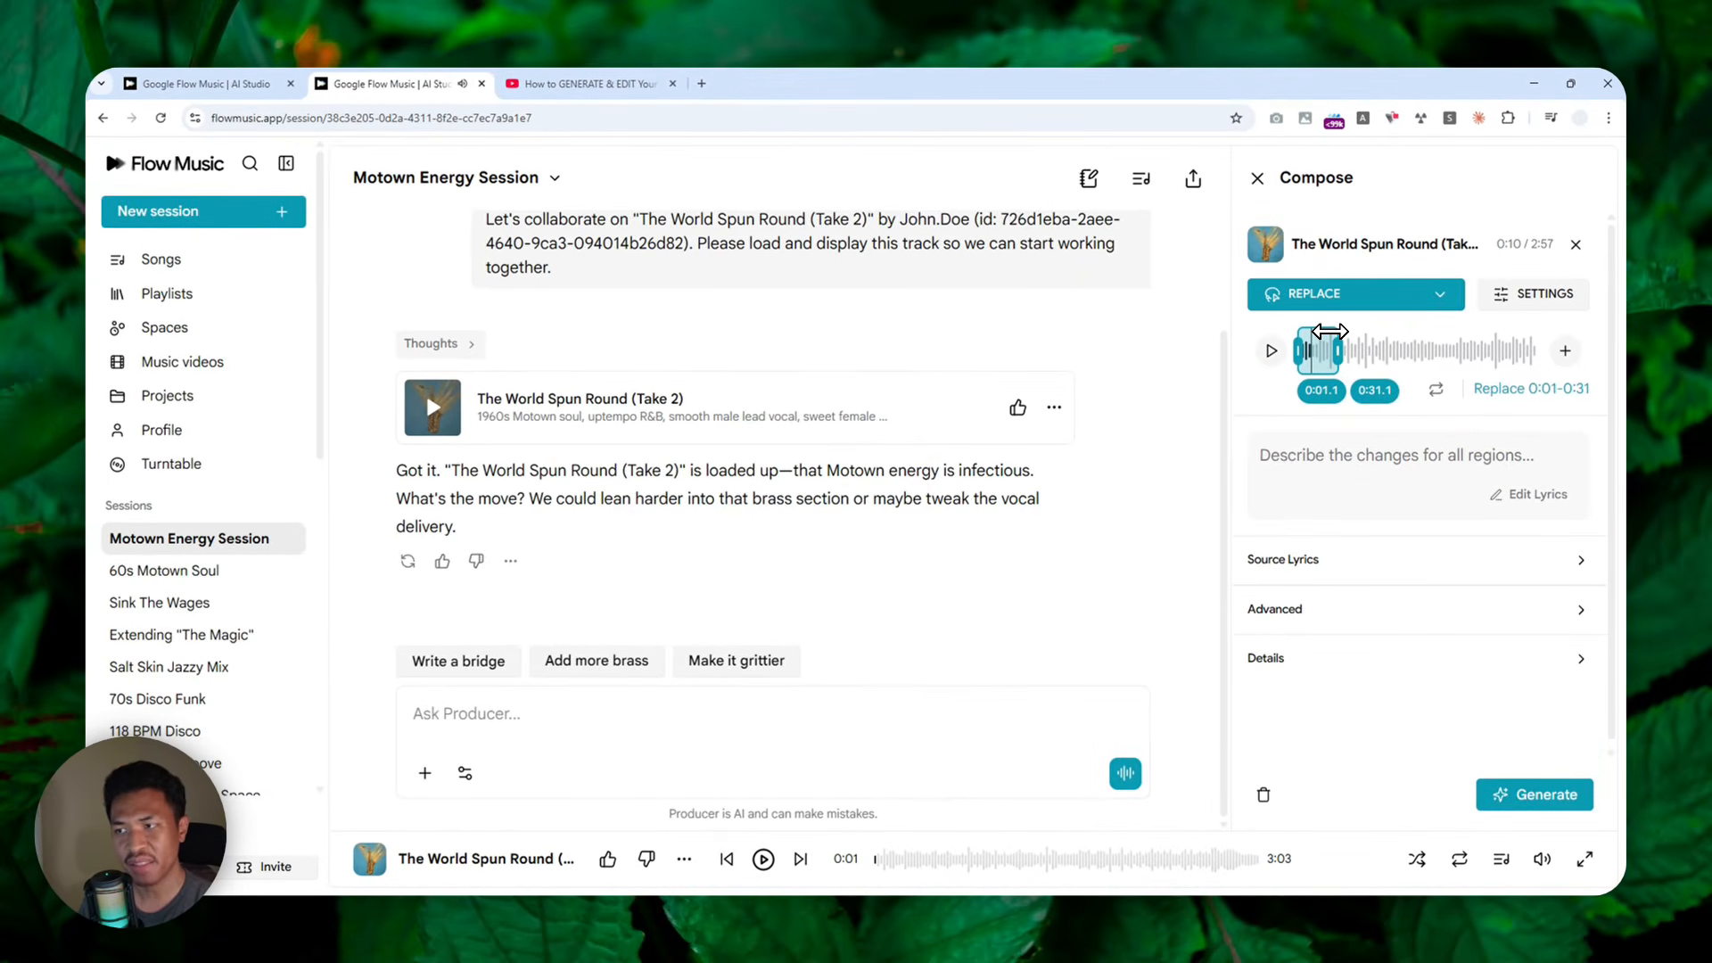
{"action": "left_click_drag", "start_coordinate": [1330, 332], "coordinate": [1310, 332]}
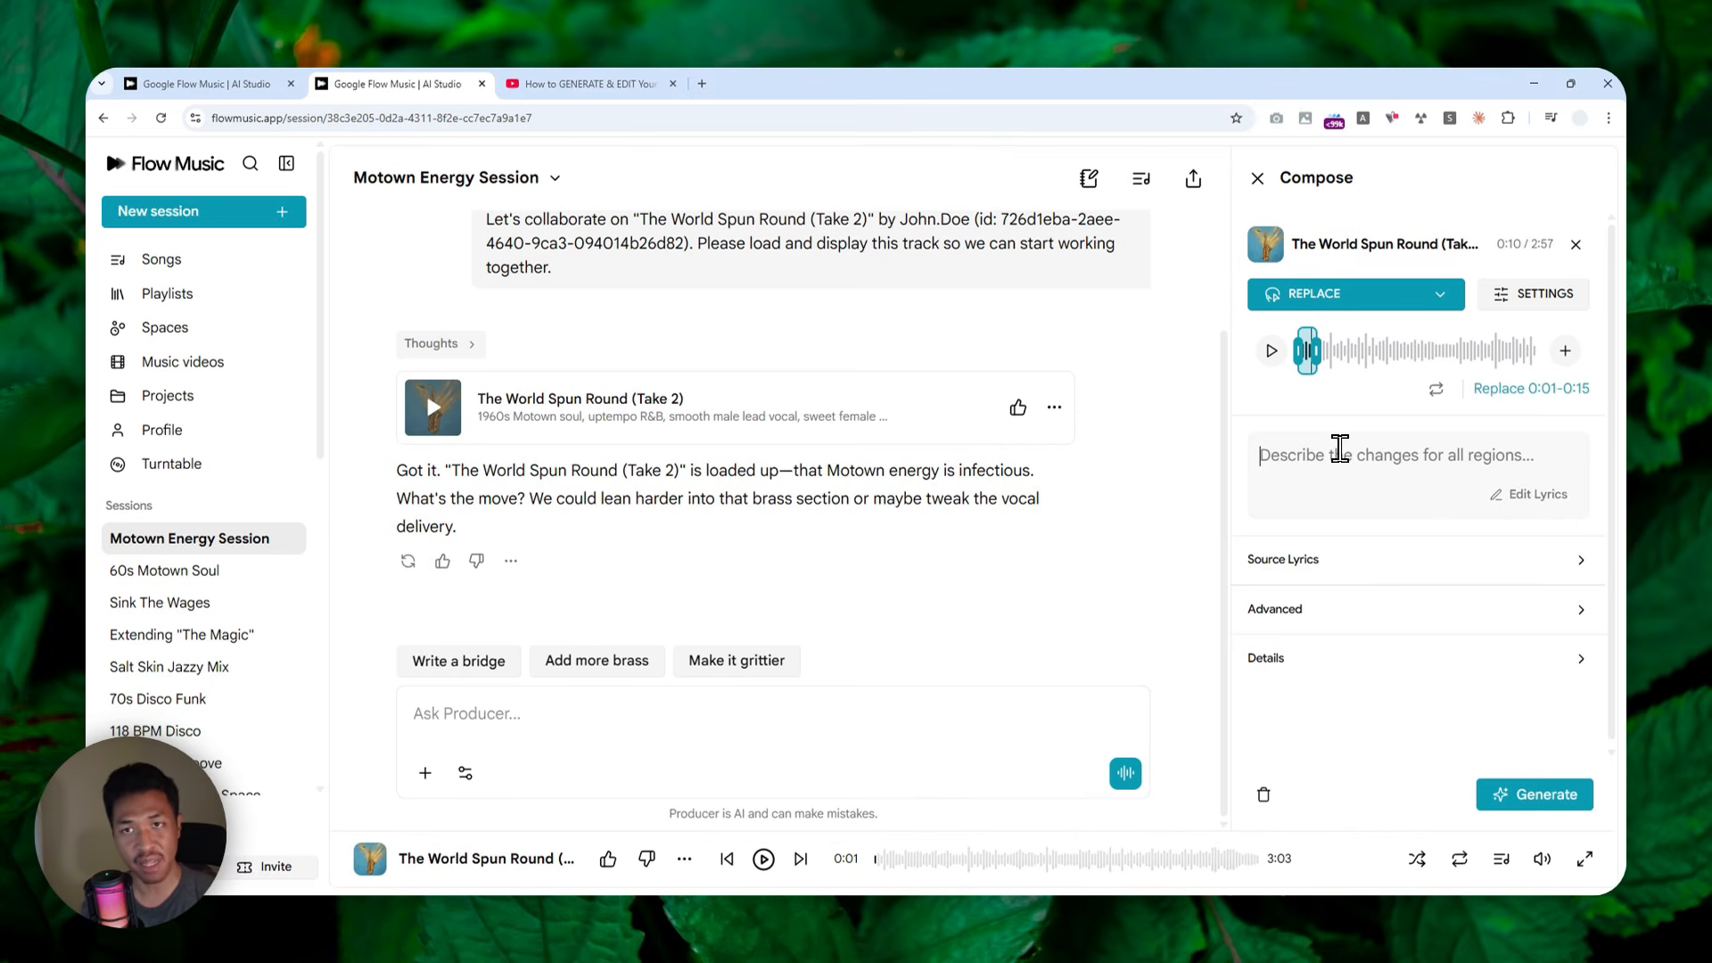
{"action": "key", "text": "ctrl+space"}
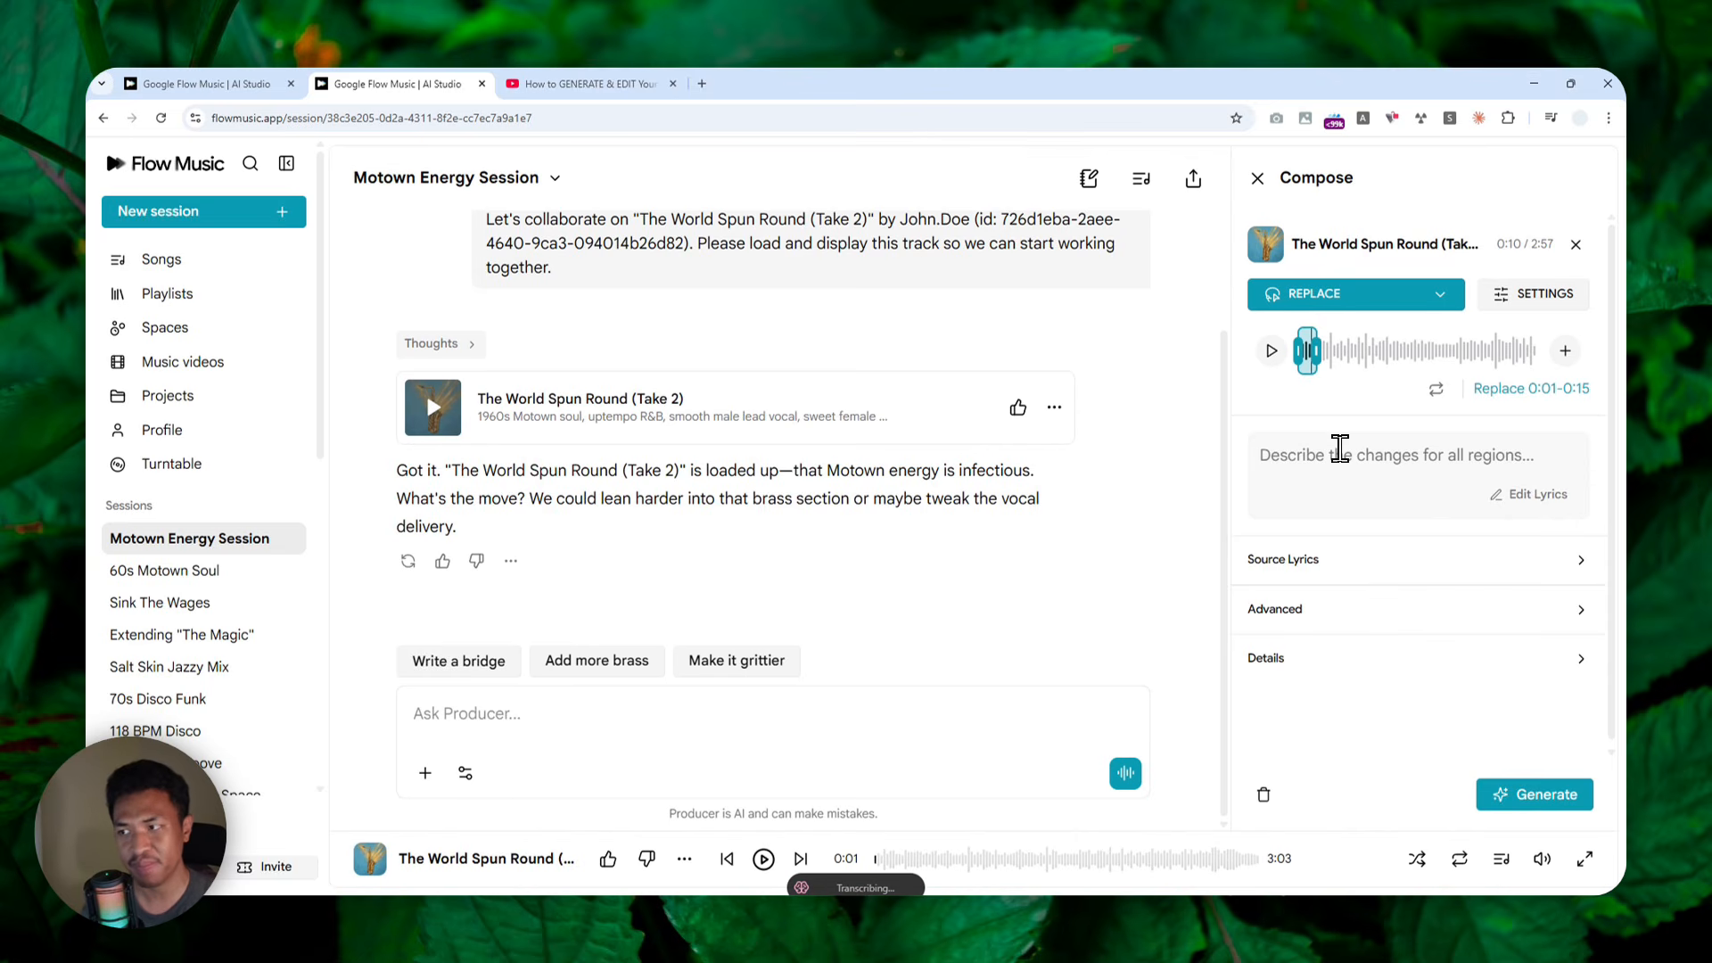
{"action": "type", "text": "I want the intro to be more energetic."}
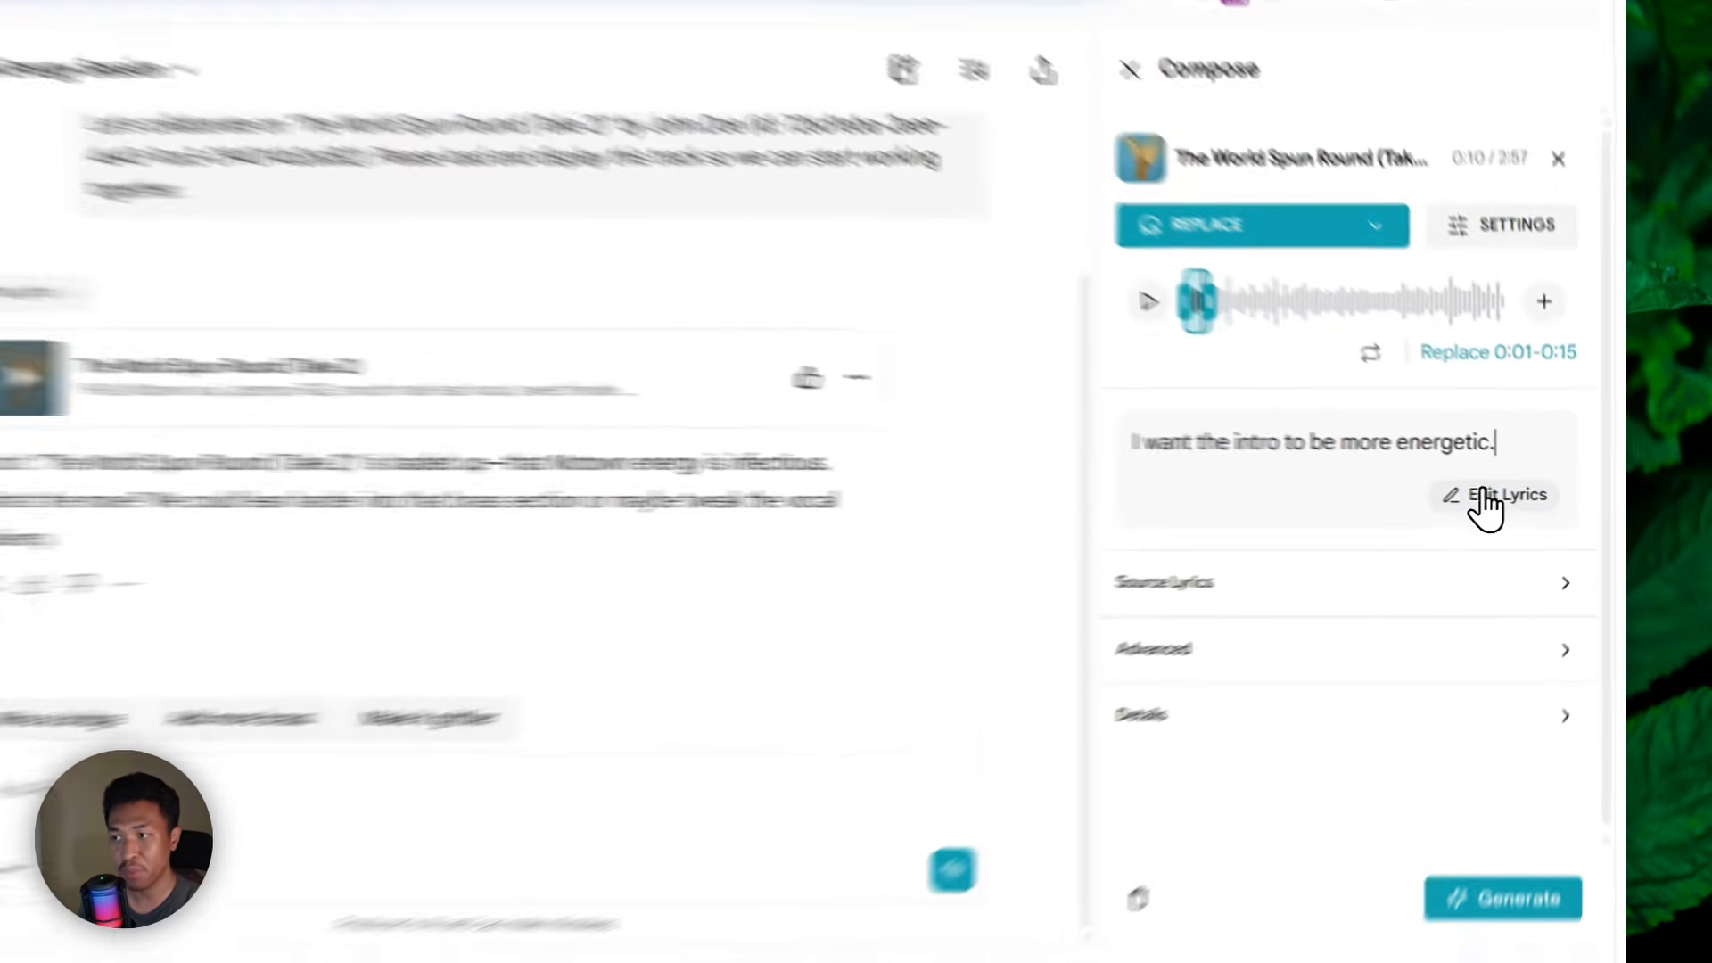
- Look through the song's editable lyrics and close the lyrics editor without changing them
{"action": "left_click", "coordinate": [1532, 494]}
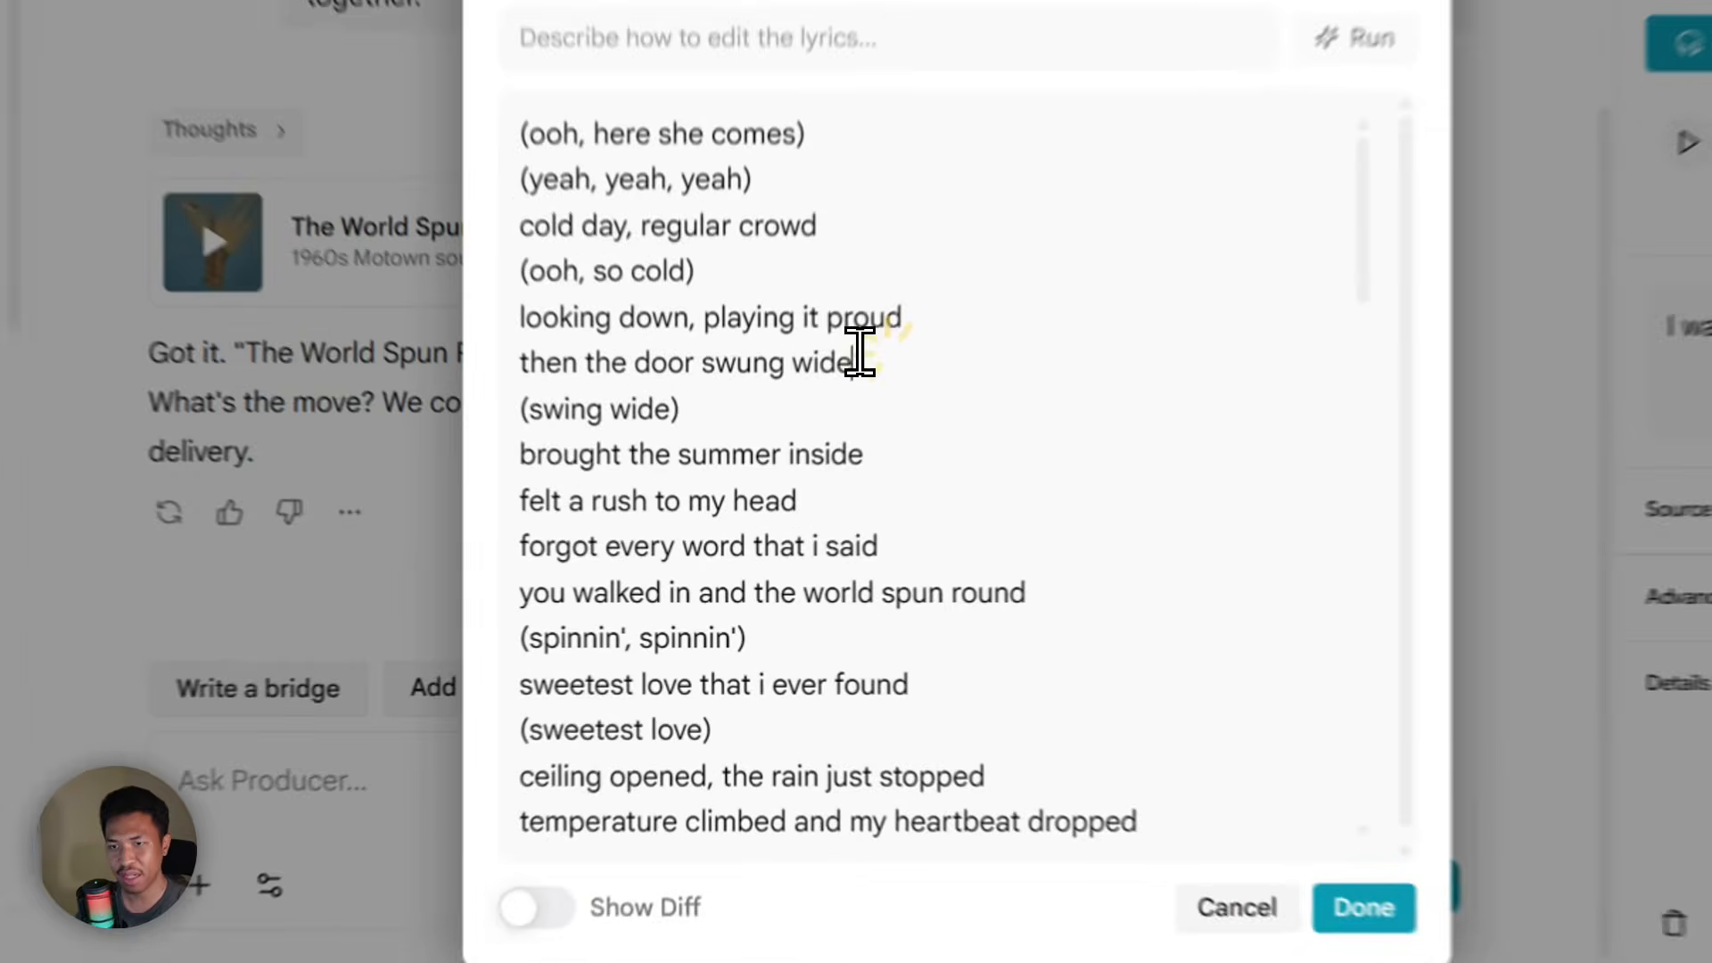
{"action": "left_click_drag", "start_coordinate": [798, 475], "coordinate": [606, 450]}
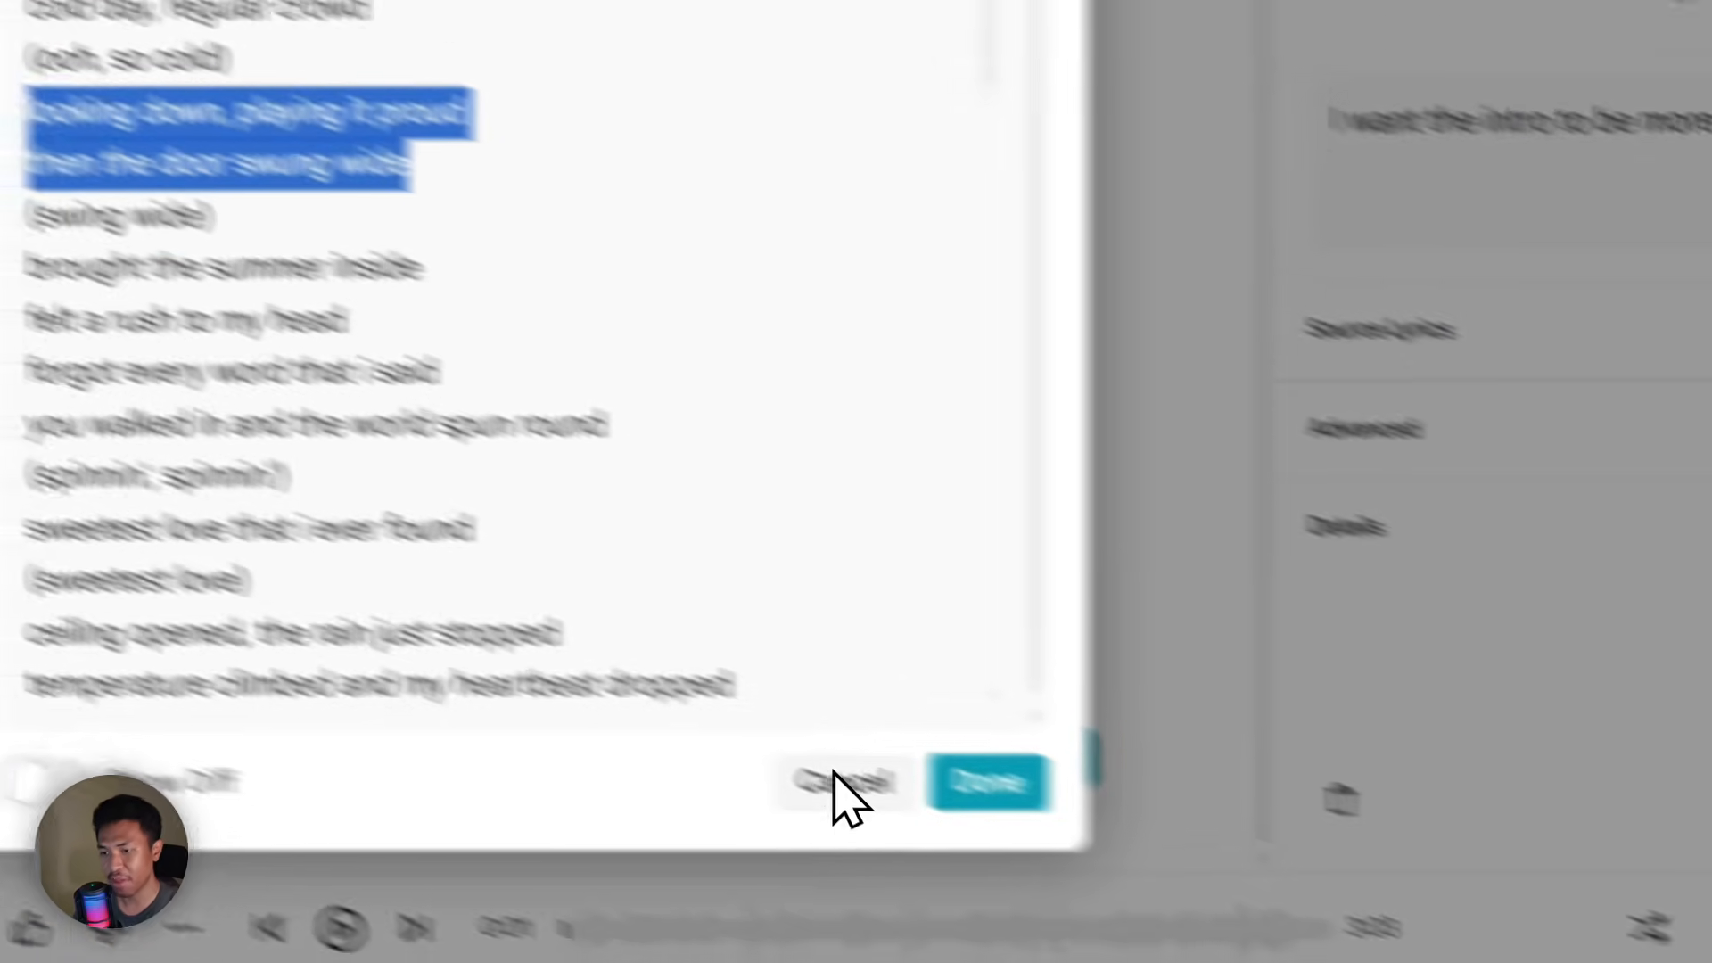
{"action": "left_click", "coordinate": [1308, 946]}
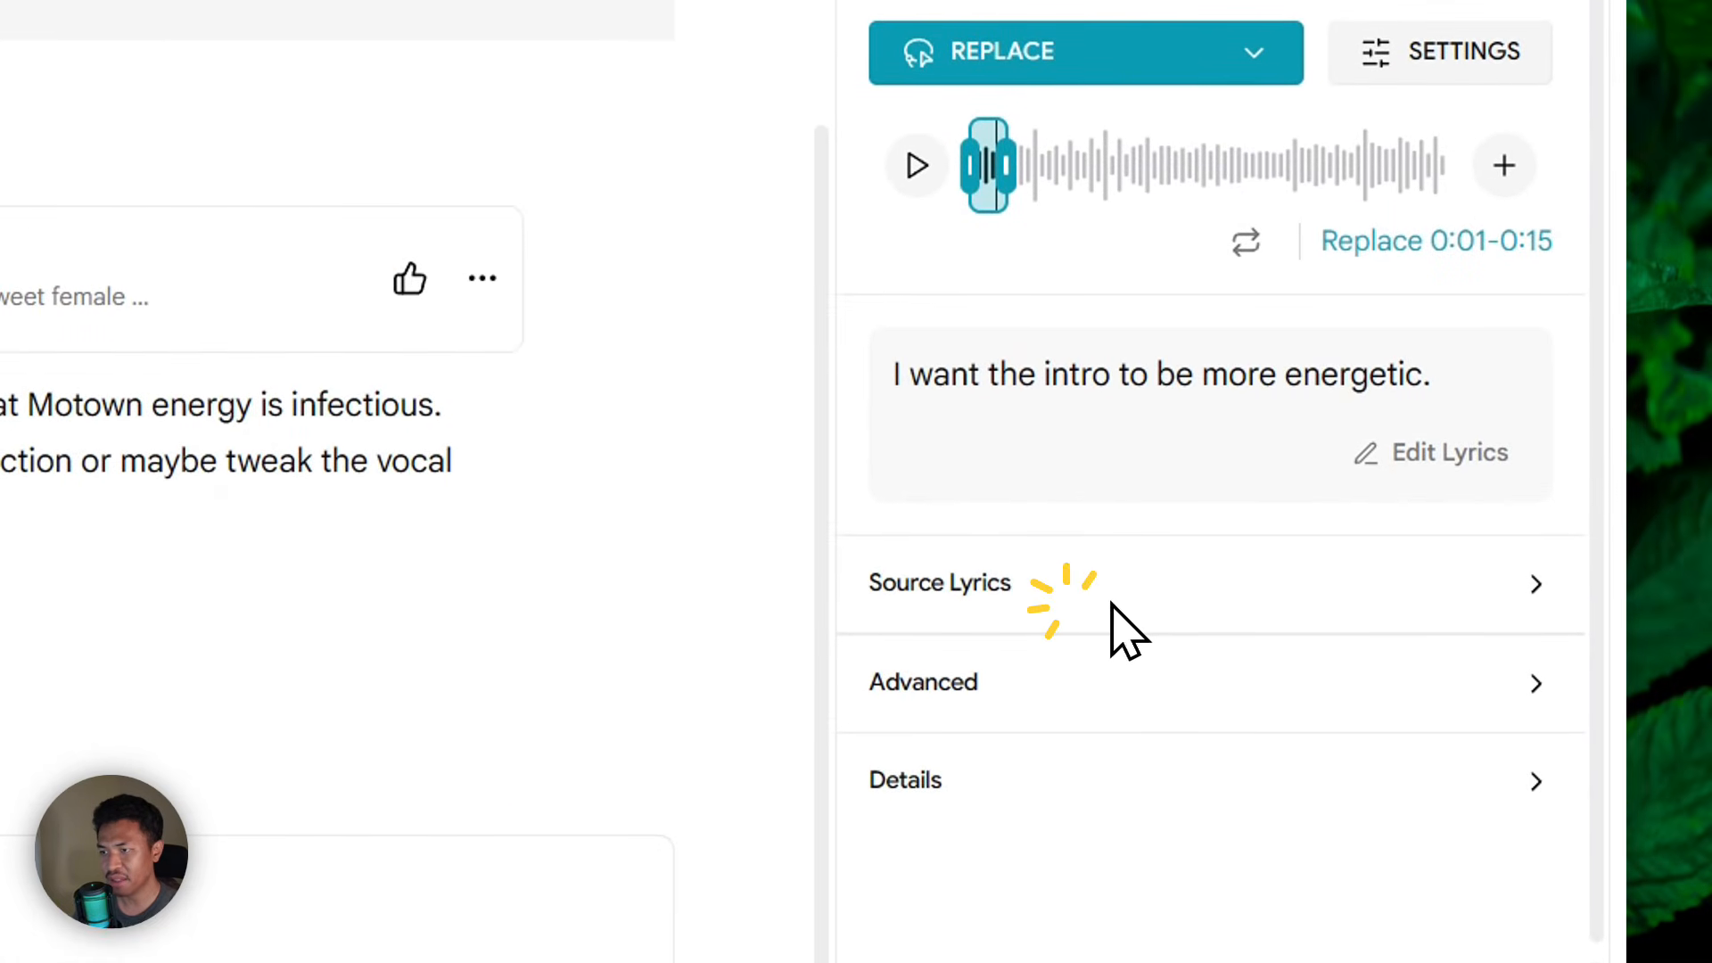
- Examine the Replace remix's source lyrics, its advanced seed option, and its title and cover image details
{"action": "left_click", "coordinate": [1084, 584]}
{"action": "scroll", "coordinate": [1148, 669], "scroll_direction": "down", "scroll_amount": 5}
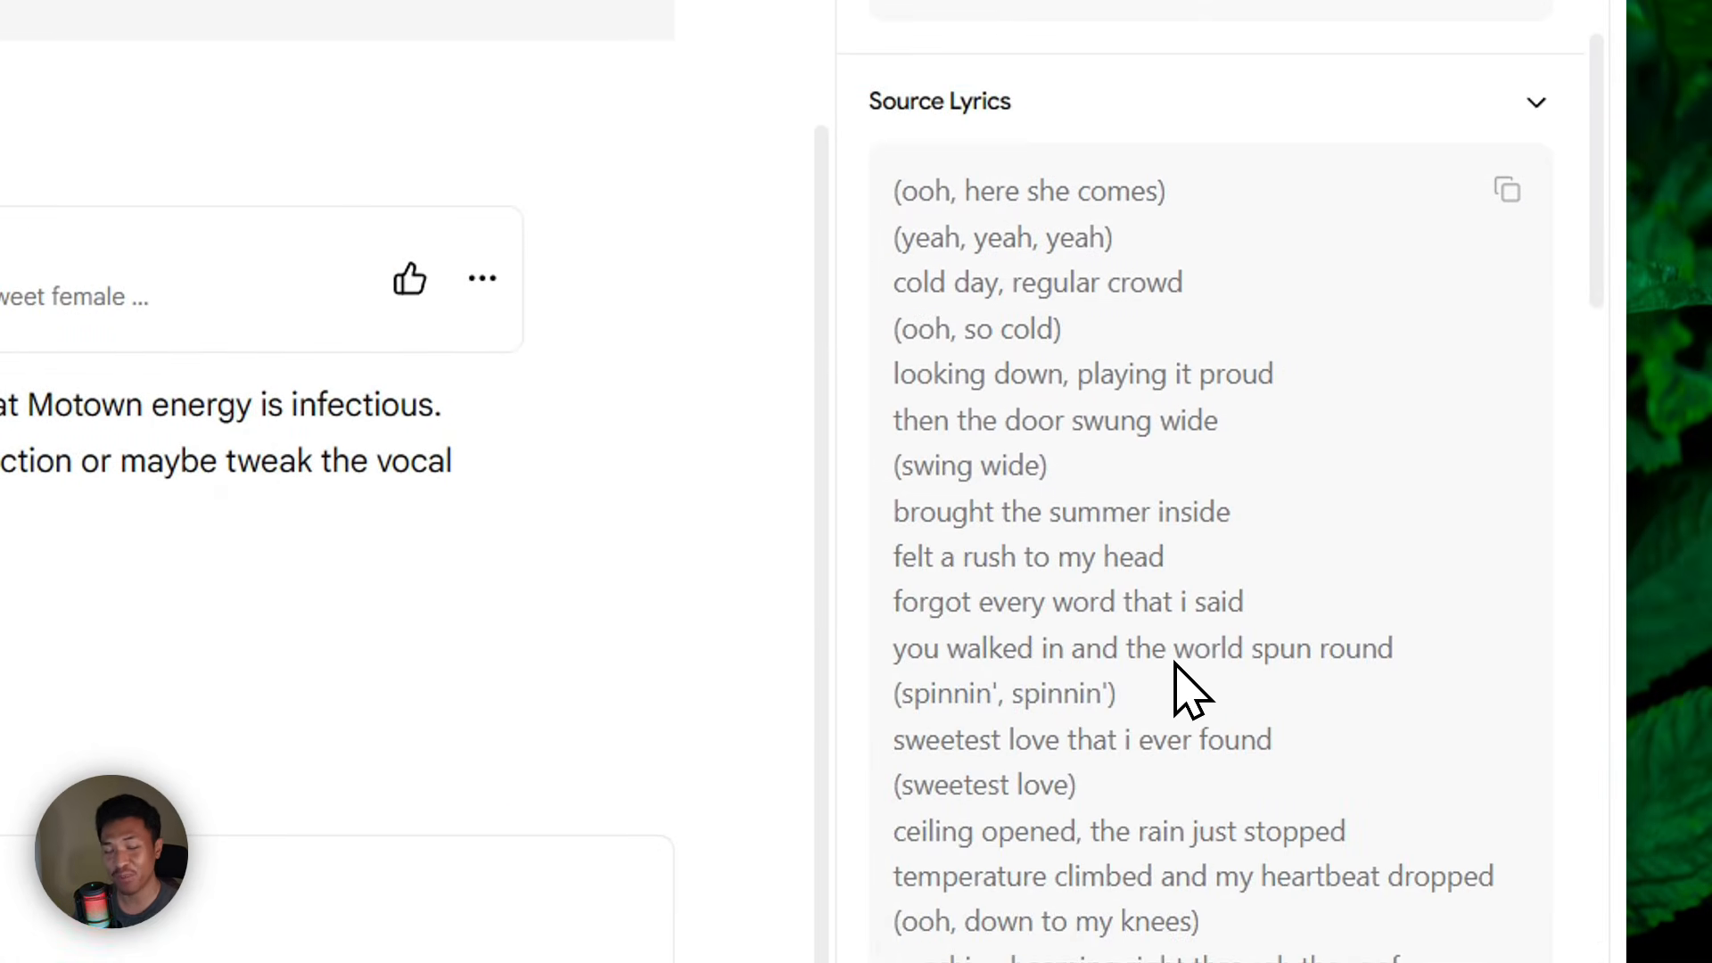
{"action": "scroll", "coordinate": [1043, 237], "scroll_direction": "up", "scroll_amount": 1}
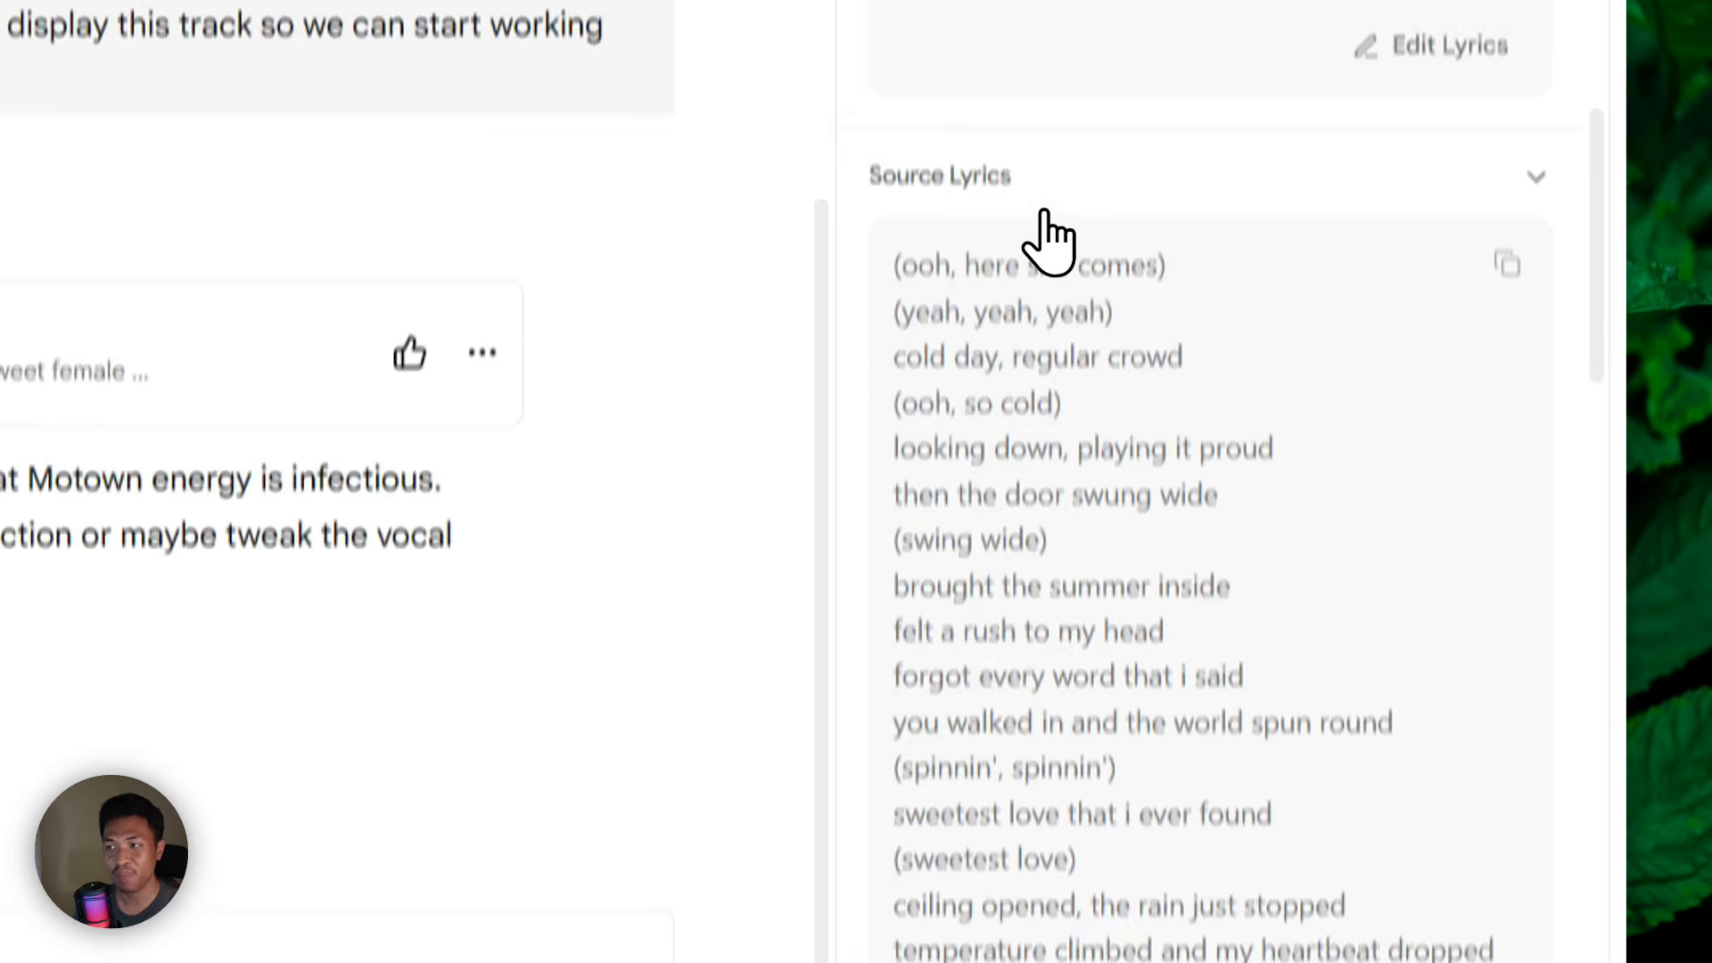
{"action": "left_click", "coordinate": [1039, 211]}
{"action": "scroll", "coordinate": [1024, 637], "scroll_direction": "down", "scroll_amount": 2}
{"action": "left_click", "coordinate": [1008, 517]}
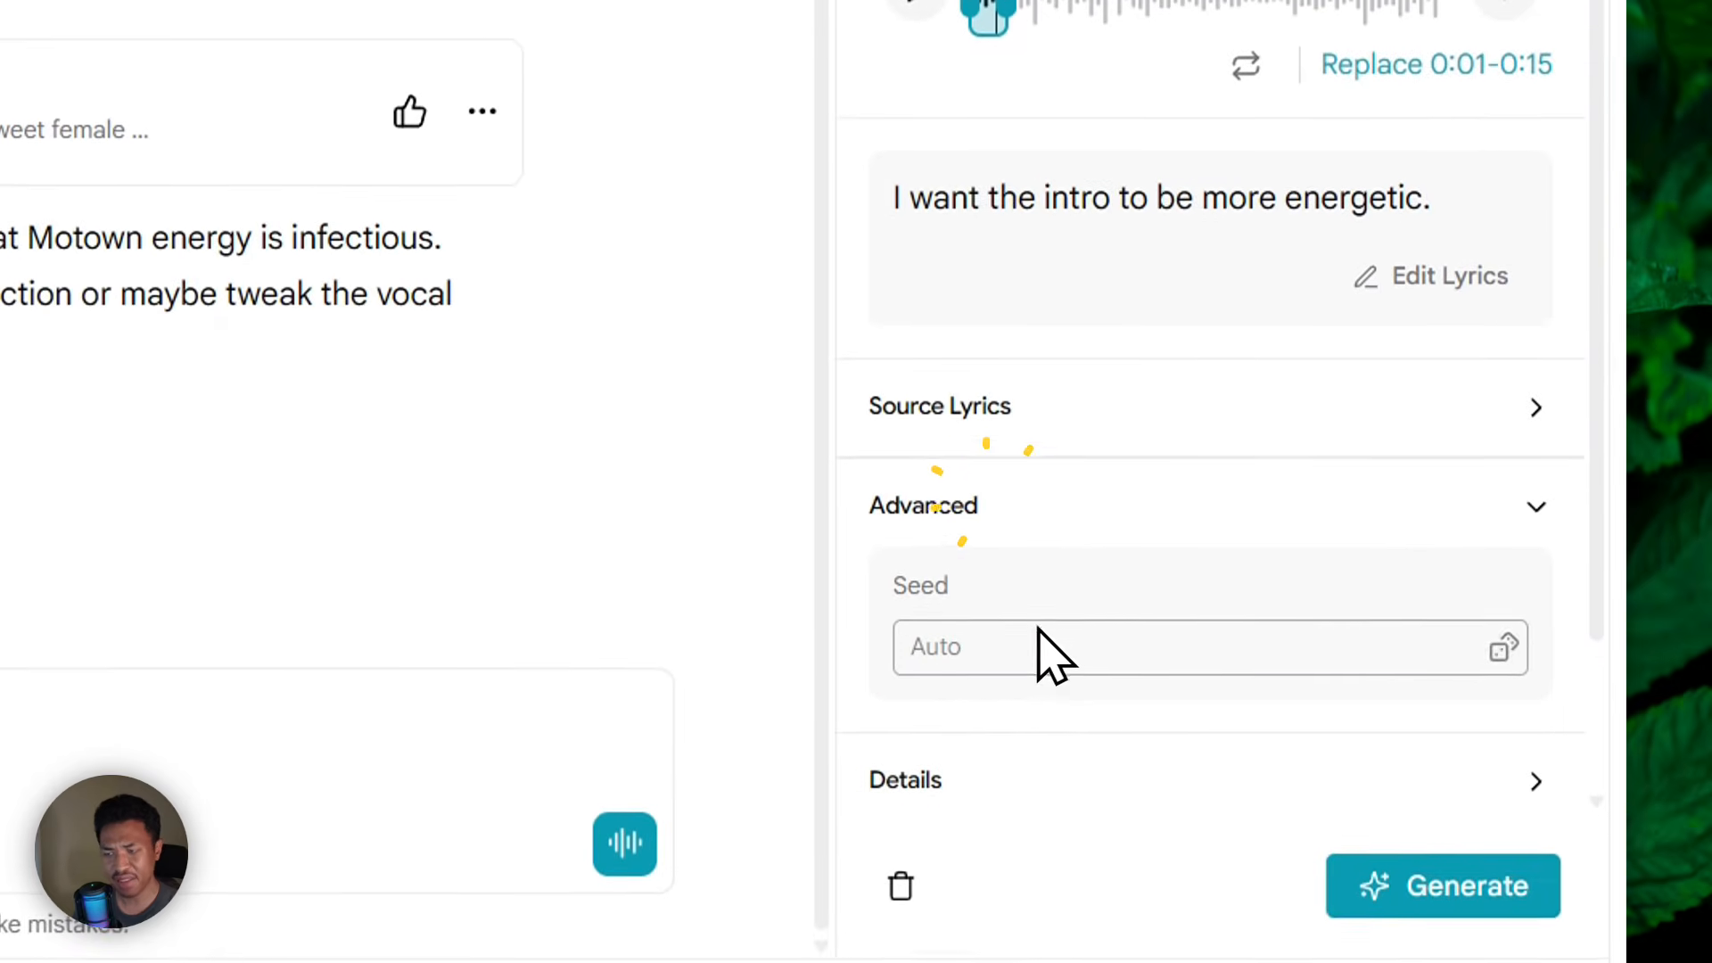
{"action": "scroll", "coordinate": [1007, 646], "scroll_direction": "down", "scroll_amount": 2}
{"action": "left_click", "coordinate": [988, 464]}
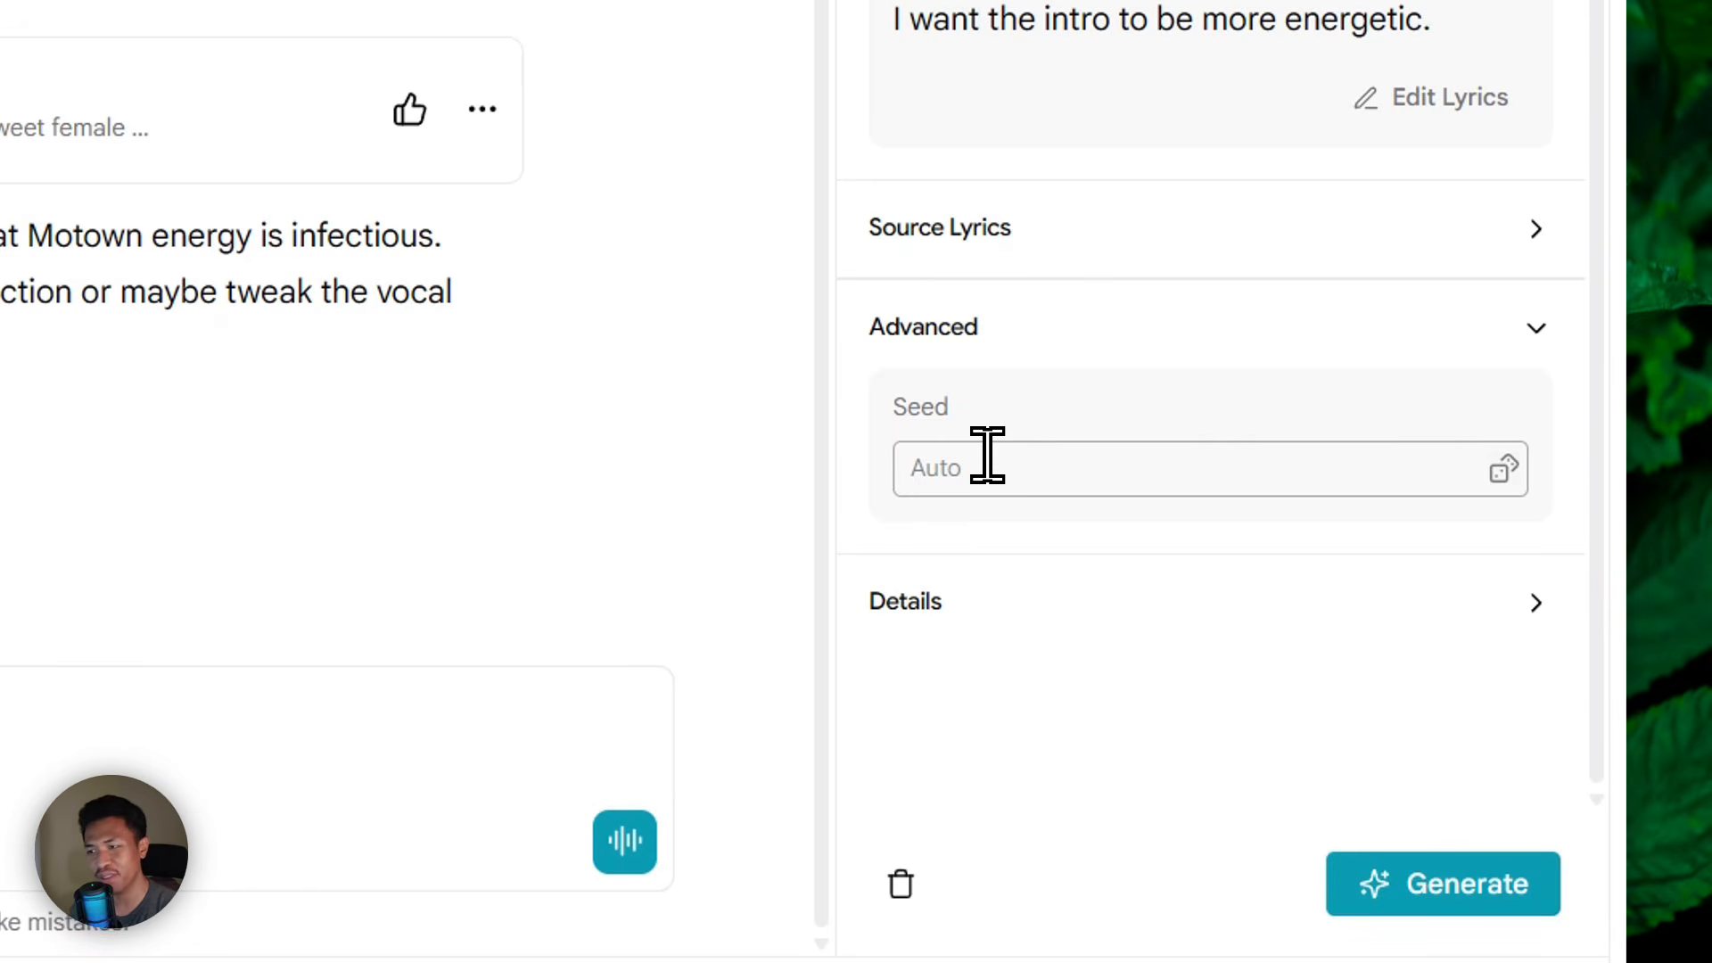
{"action": "left_click", "coordinate": [963, 329]}
{"action": "left_click", "coordinate": [963, 606]}
{"action": "scroll", "coordinate": [1337, 455], "scroll_direction": "down", "scroll_amount": 4}
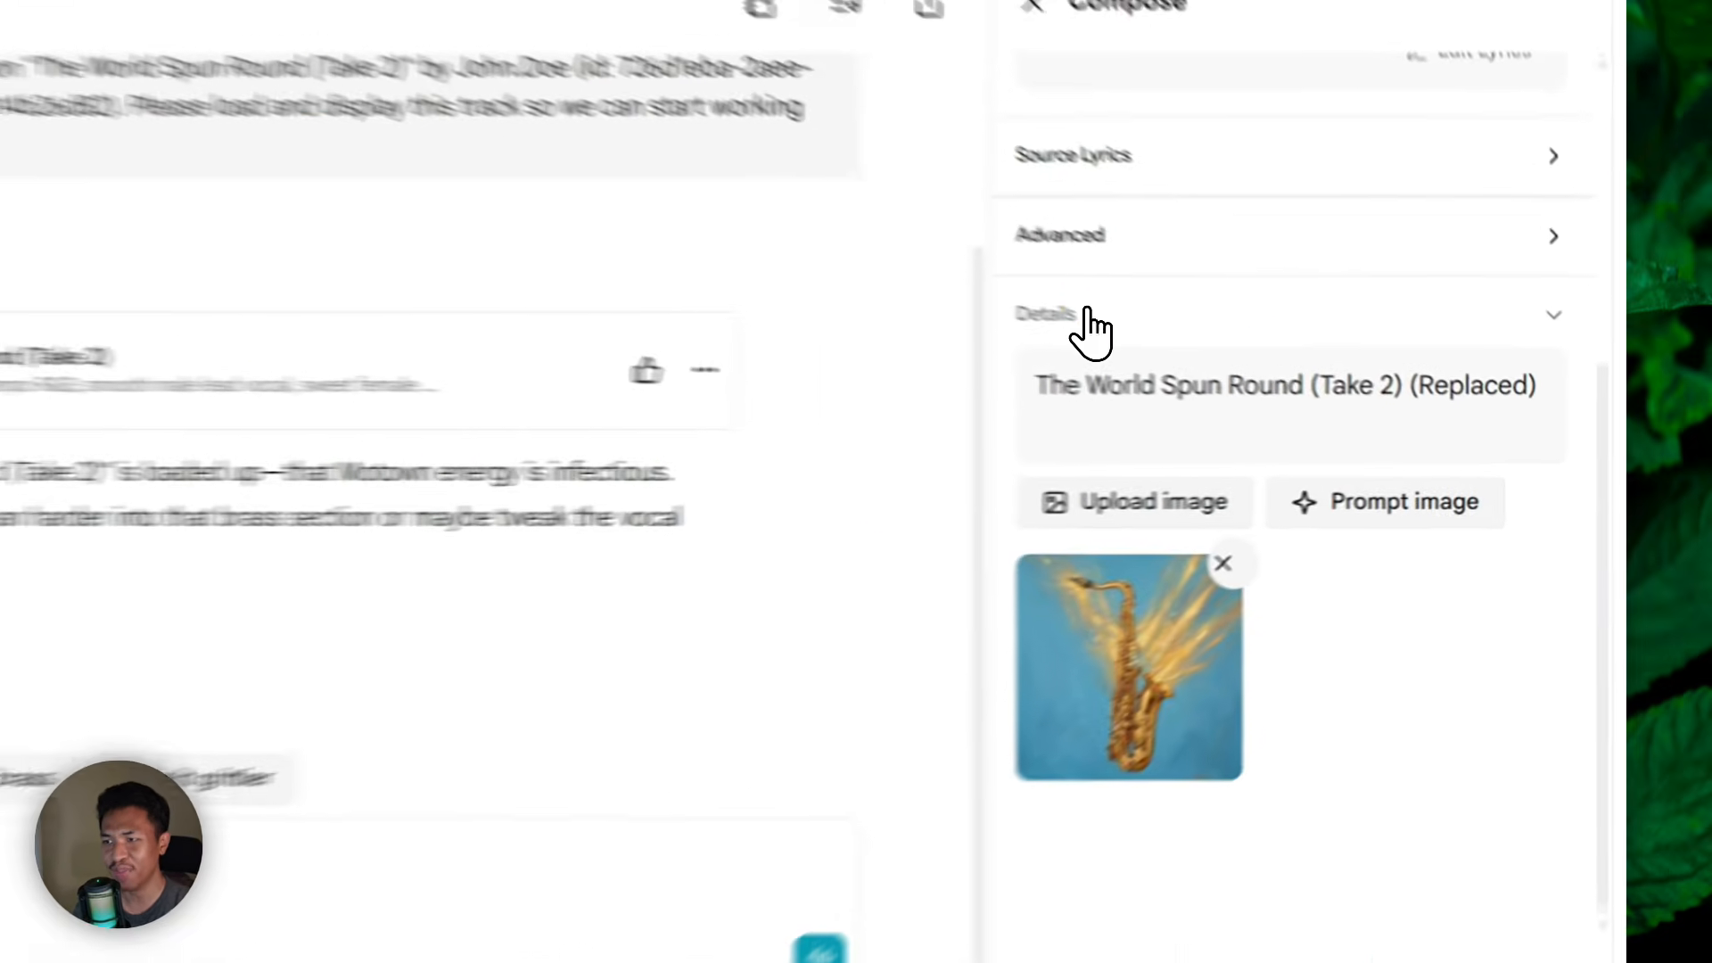
{"action": "left_click", "coordinate": [1294, 382]}
- Generate the replaced version of the song and play the original Take 2 for comparison
{"action": "left_click", "coordinate": [1387, 758]}
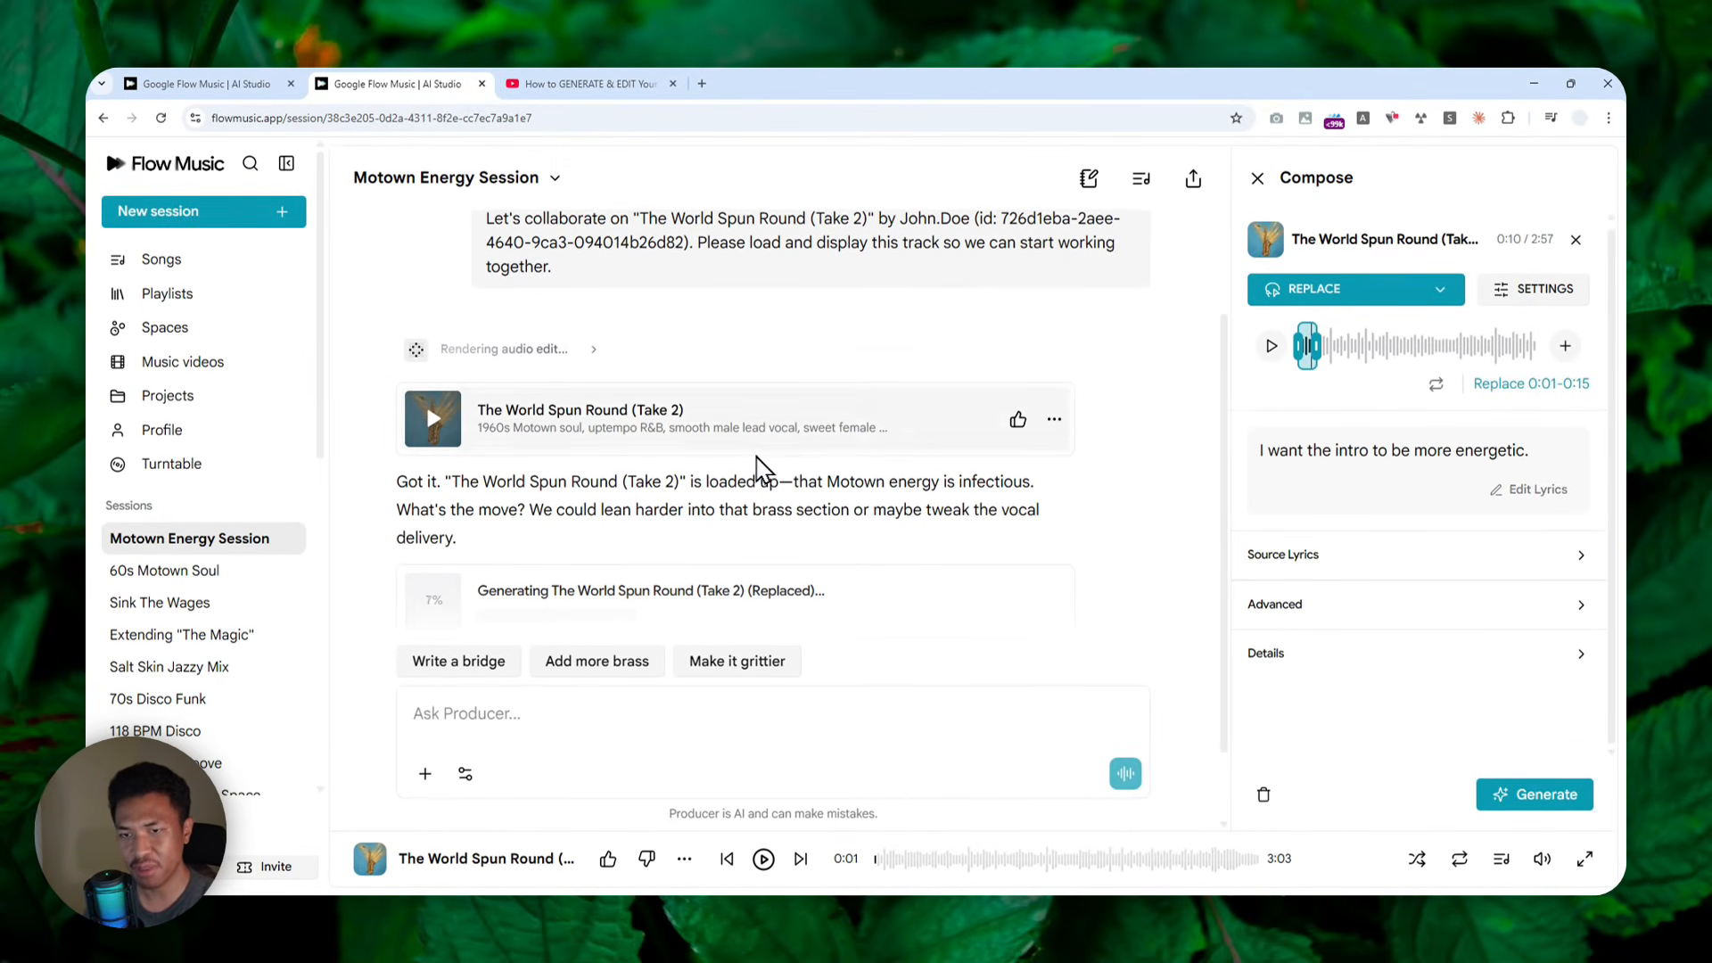
{"action": "scroll", "coordinate": [692, 474], "scroll_direction": "down", "scroll_amount": 2}
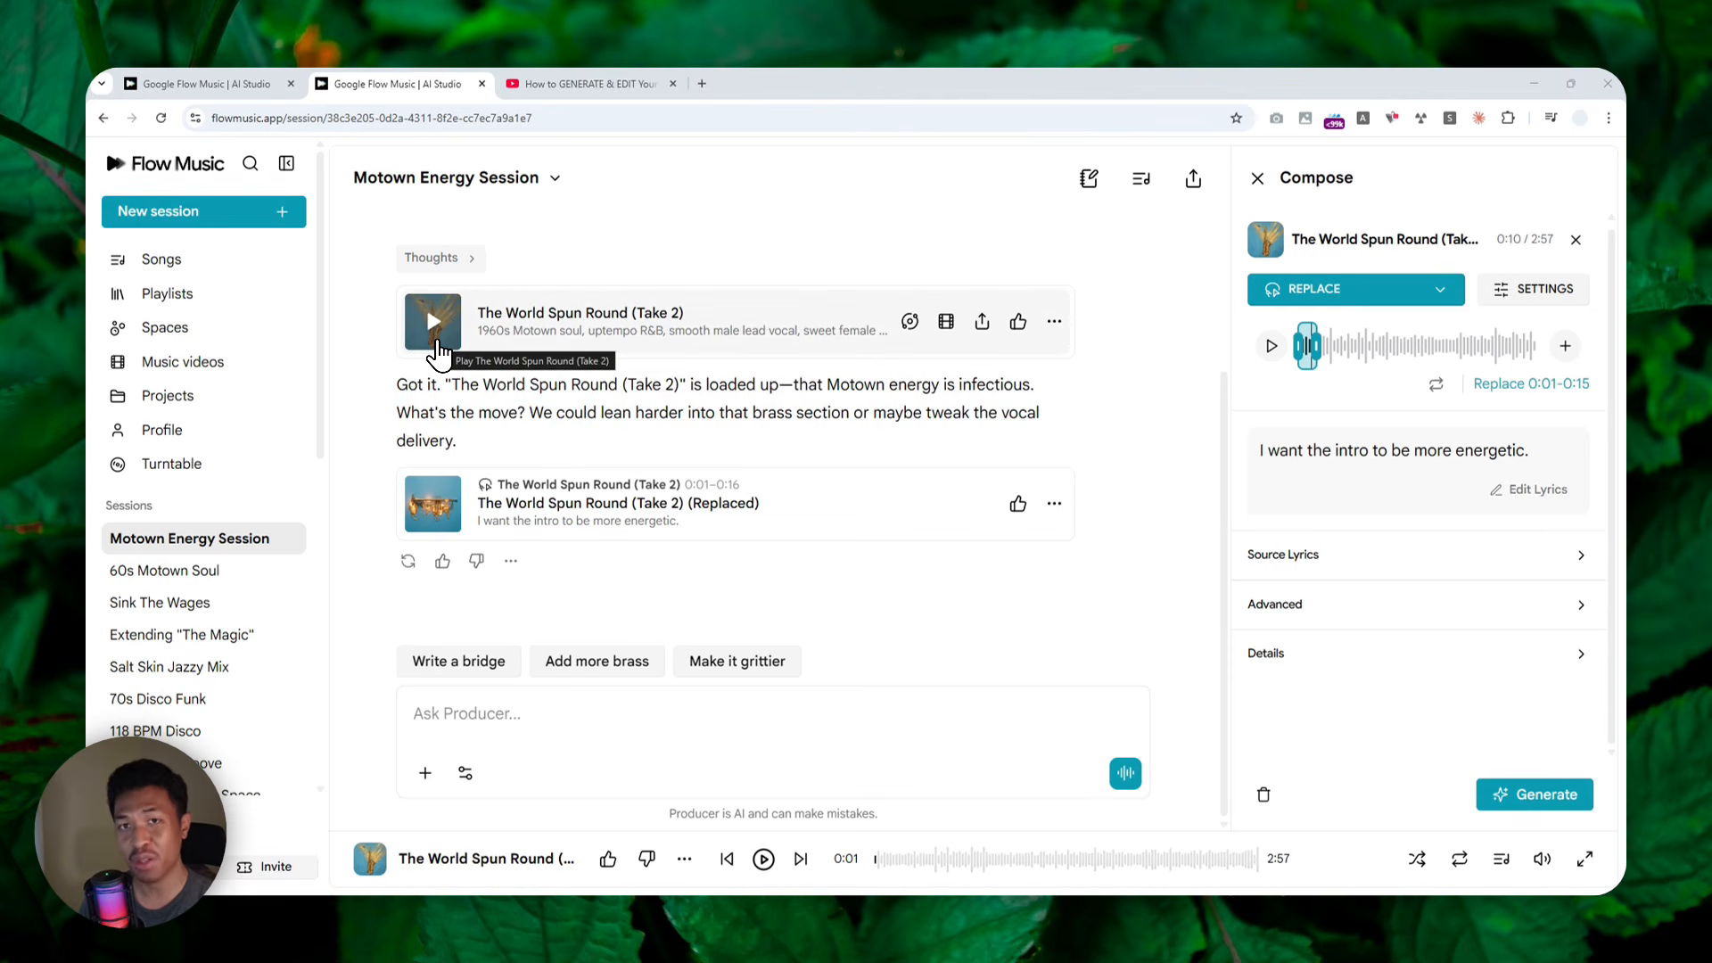
{"action": "left_click", "coordinate": [434, 323]}
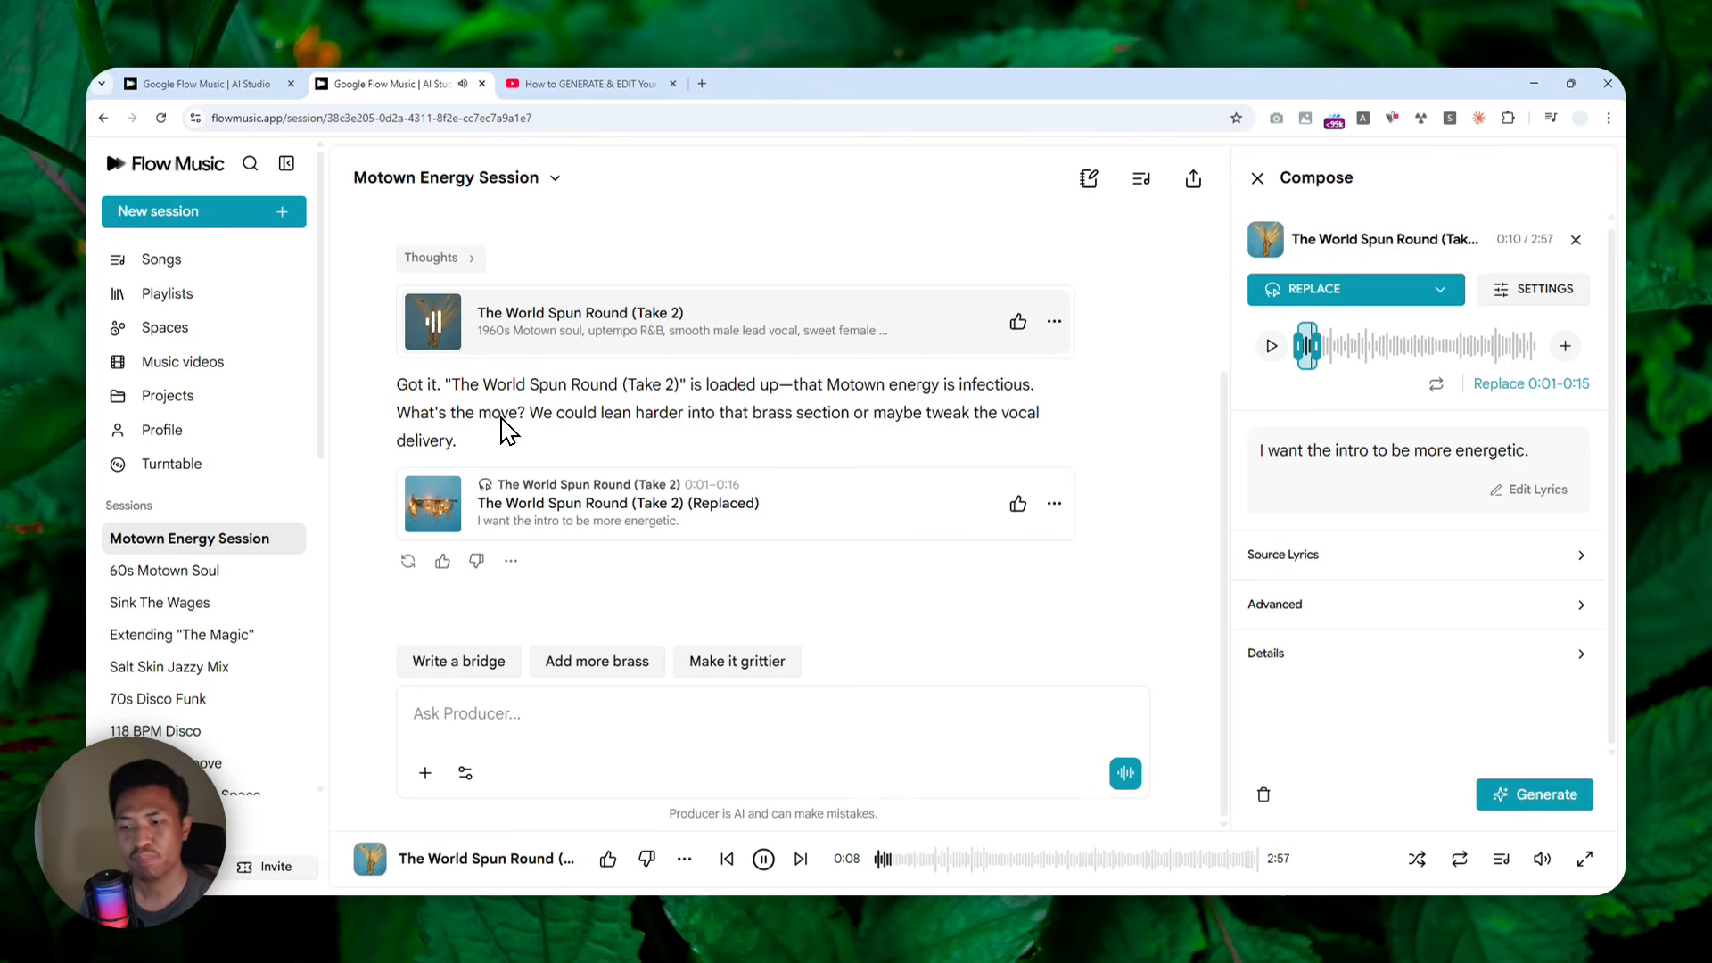
- Pause the original Take 2, play the replaced version's intro for comparison, and pause it
{"action": "left_click", "coordinate": [432, 323]}
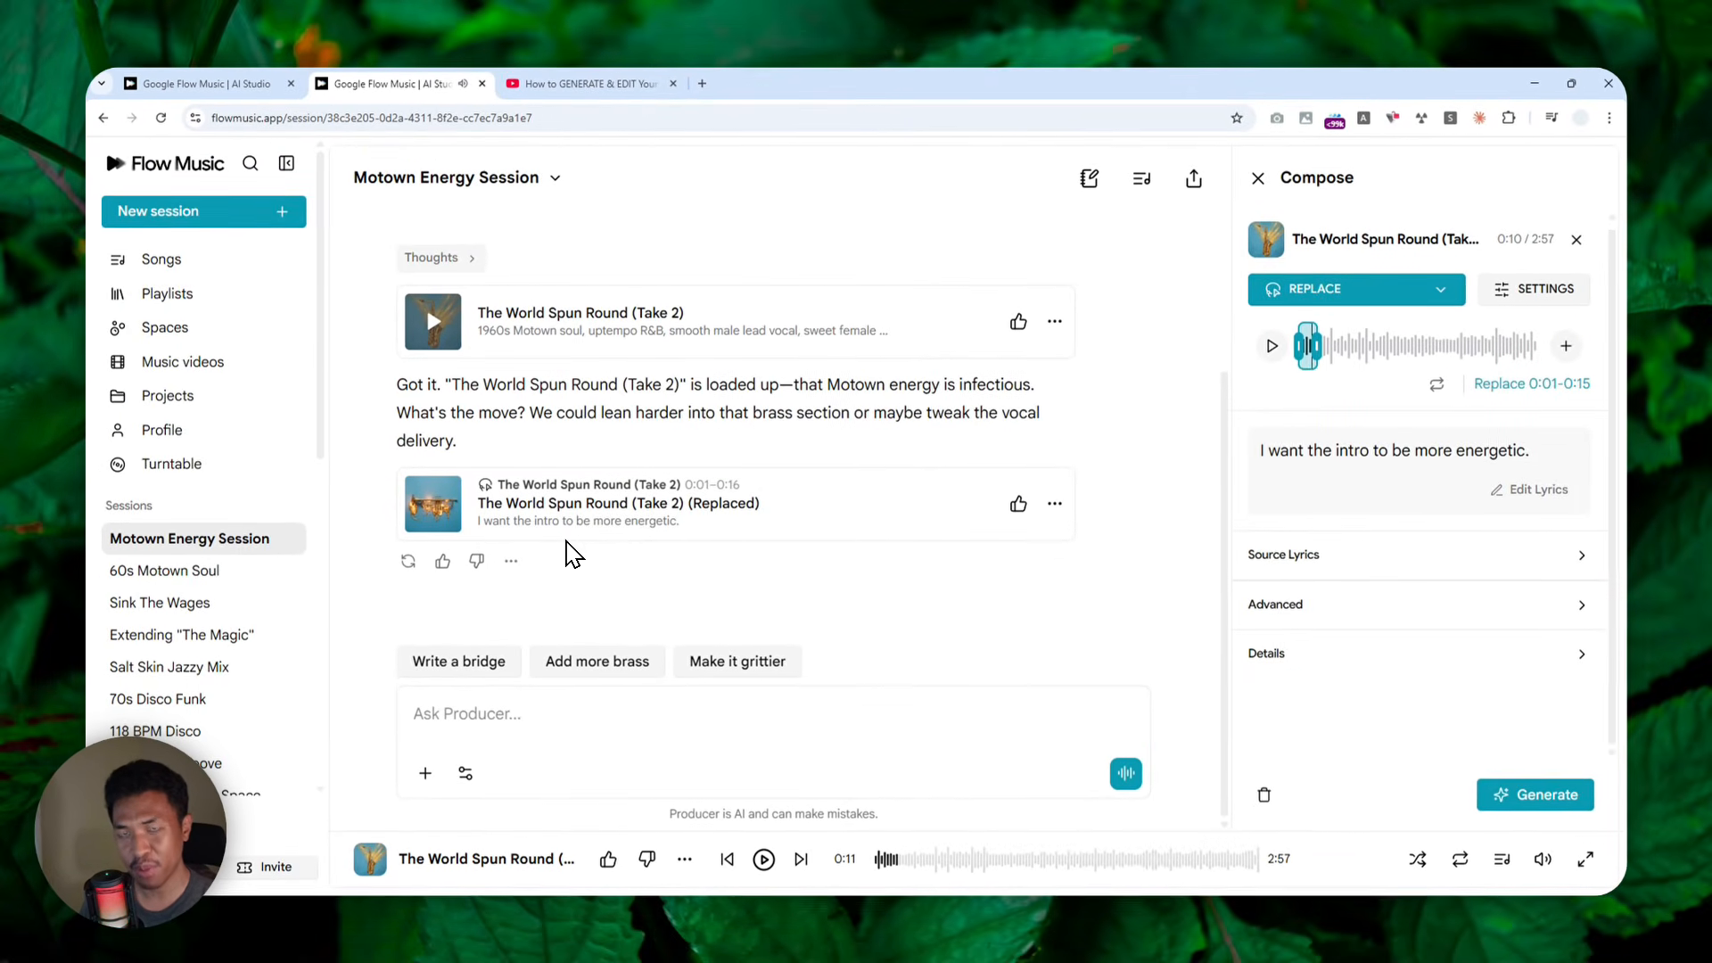
{"action": "left_click", "coordinate": [434, 506]}
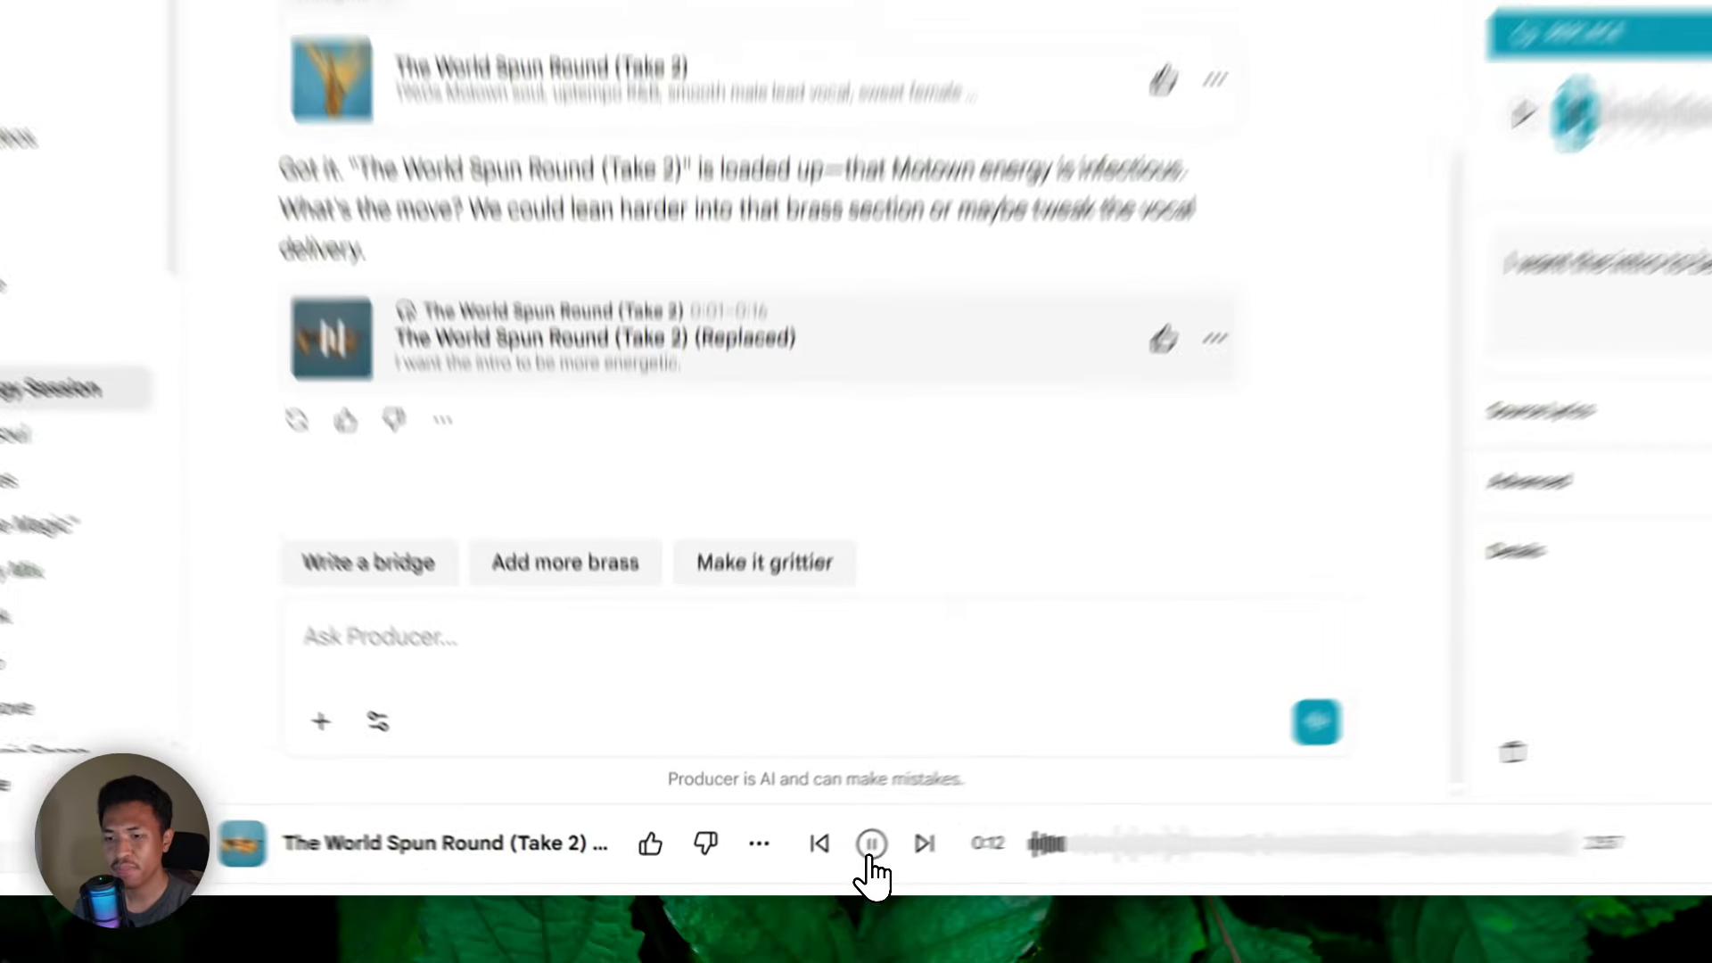
{"action": "left_click", "coordinate": [812, 858]}
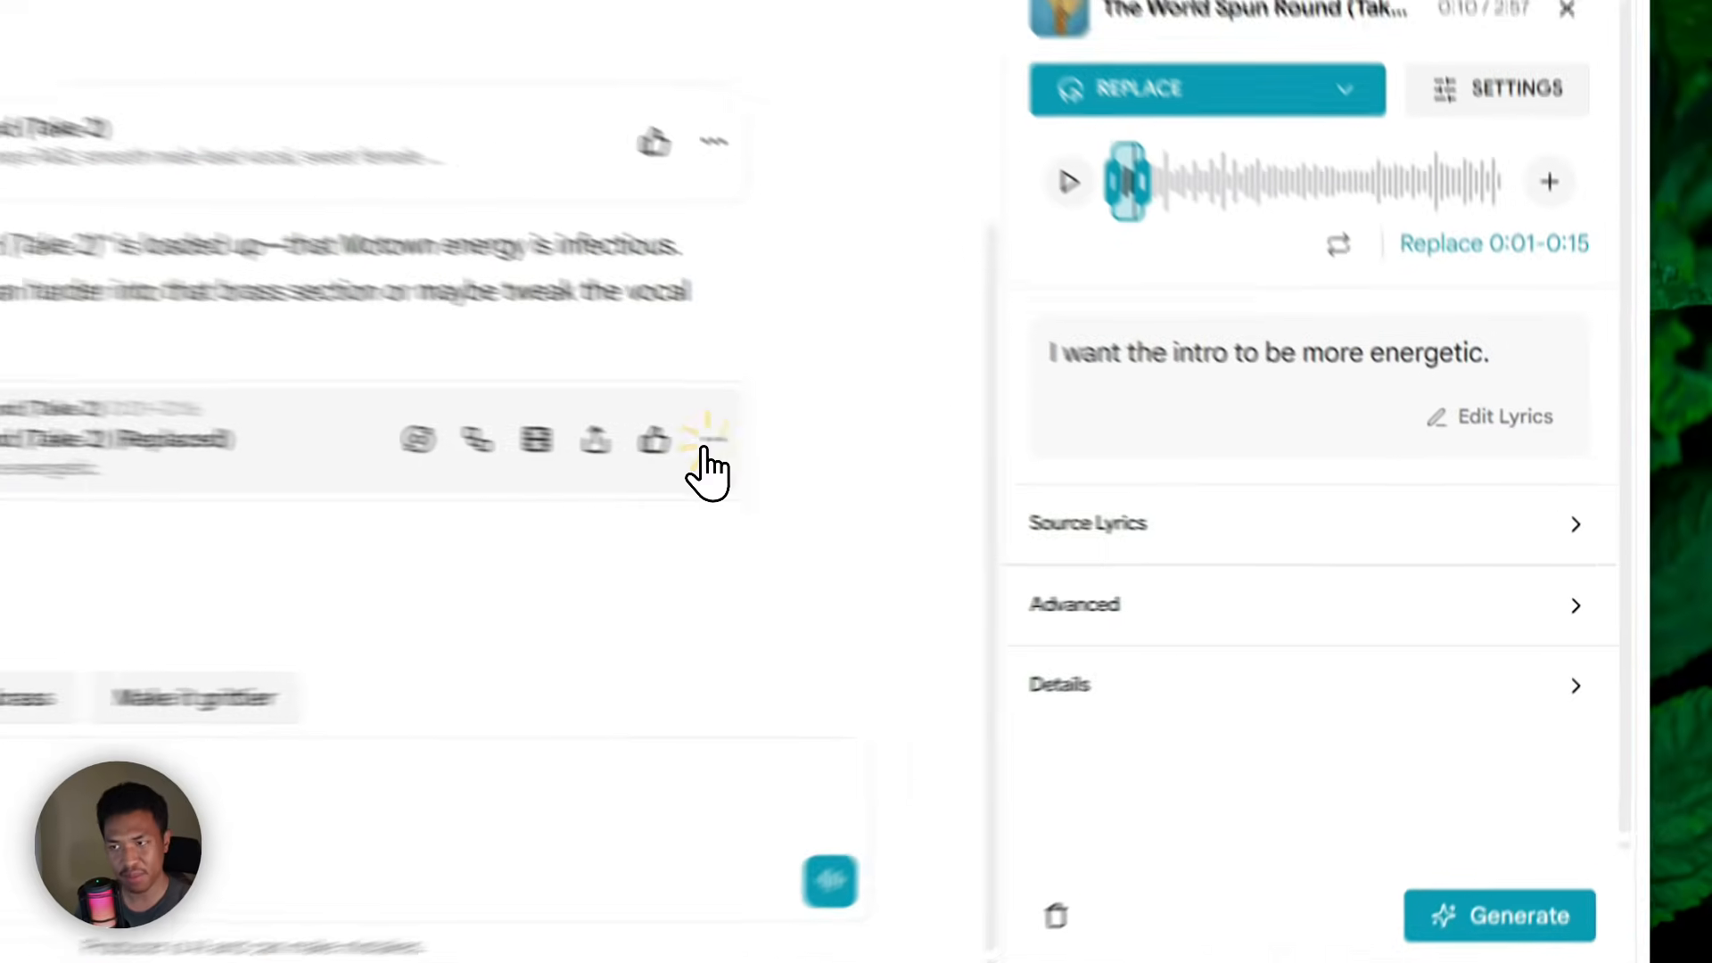
- Start an Extend remix of the replaced version and set its extend region to 2:42-5:12
{"action": "left_click", "coordinate": [1053, 504]}
{"action": "mouse_move", "coordinate": [1163, 522]}
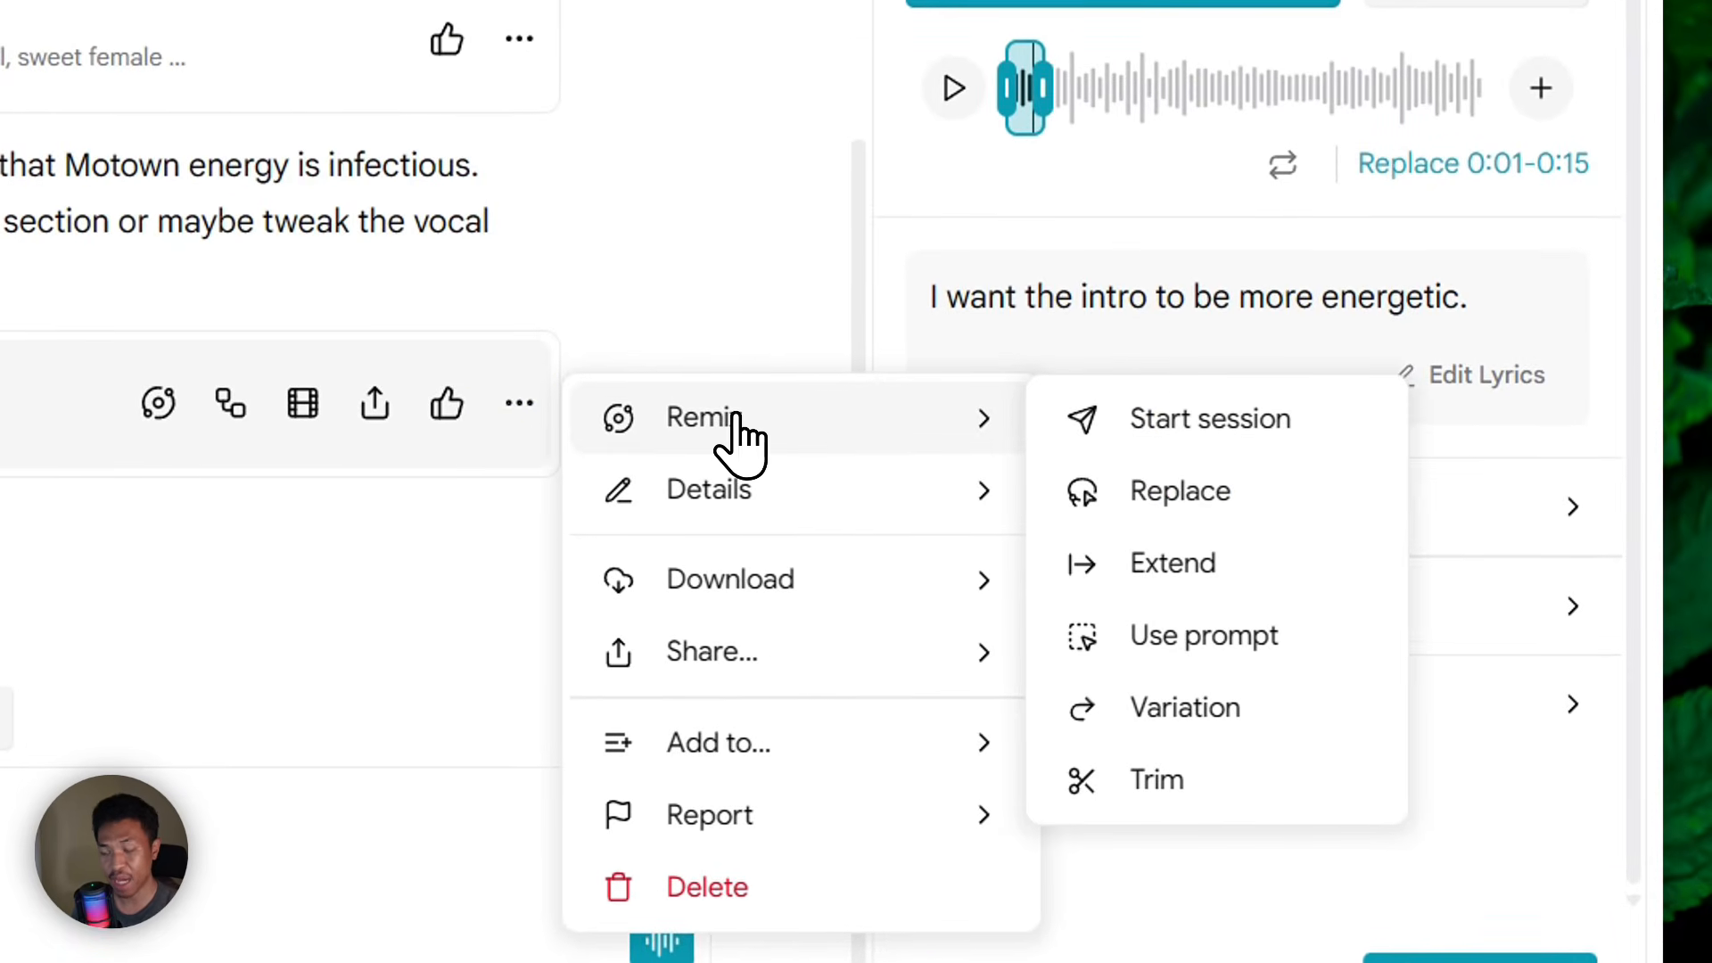
{"action": "left_click", "coordinate": [1183, 567]}
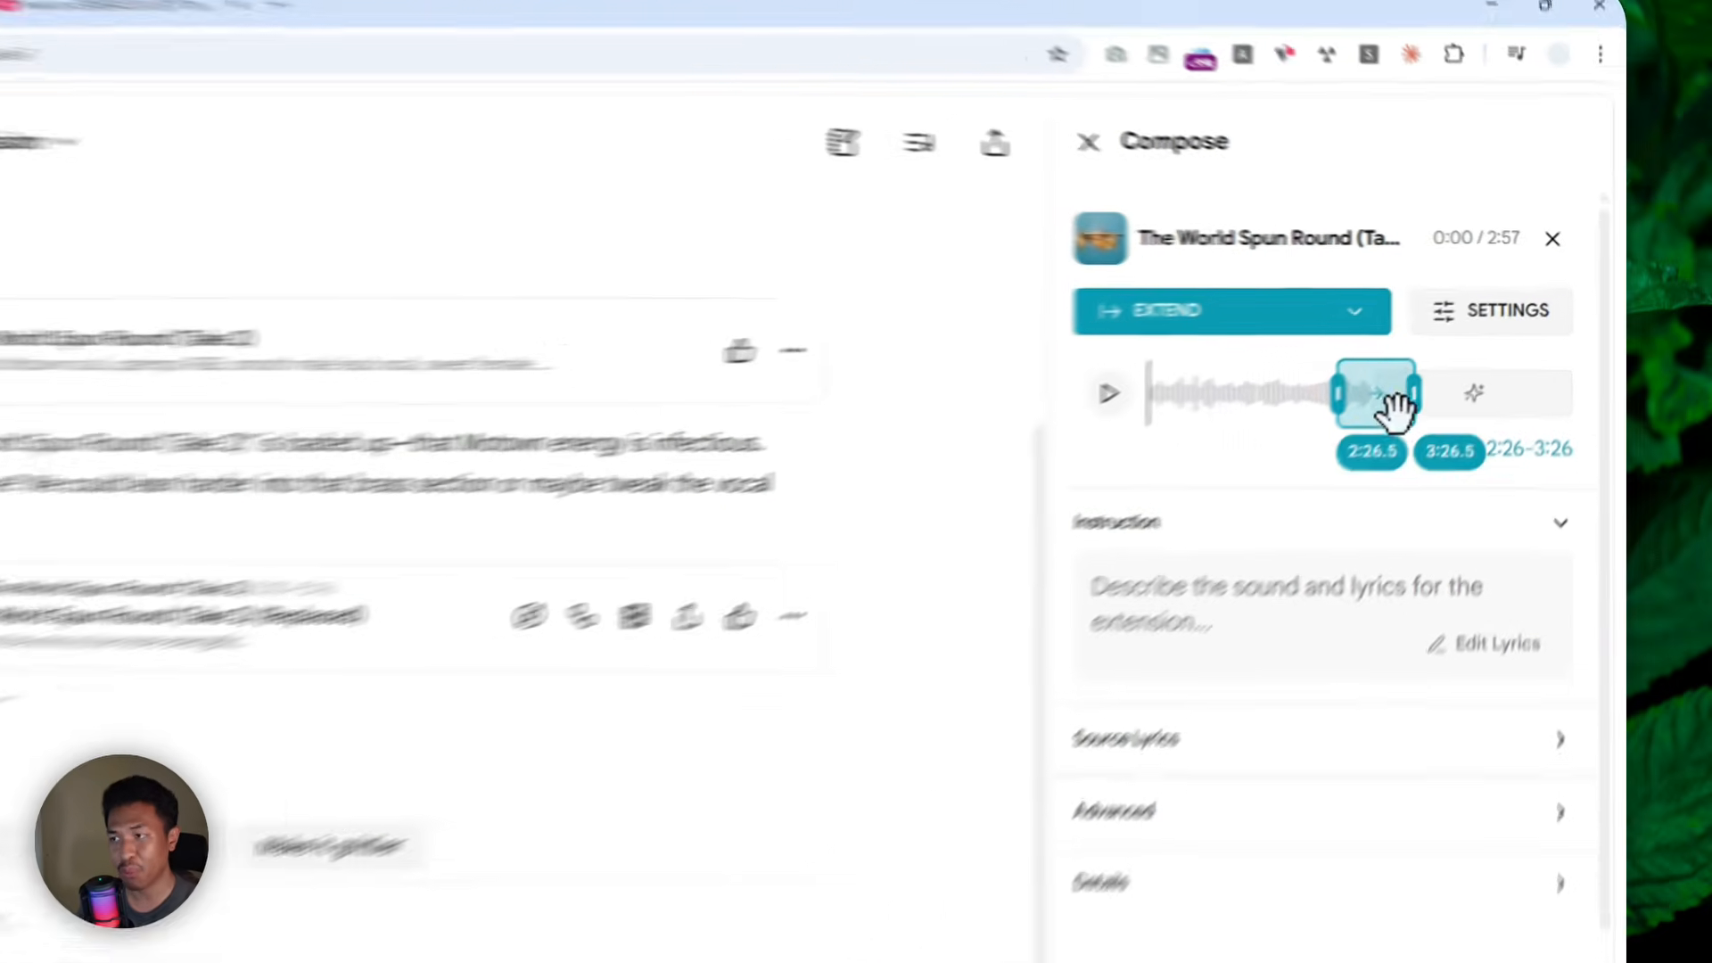
{"action": "left_click_drag", "start_coordinate": [1459, 354], "coordinate": [1482, 357]}
{"action": "left_click_drag", "start_coordinate": [1344, 459], "coordinate": [1349, 463]}
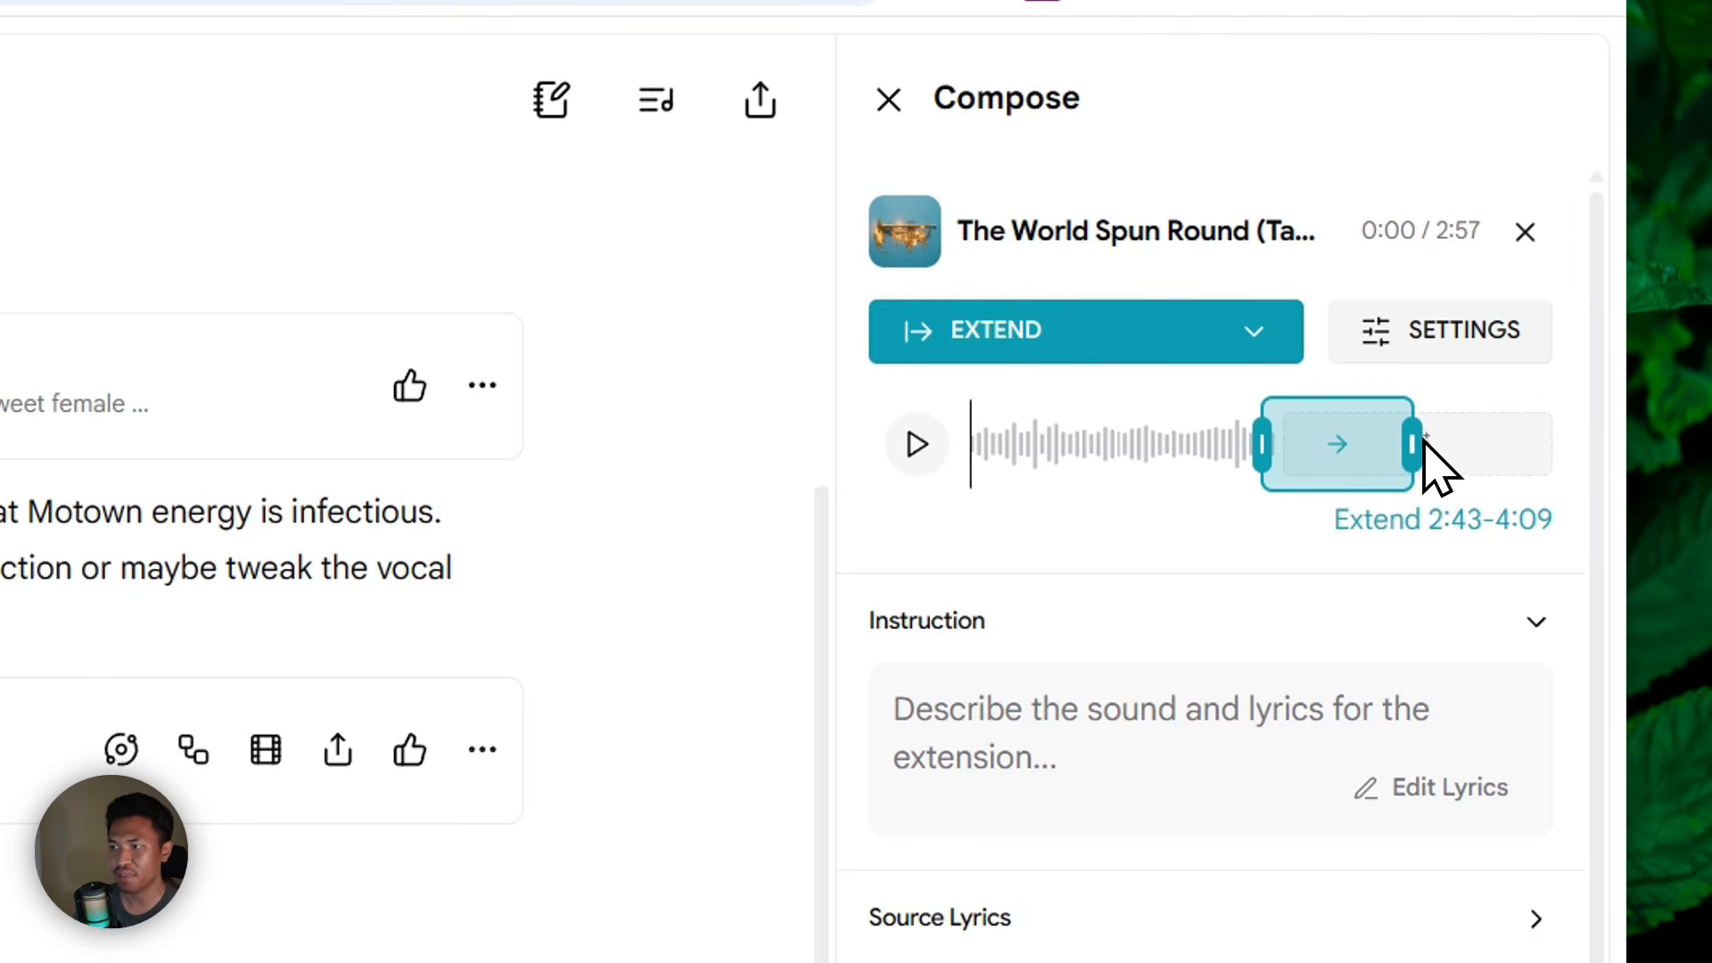
{"action": "left_click_drag", "start_coordinate": [1417, 424], "coordinate": [1606, 495]}
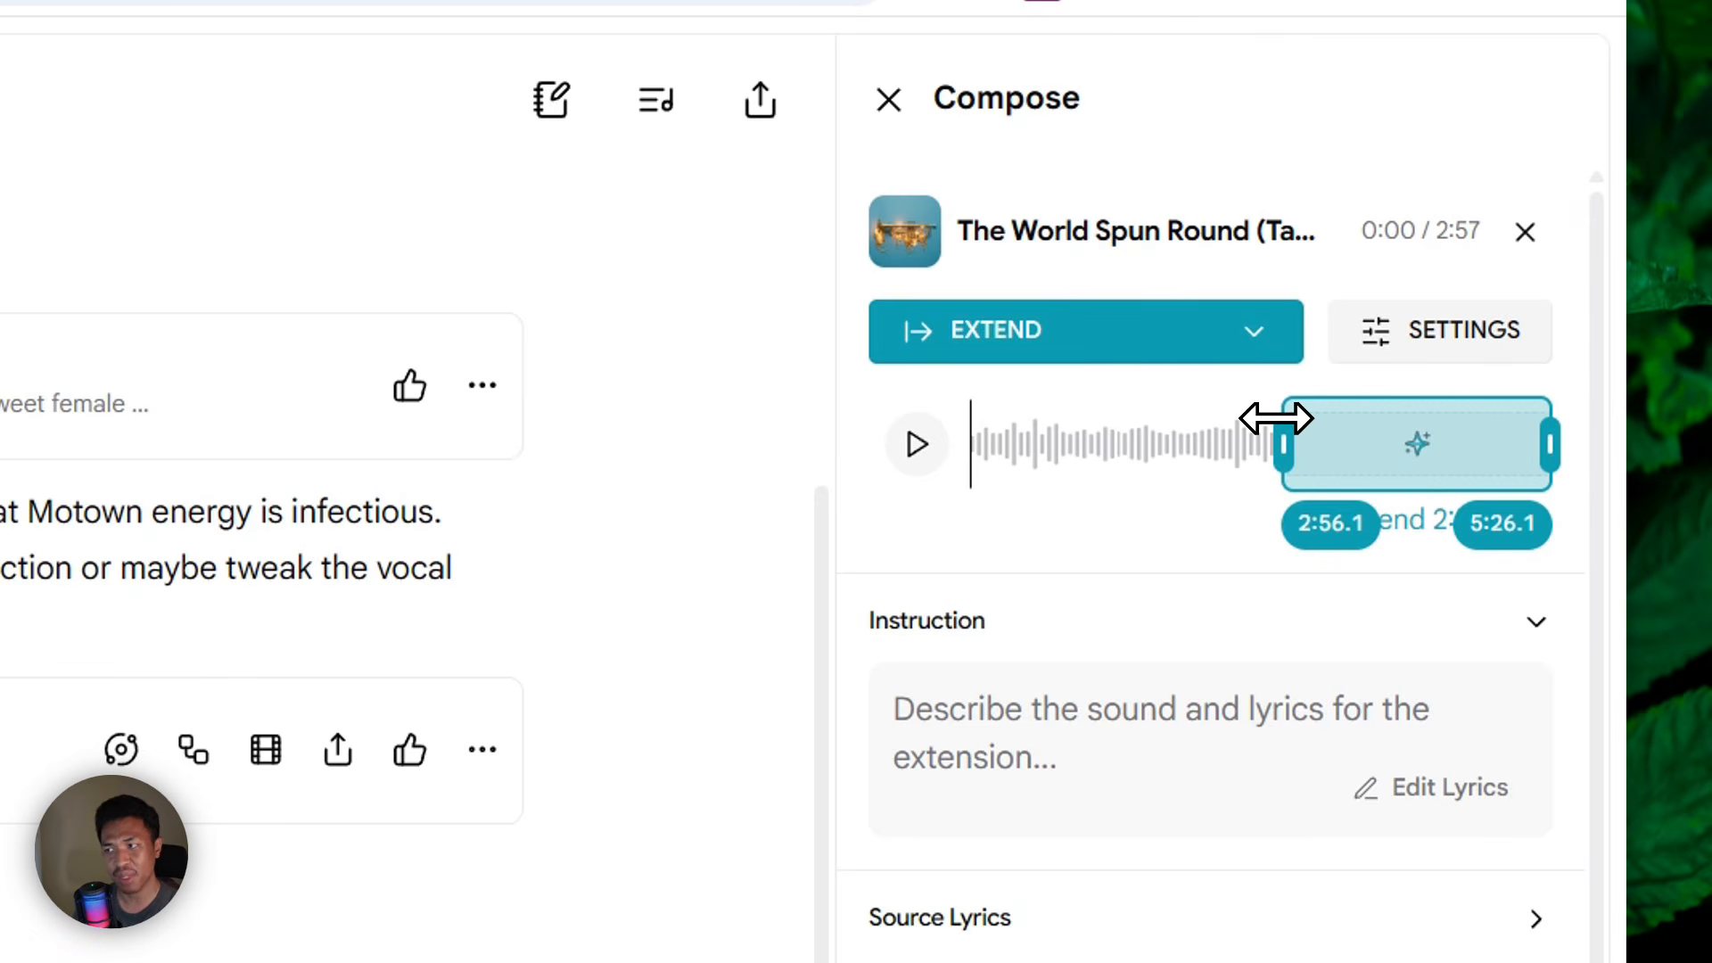
{"action": "left_click_drag", "start_coordinate": [1276, 418], "coordinate": [1142, 413]}
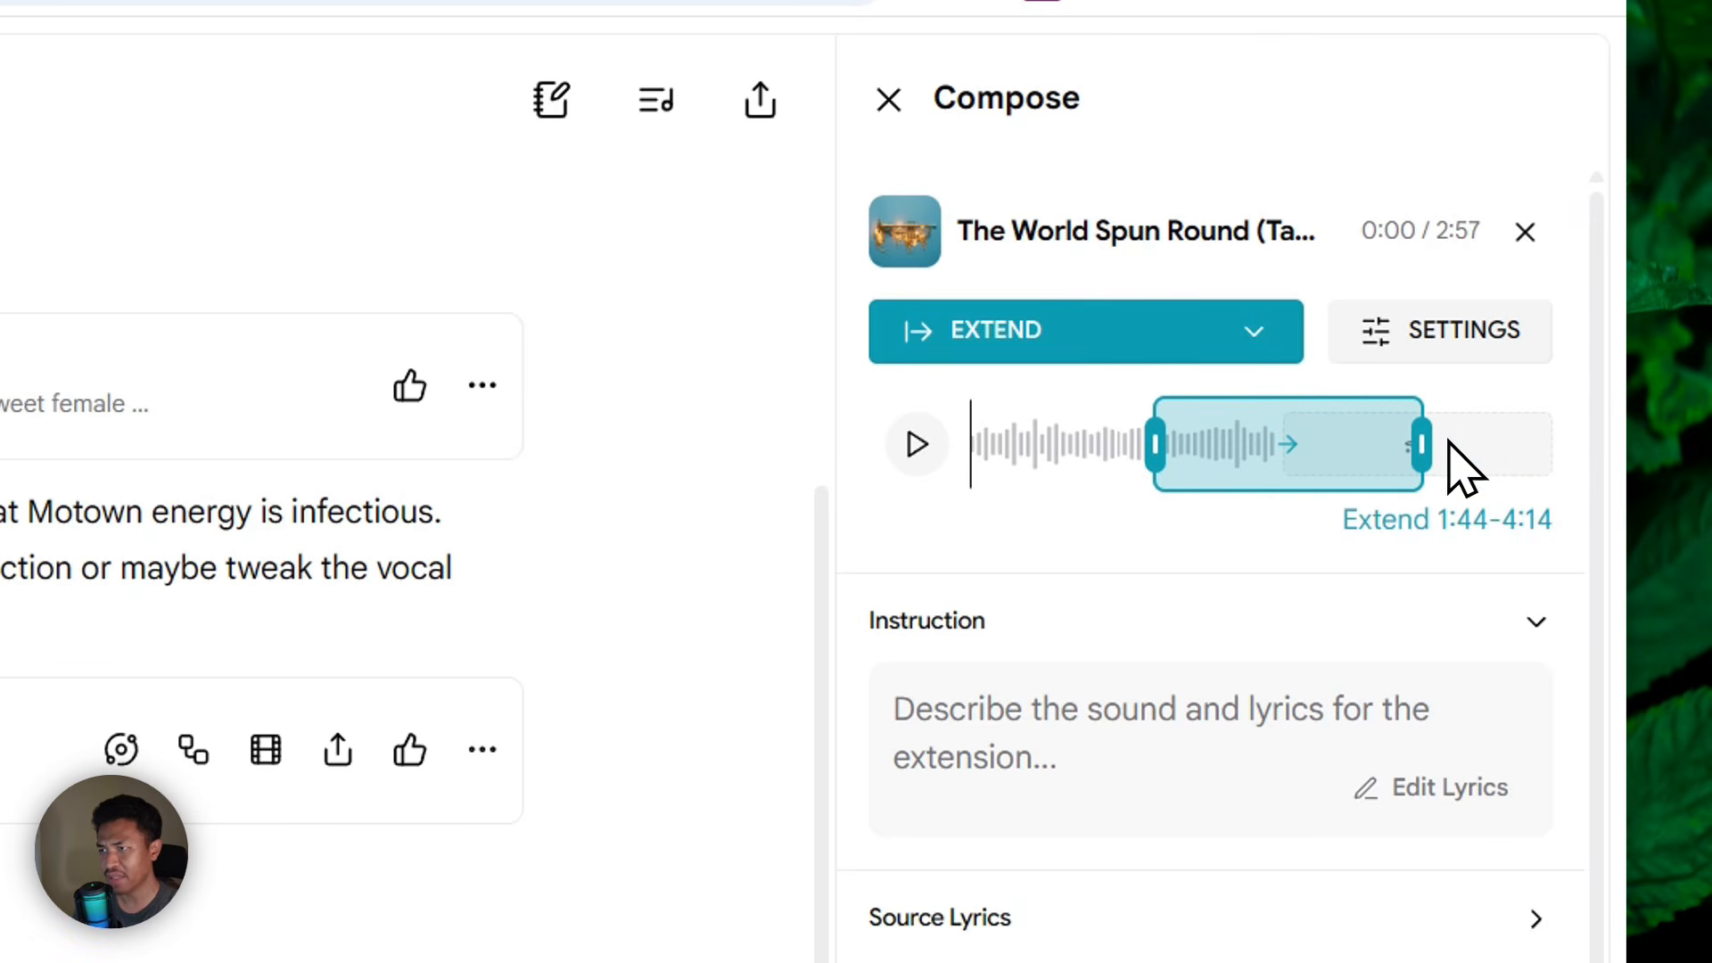
{"action": "left_click_drag", "start_coordinate": [1437, 442], "coordinate": [1569, 464]}
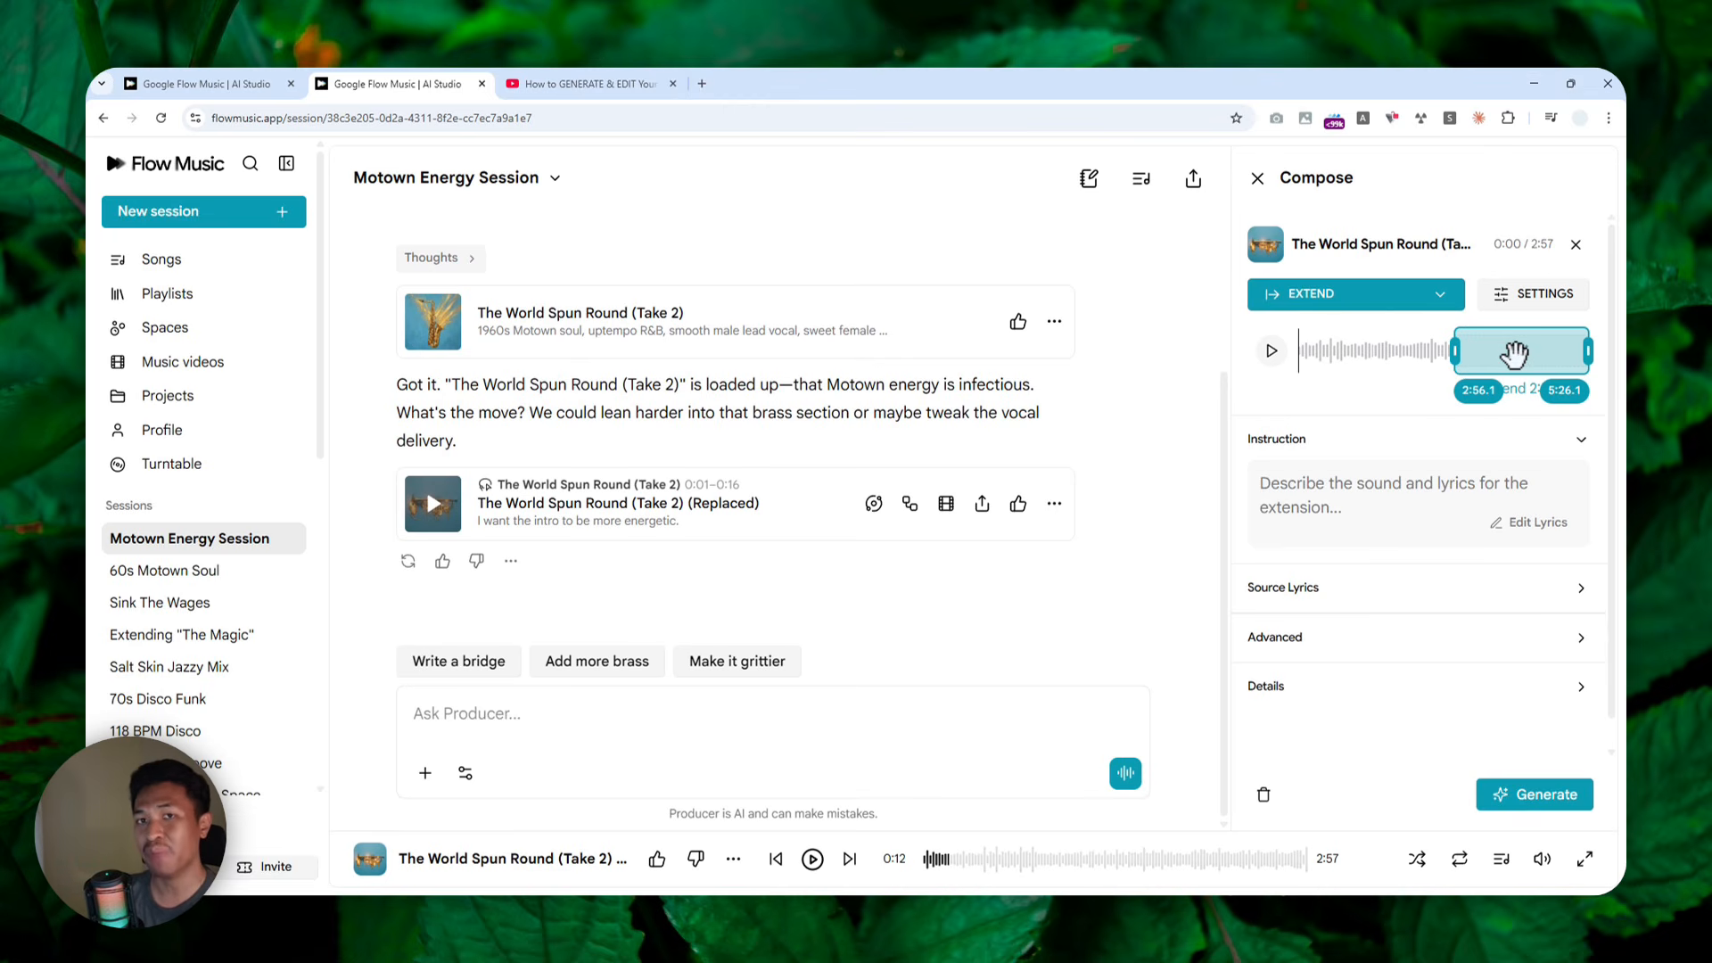
{"action": "left_click_drag", "start_coordinate": [1514, 354], "coordinate": [1471, 348]}
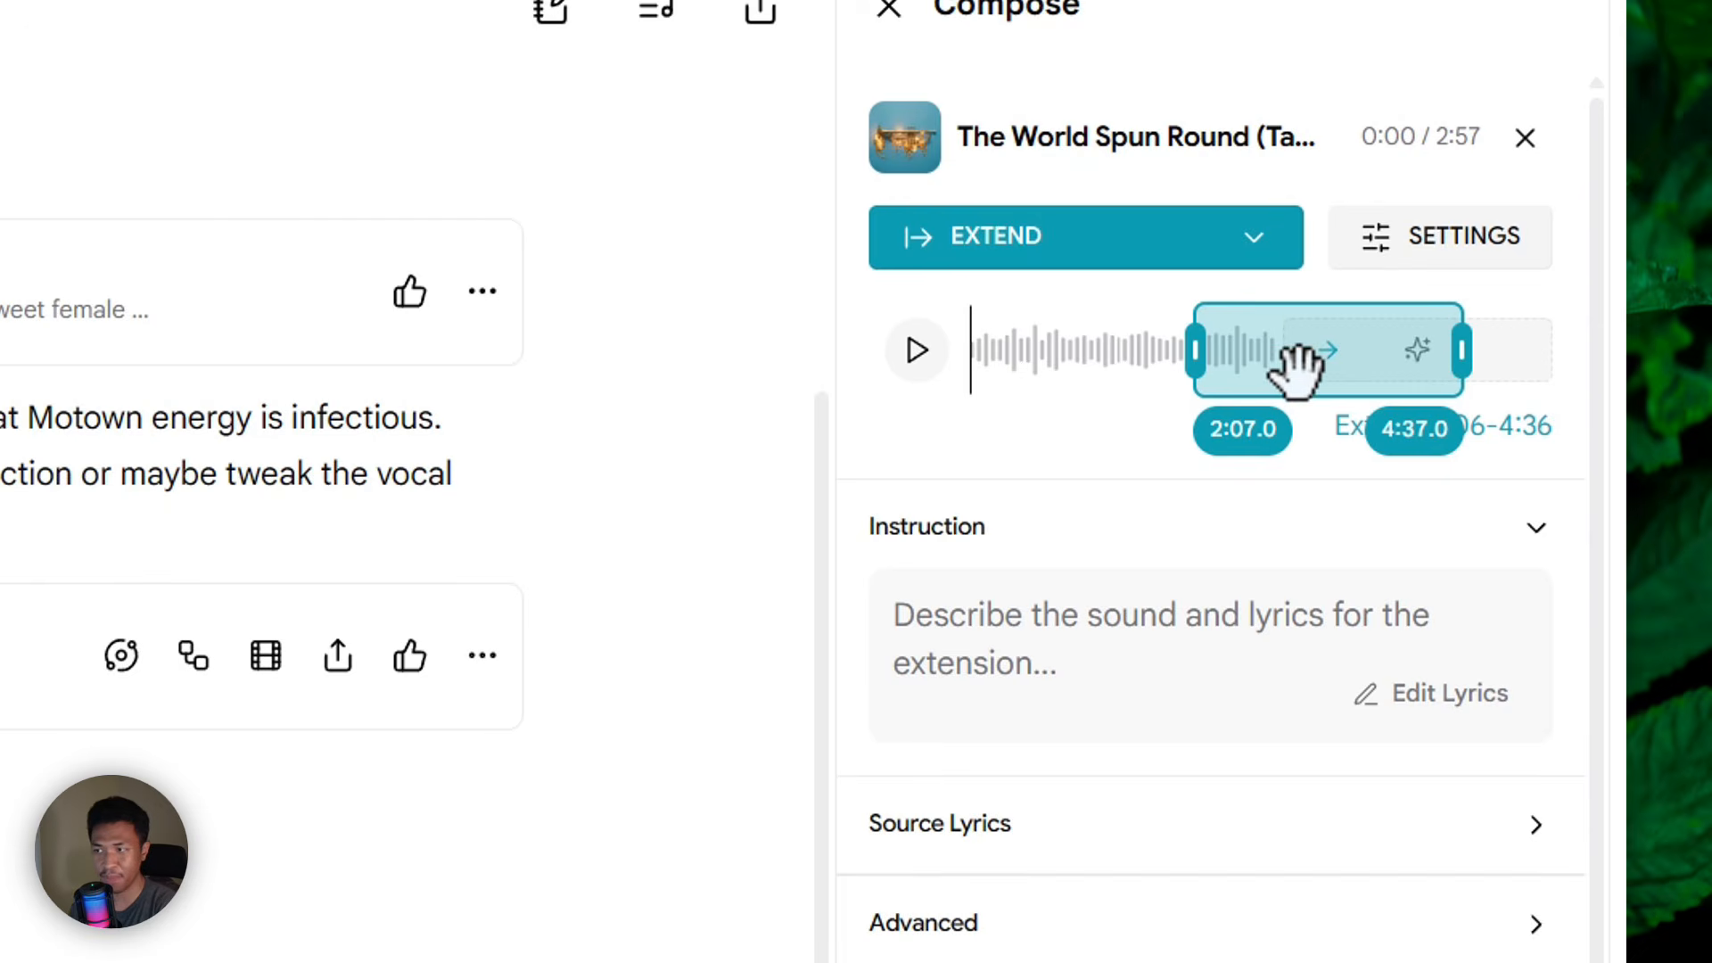
{"action": "left_click_drag", "start_coordinate": [1266, 365], "coordinate": [1348, 389]}
- Set the extension instruction to "Please extend this song into disco."
{"action": "left_click", "coordinate": [1114, 624]}
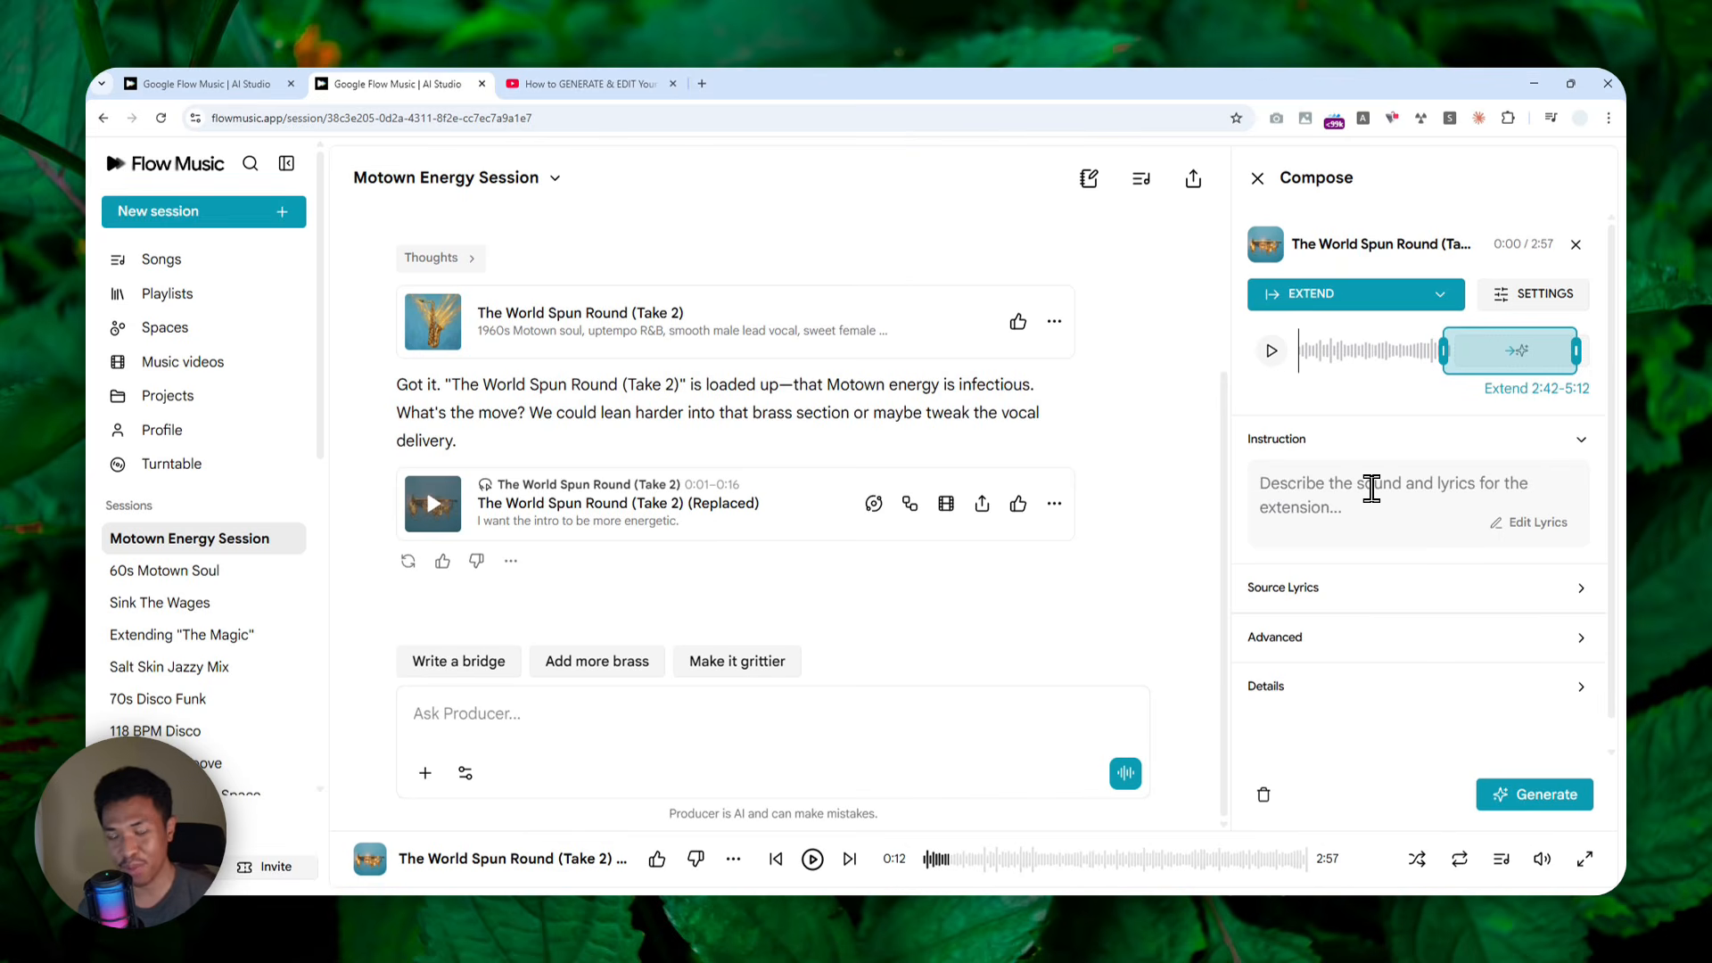
{"action": "key", "text": "ctrl+space"}
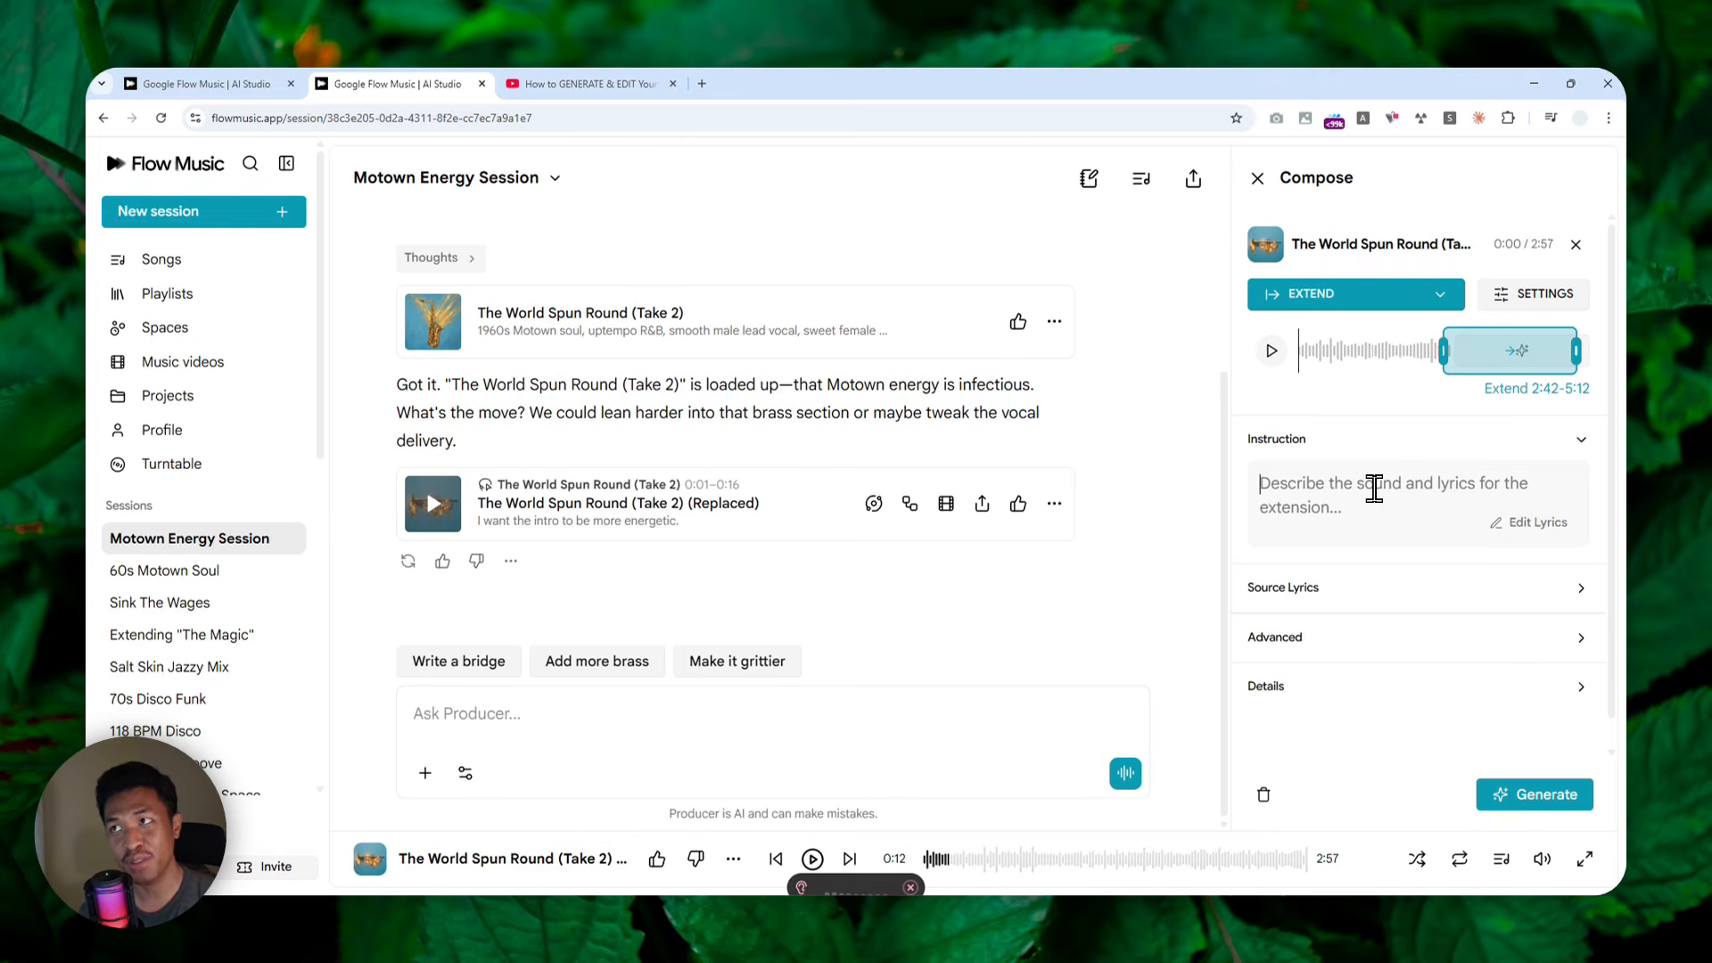
{"action": "type", "text": "Please extend this song into disco."}
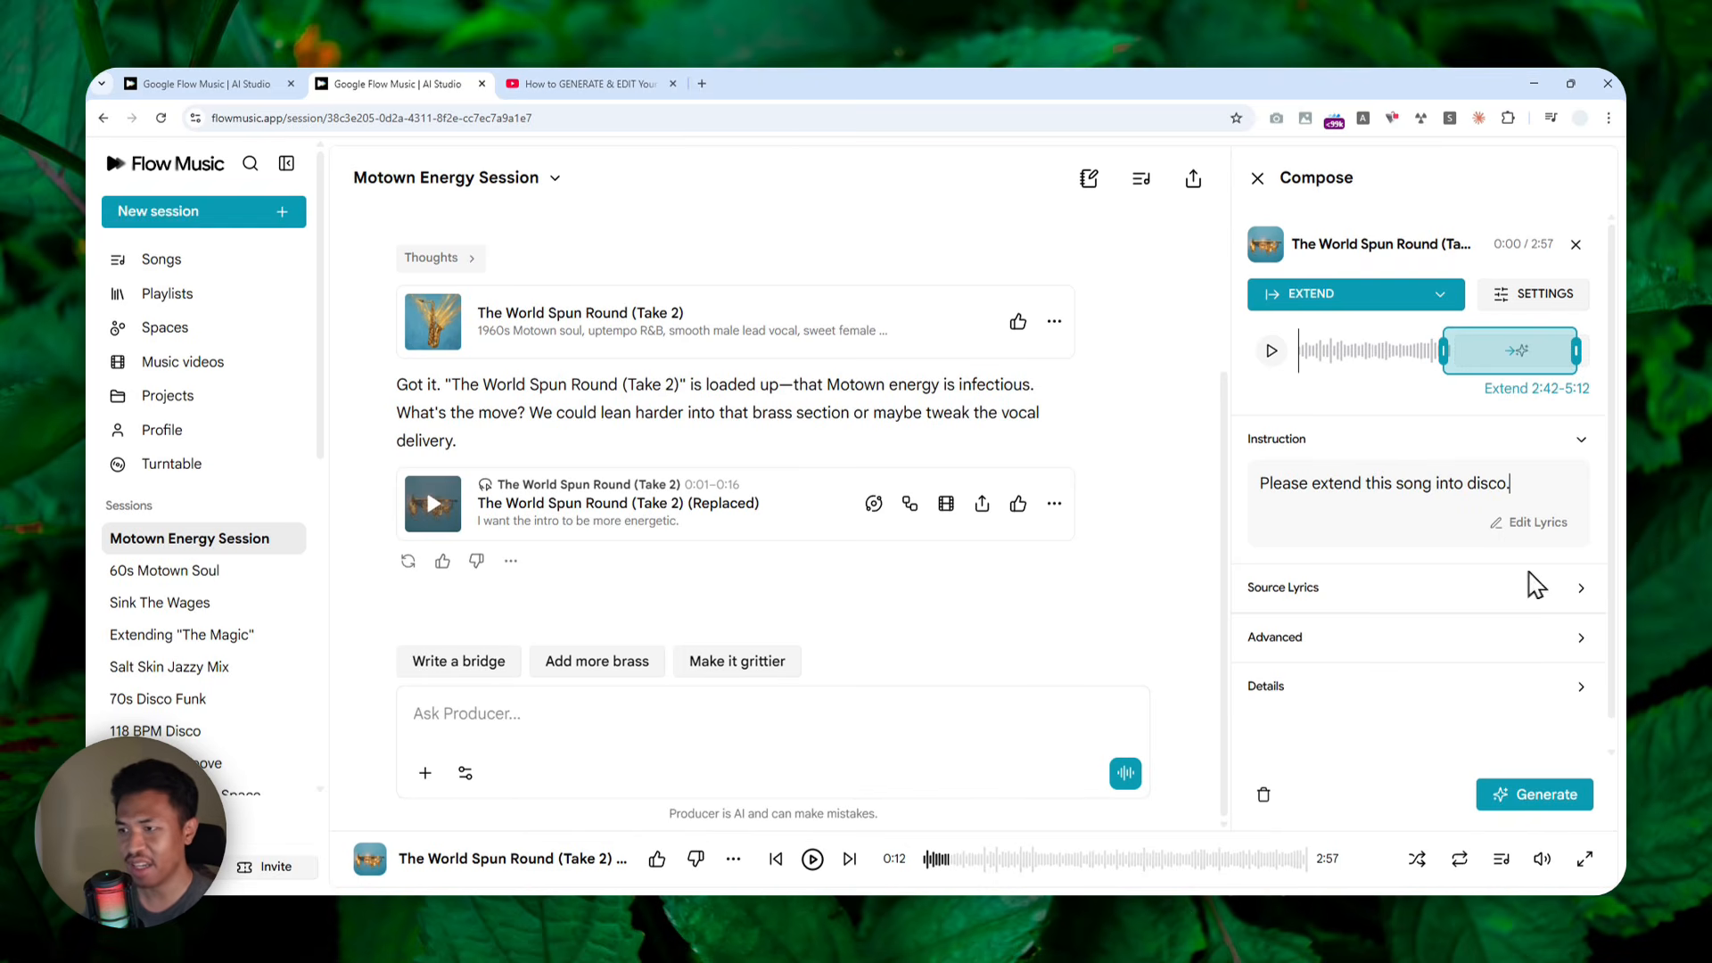
- Check the source lyrics of the Extend remix and generate the extended version
{"action": "left_click", "coordinate": [1301, 593]}
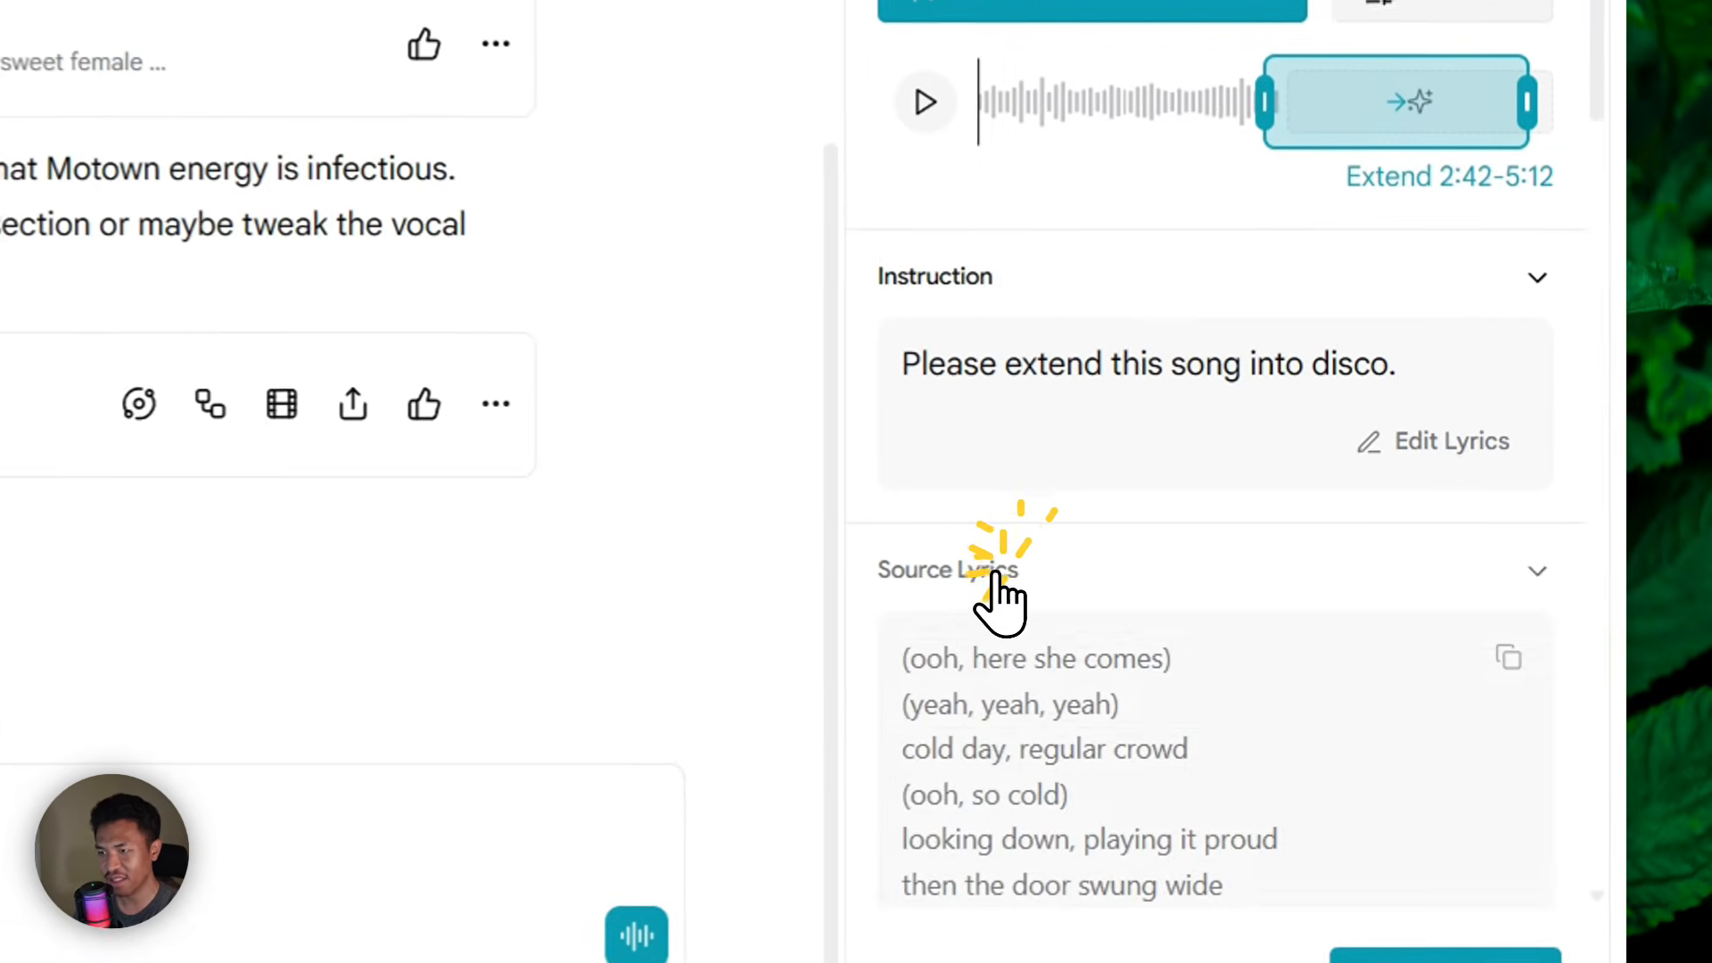
{"action": "left_click", "coordinate": [1301, 594]}
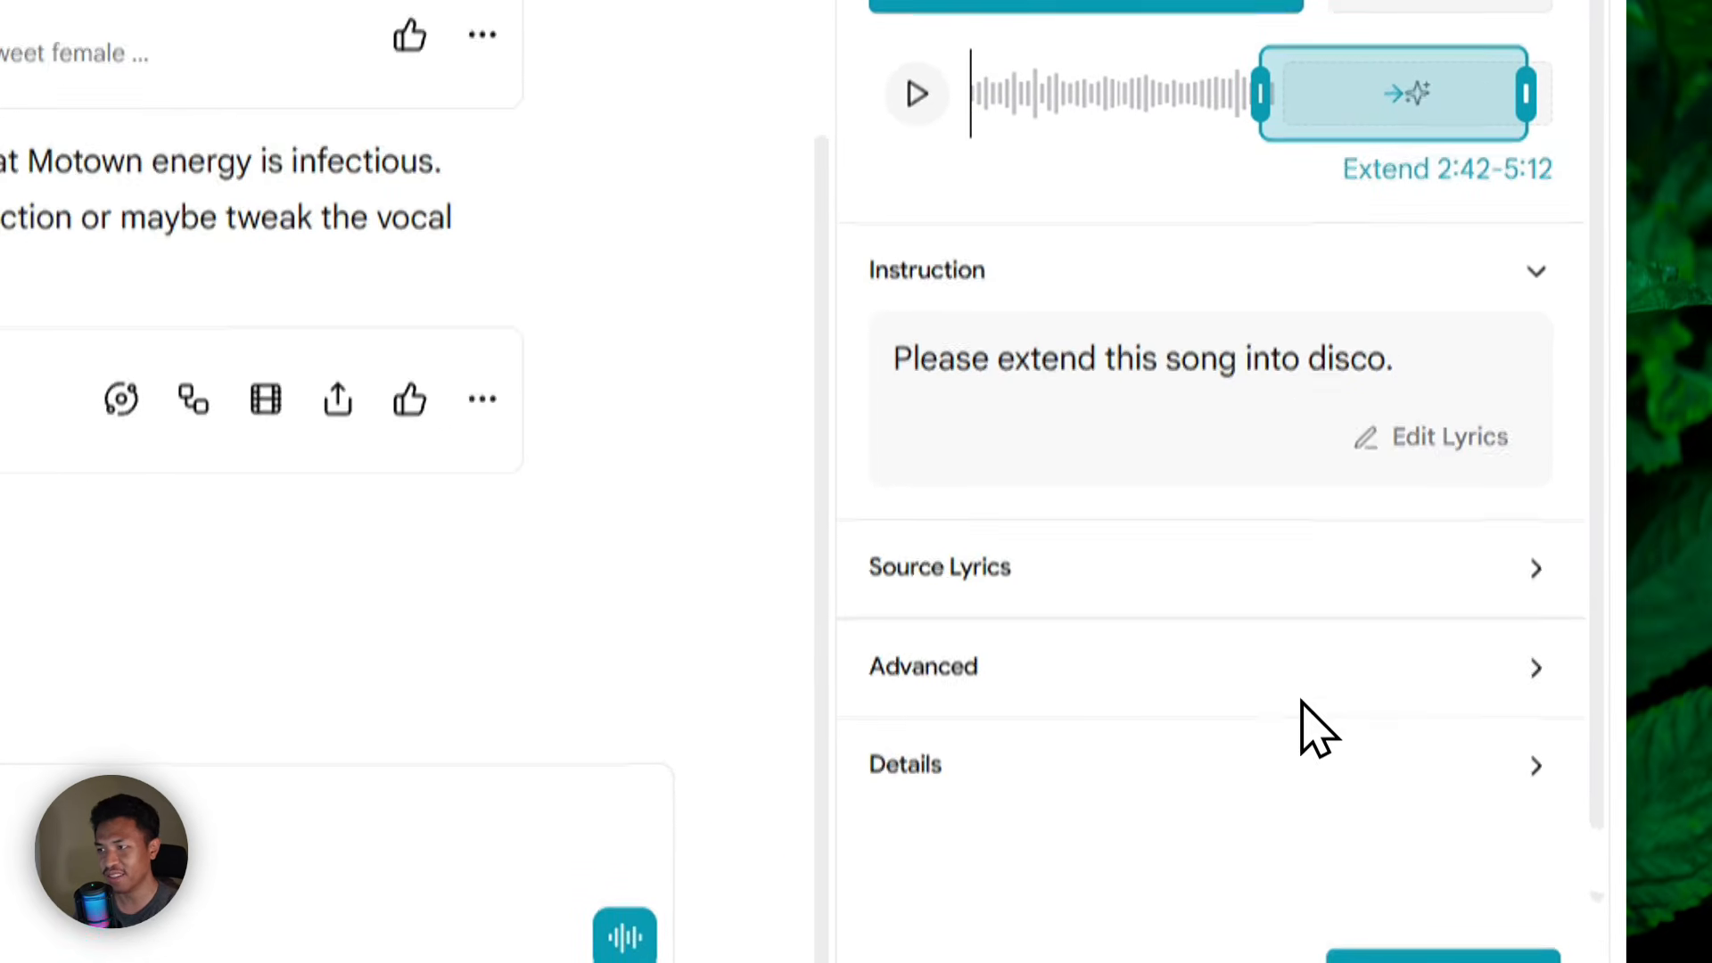
{"action": "left_click", "coordinate": [1413, 709]}
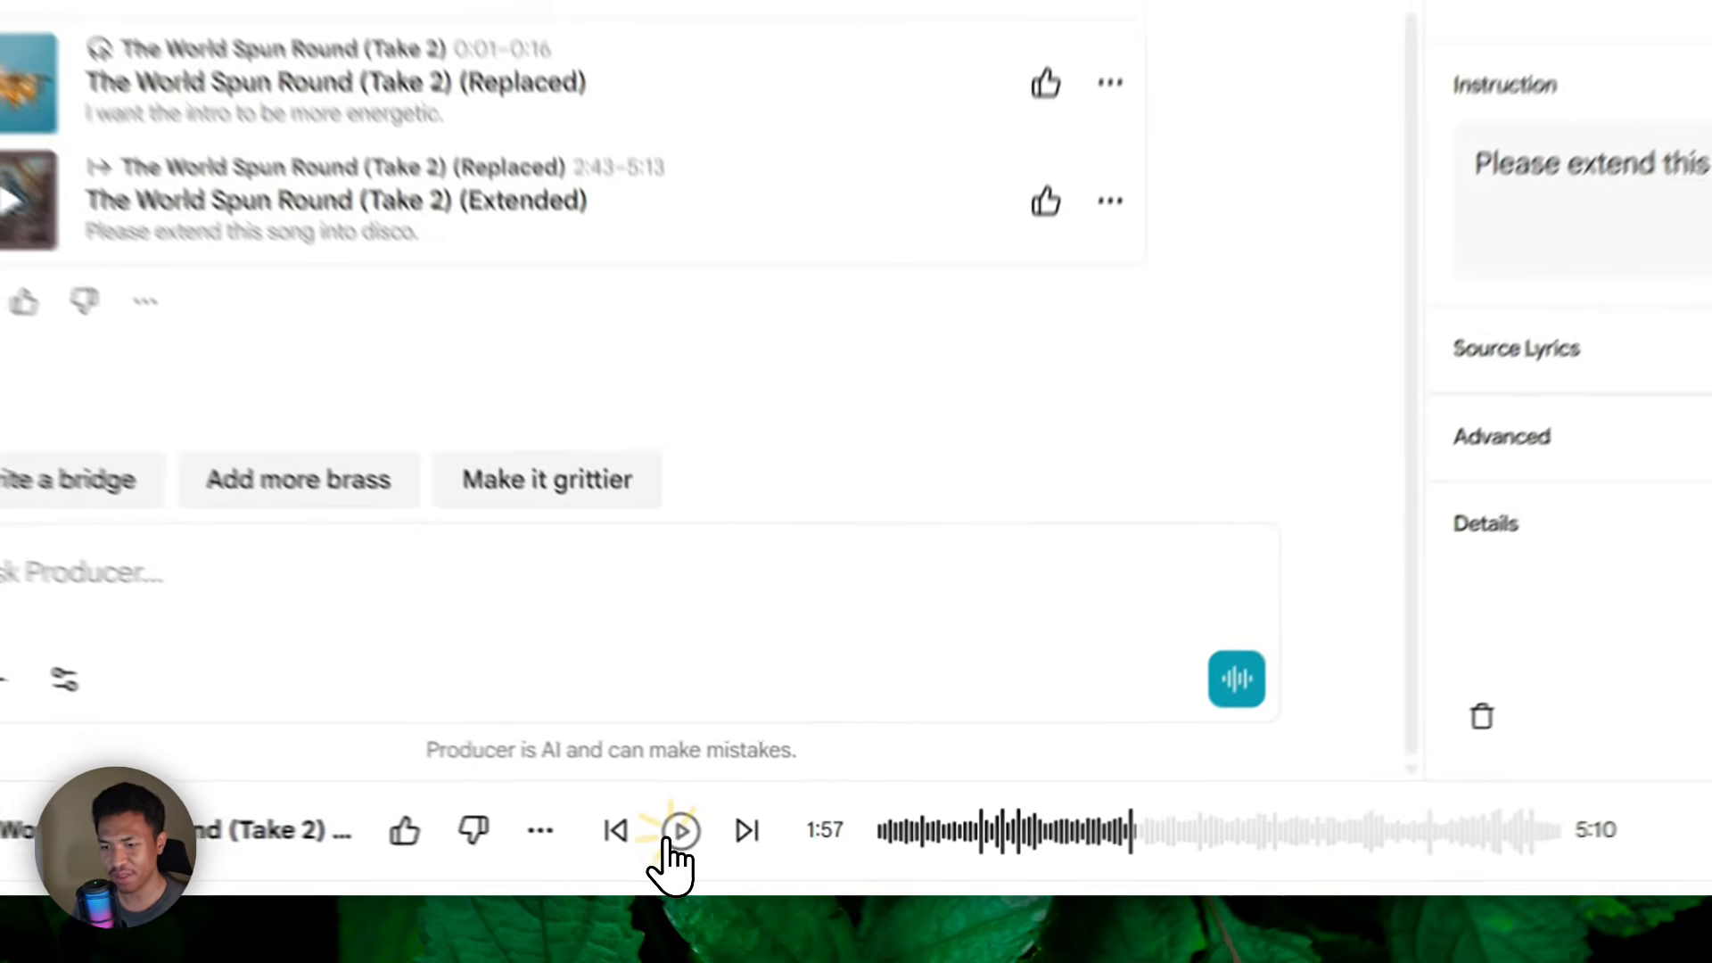
- Play the extended version, skipping ahead from about 2:03 to the disco transition after 2:43, and pause it
{"action": "left_click", "coordinate": [812, 859]}
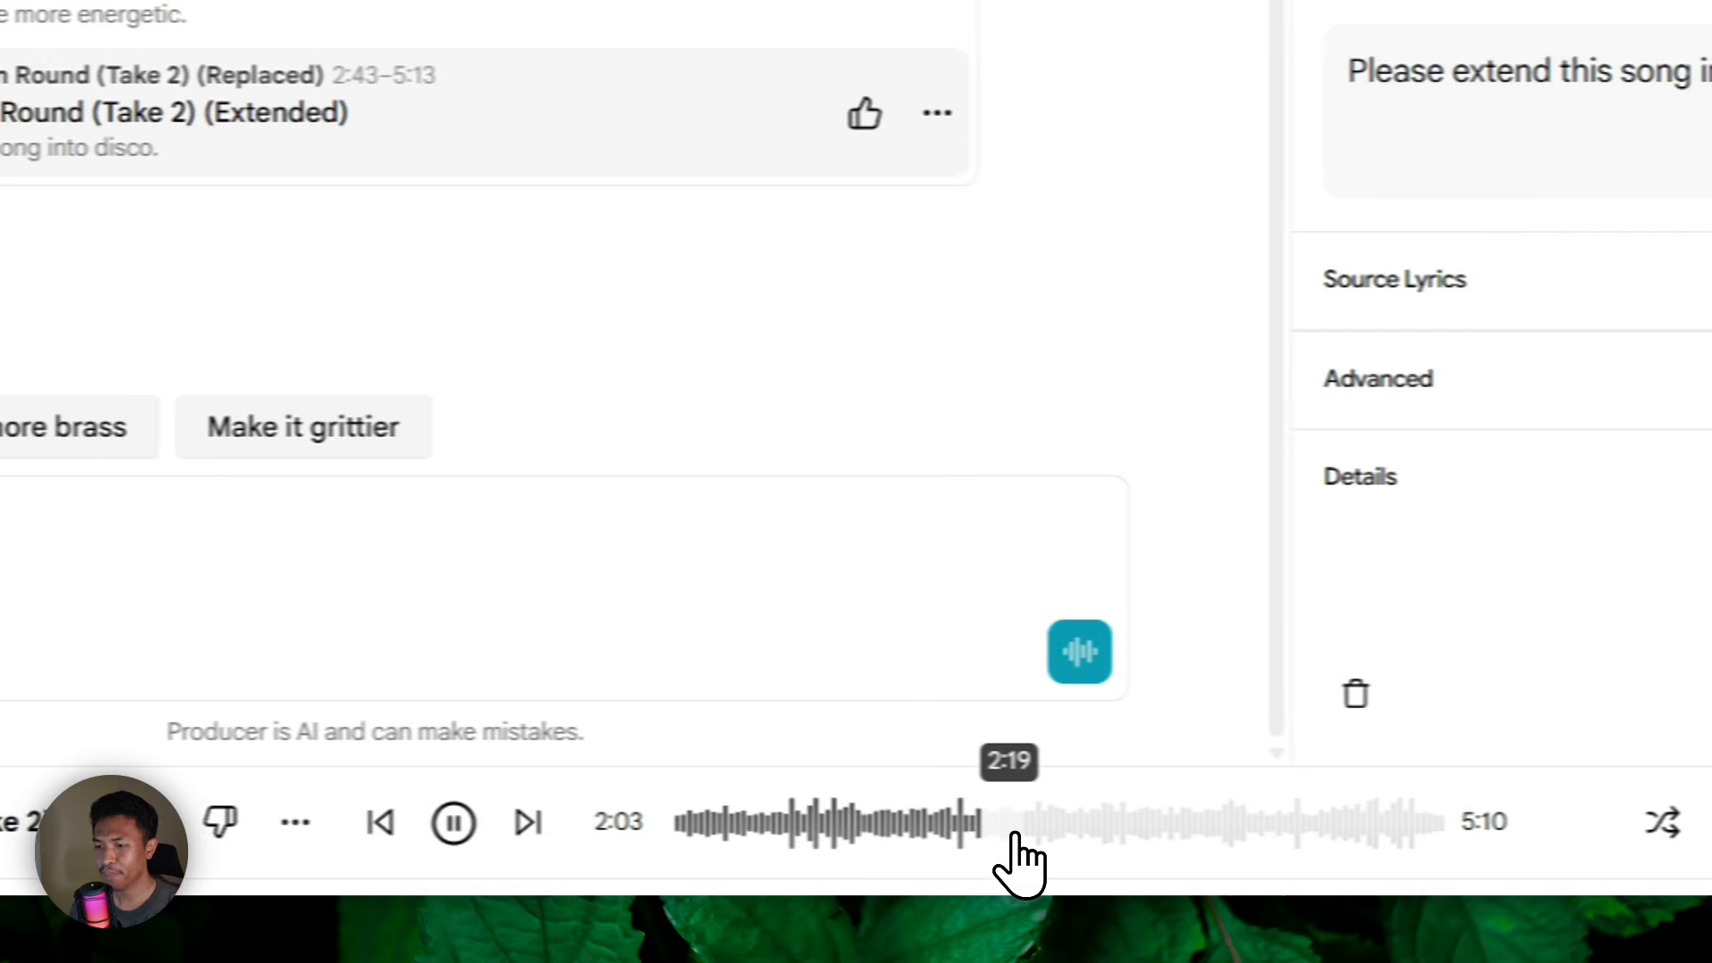
{"action": "left_click", "coordinate": [899, 825]}
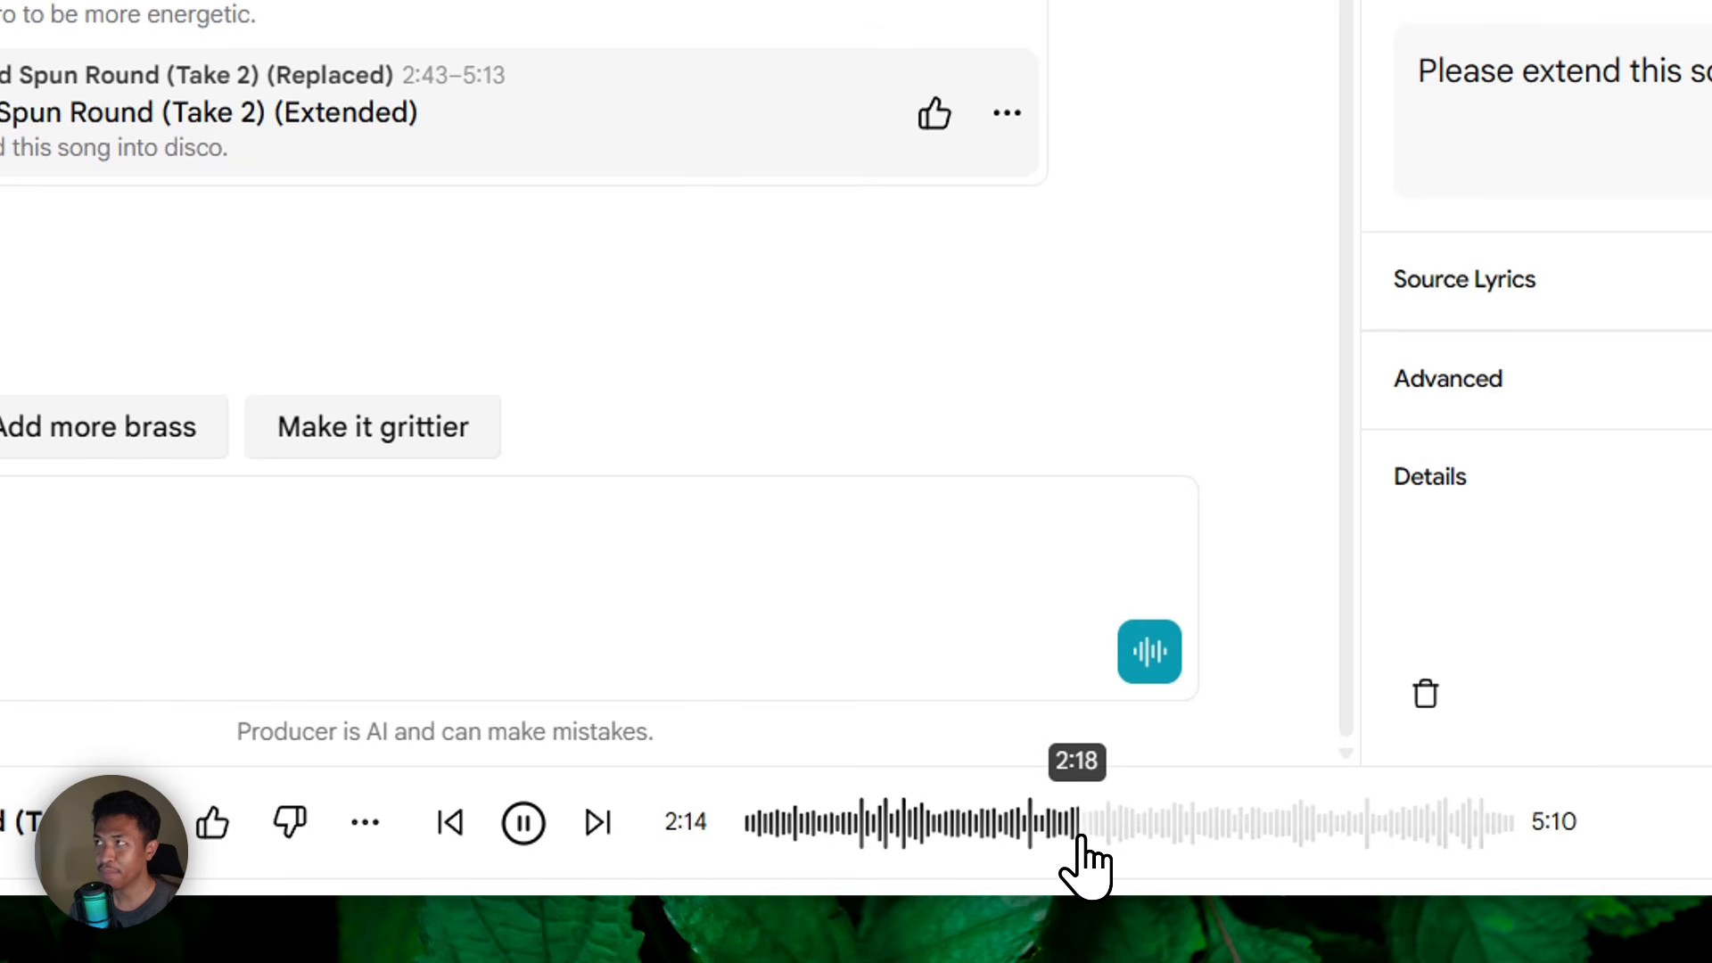
{"action": "left_click", "coordinate": [1087, 843]}
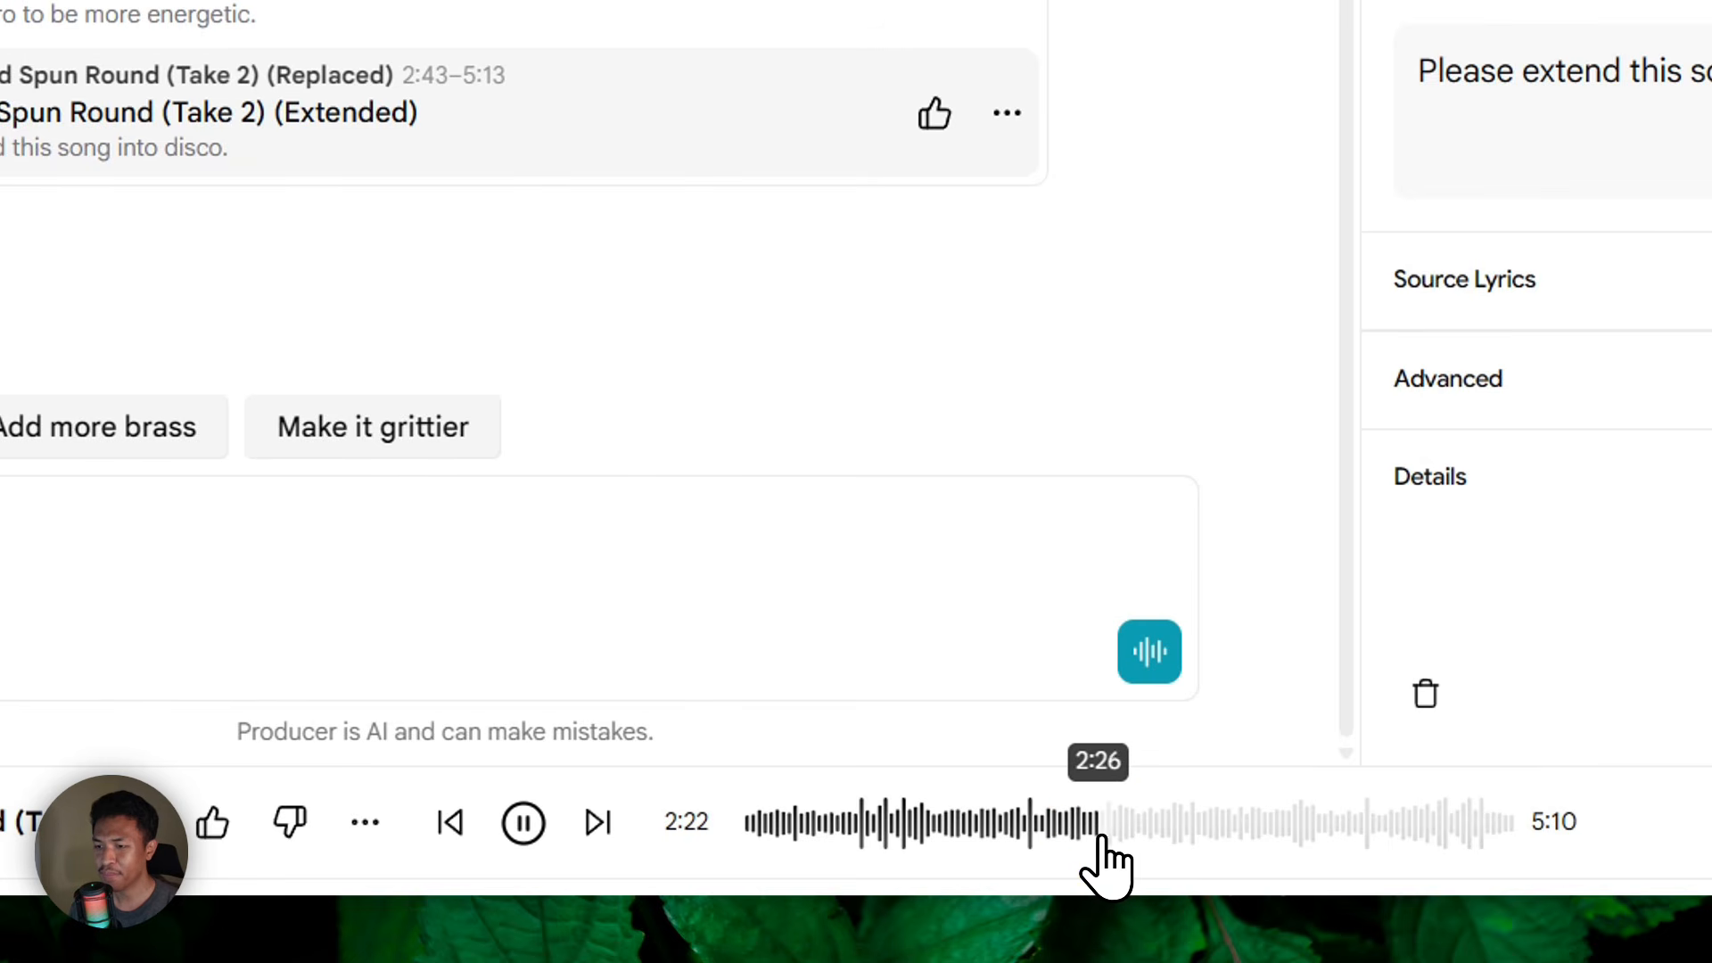
{"action": "left_click", "coordinate": [1109, 840]}
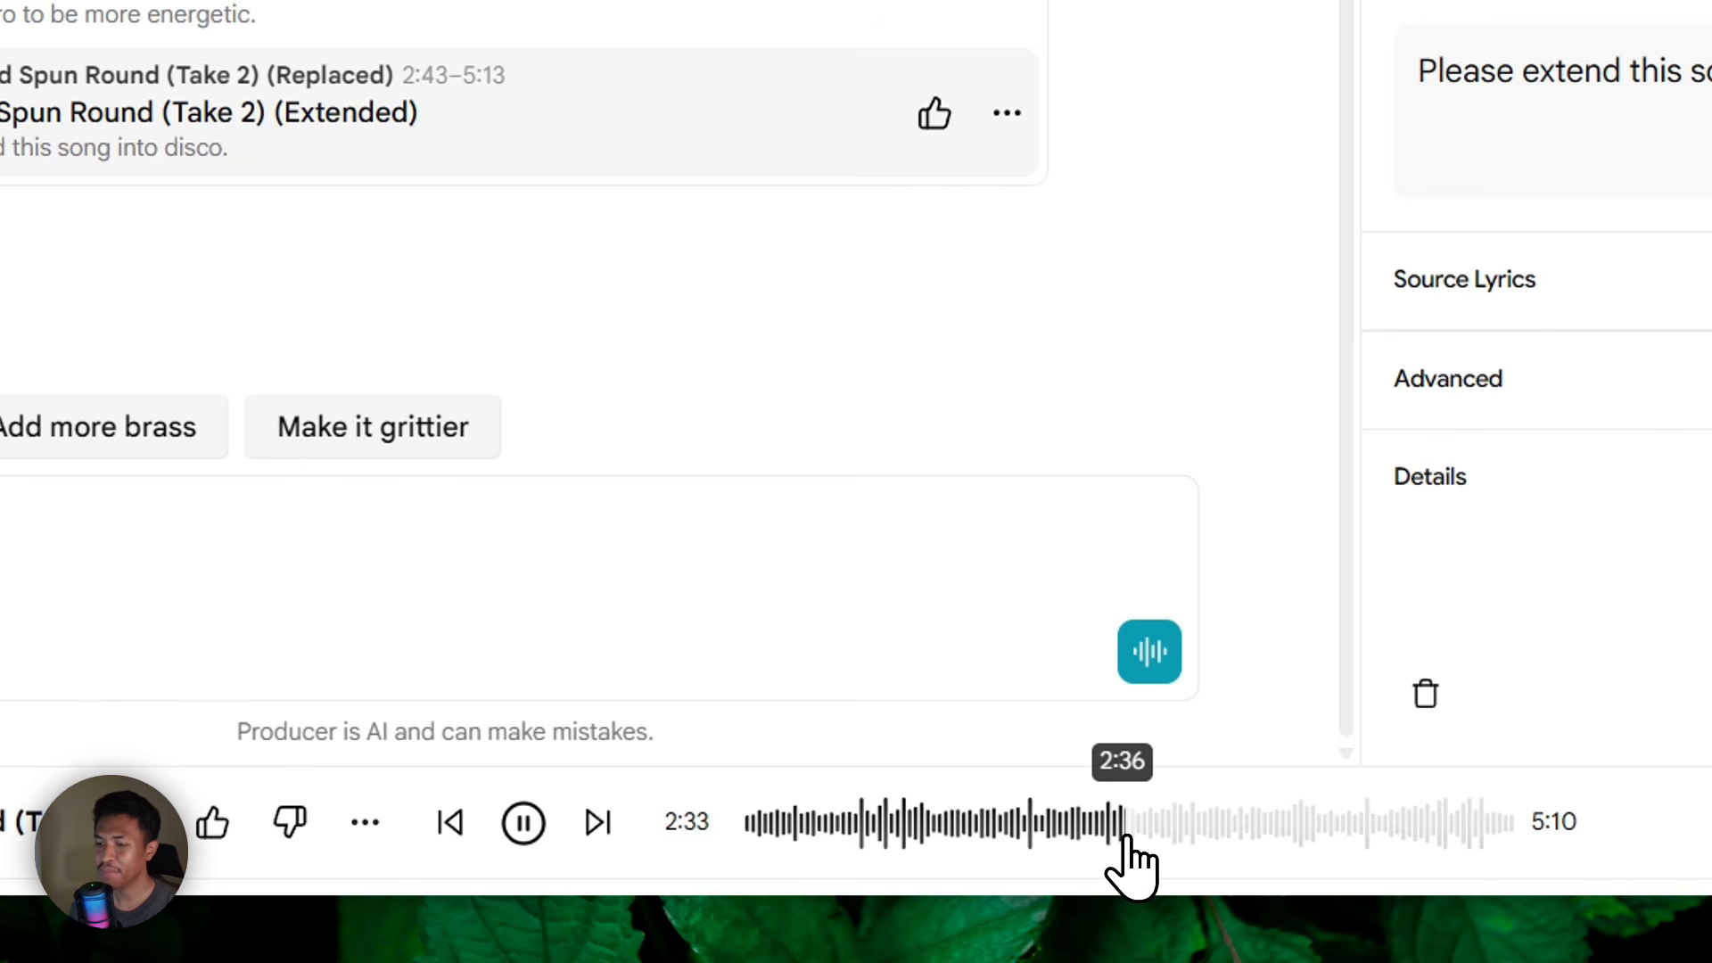
{"action": "left_click", "coordinate": [1129, 840]}
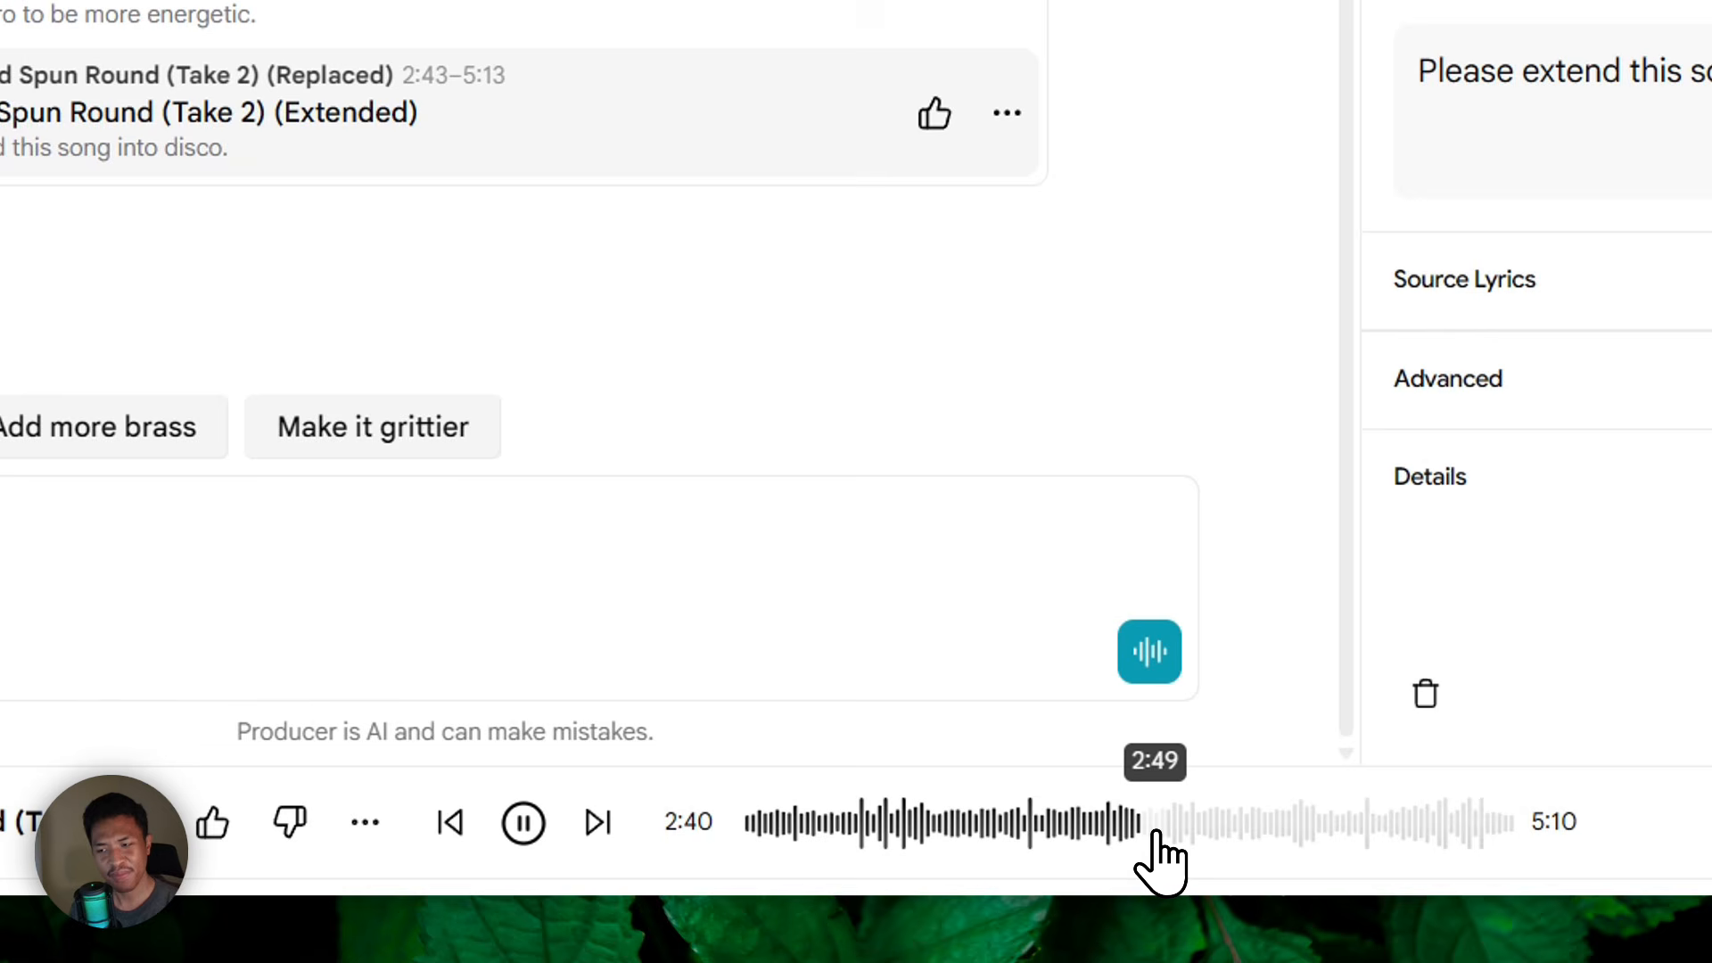
{"action": "left_click", "coordinate": [1156, 840]}
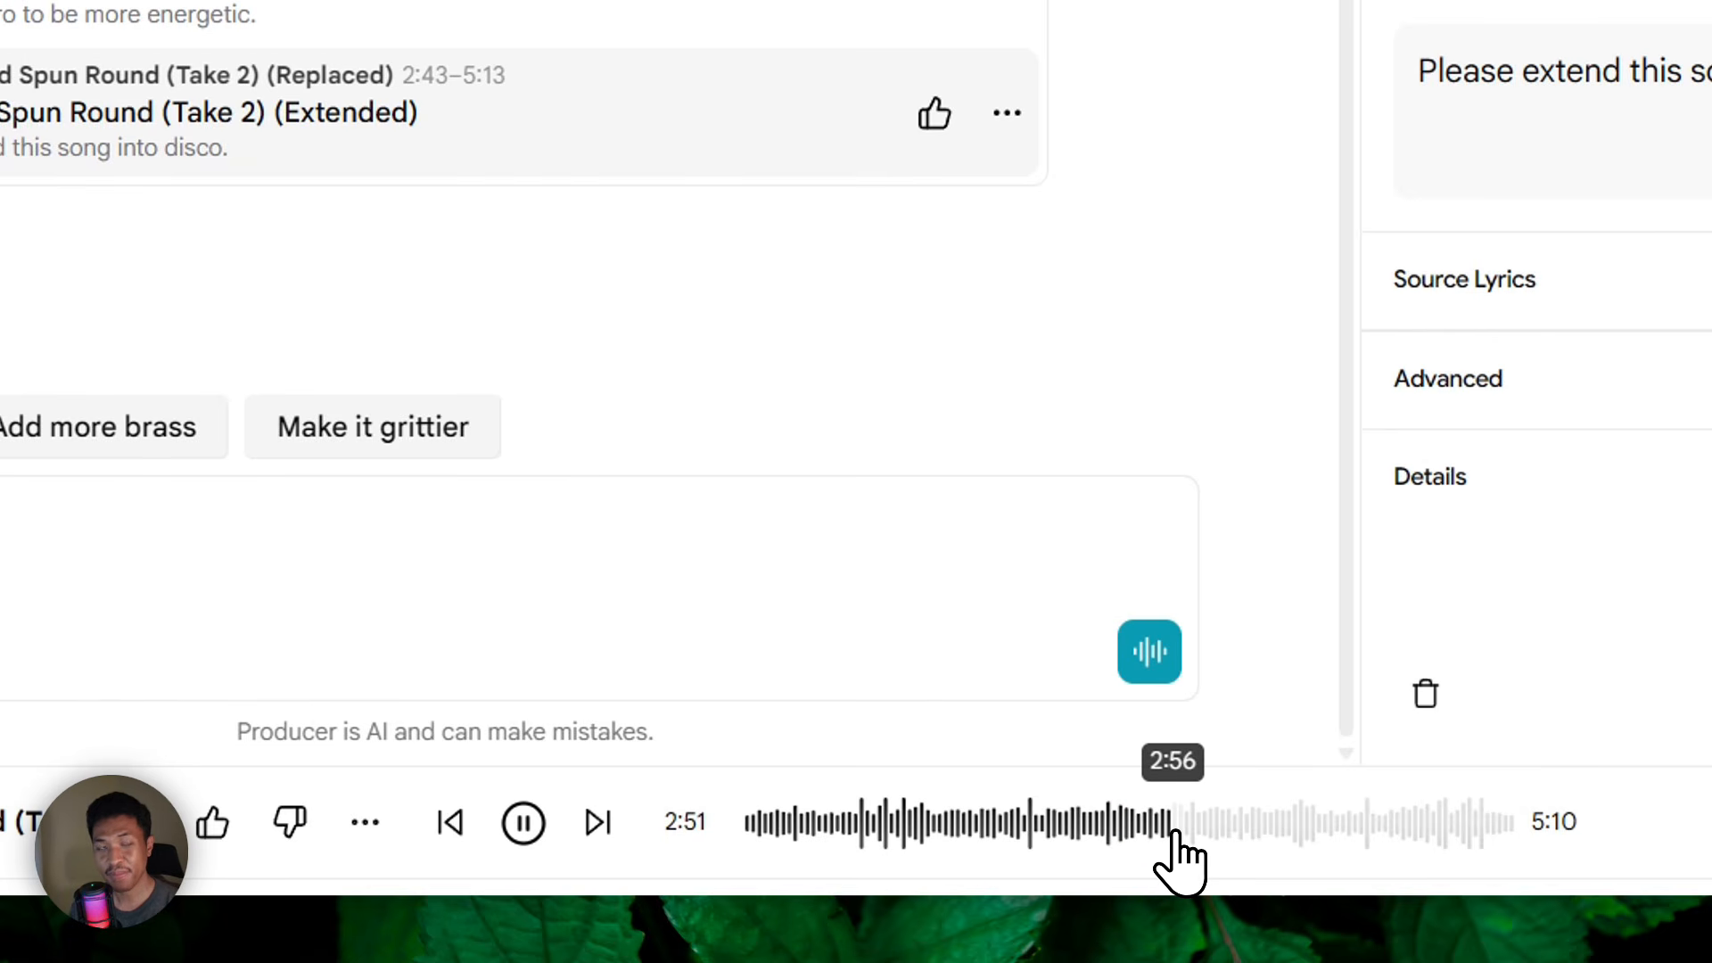
{"action": "left_click", "coordinate": [523, 825]}
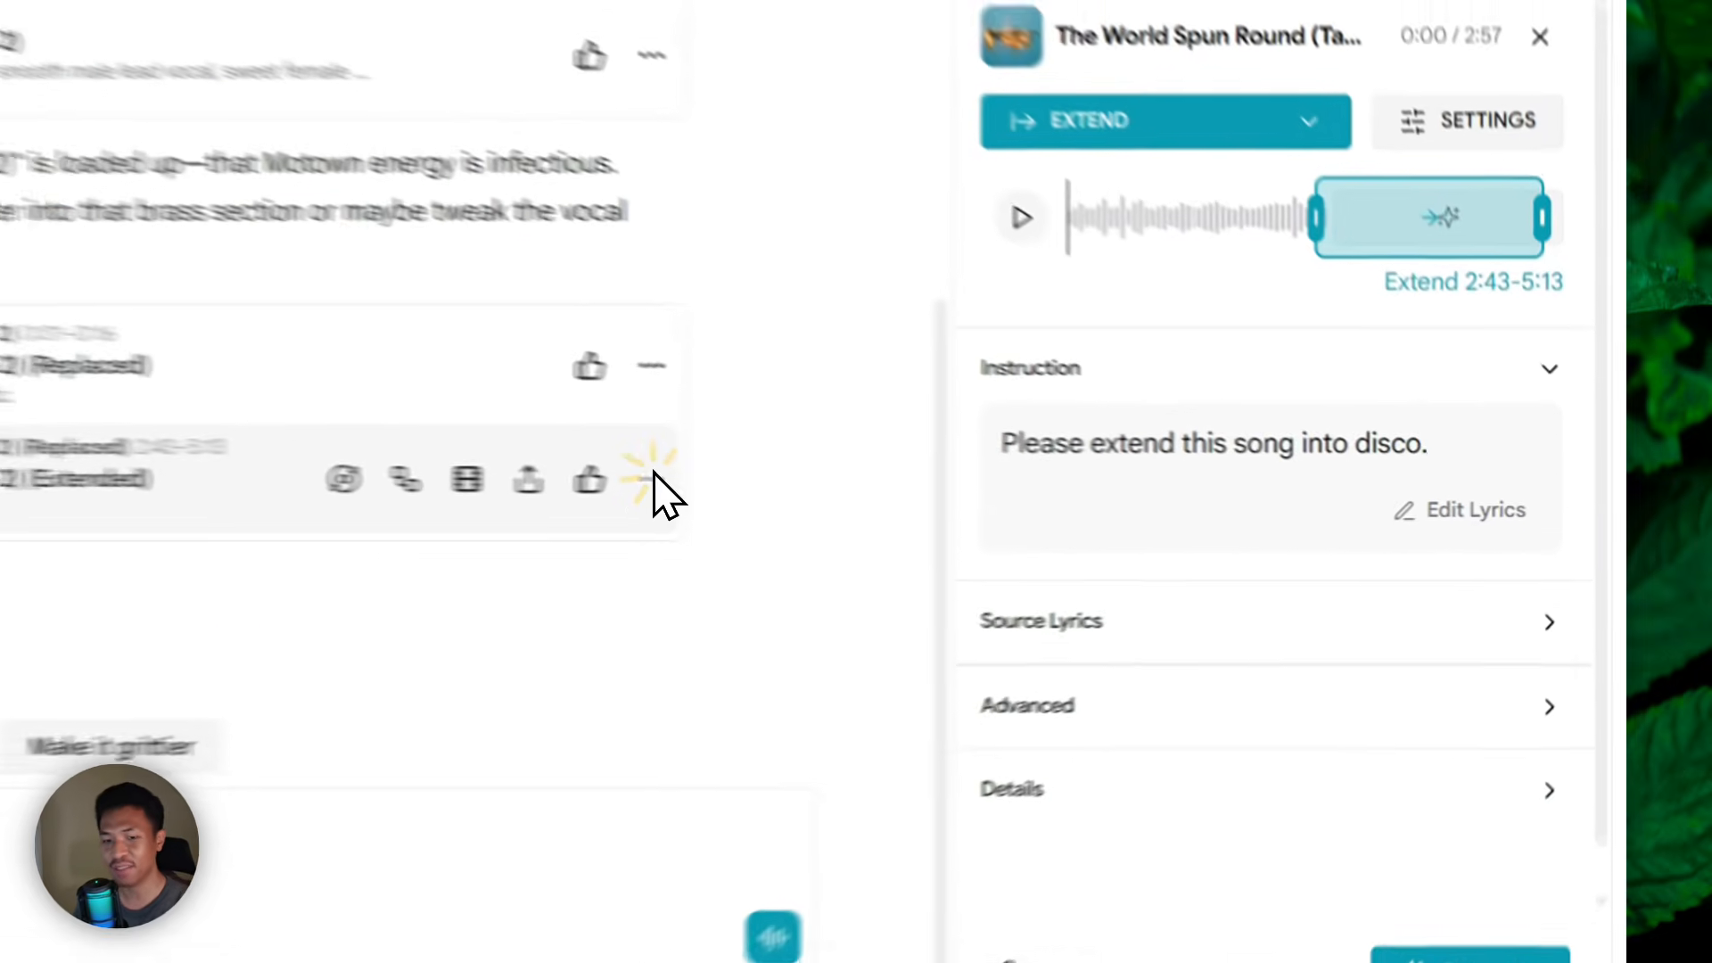
- Load the extended version's prompt for reuse and highlight its instruction text
{"action": "left_click", "coordinate": [1055, 504]}
{"action": "mouse_move", "coordinate": [642, 497]}
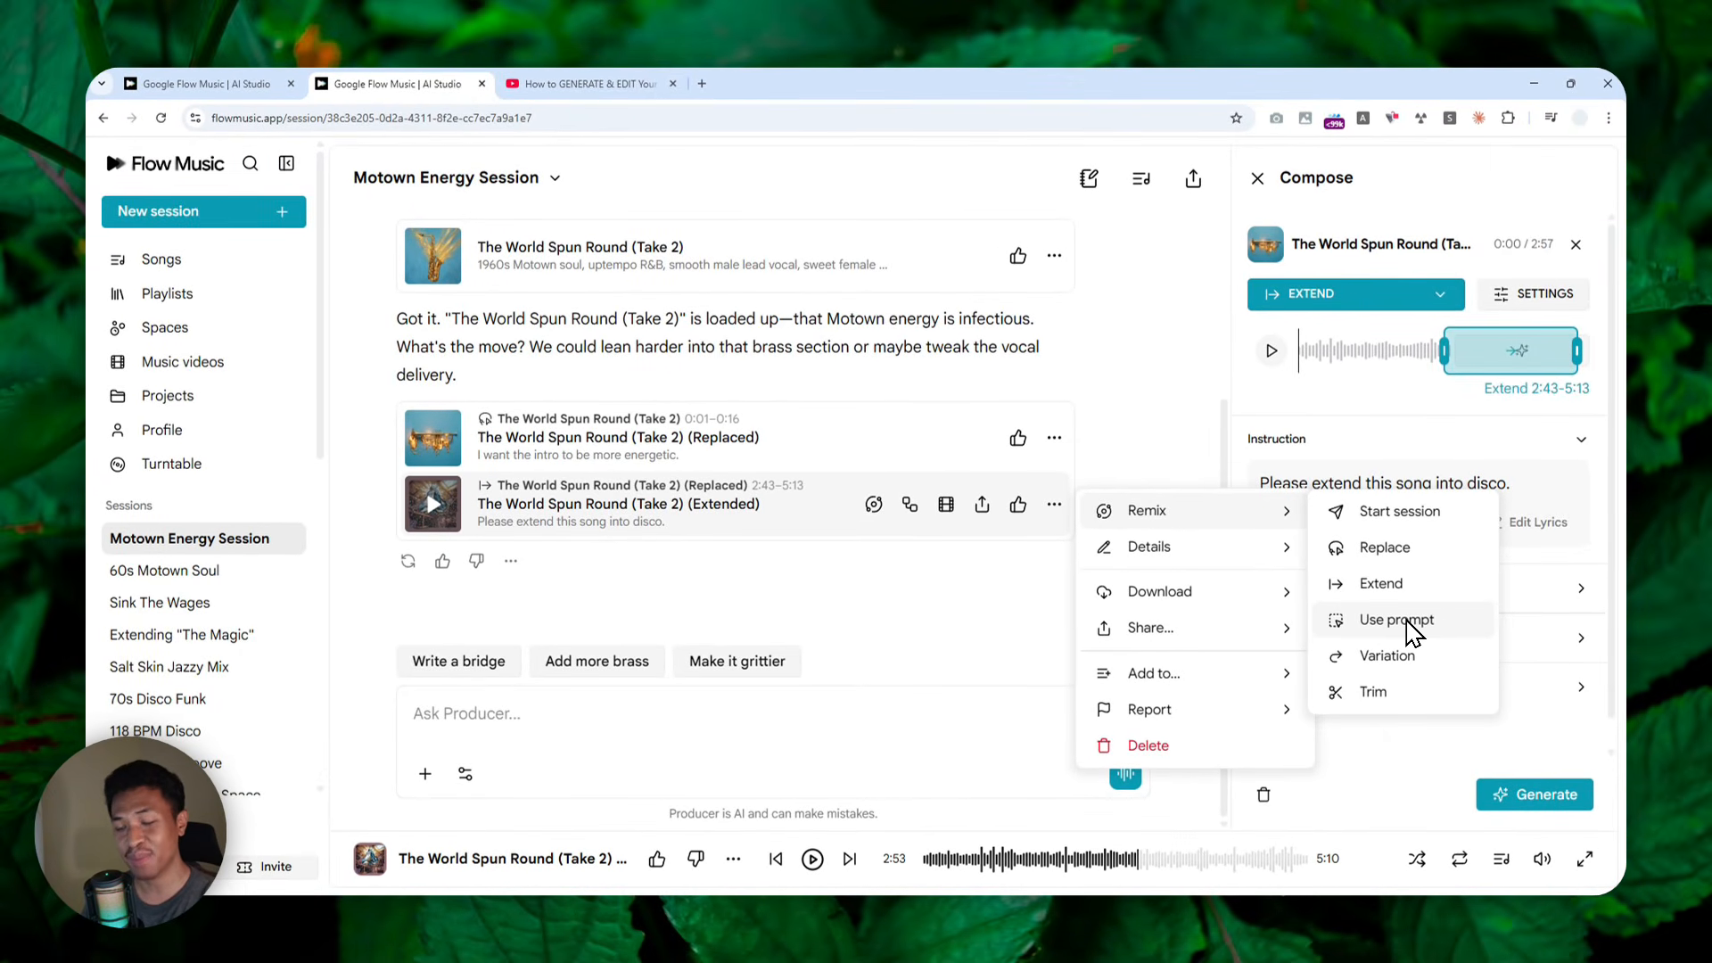
{"action": "left_click", "coordinate": [1396, 621]}
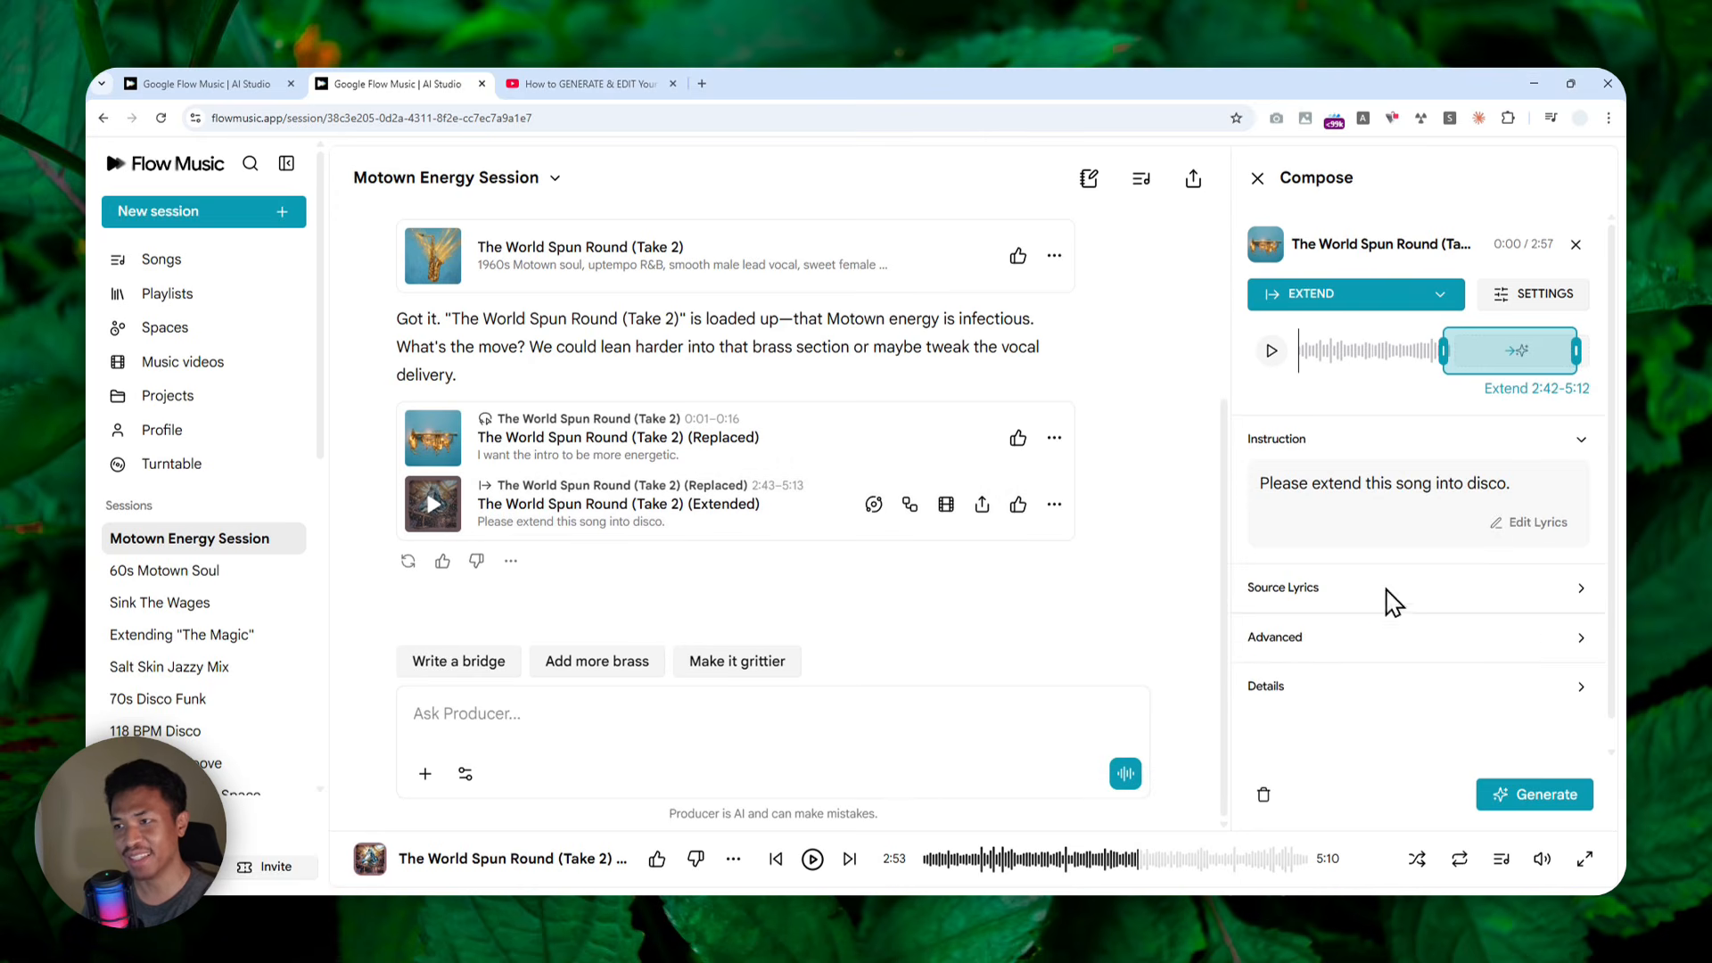
{"action": "left_click_drag", "start_coordinate": [1513, 483], "coordinate": [1253, 490]}
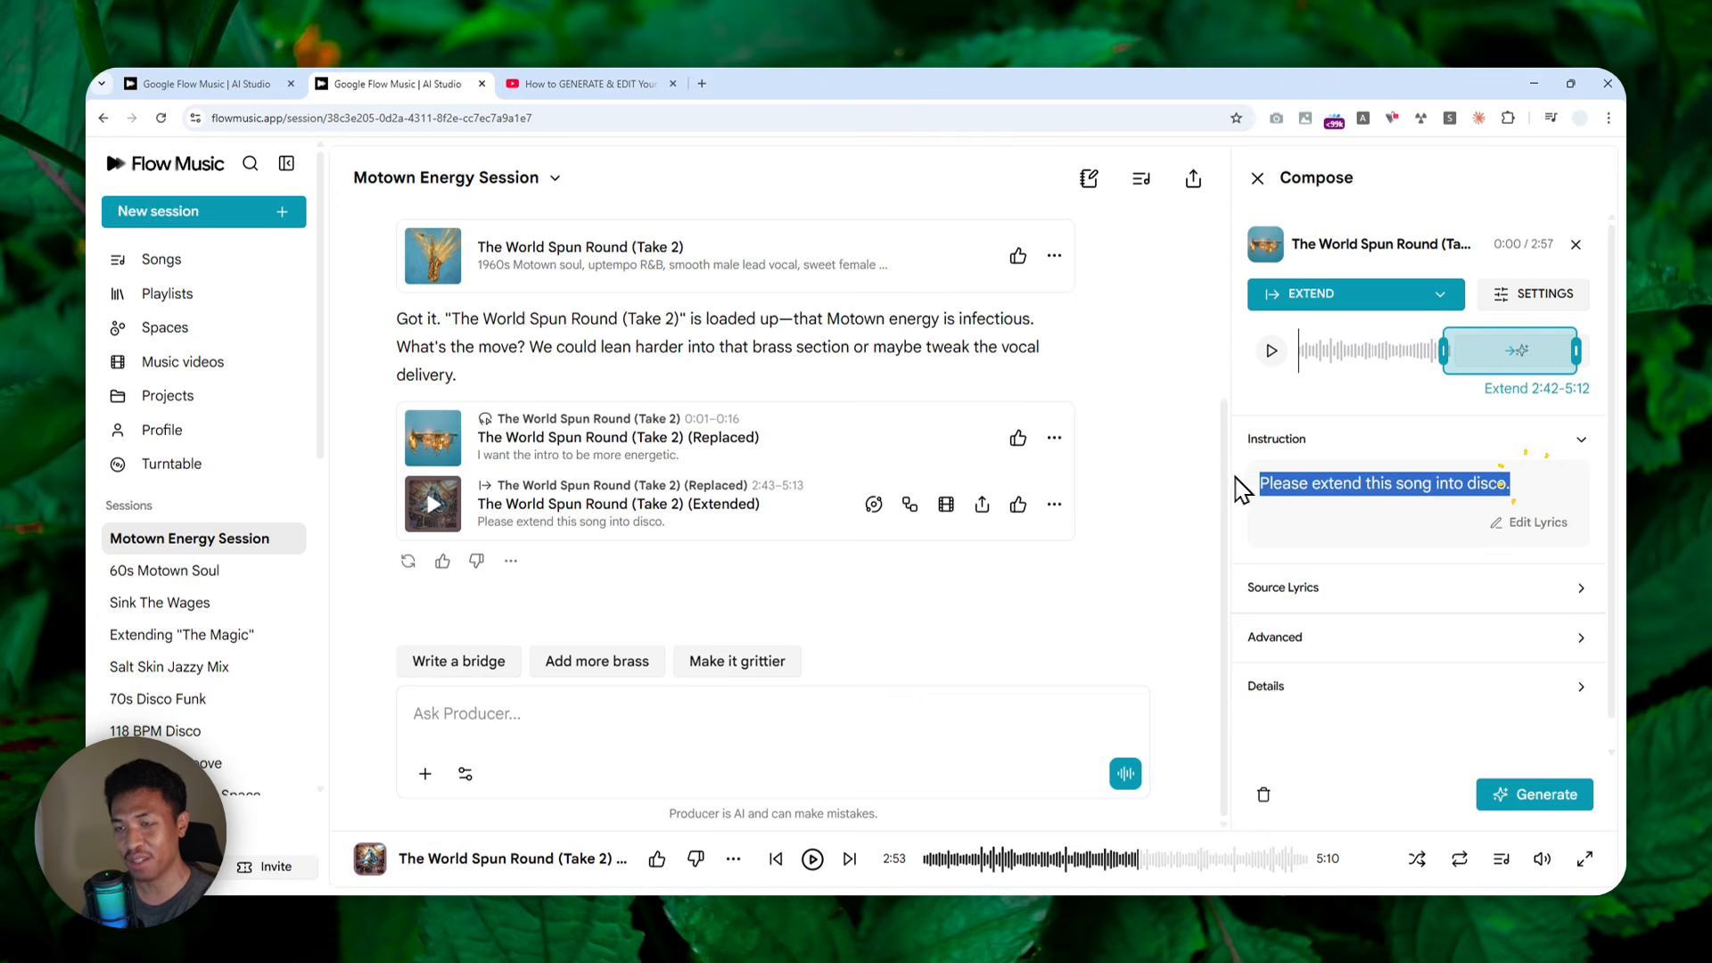
- Load the original Take 2's prompt for reuse, examine its lyrics and sound description, and close the composer
{"action": "scroll", "coordinate": [1037, 486], "scroll_direction": "up", "scroll_amount": 4}
{"action": "scroll", "coordinate": [1050, 501], "scroll_direction": "down", "scroll_amount": 3}
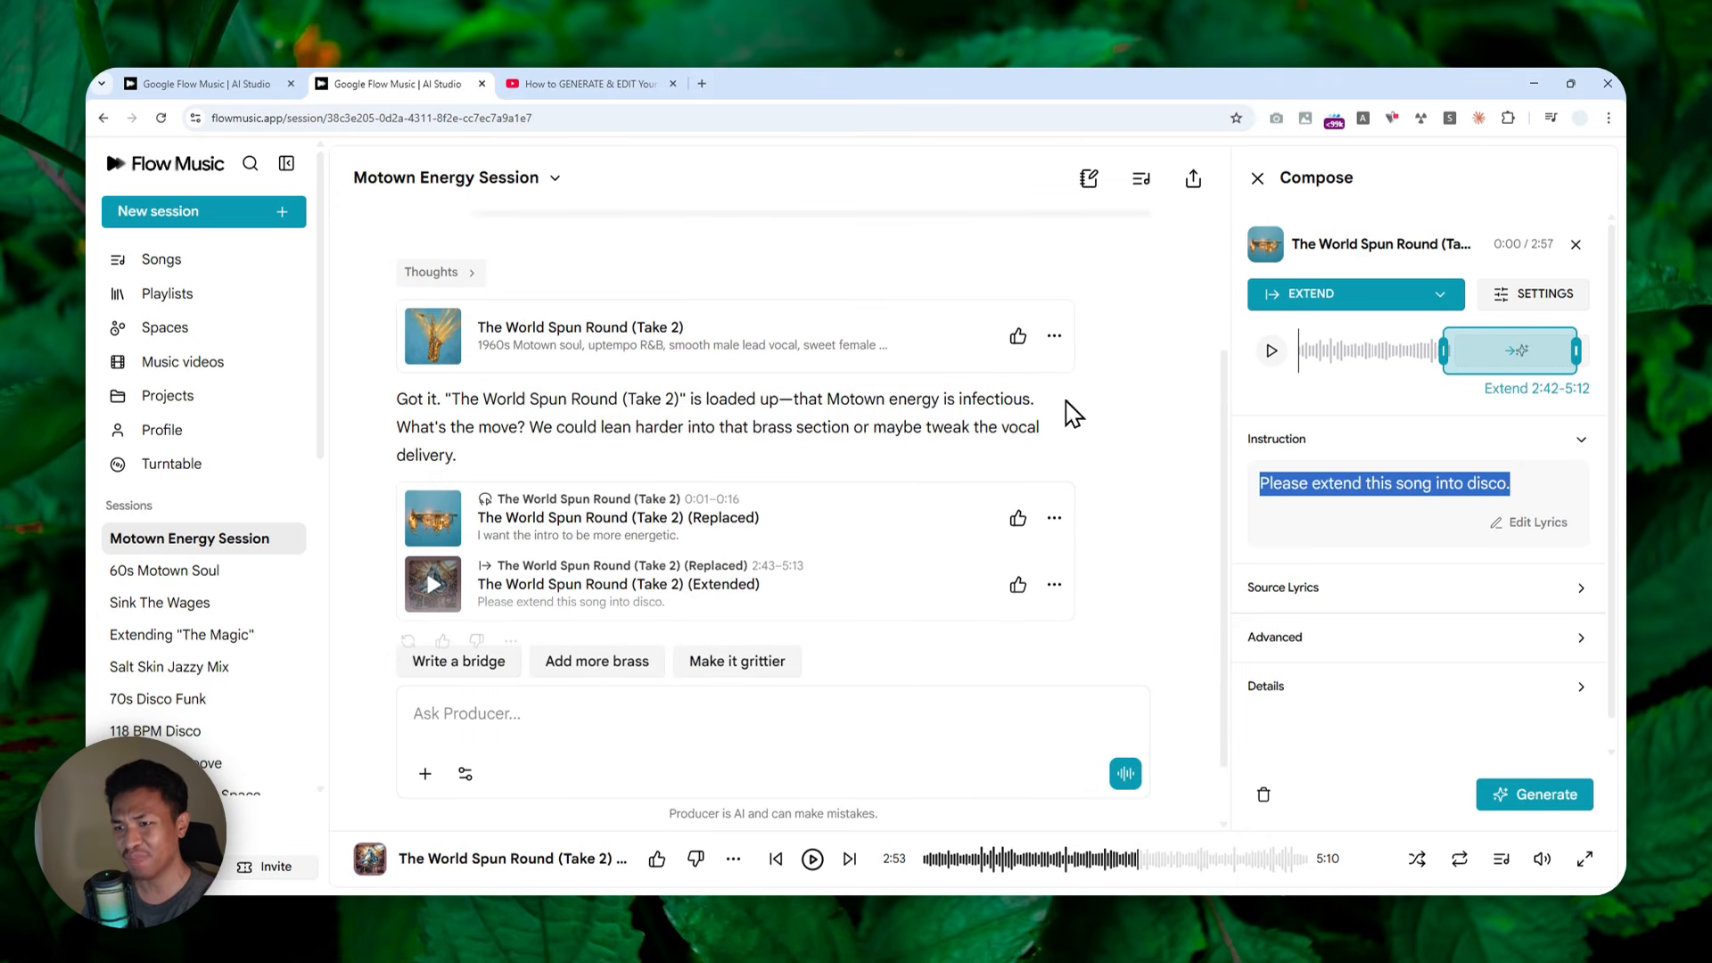
{"action": "left_click", "coordinate": [1054, 335]}
{"action": "mouse_move", "coordinate": [1184, 346]}
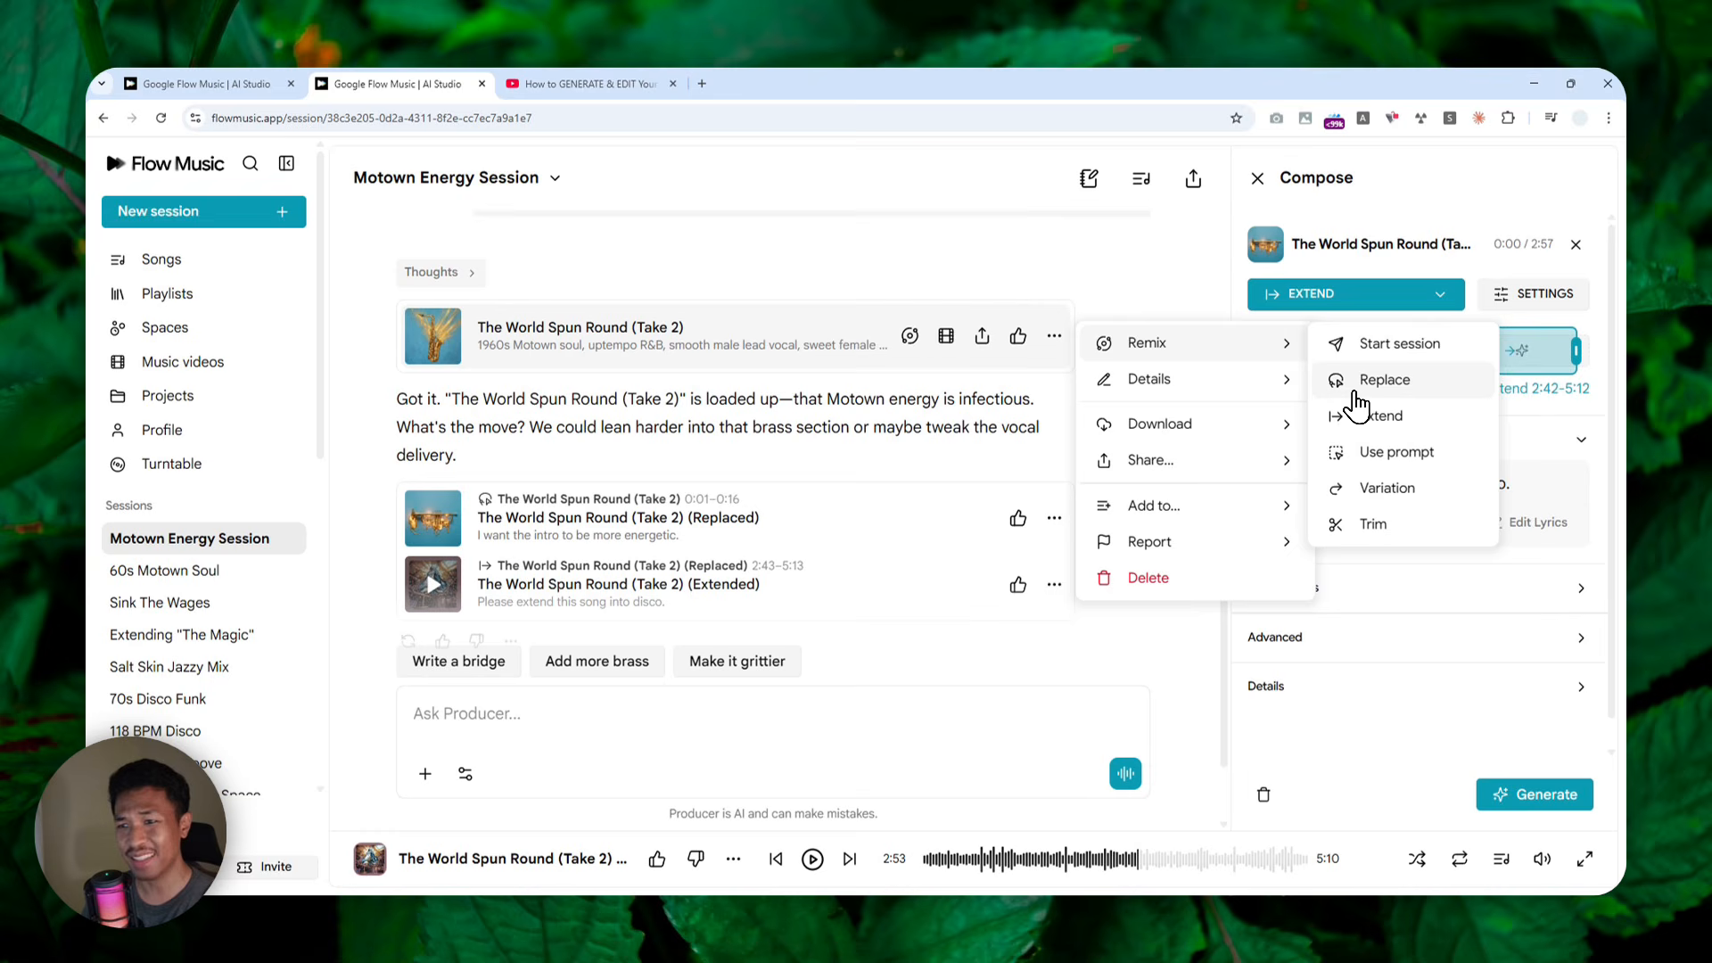
{"action": "left_click", "coordinate": [1400, 451]}
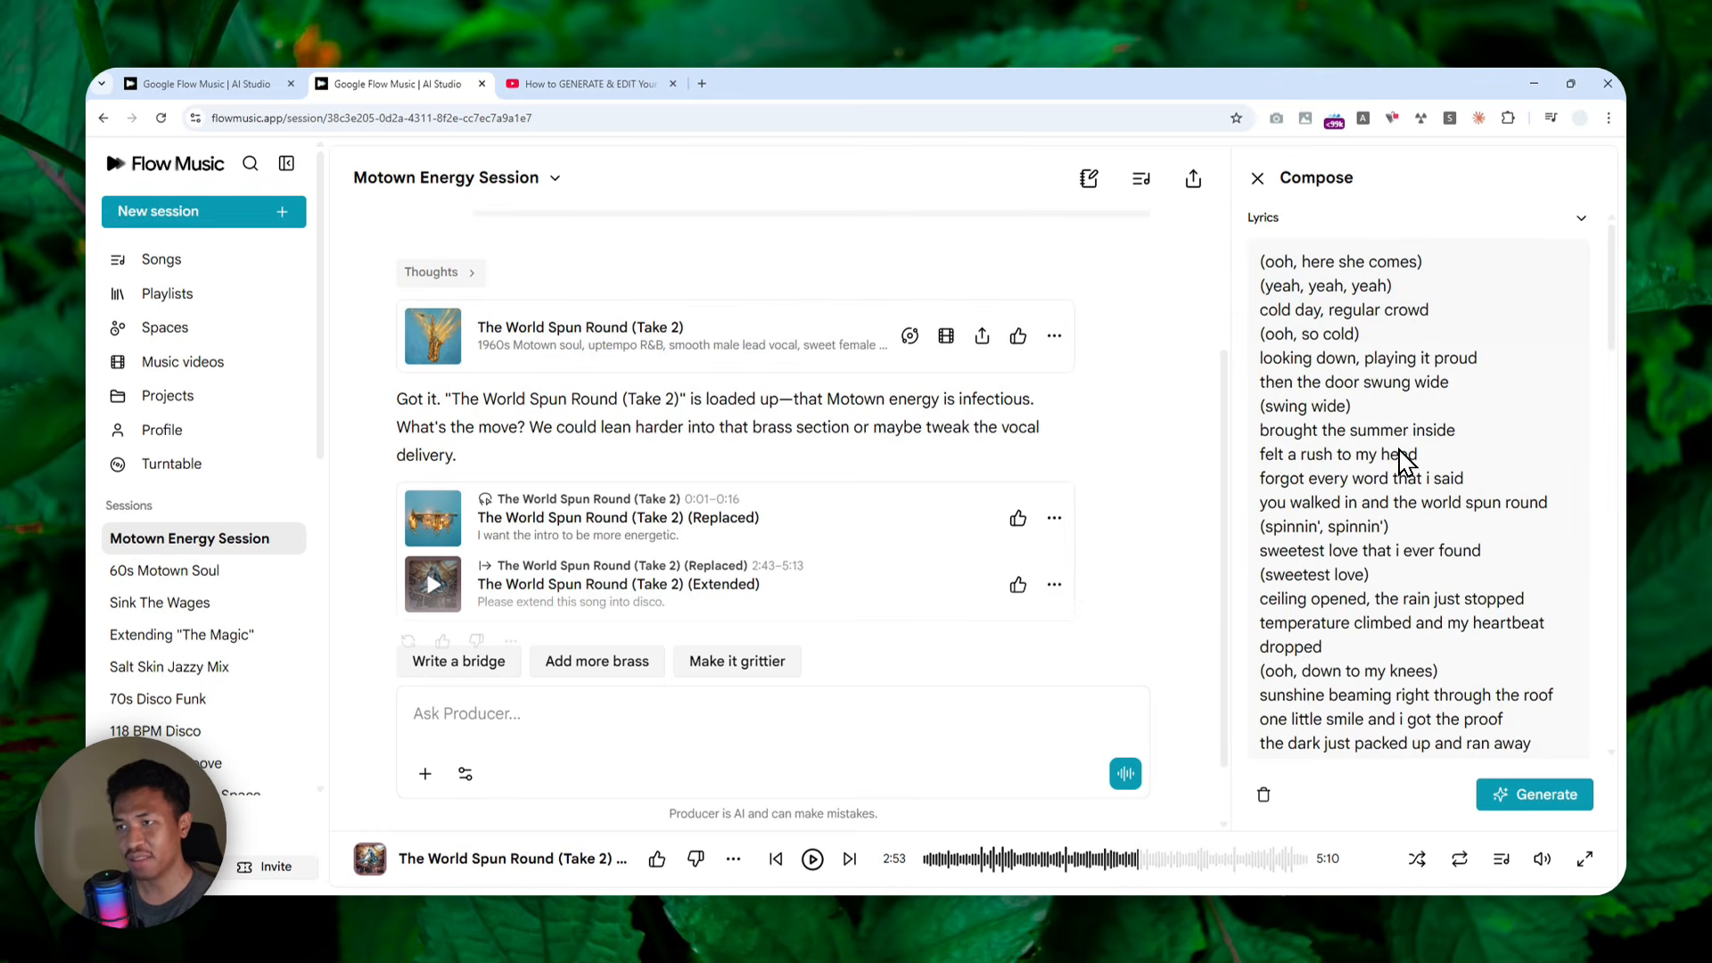
{"action": "scroll", "coordinate": [1405, 459], "scroll_direction": "down", "scroll_amount": 12}
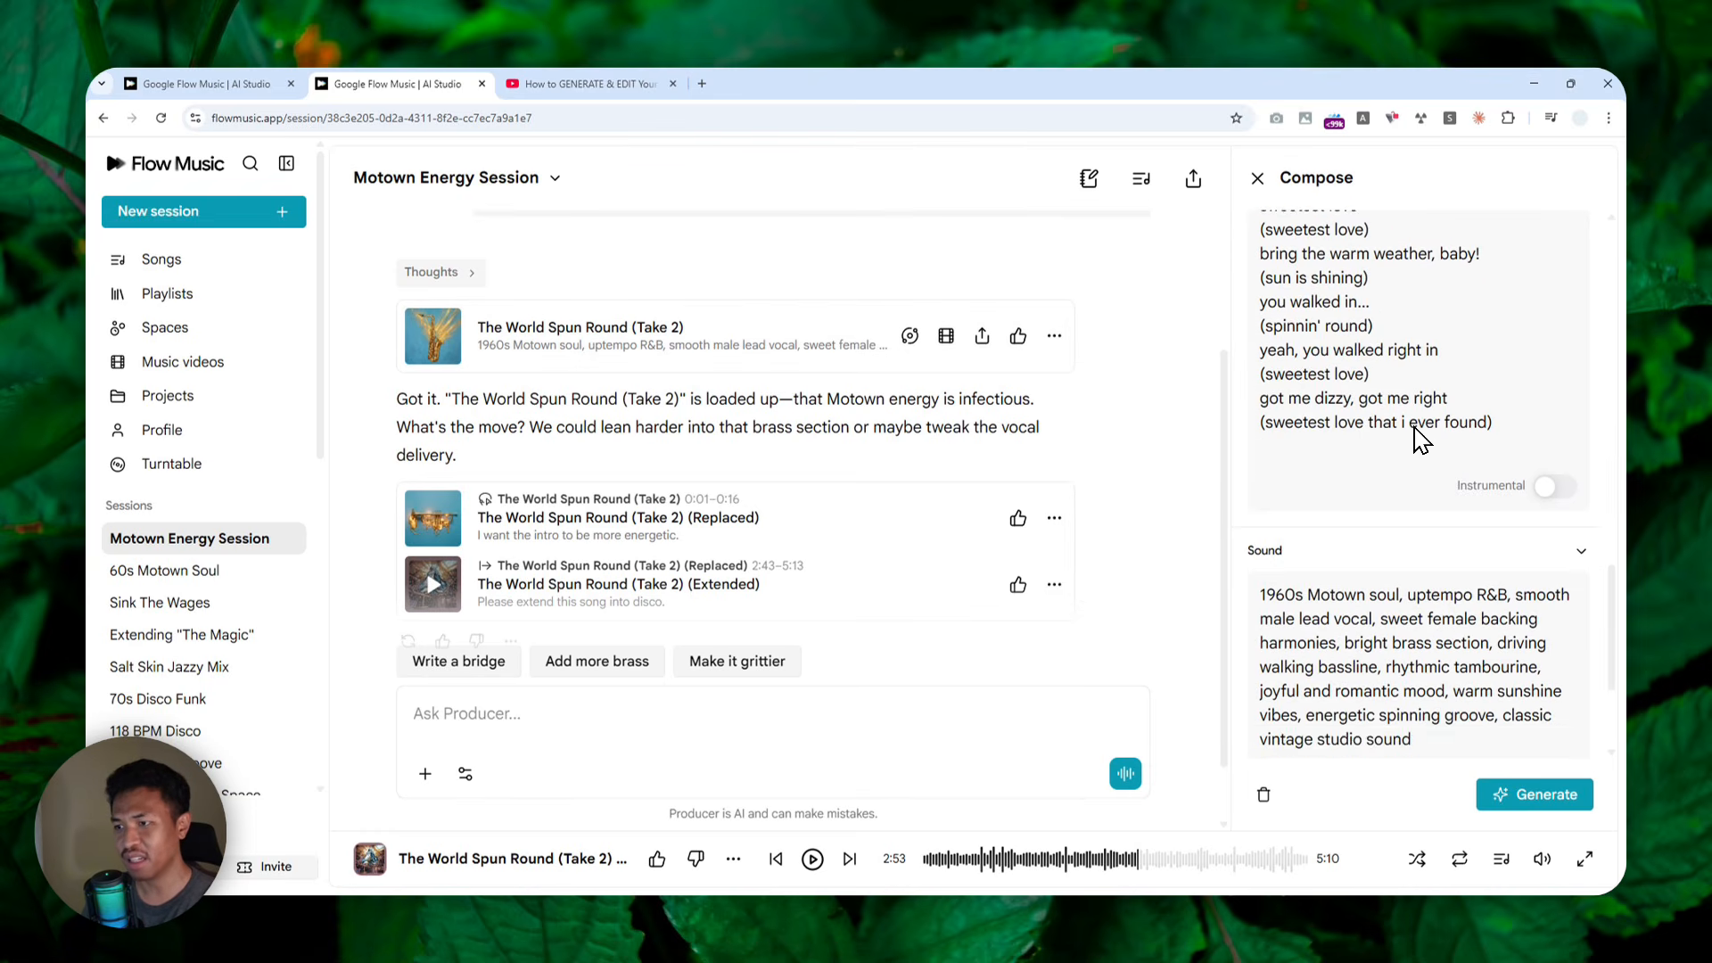
{"action": "scroll", "coordinate": [1420, 437], "scroll_direction": "down", "scroll_amount": 3}
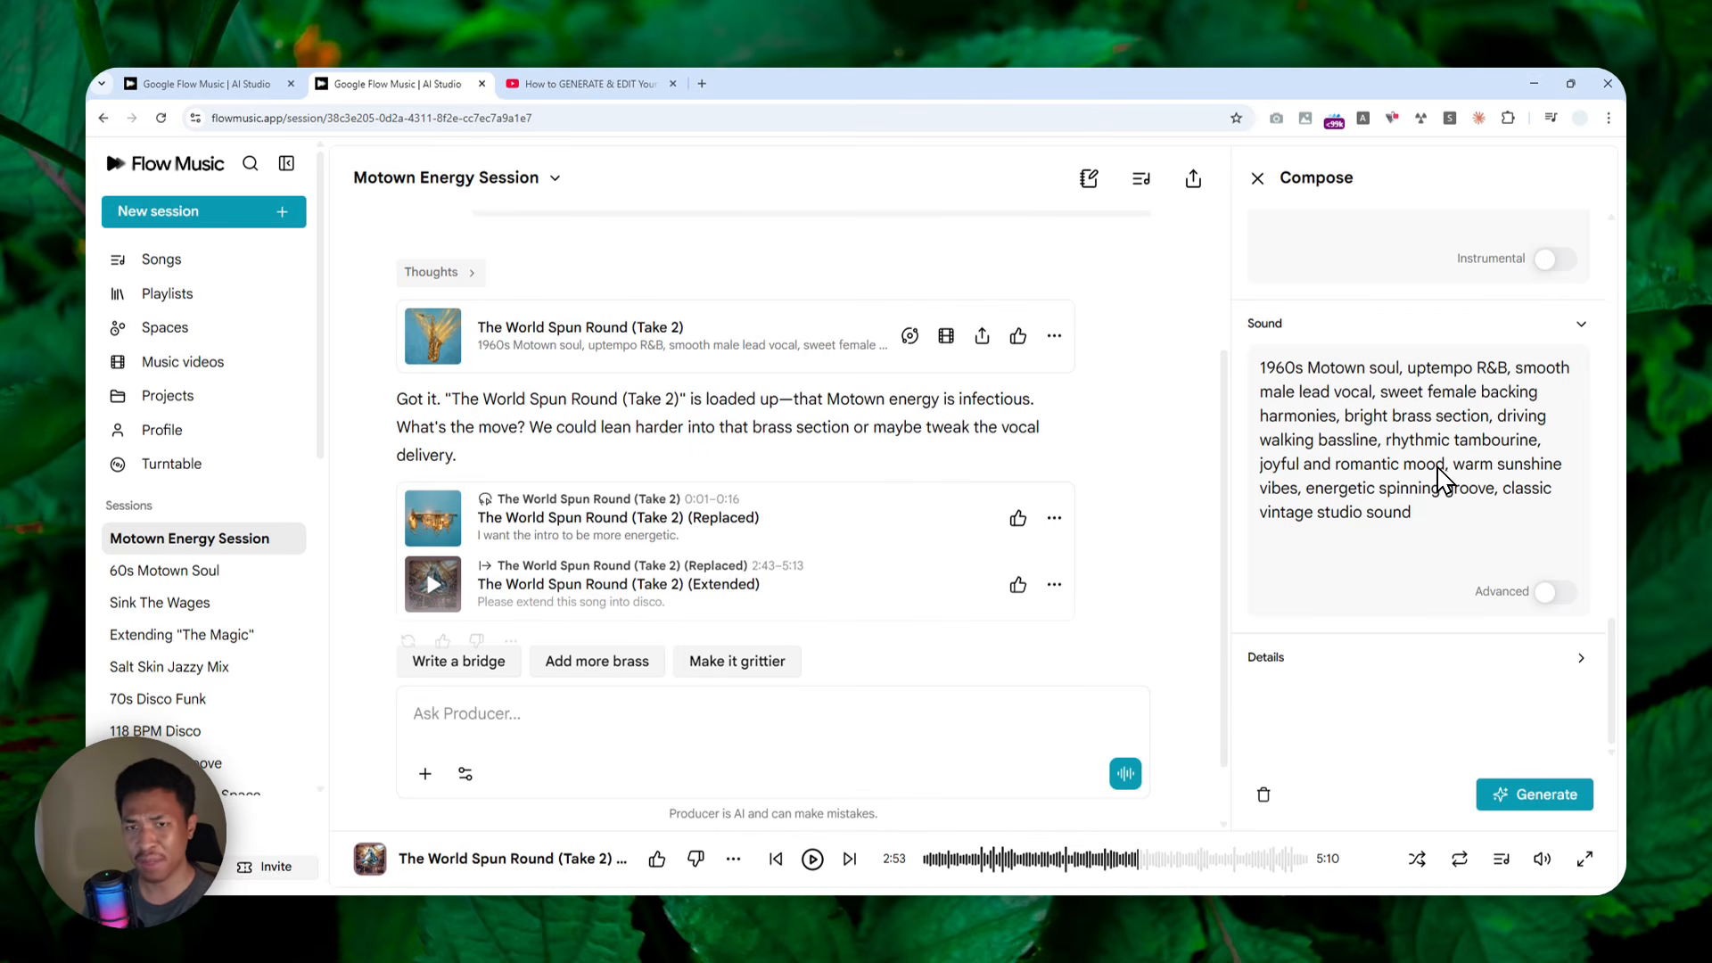
{"action": "scroll", "coordinate": [1471, 473], "scroll_direction": "up", "scroll_amount": 10}
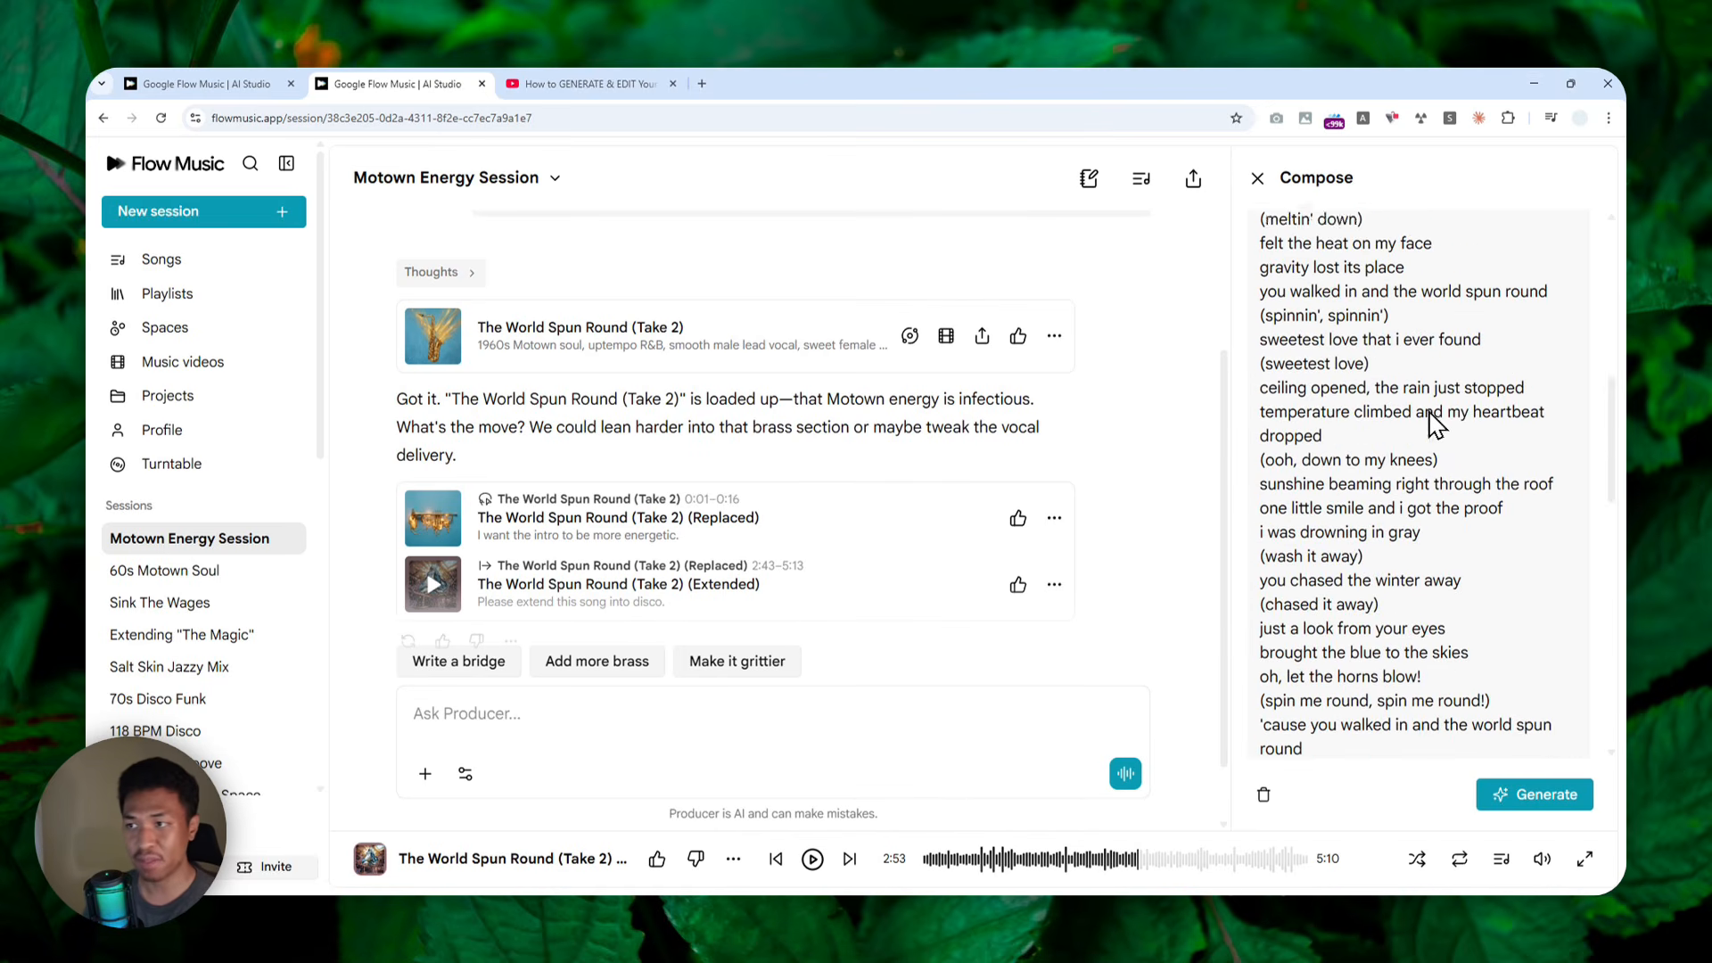
{"action": "left_click", "coordinate": [1257, 178]}
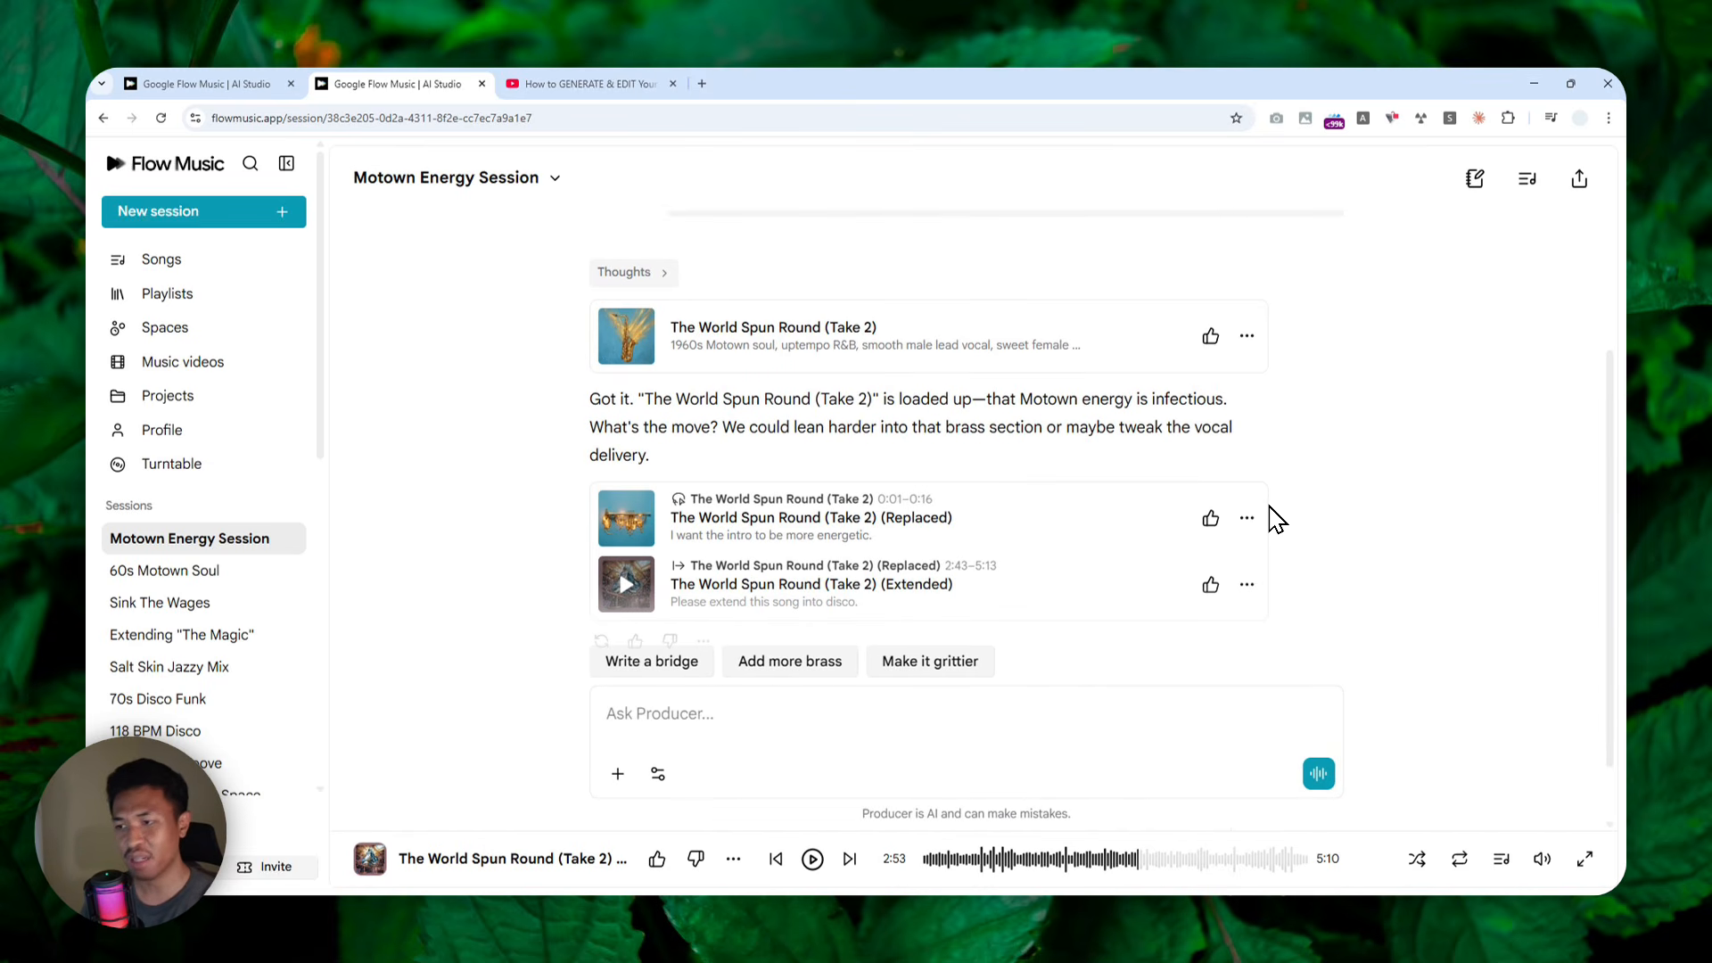
- Generate a variation of the song's extended disco version
{"action": "left_click", "coordinate": [1247, 585]}
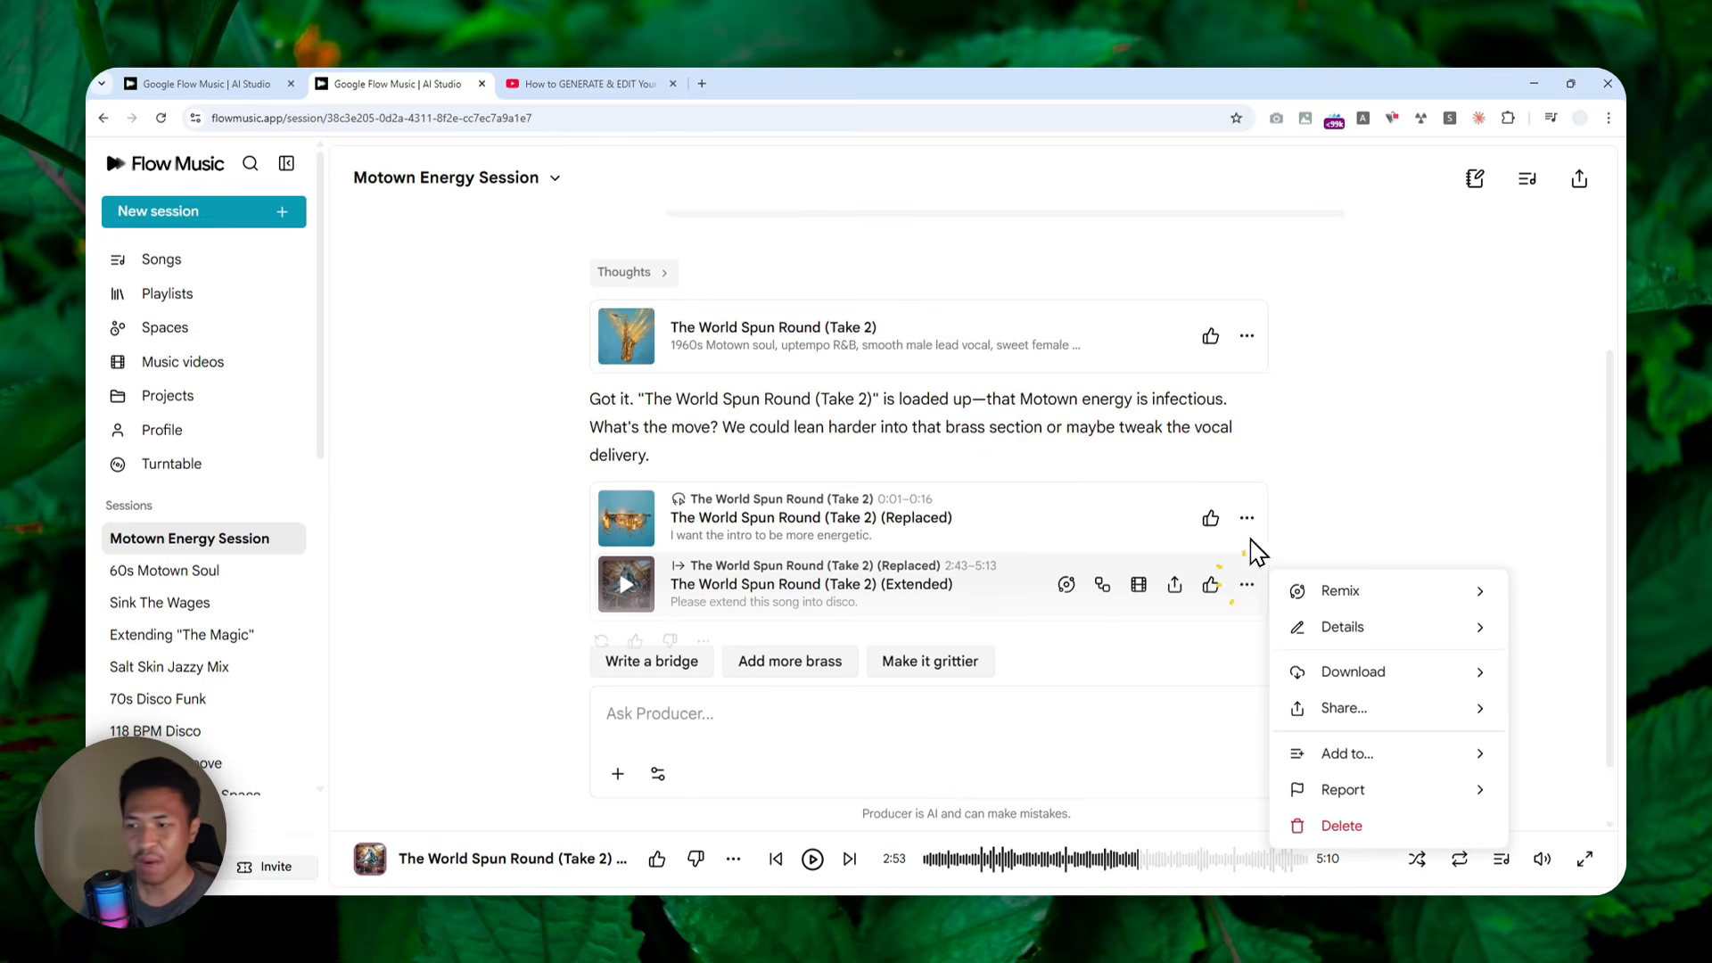
{"action": "mouse_move", "coordinate": [1364, 592]}
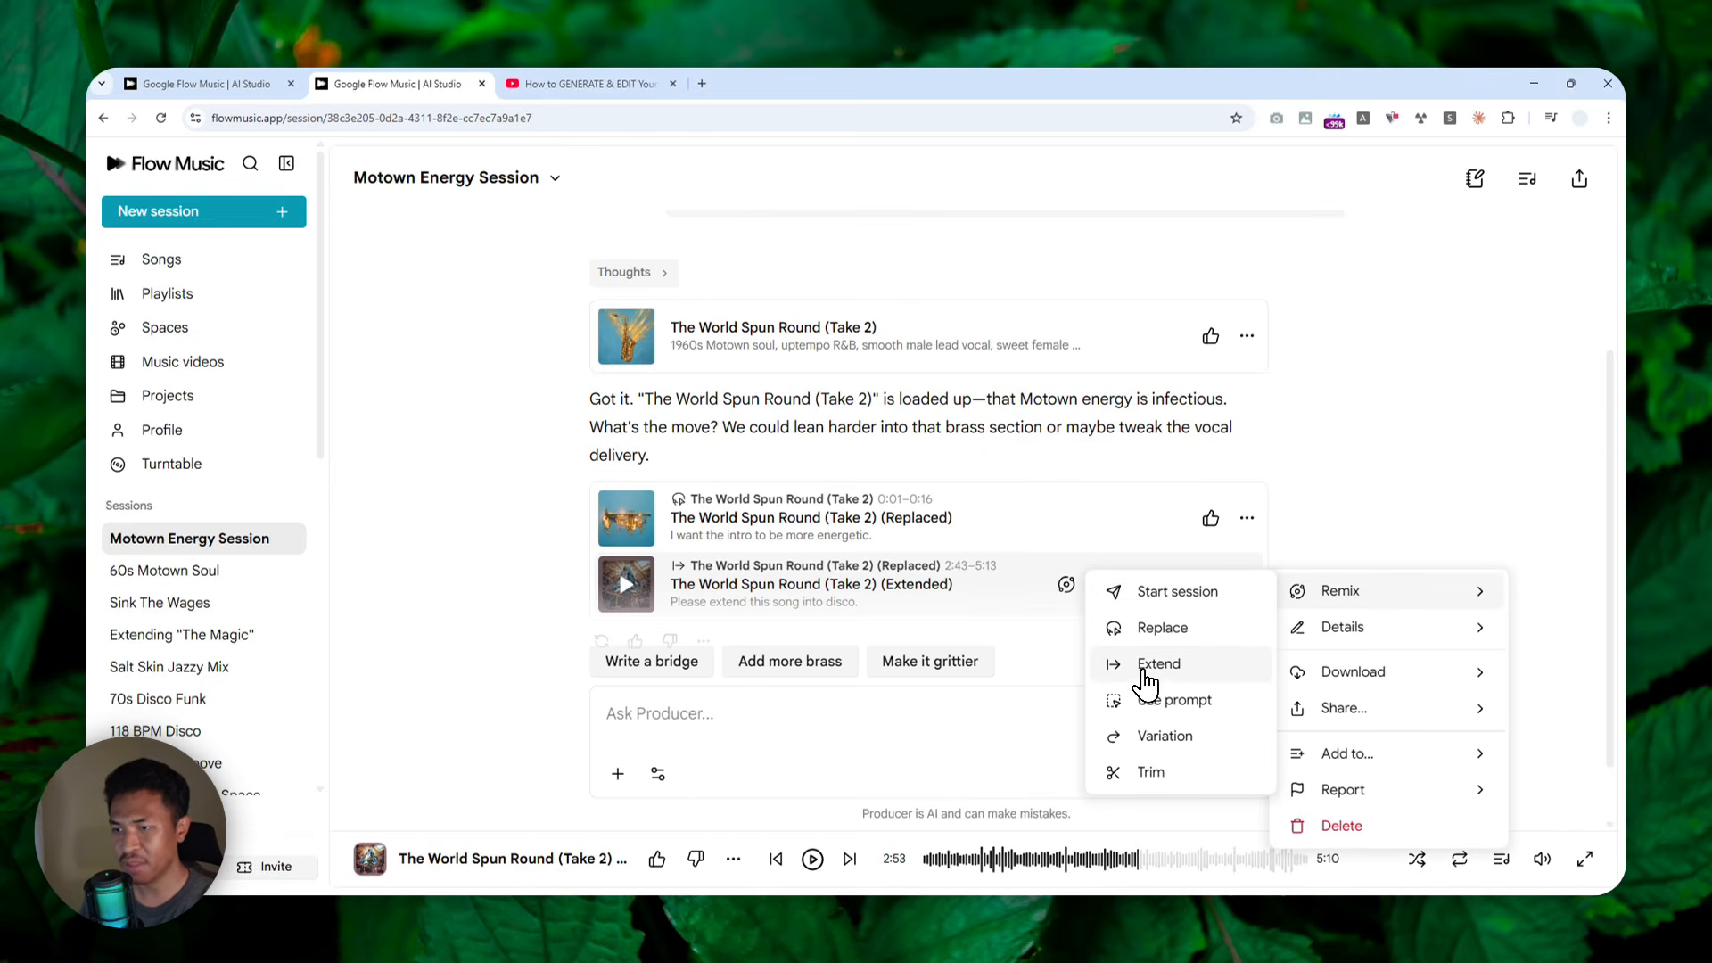
{"action": "left_click", "coordinate": [1151, 738]}
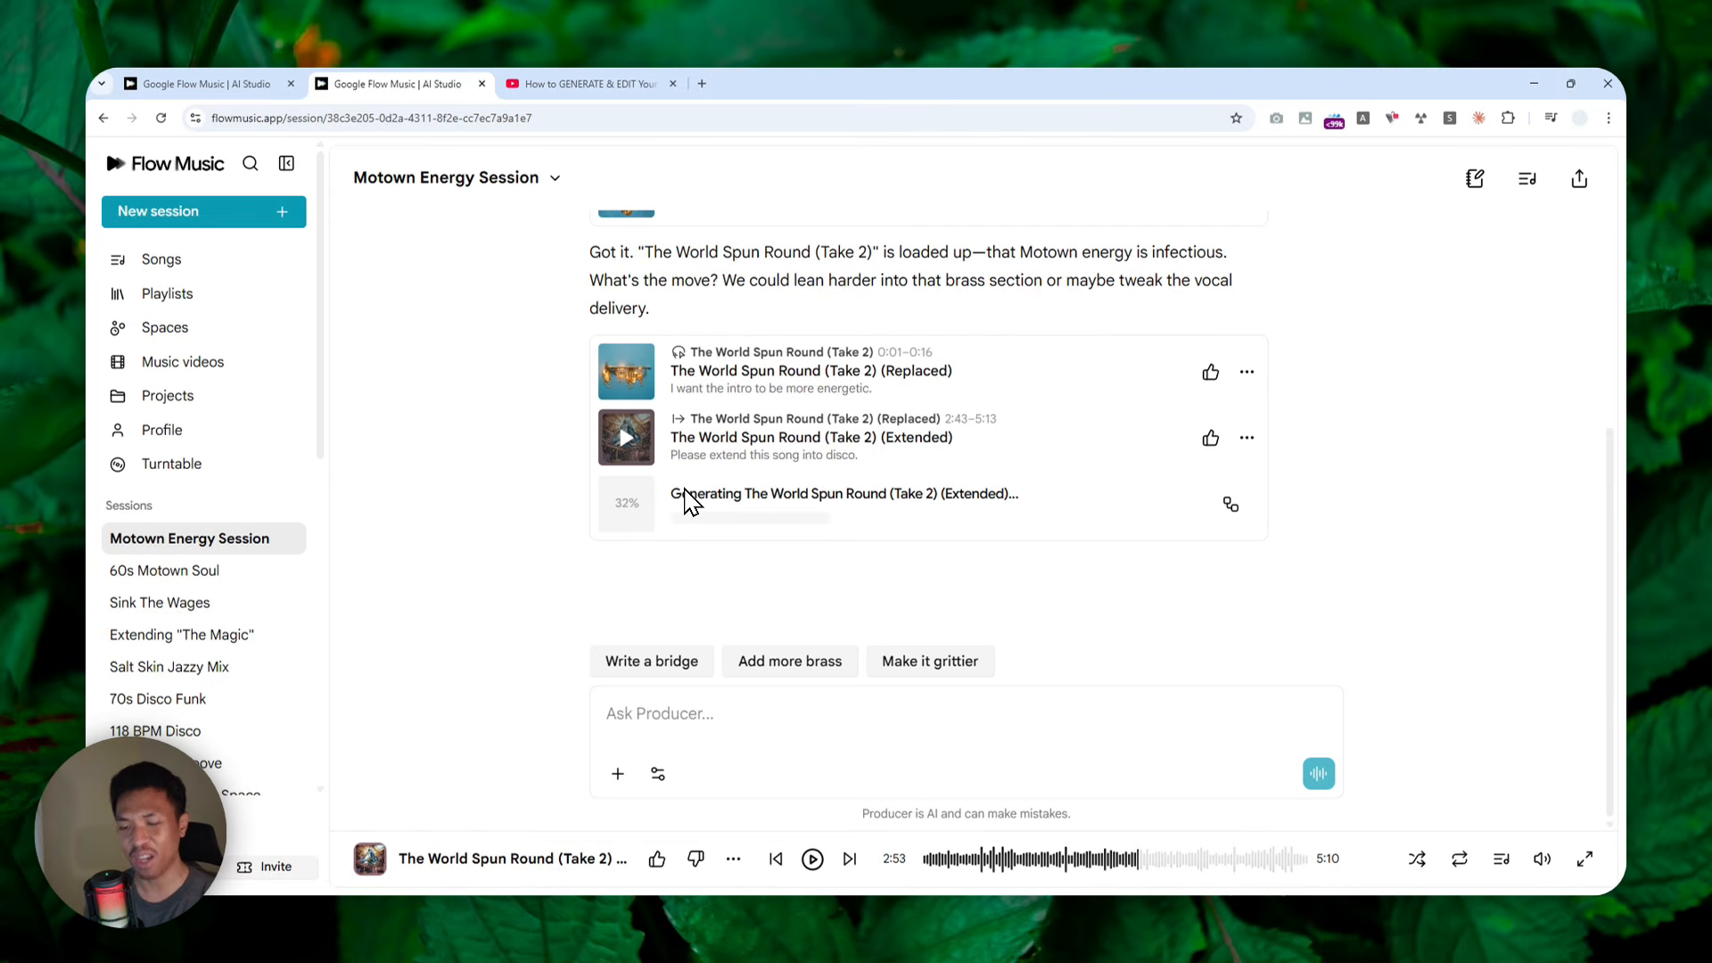
{"action": "left_click", "coordinate": [640, 717]}
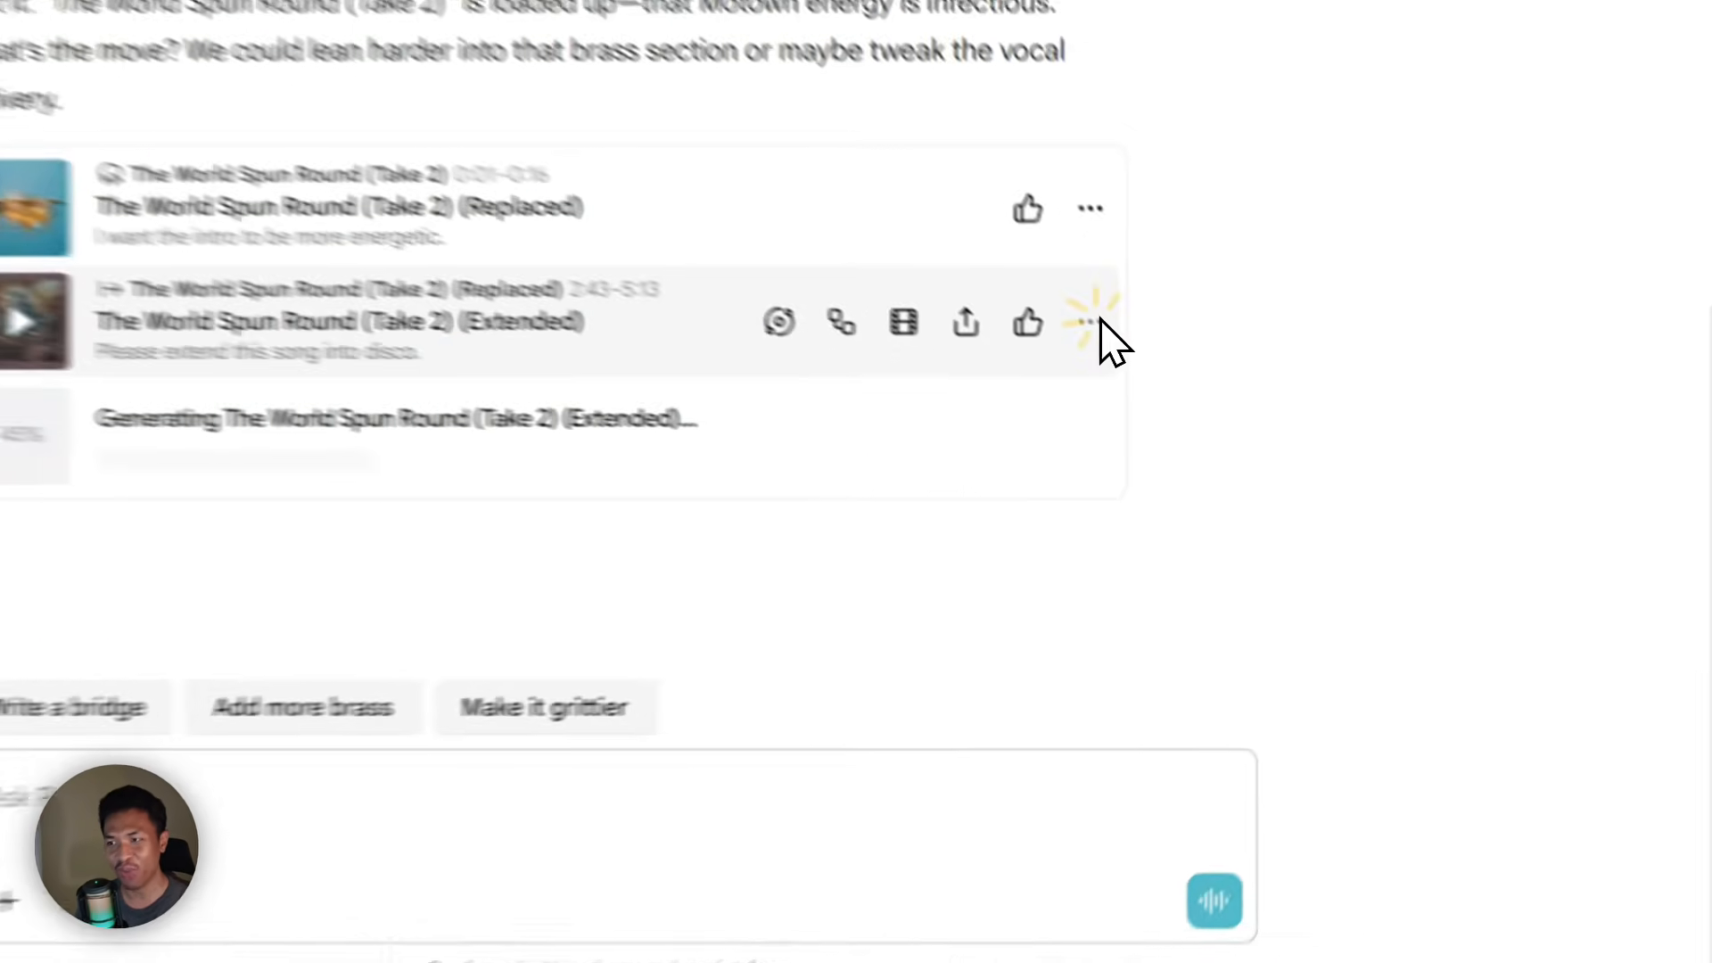
{"action": "left_click", "coordinate": [1249, 436]}
{"action": "mouse_move", "coordinate": [1252, 310]}
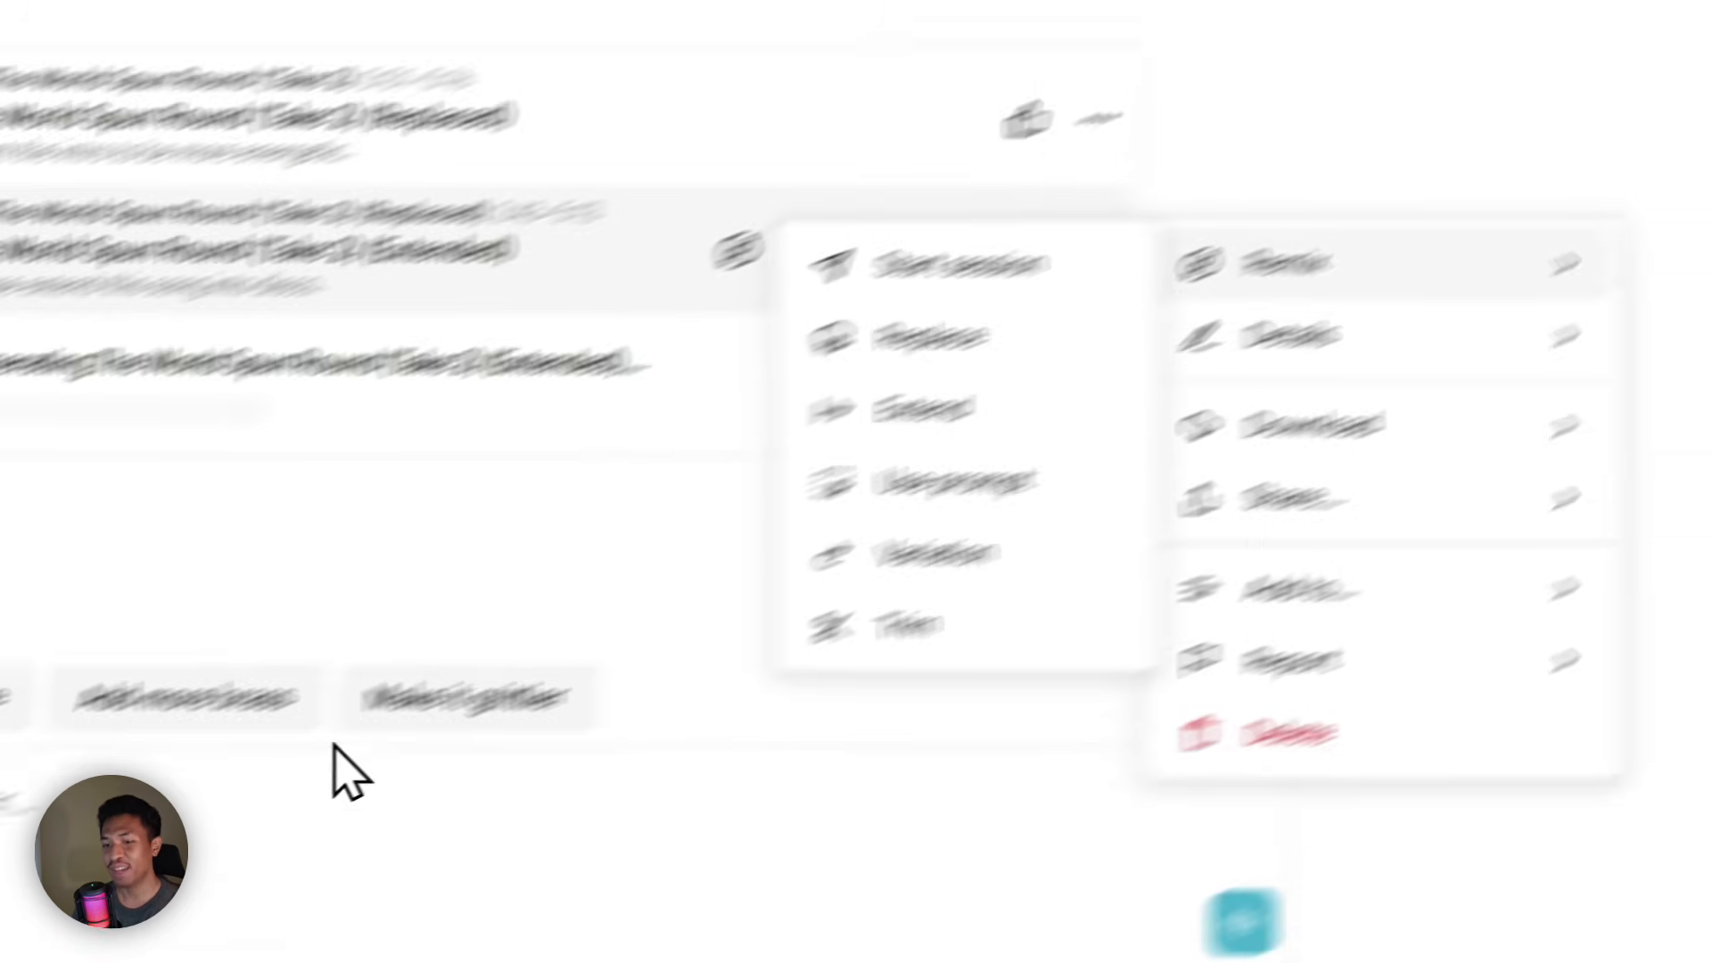
{"action": "left_click", "coordinate": [550, 562]}
{"action": "left_click", "coordinate": [604, 535]}
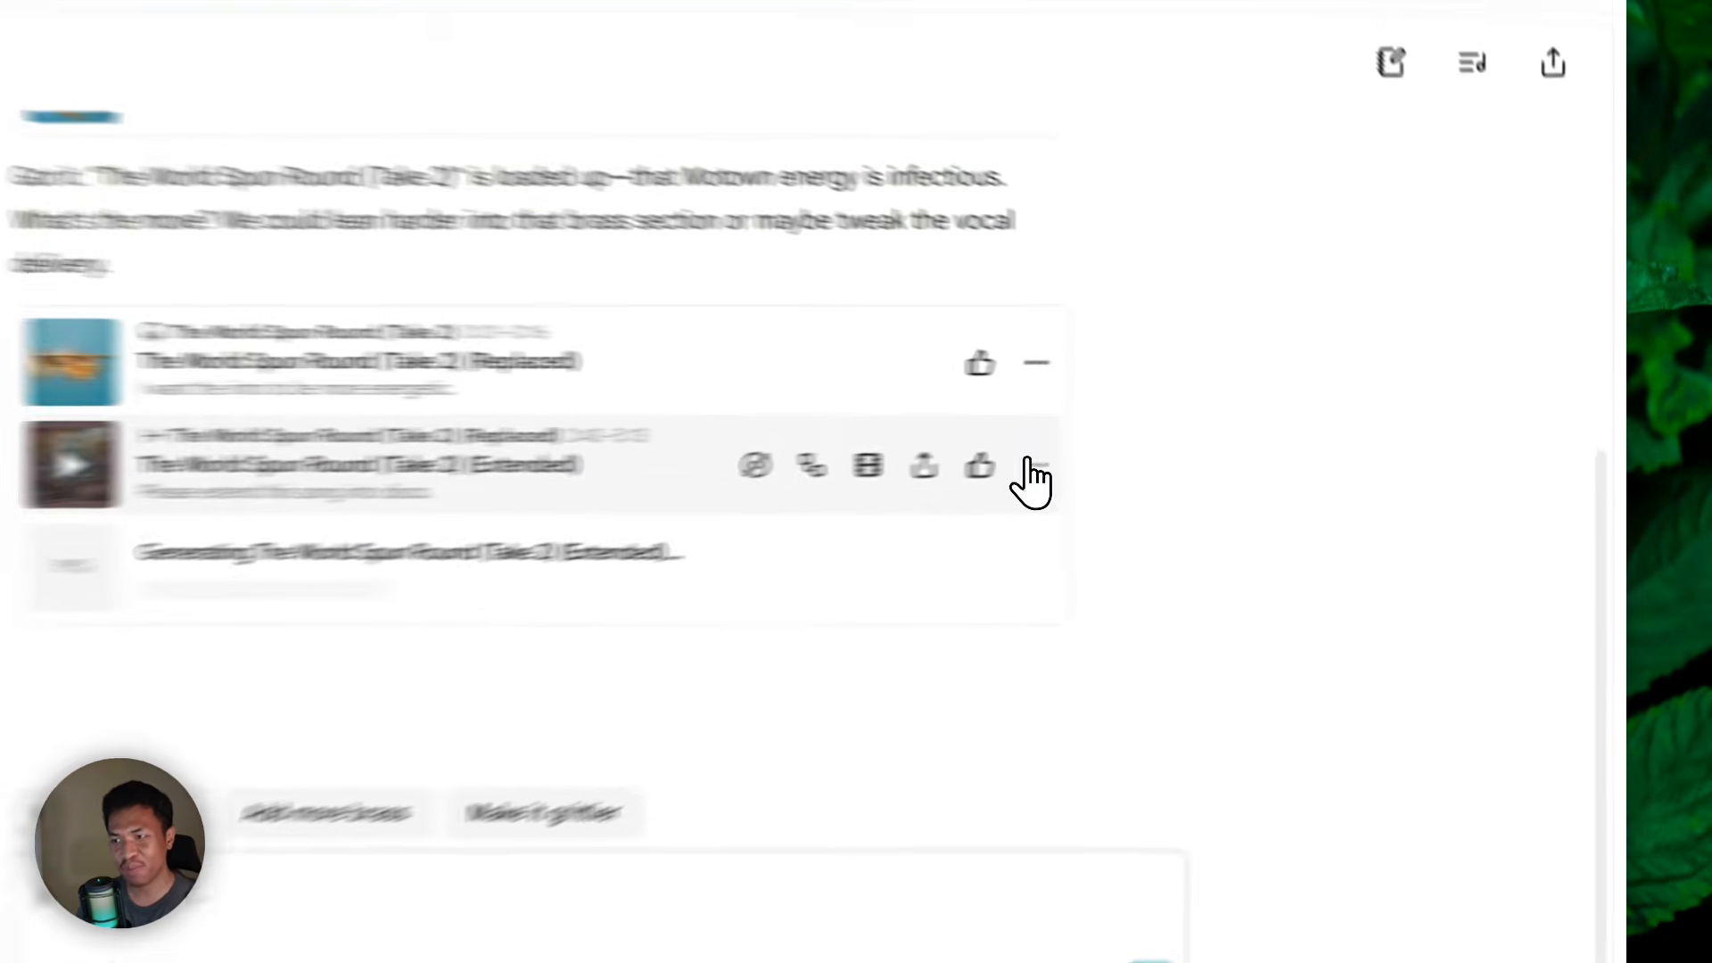
{"action": "left_click", "coordinate": [1246, 437]}
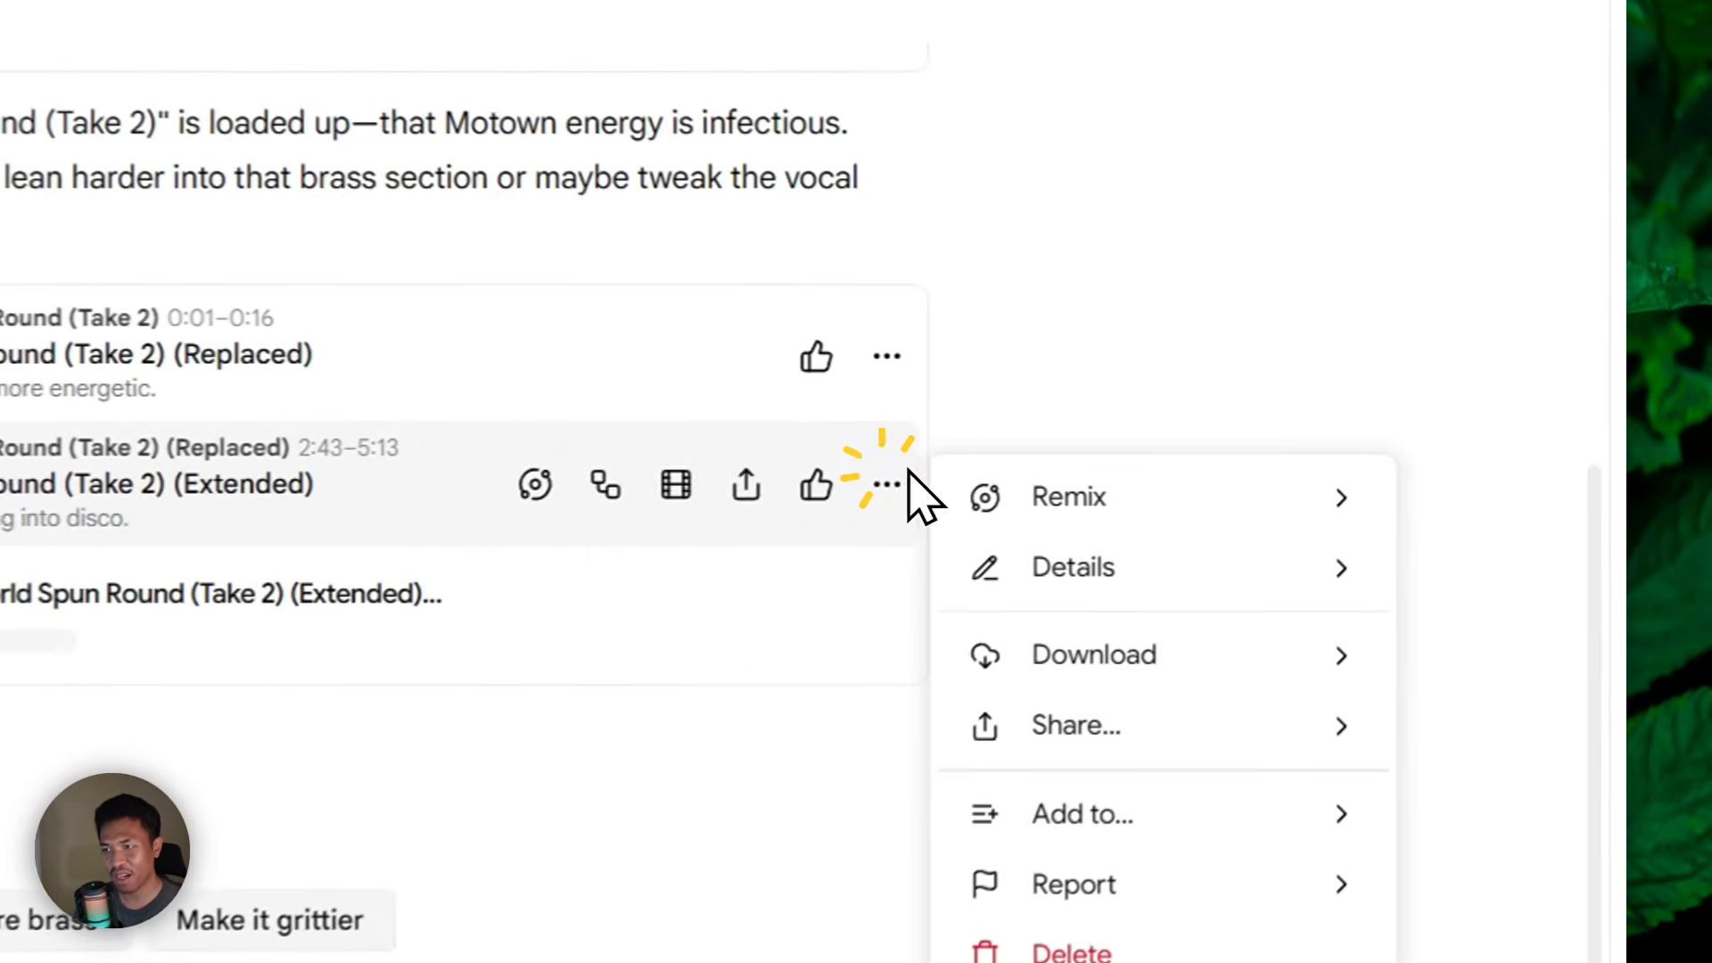
{"action": "mouse_move", "coordinate": [1061, 499]}
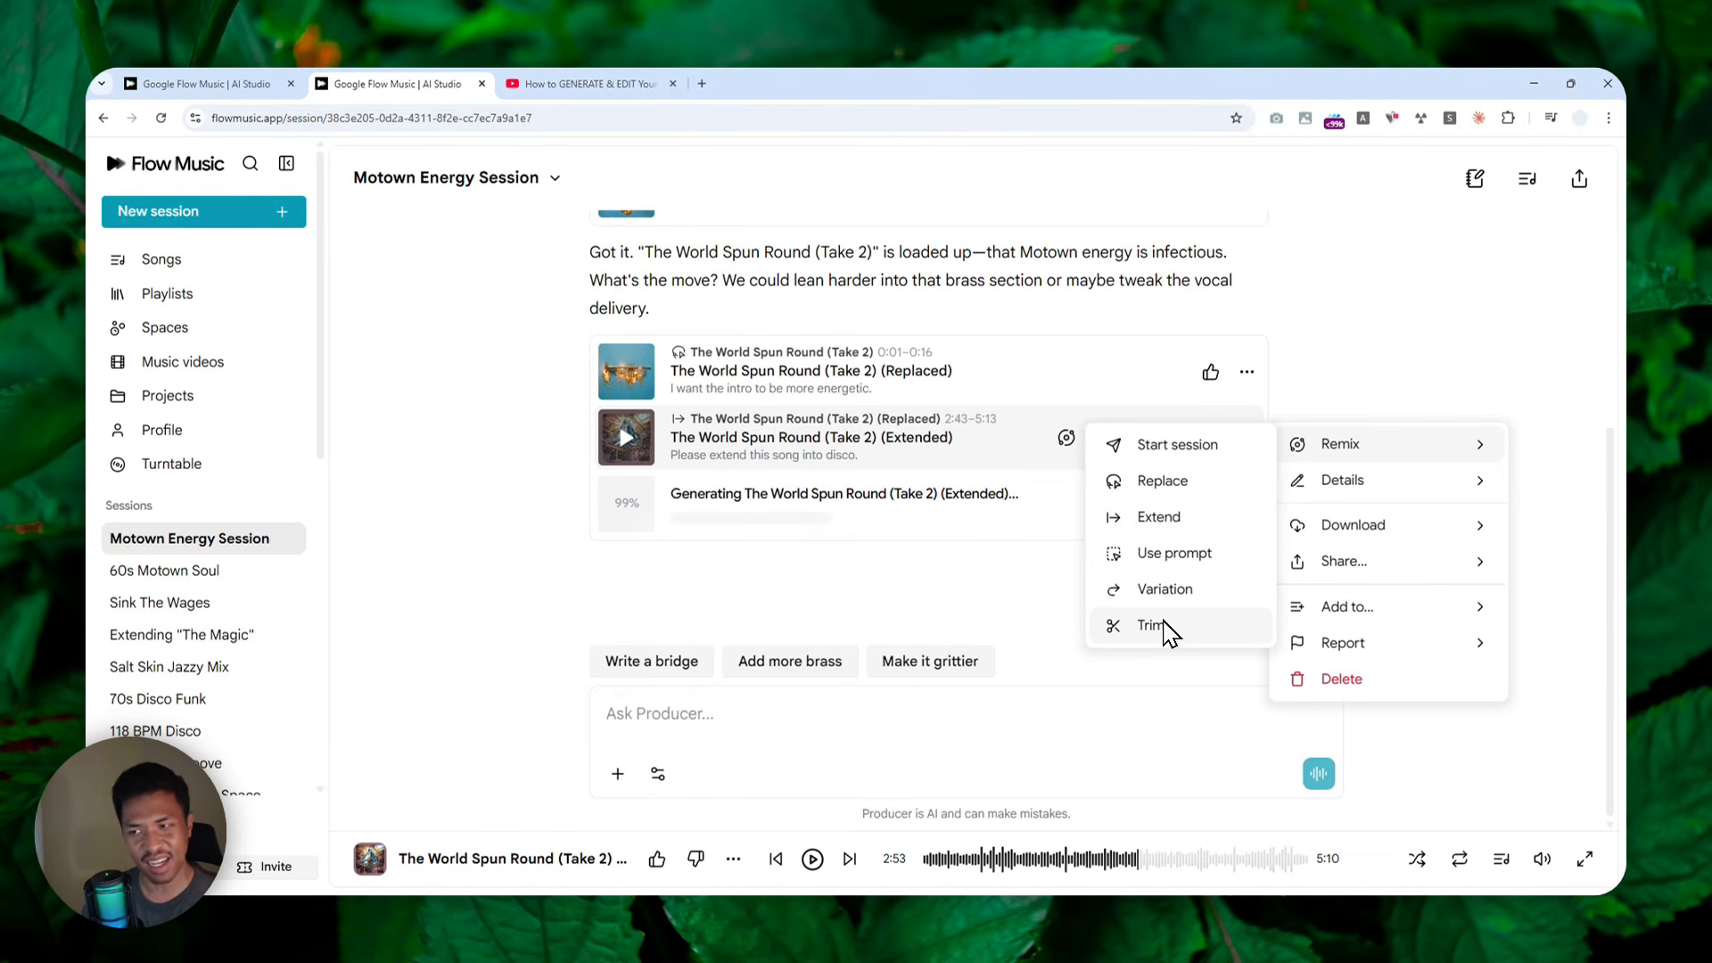
{"action": "left_click", "coordinate": [680, 702]}
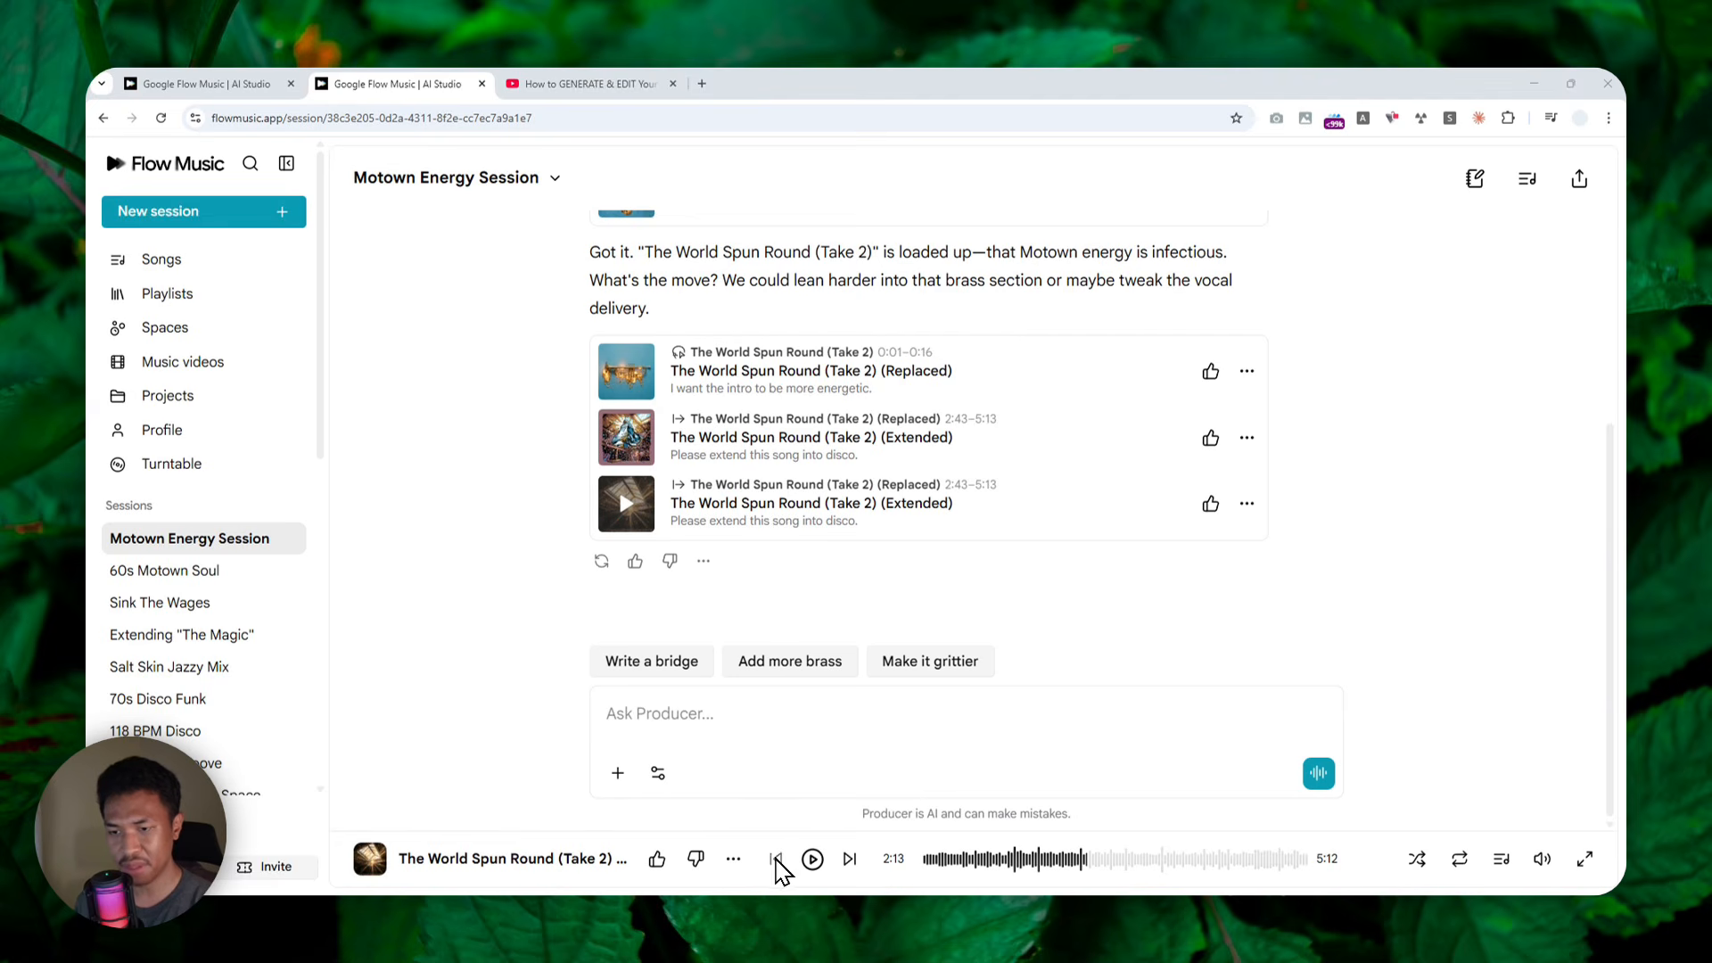
- Play the new variation of the extended song from about 2:13 and pause it
{"action": "left_click", "coordinate": [809, 861]}
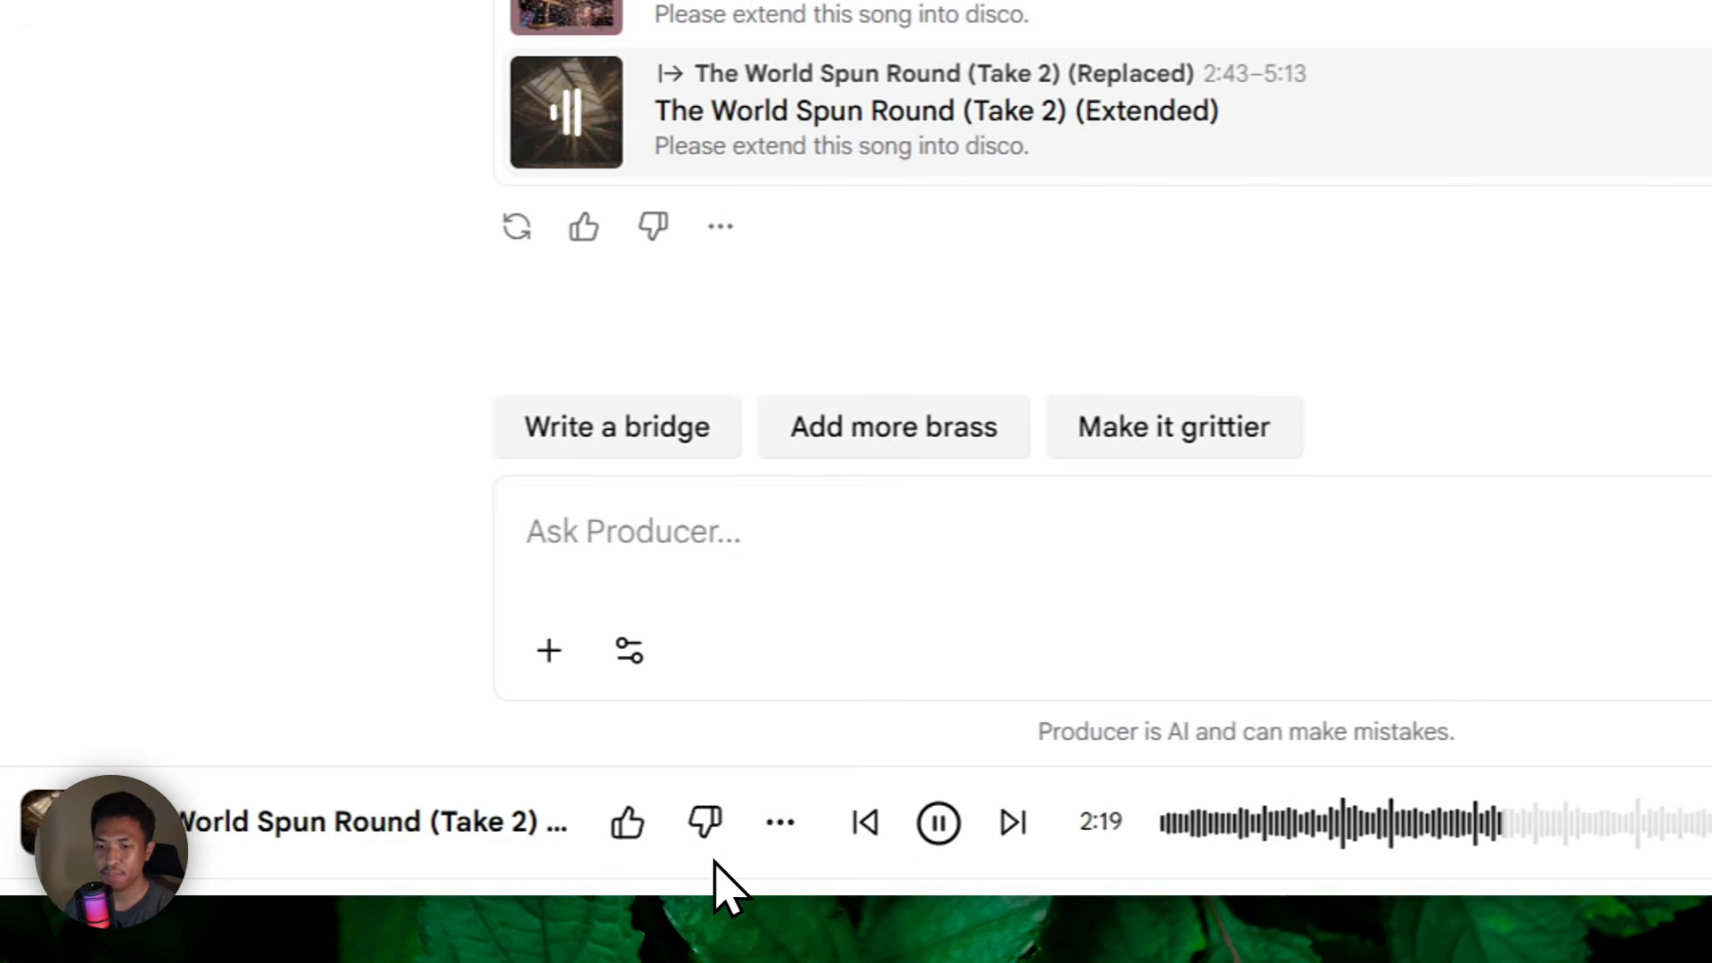
{"action": "left_click", "coordinate": [938, 823]}
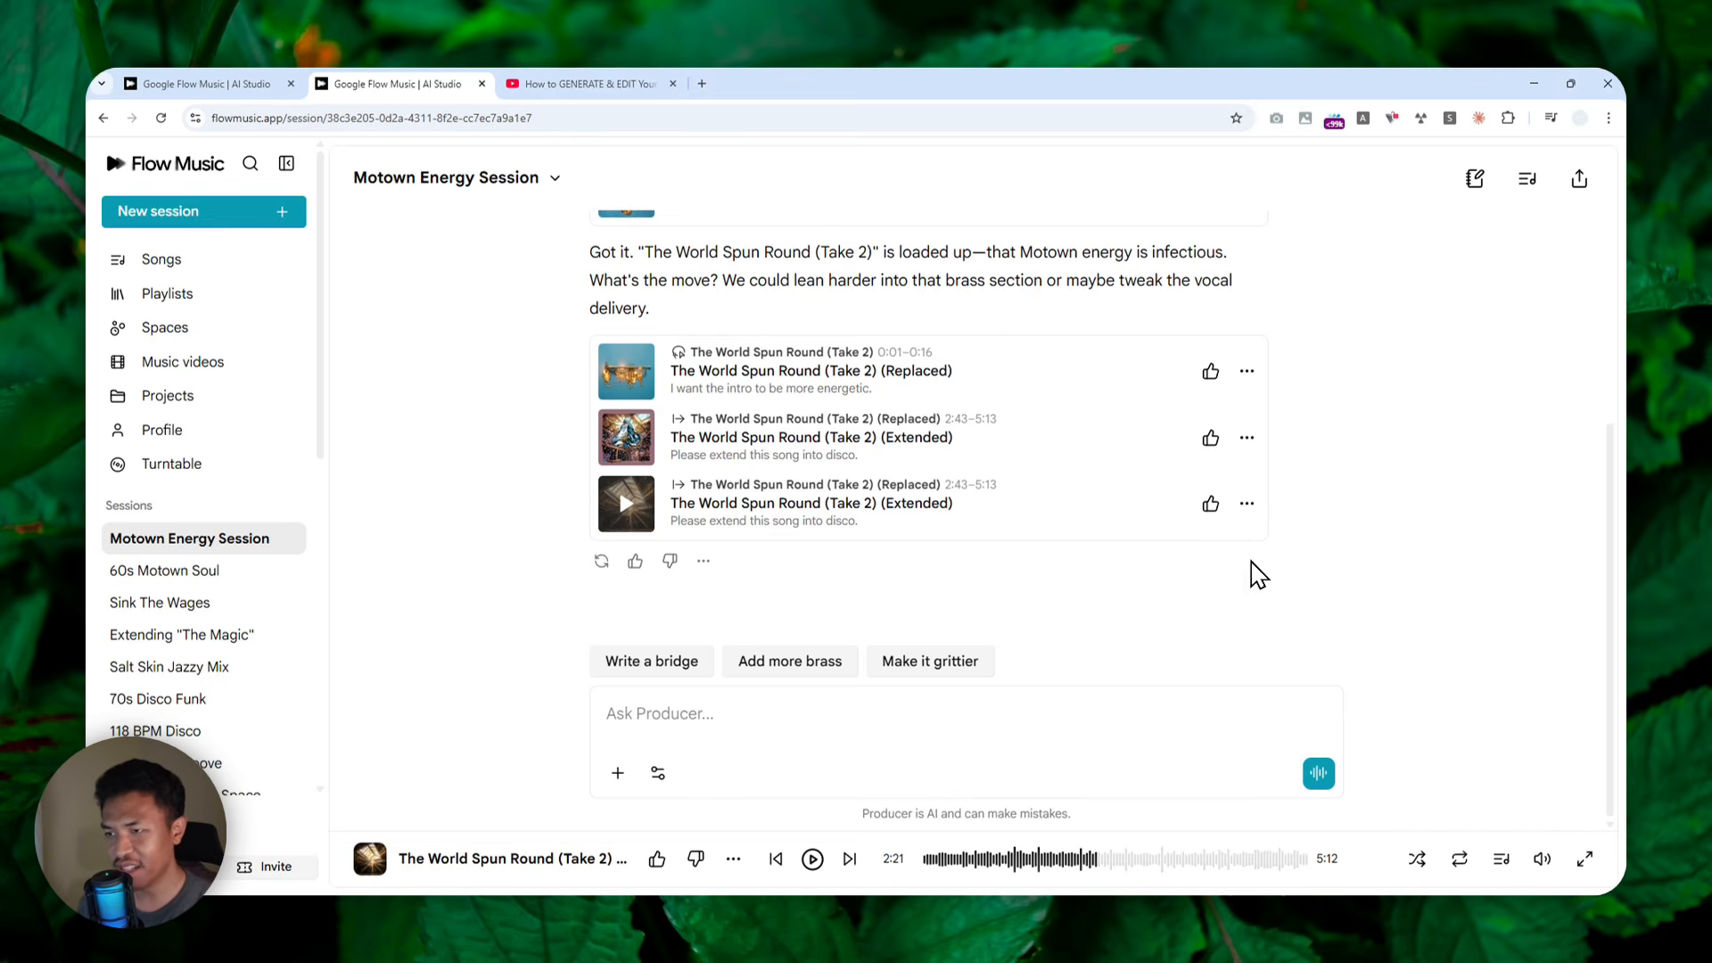
- Try trimming the newest extended version to 0:00–3:29.3 with looping enabled, and close the trim settings without applying them
{"action": "left_click", "coordinate": [1247, 503]}
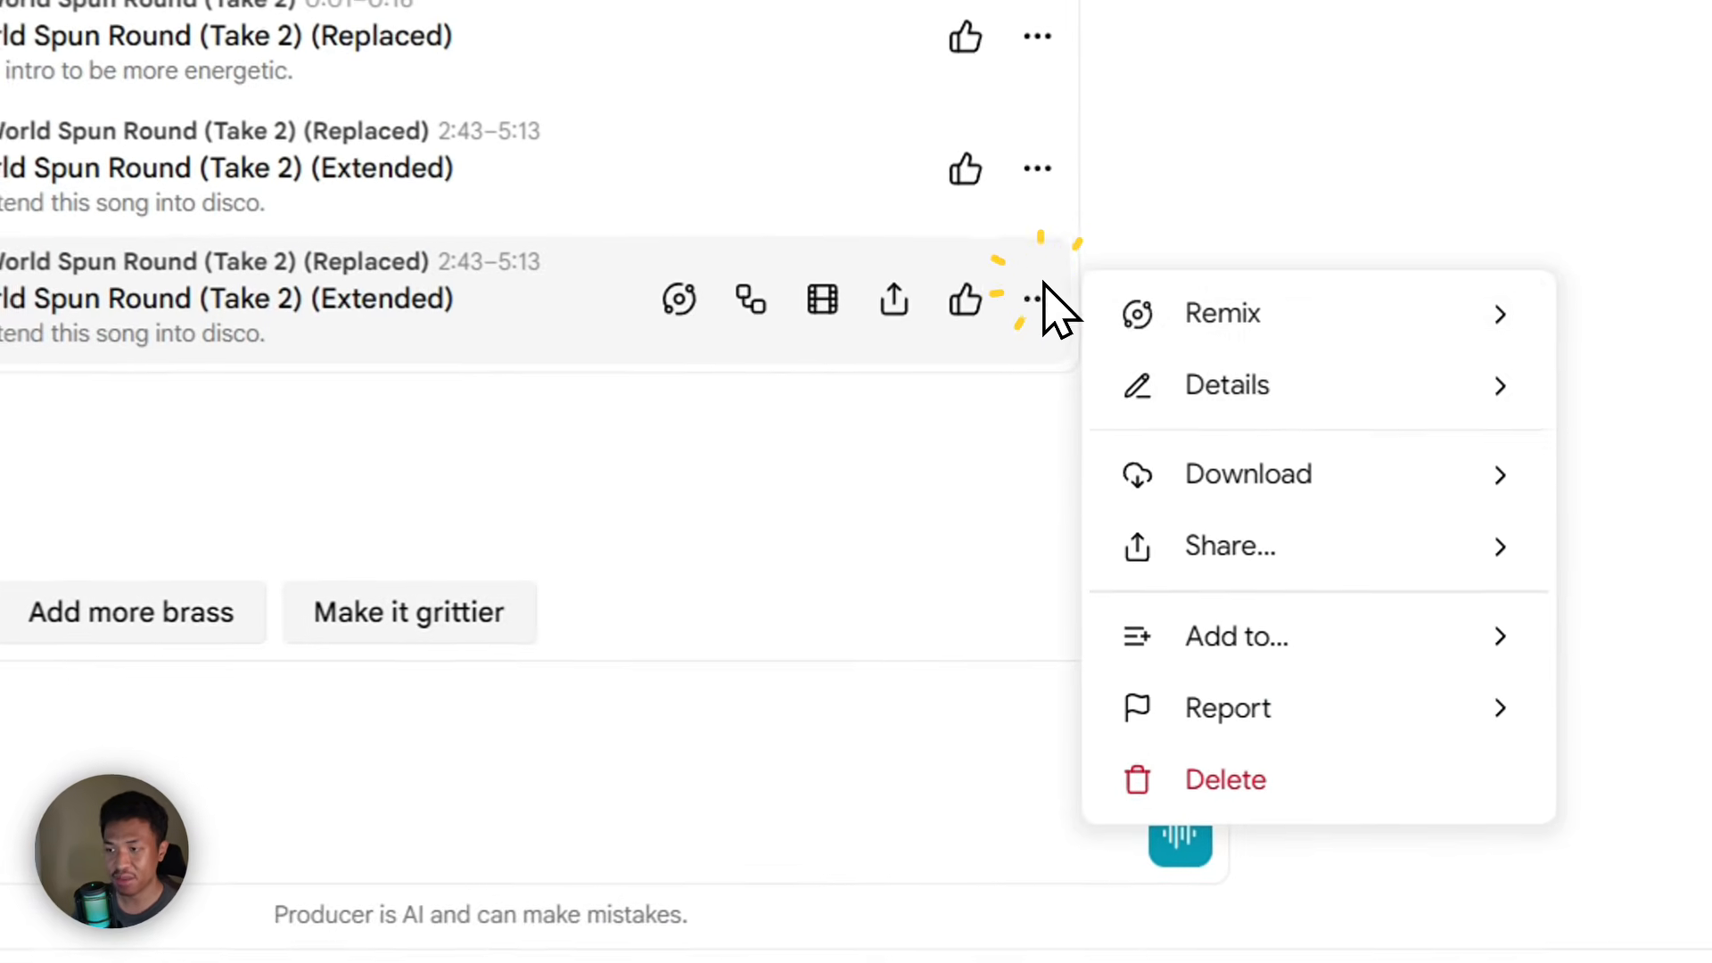
{"action": "mouse_move", "coordinate": [1235, 323]}
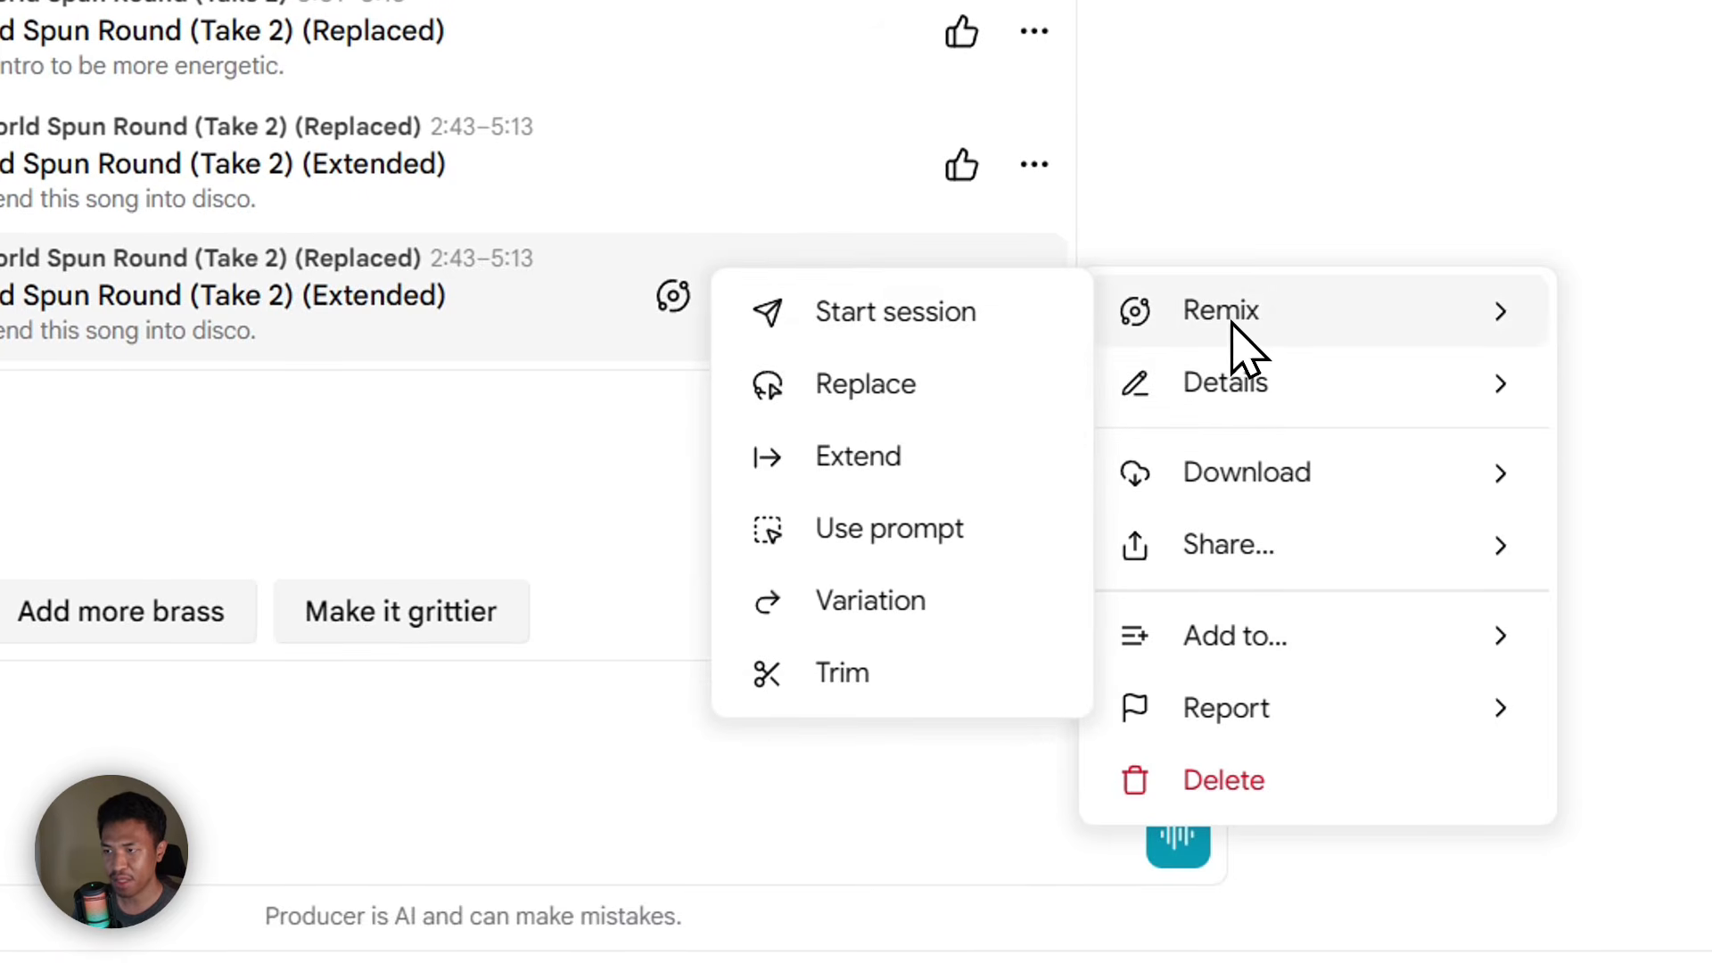
{"action": "left_click", "coordinate": [844, 686]}
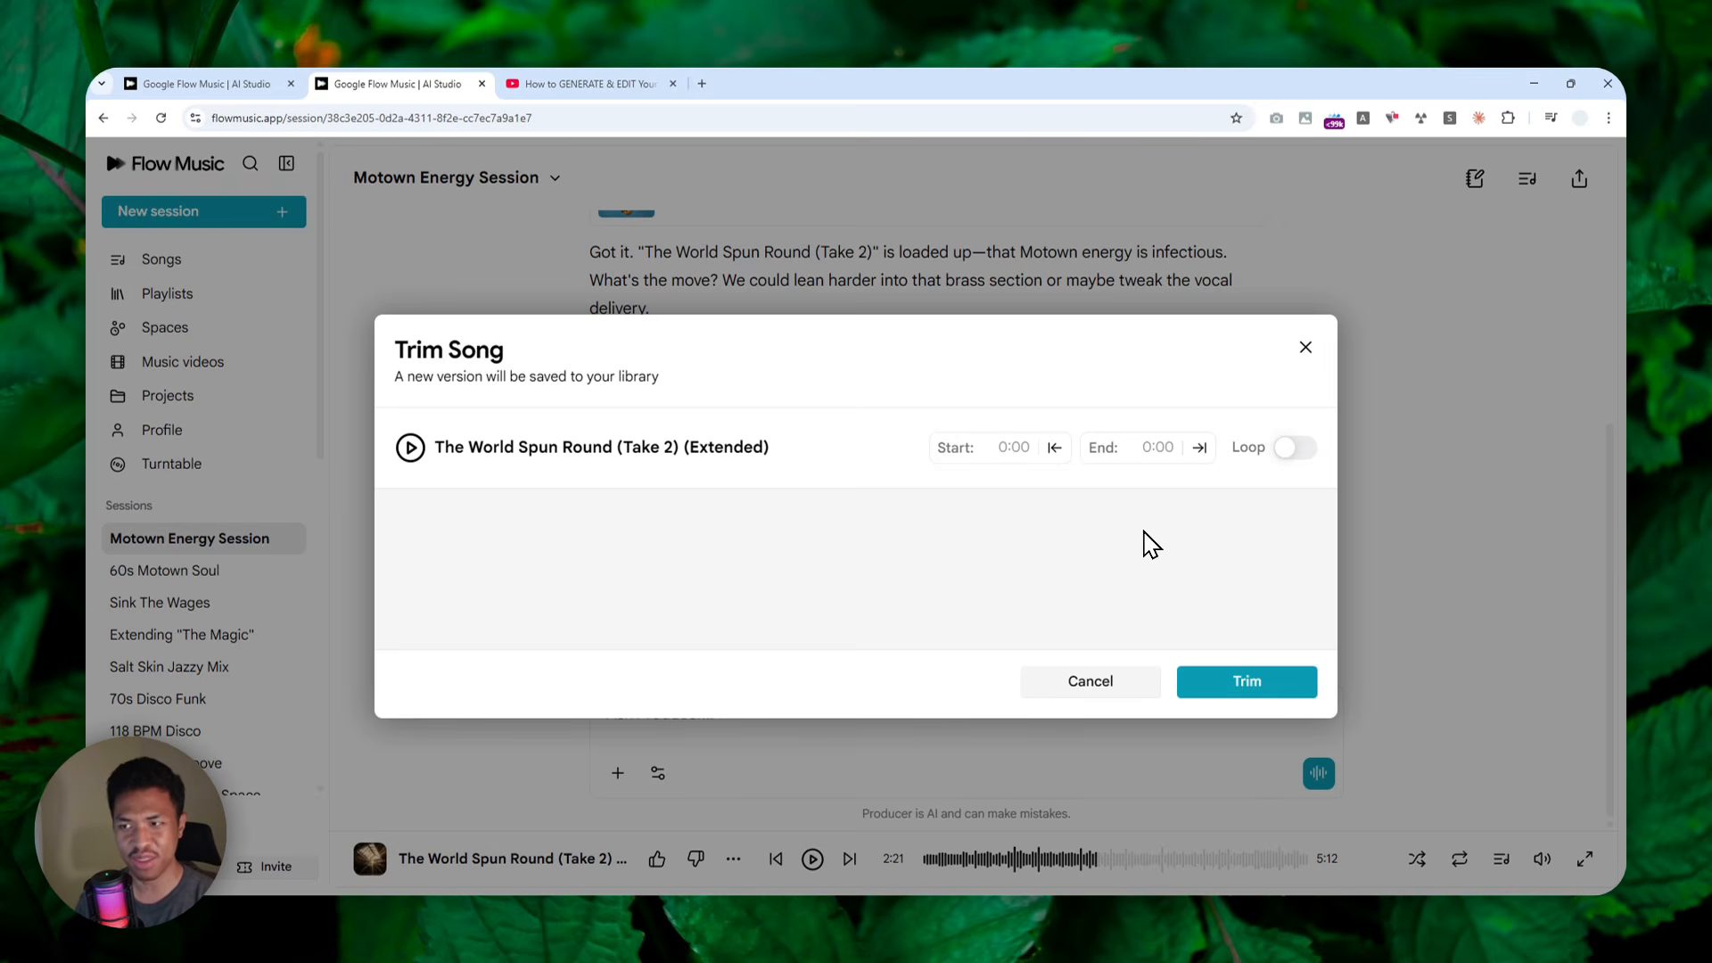
{"action": "left_click", "coordinate": [1290, 455]}
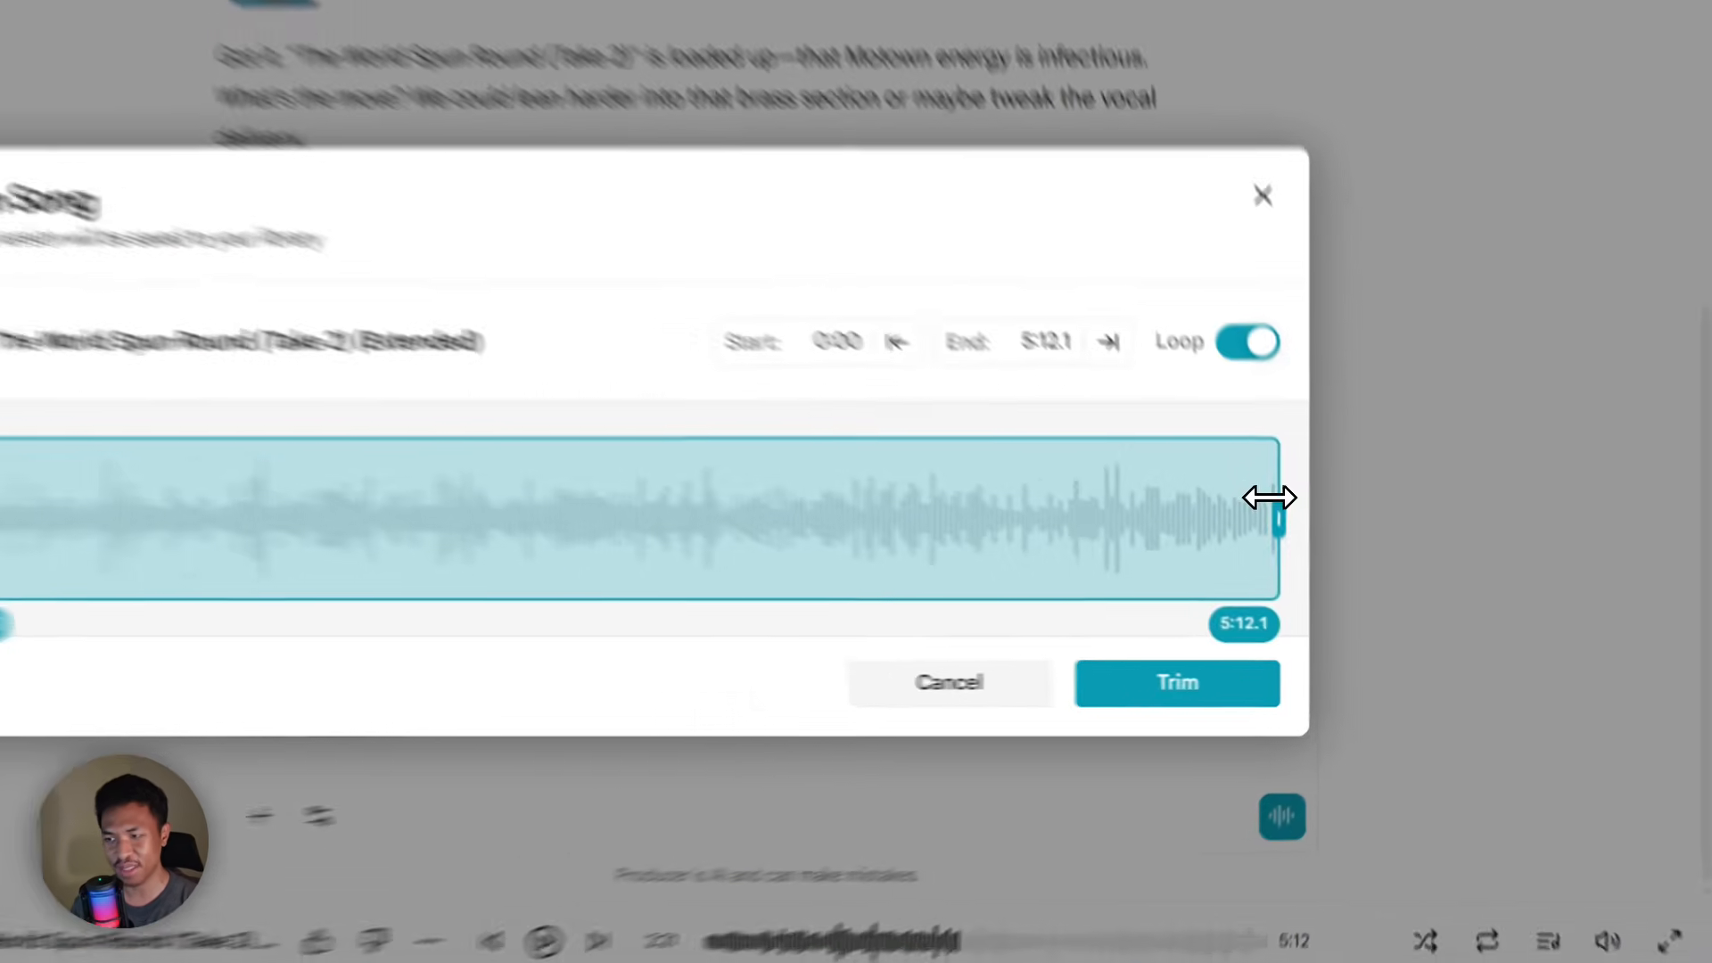
{"action": "left_click_drag", "start_coordinate": [1269, 498], "coordinate": [835, 525]}
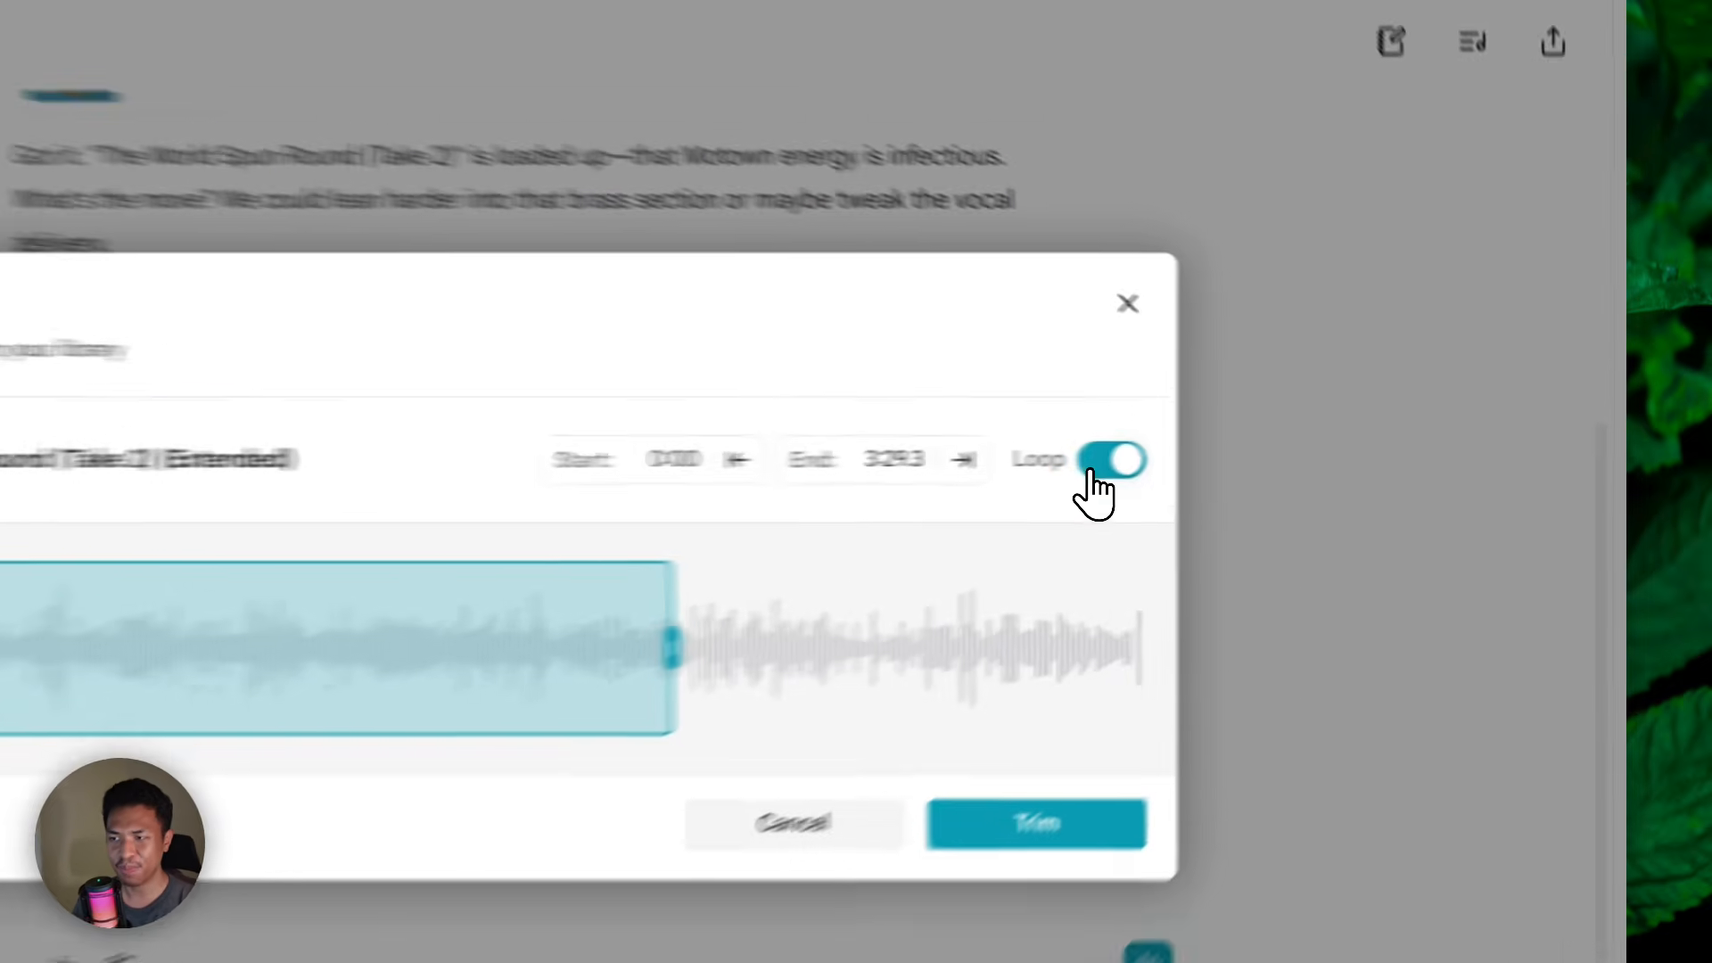
{"action": "left_click", "coordinate": [1286, 453]}
{"action": "left_click", "coordinate": [1284, 455]}
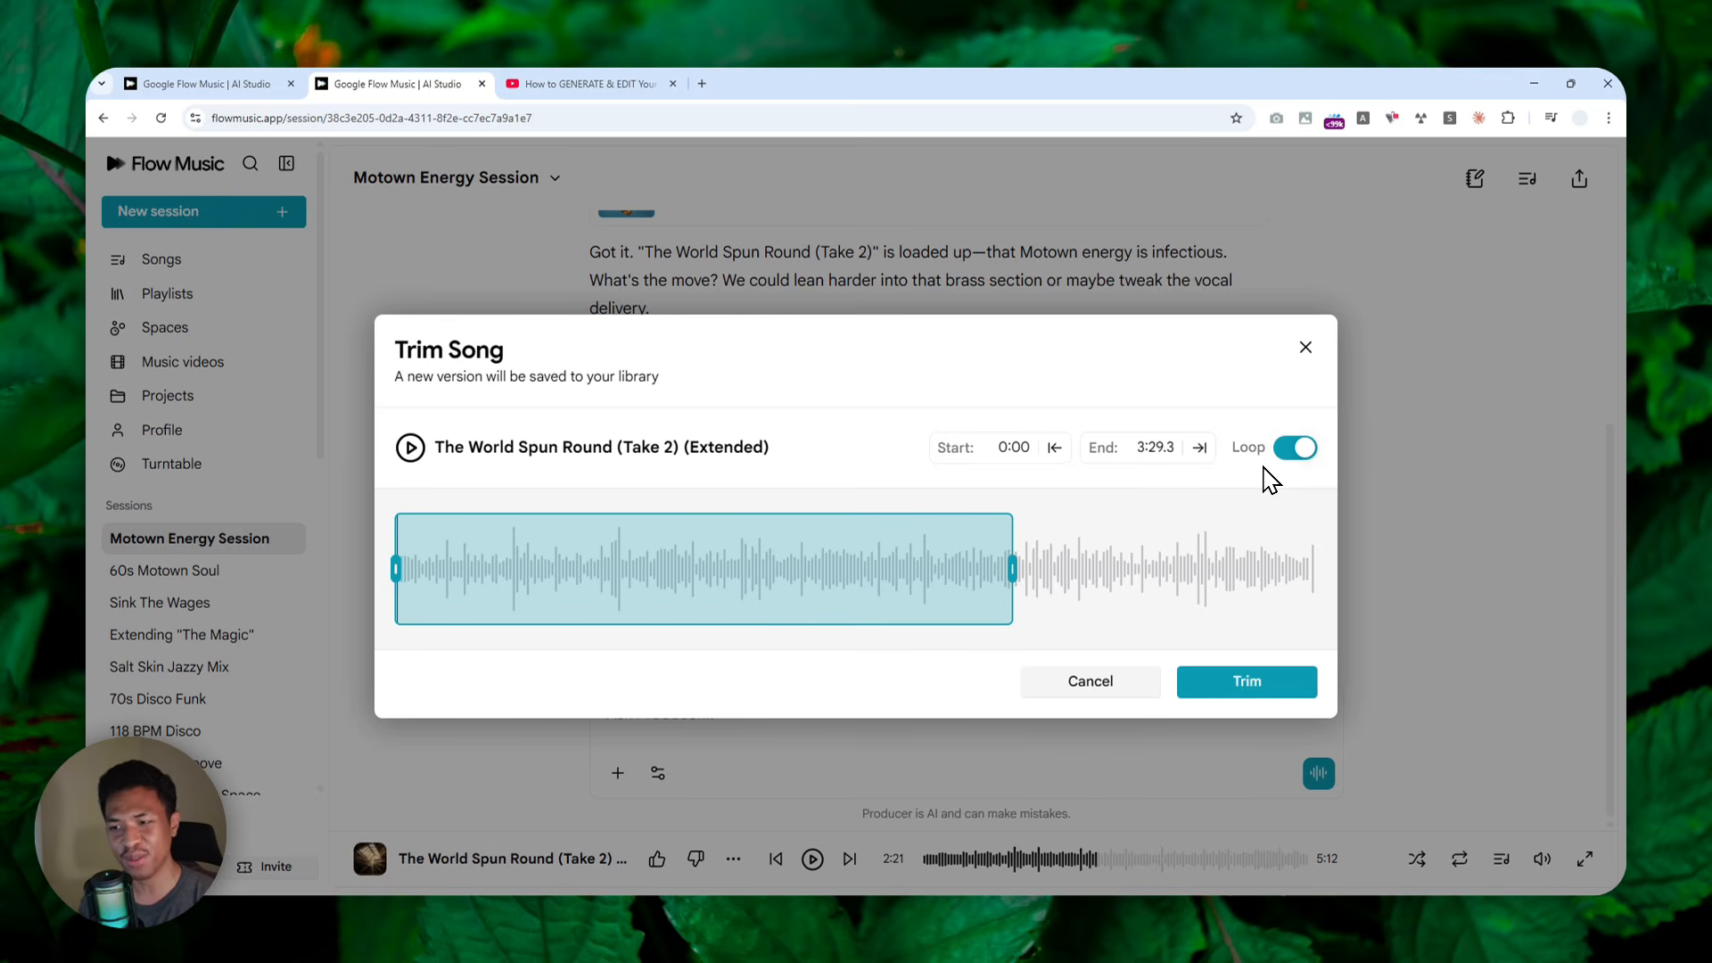
{"action": "left_click", "coordinate": [1305, 347]}
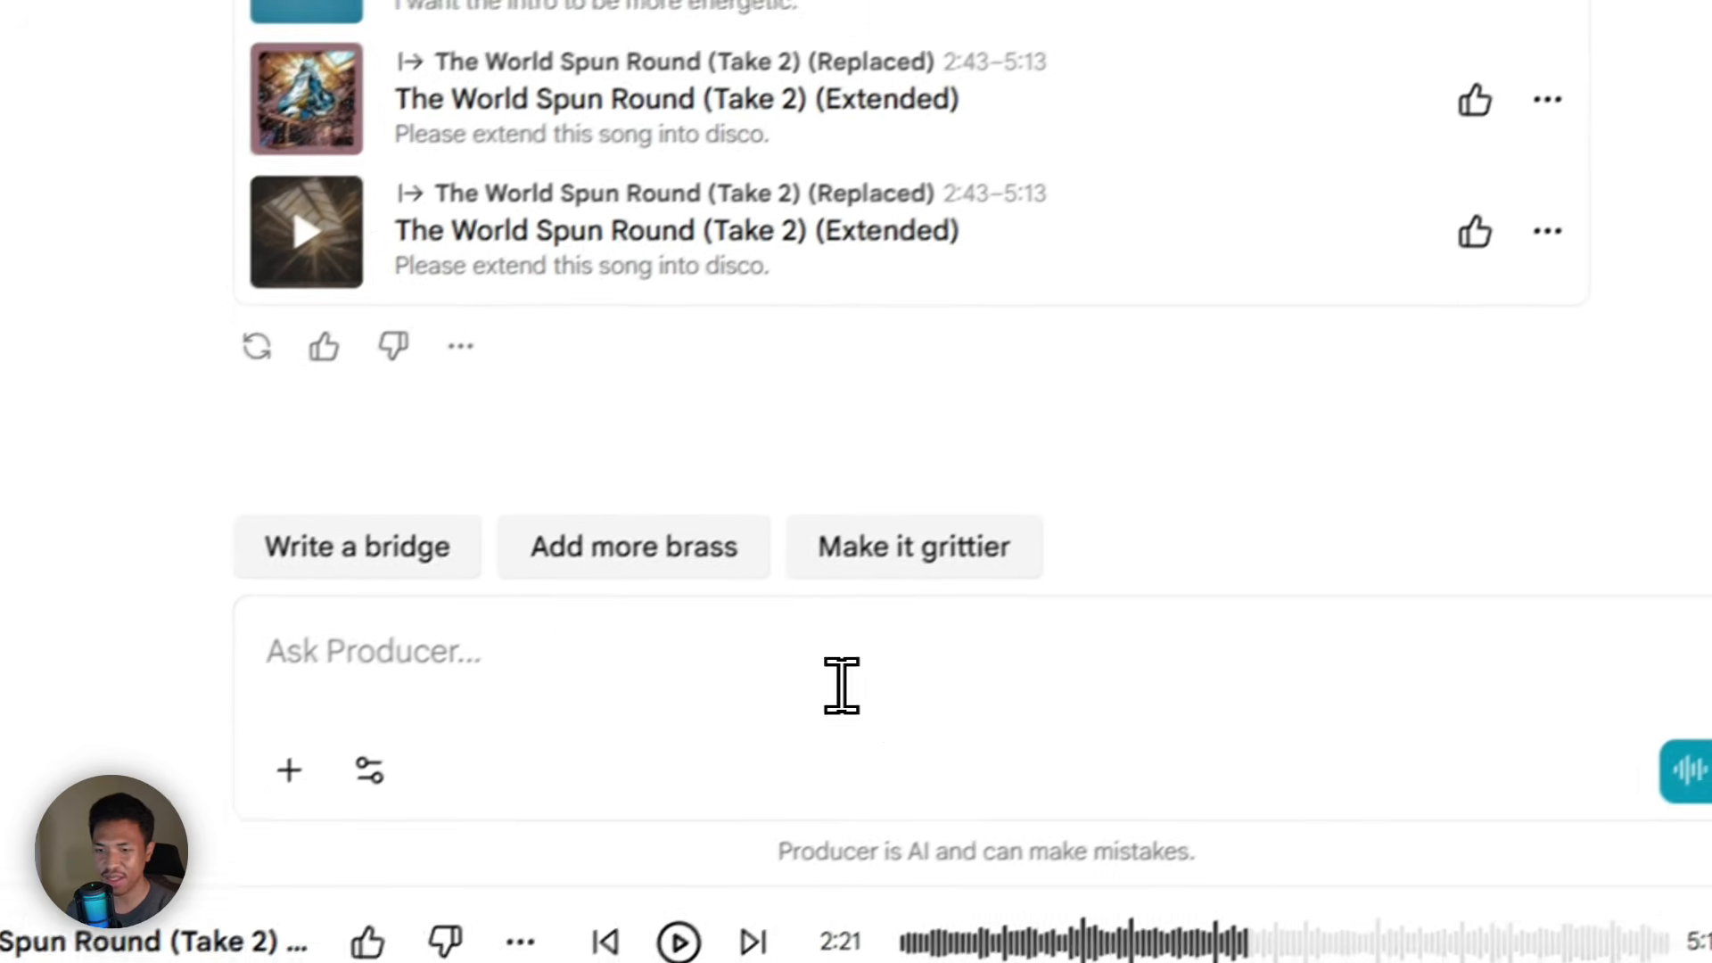
- Start a new remix session from the original The World Spun Round (Take 2)
{"action": "left_click", "coordinate": [170, 890]}
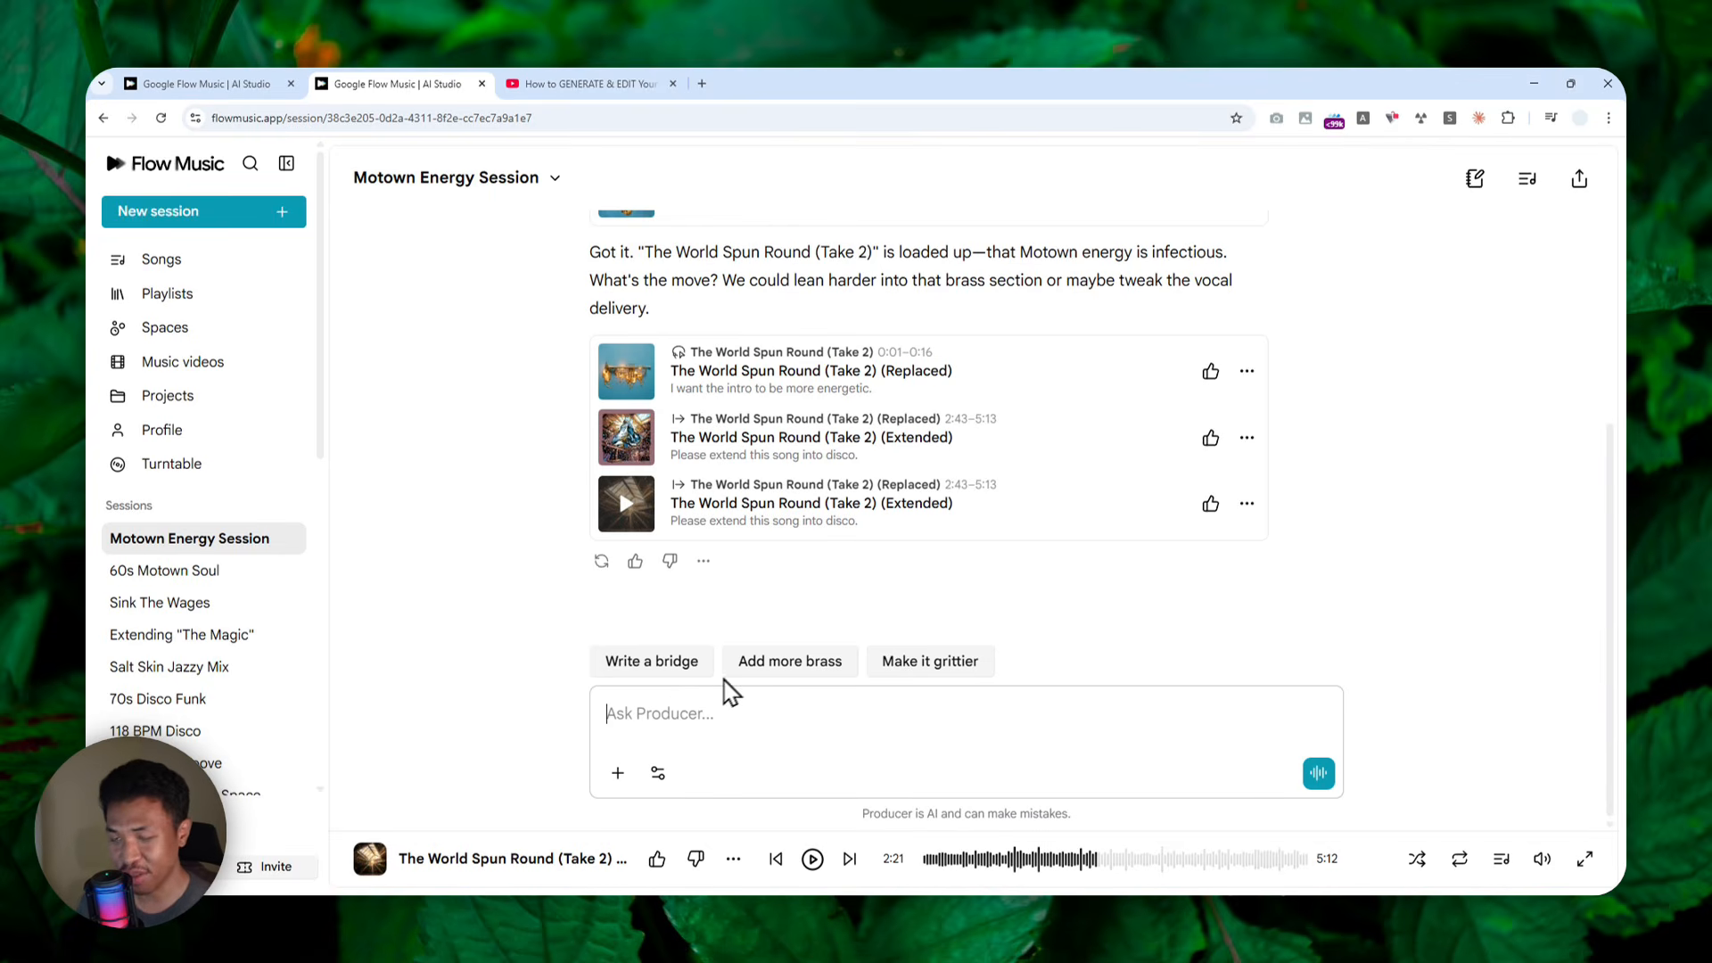
{"action": "scroll", "coordinate": [967, 535], "scroll_direction": "up", "scroll_amount": 5}
{"action": "scroll", "coordinate": [1108, 478], "scroll_direction": "down", "scroll_amount": 2}
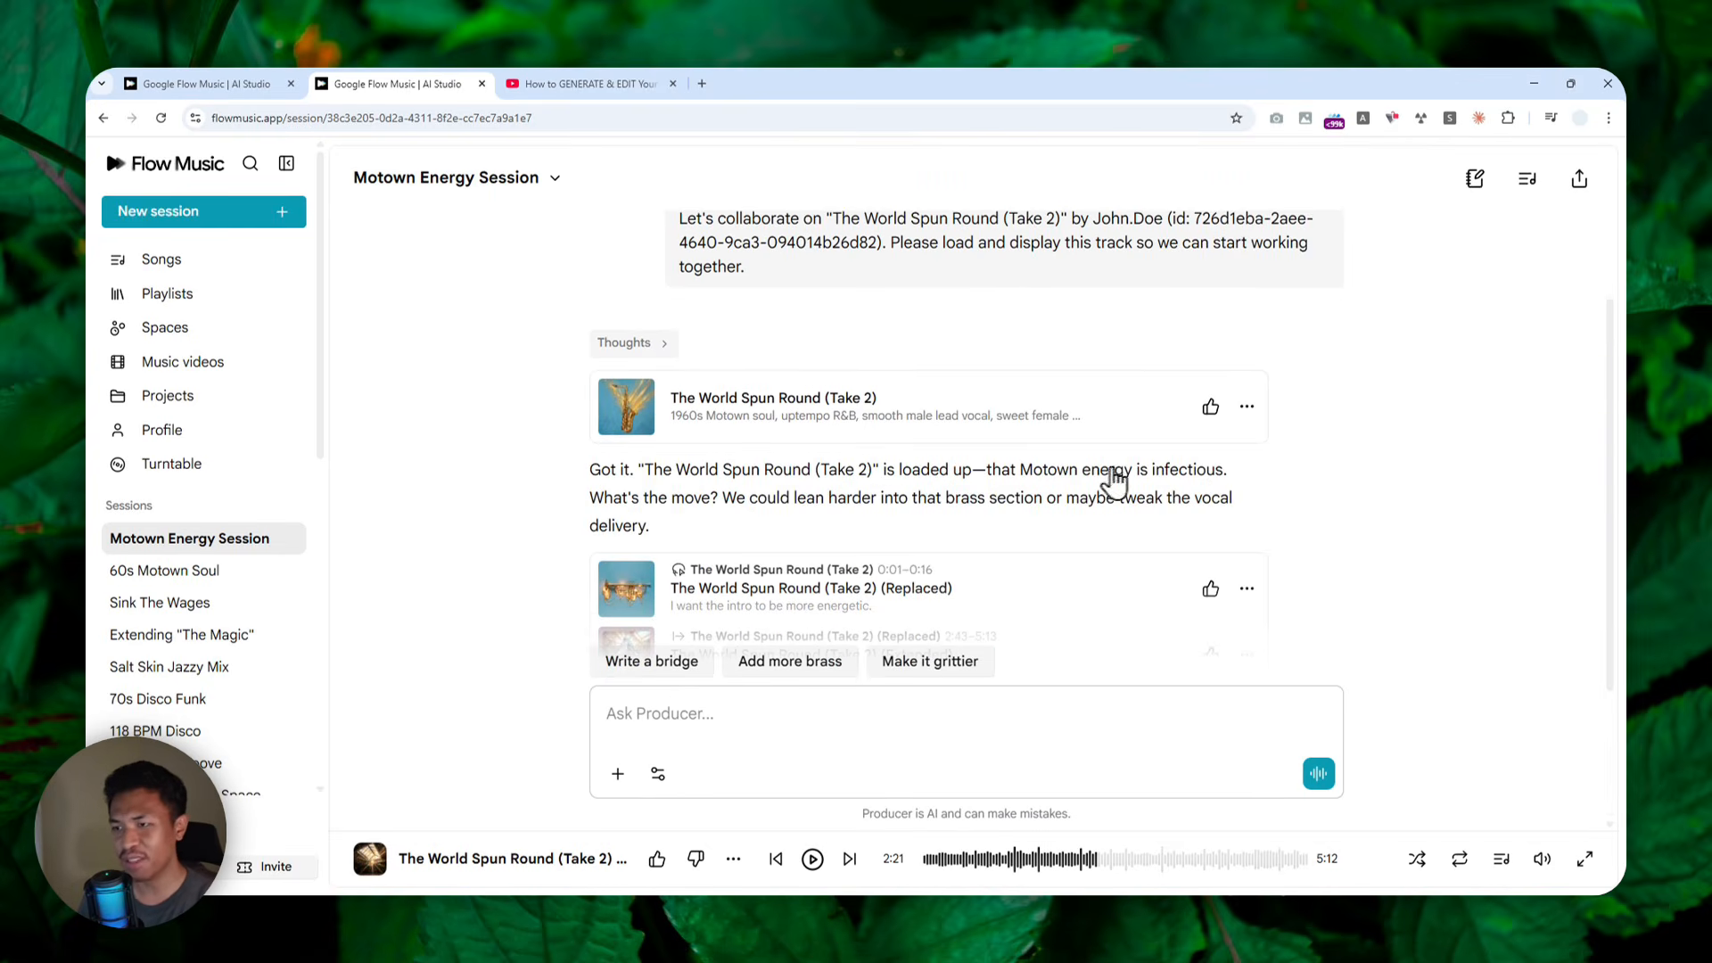
{"action": "left_click", "coordinate": [1246, 411]}
{"action": "mouse_move", "coordinate": [1302, 413]}
{"action": "left_click", "coordinate": [1217, 418]}
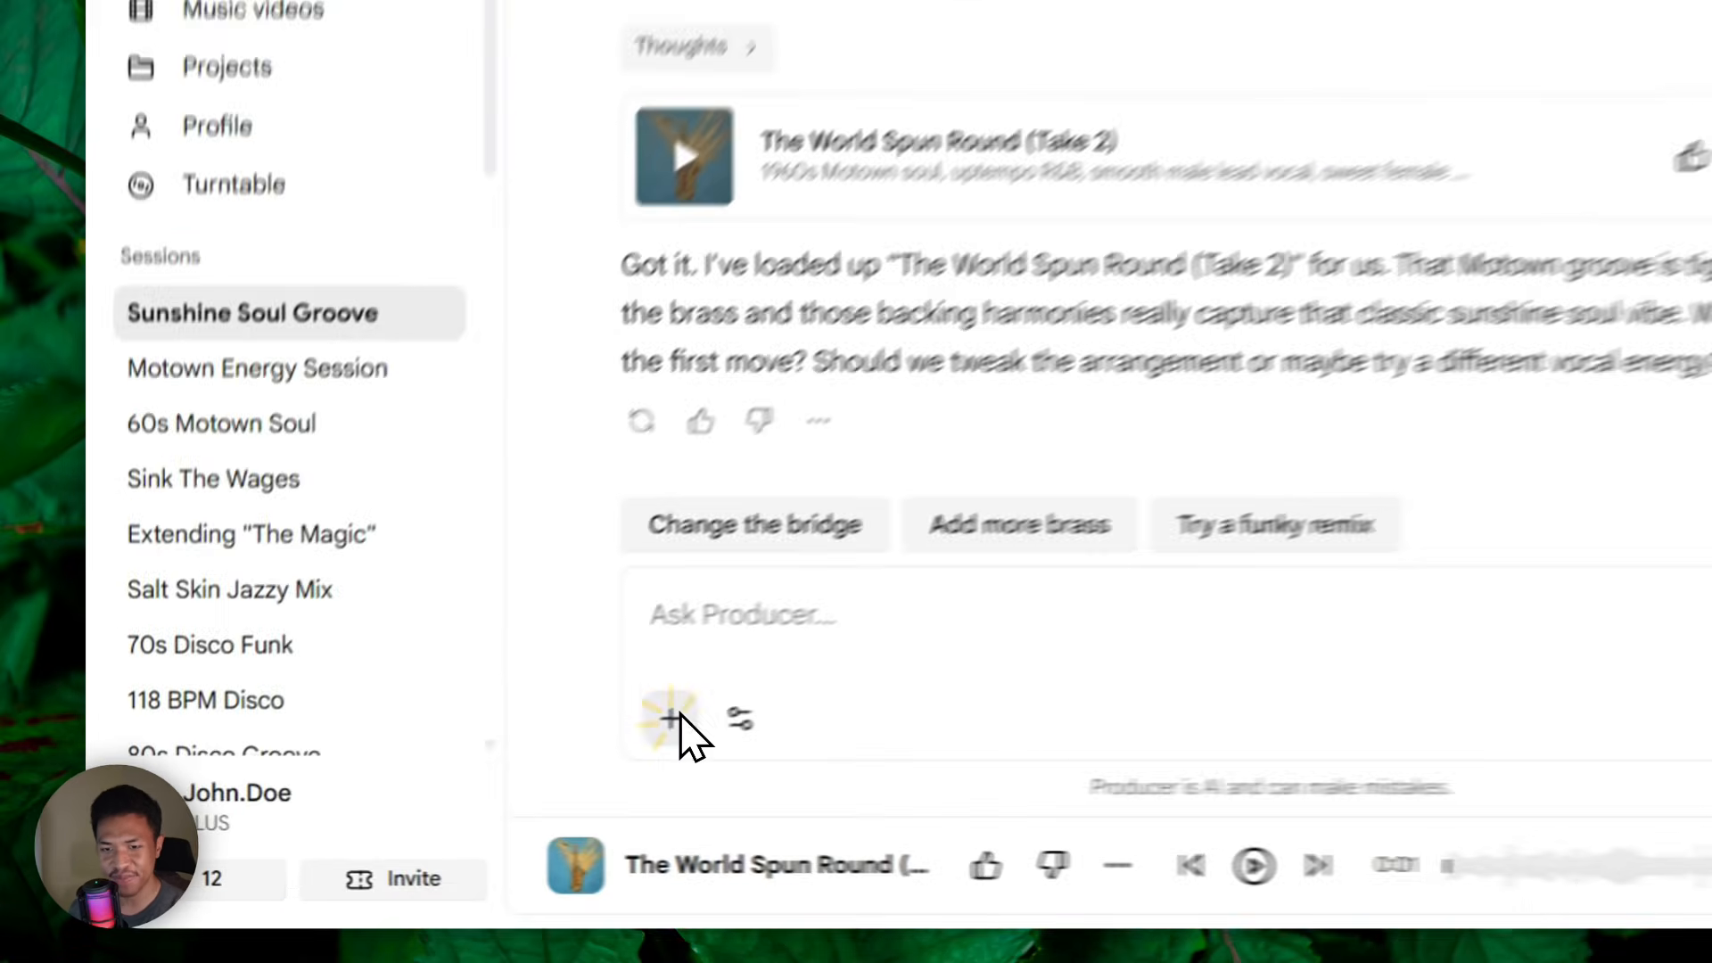
- Upload the audio file Whole Town Rhythm (Alternate Take).mp3 as an attachment to the session's message
{"action": "left_click", "coordinate": [424, 773]}
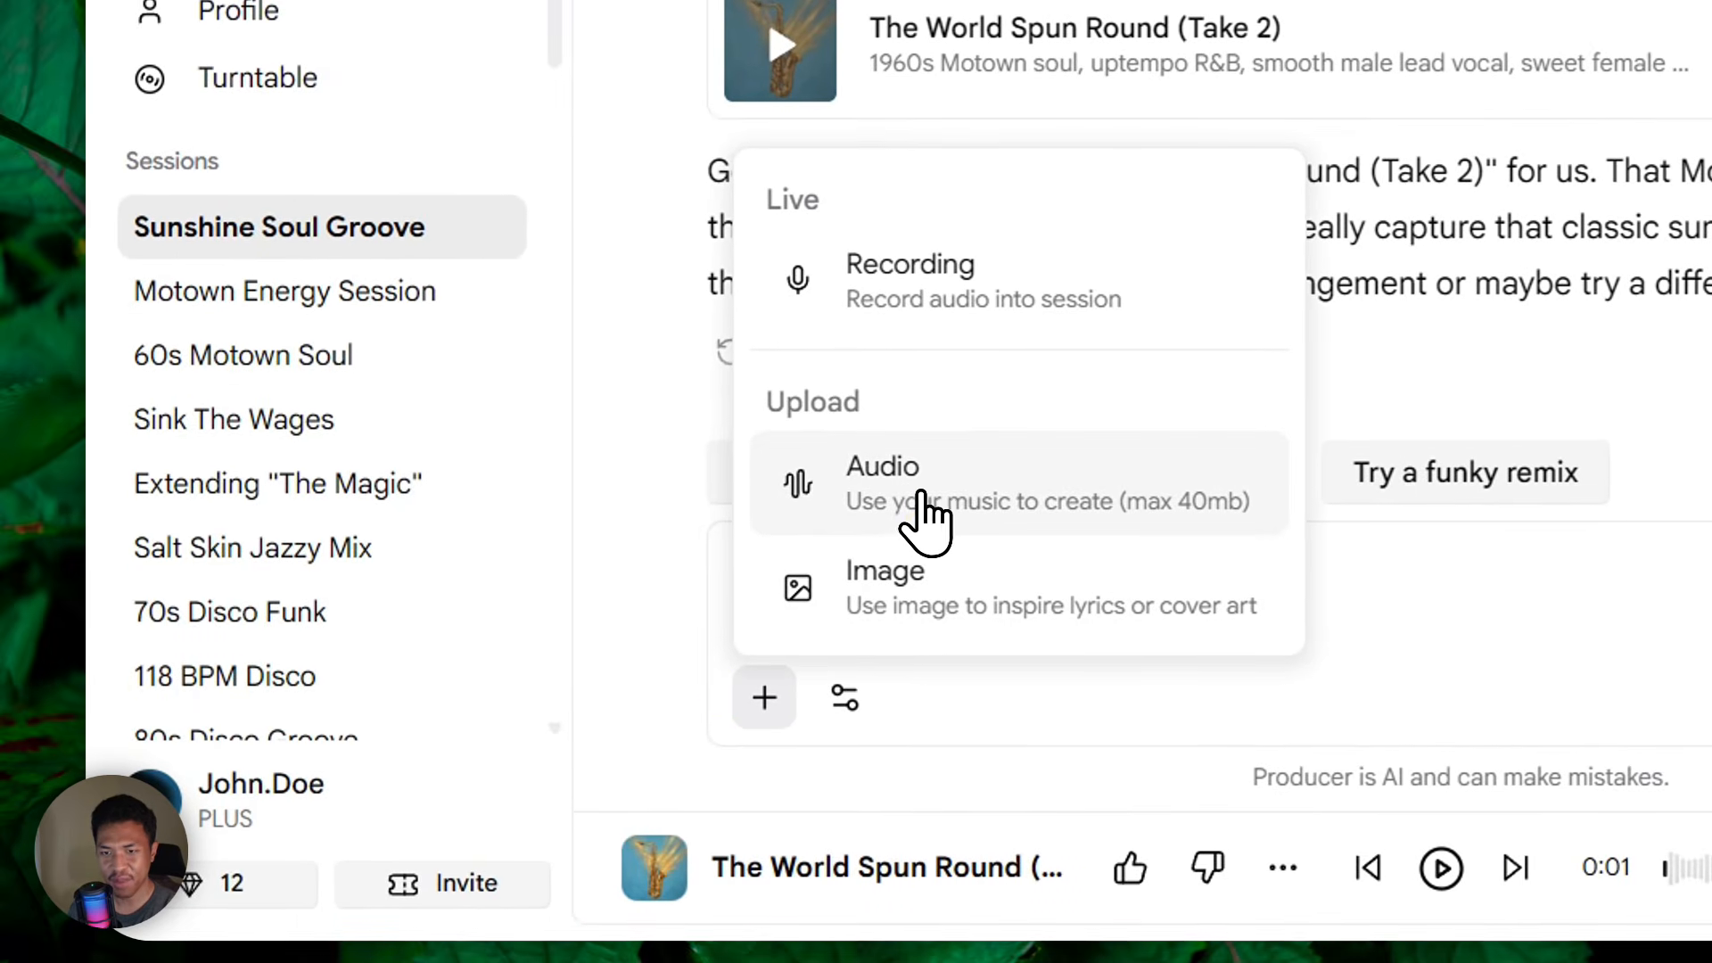
{"action": "left_click", "coordinate": [922, 493]}
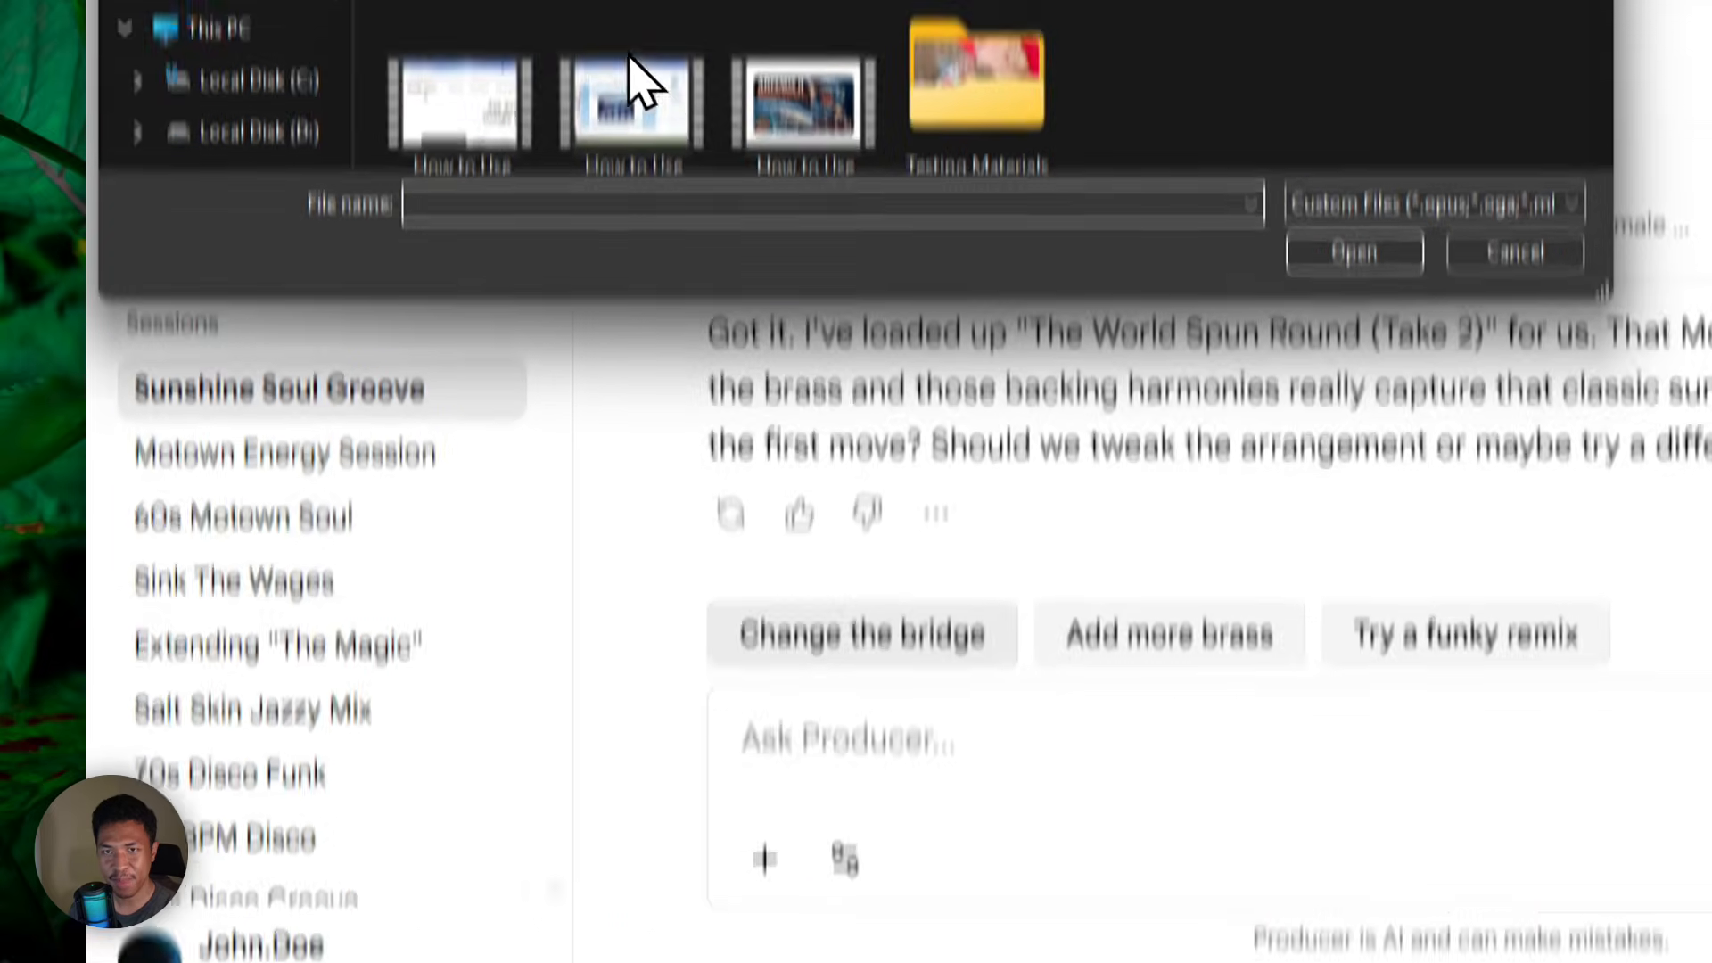
{"action": "left_click", "coordinate": [456, 214]}
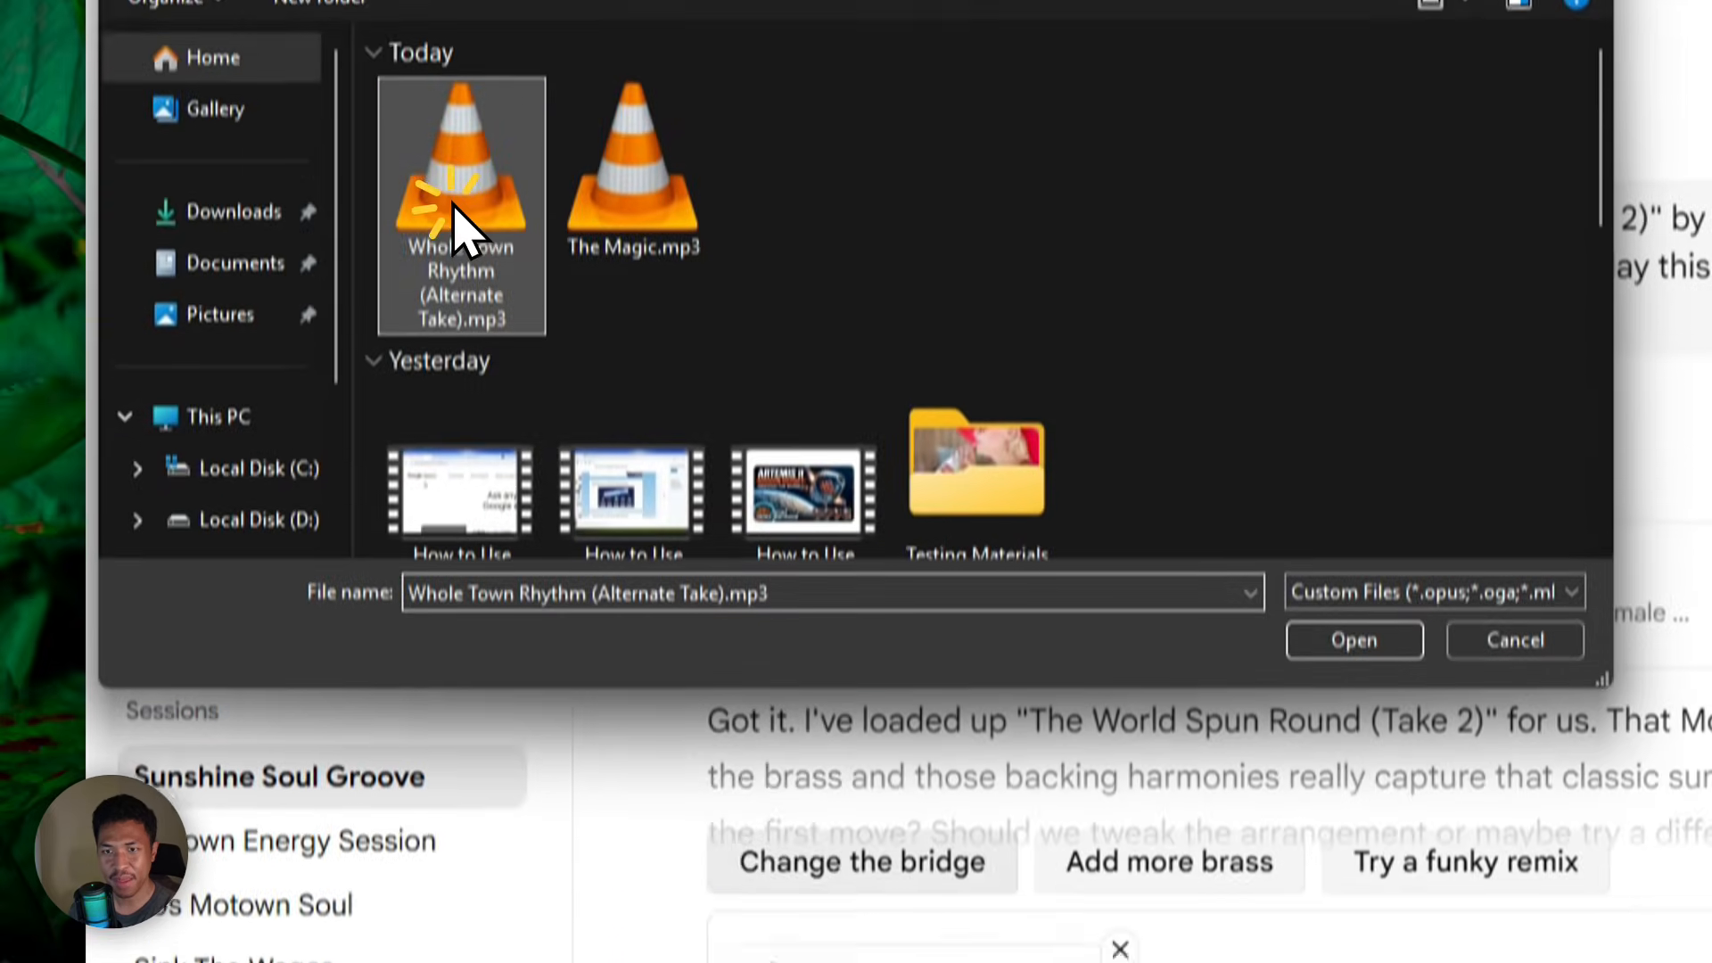
{"action": "double_click", "coordinate": [457, 214]}
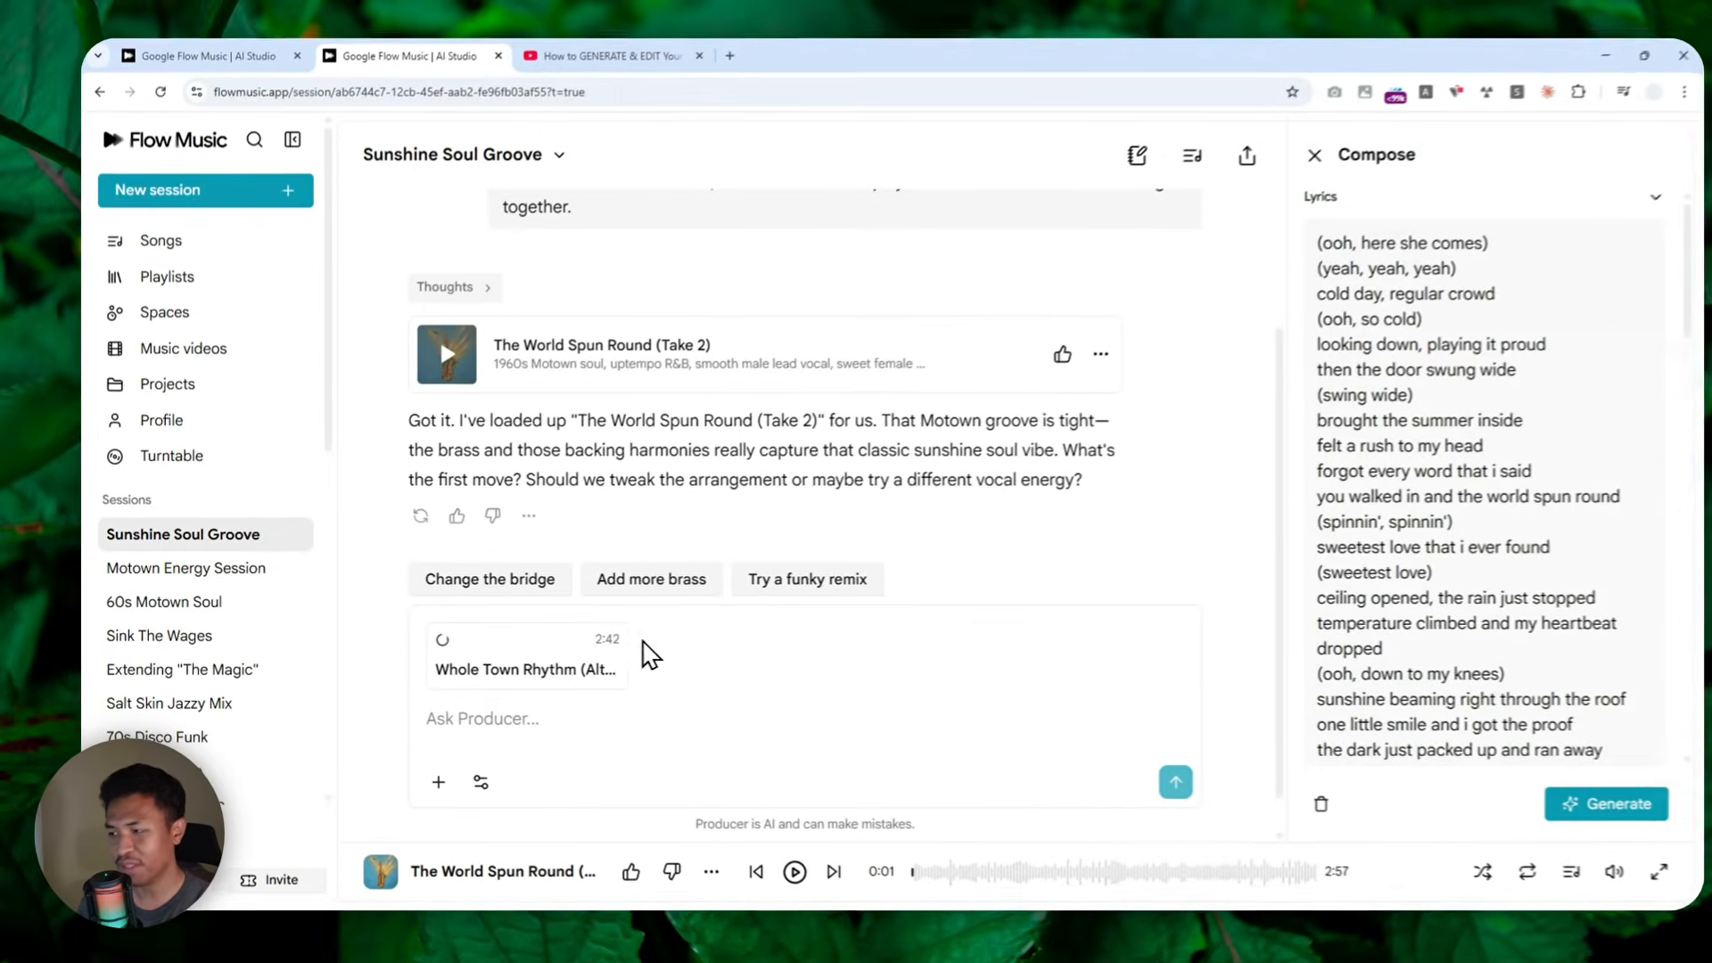
- Preview the attached Whole Town Rhythm track, skipping ahead through it several times
{"action": "left_click_drag", "start_coordinate": [1041, 439], "coordinate": [776, 82]}
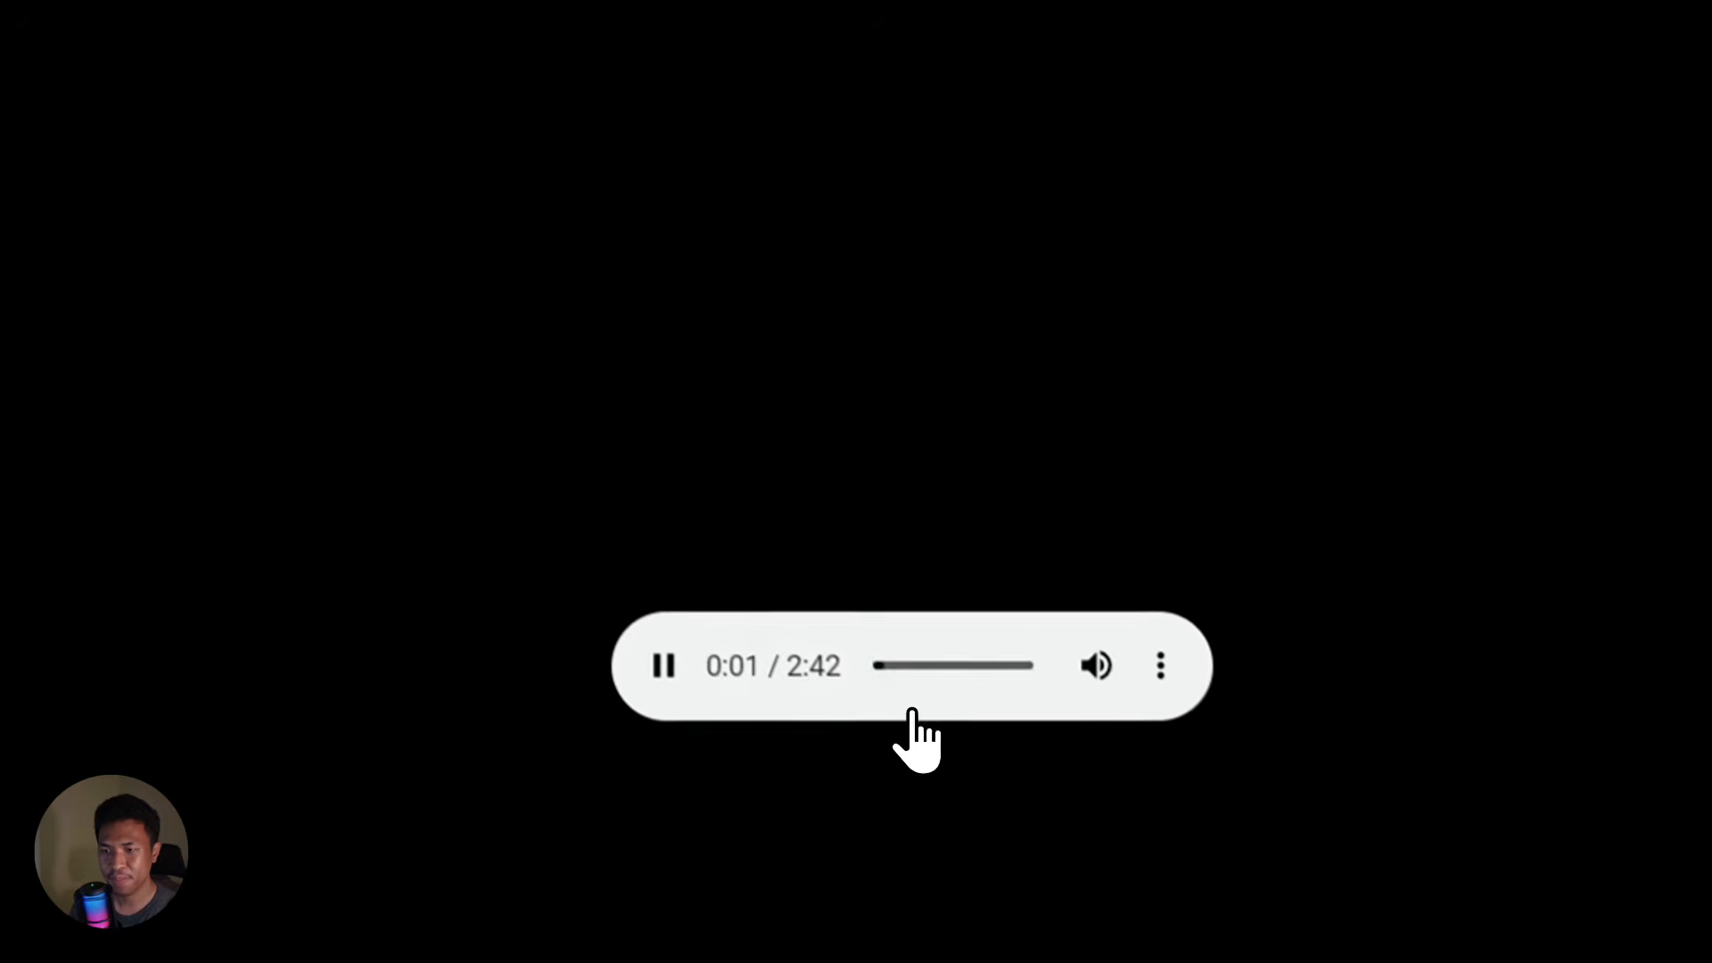
{"action": "left_click", "coordinate": [898, 666]}
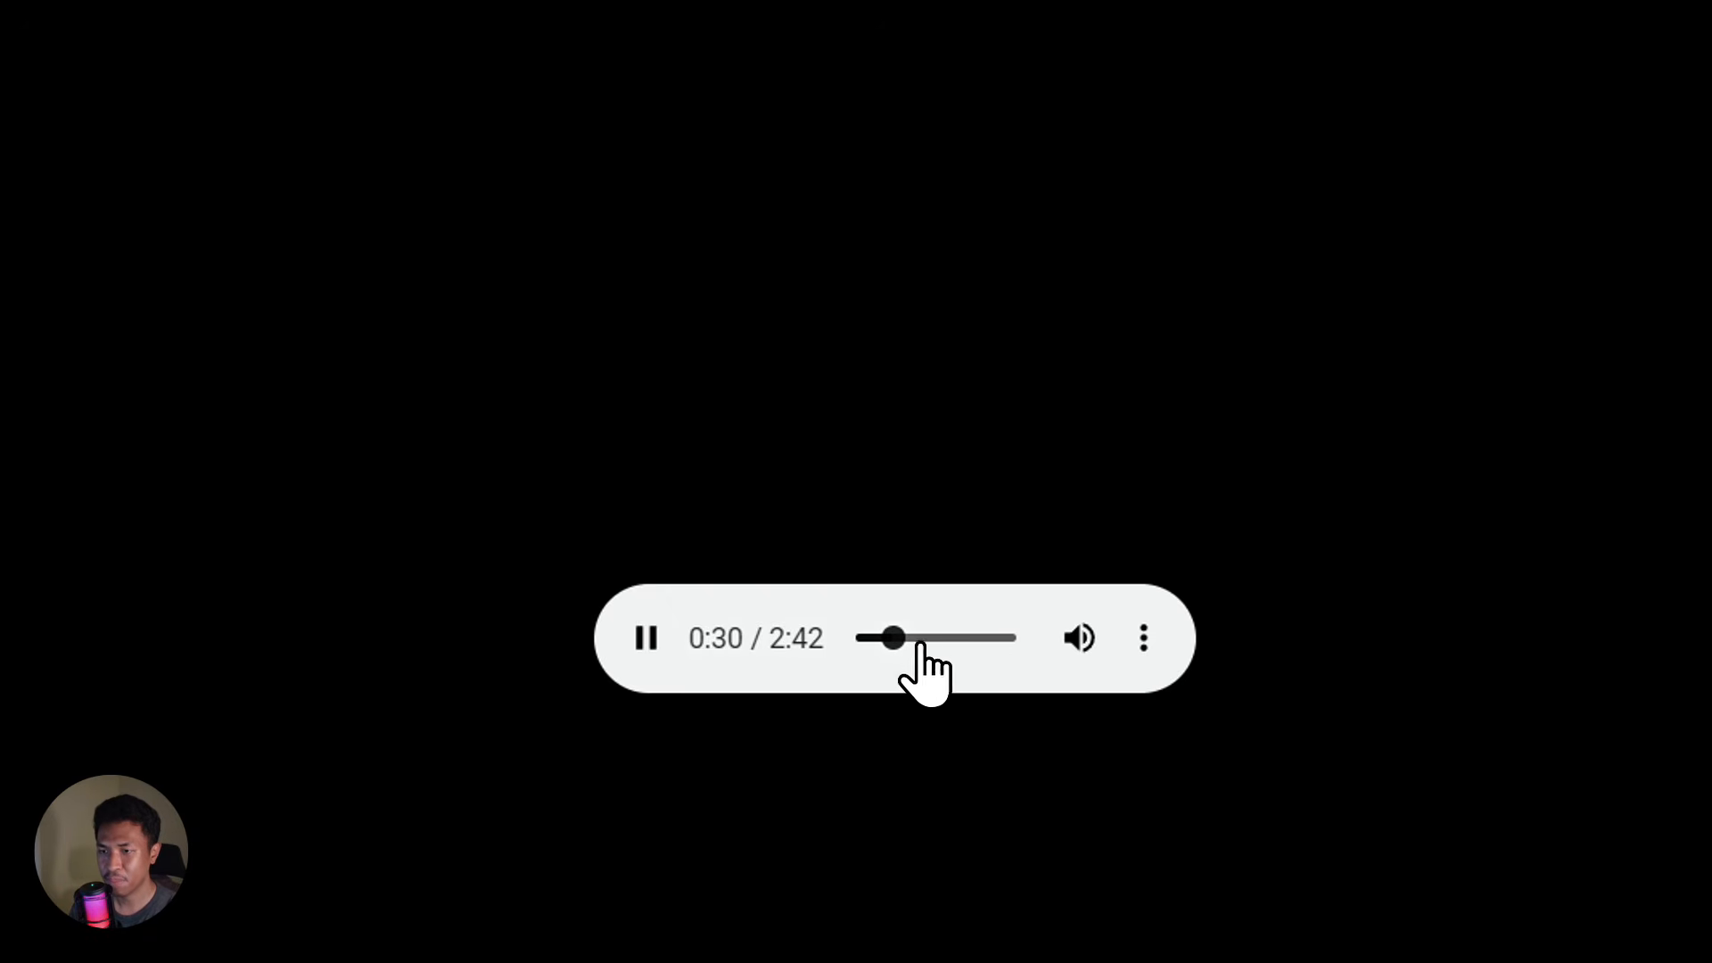
{"action": "left_click", "coordinate": [907, 639]}
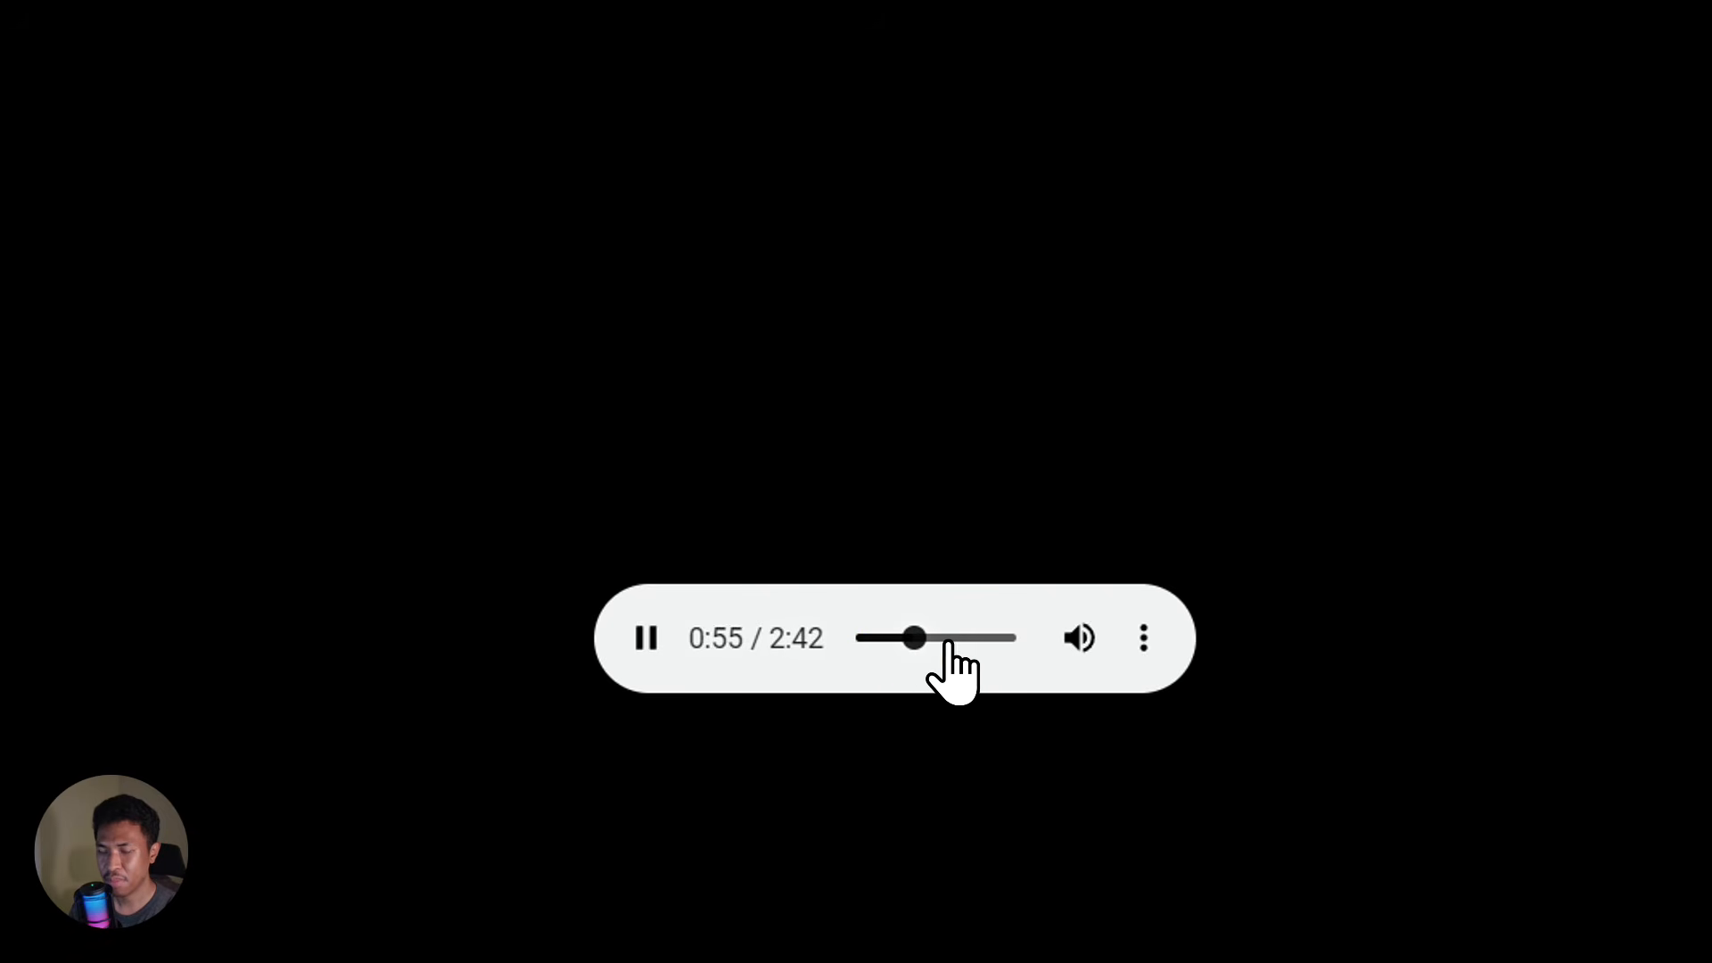
{"action": "left_click", "coordinate": [948, 642]}
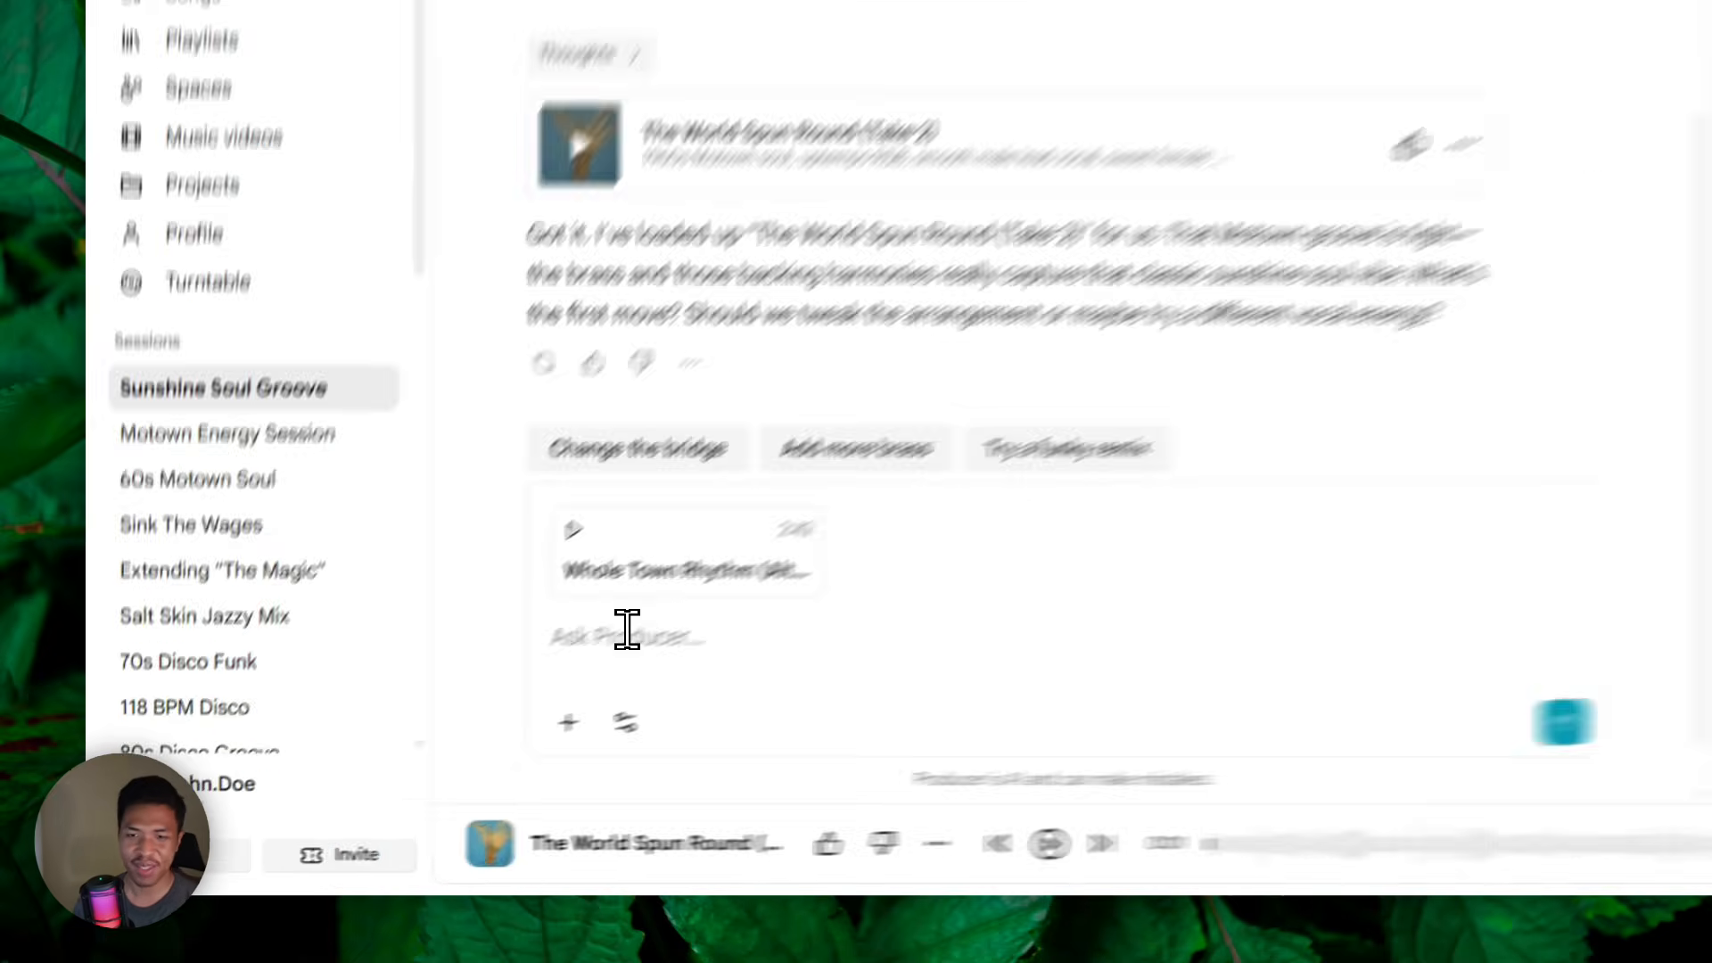
- Write a request to fuse both songs naturally, sound good, make the Motown genre more prominent and keep the Motown song's original lyric
{"action": "left_click", "coordinate": [463, 708]}
{"action": "key", "text": "ctrl+space"}
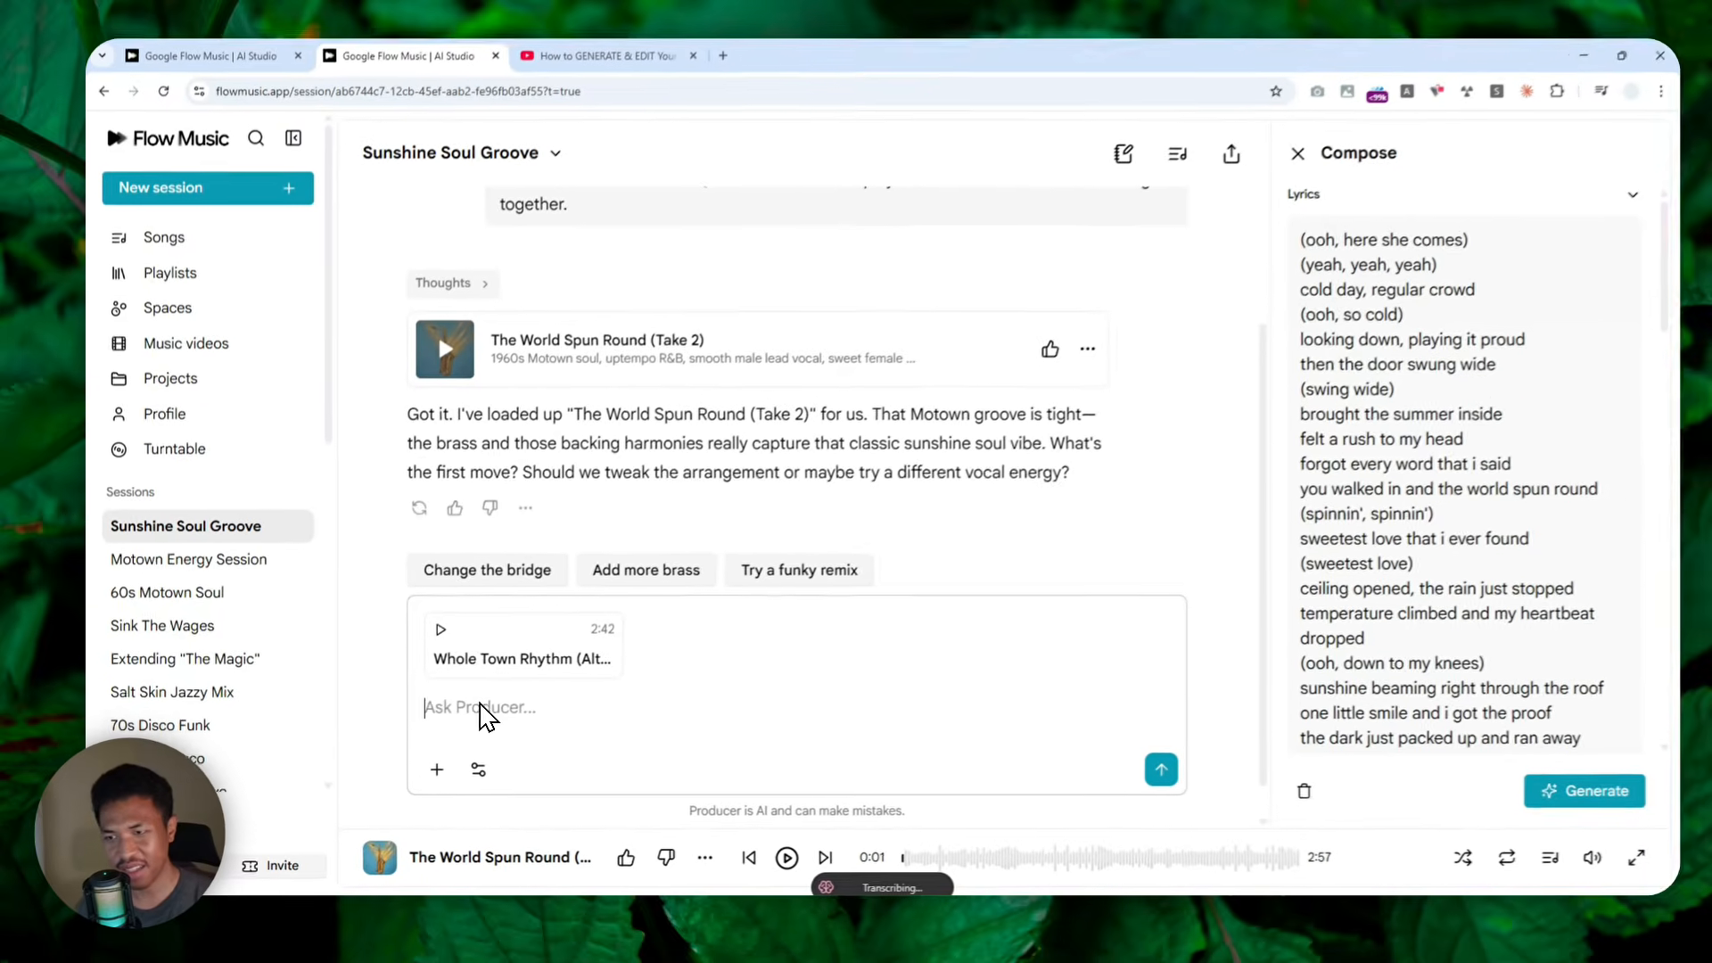
{"action": "type", "text": "Please fuse this music with that music naturally, and I want it to sound good, but I want the Moutown genre to be more prominent, and also you can keep the original lyric in the Moutown song."}
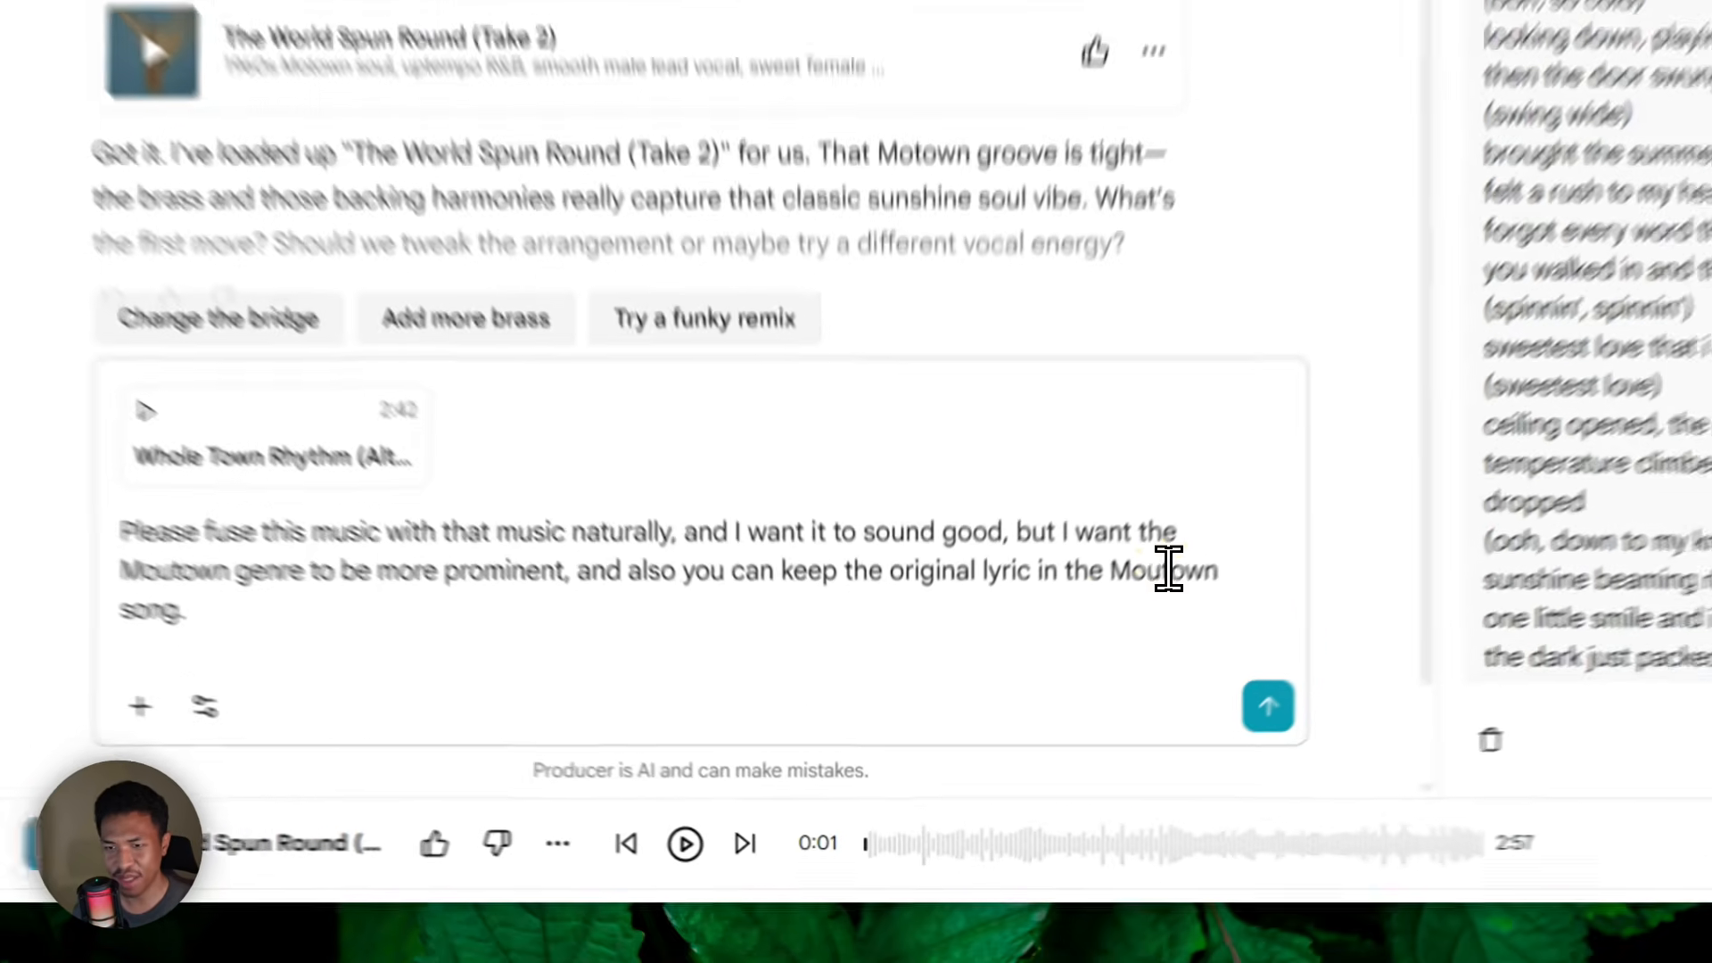
- Correct the misspelled genre name in the fusion request, entering "Motown" before "song" and "Mowtown" before "genre"
{"action": "double_click", "coordinate": [1061, 689]}
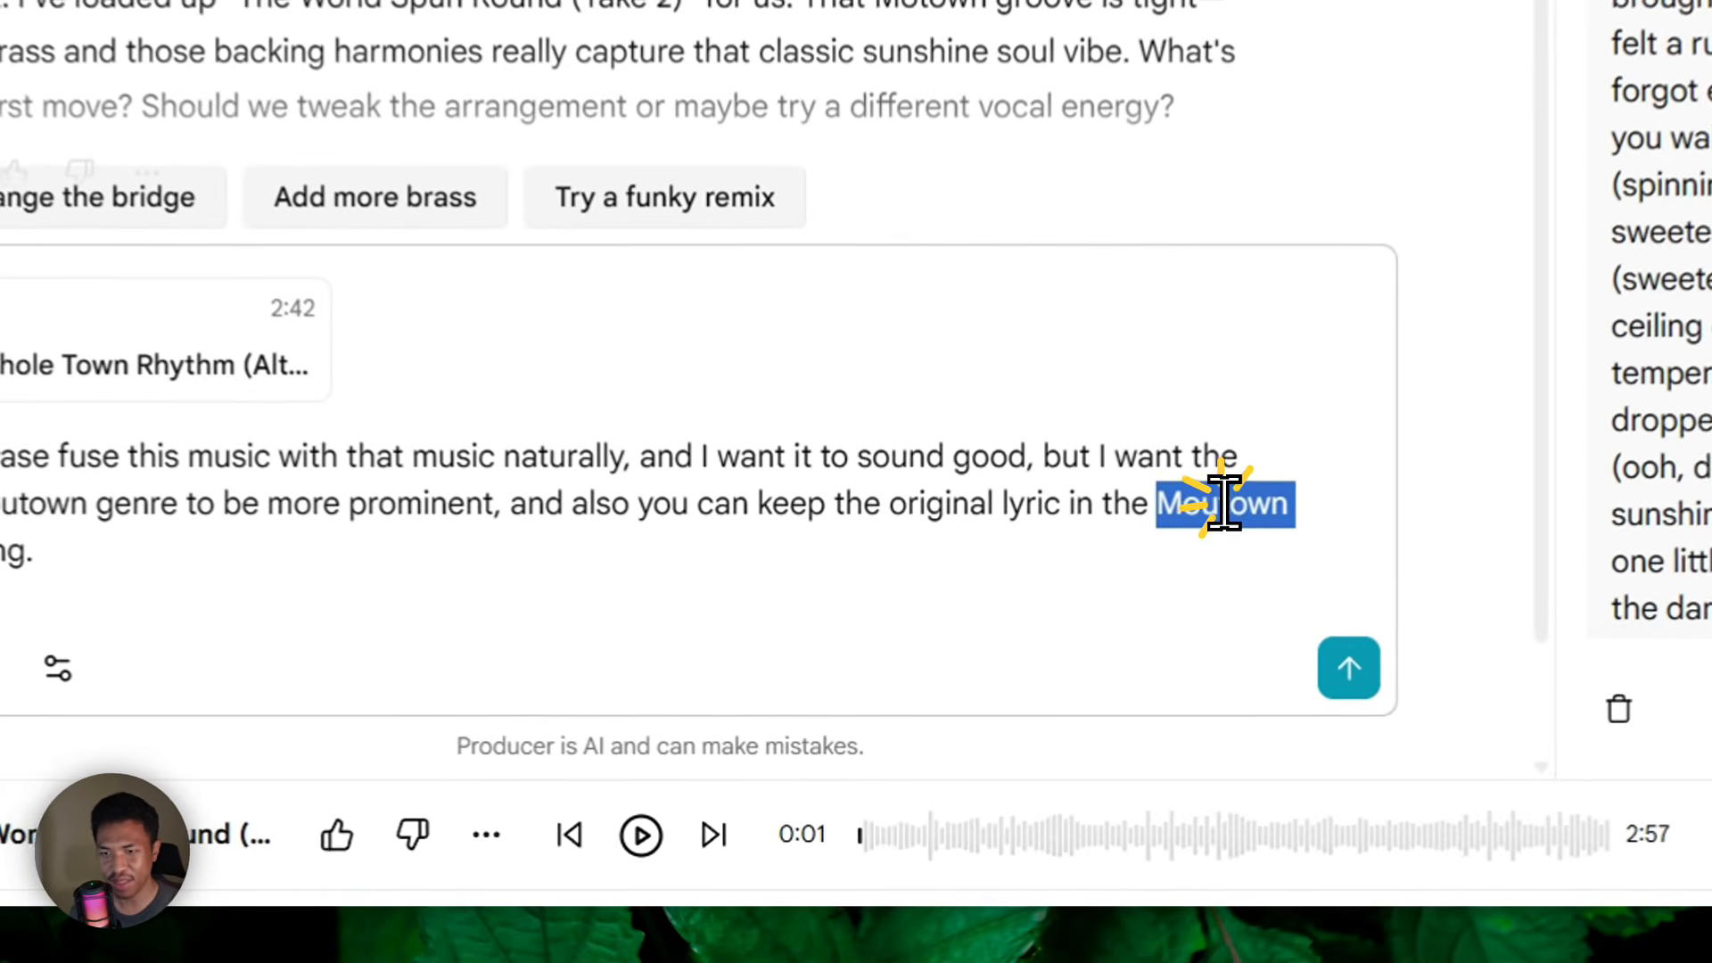
{"action": "type", "text": "Motown"}
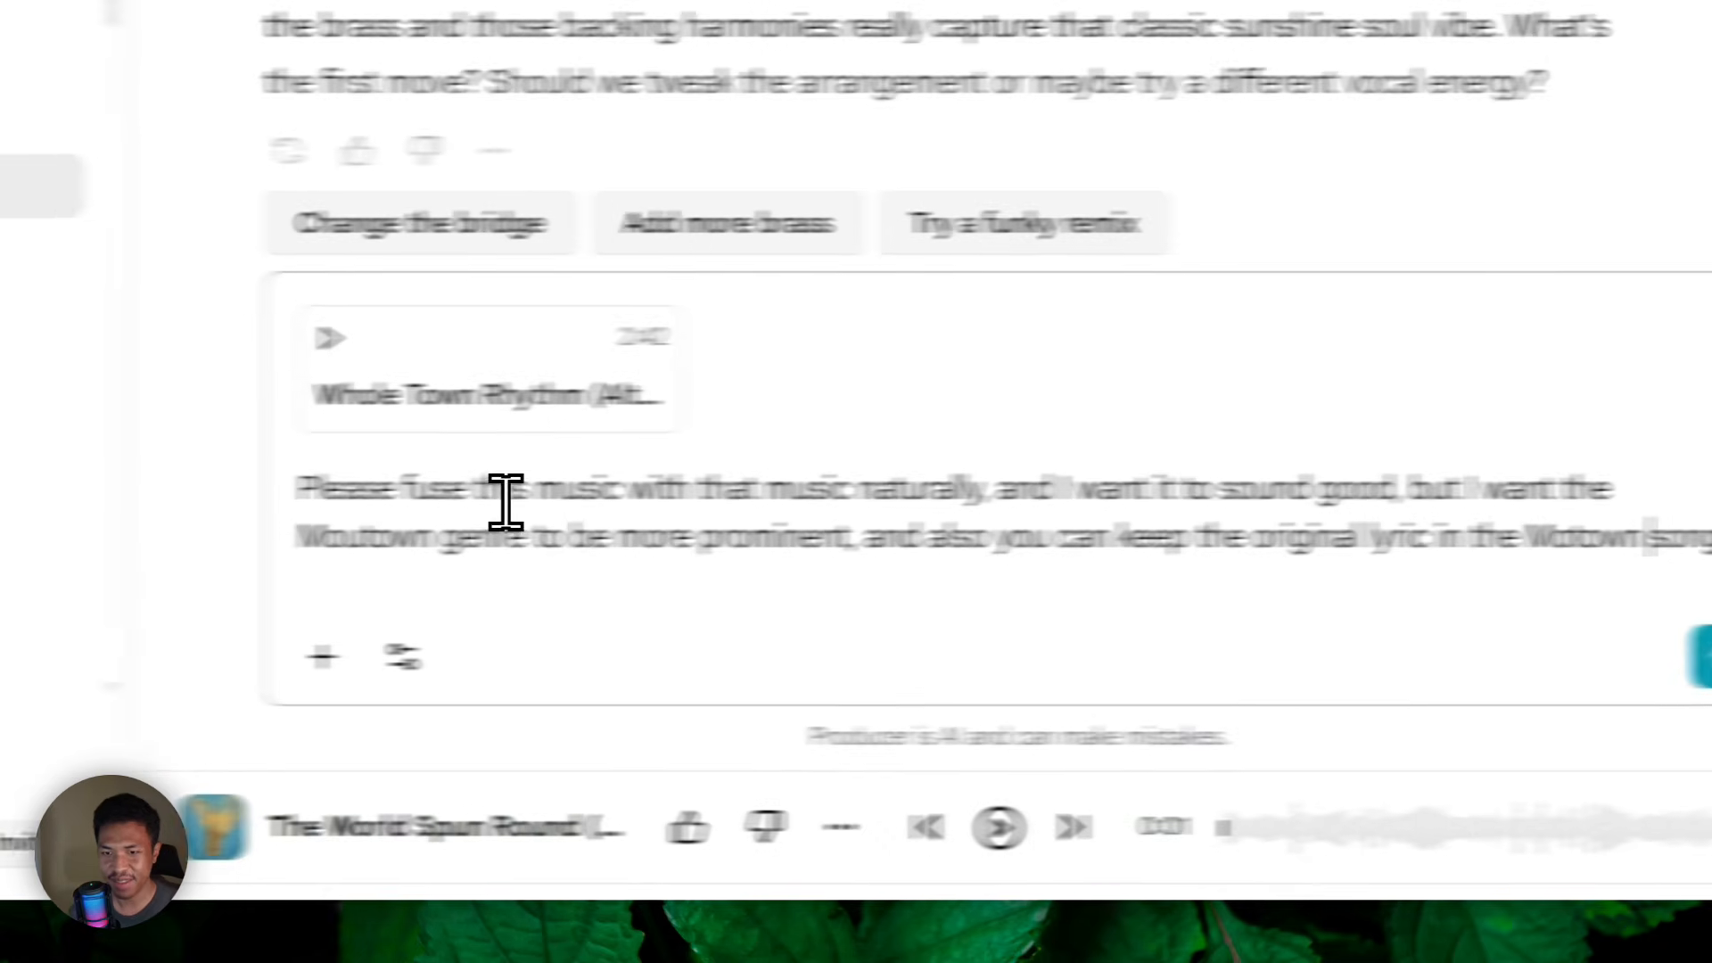
{"action": "double_click", "coordinate": [339, 535]}
{"action": "type", "text": "Motown"}
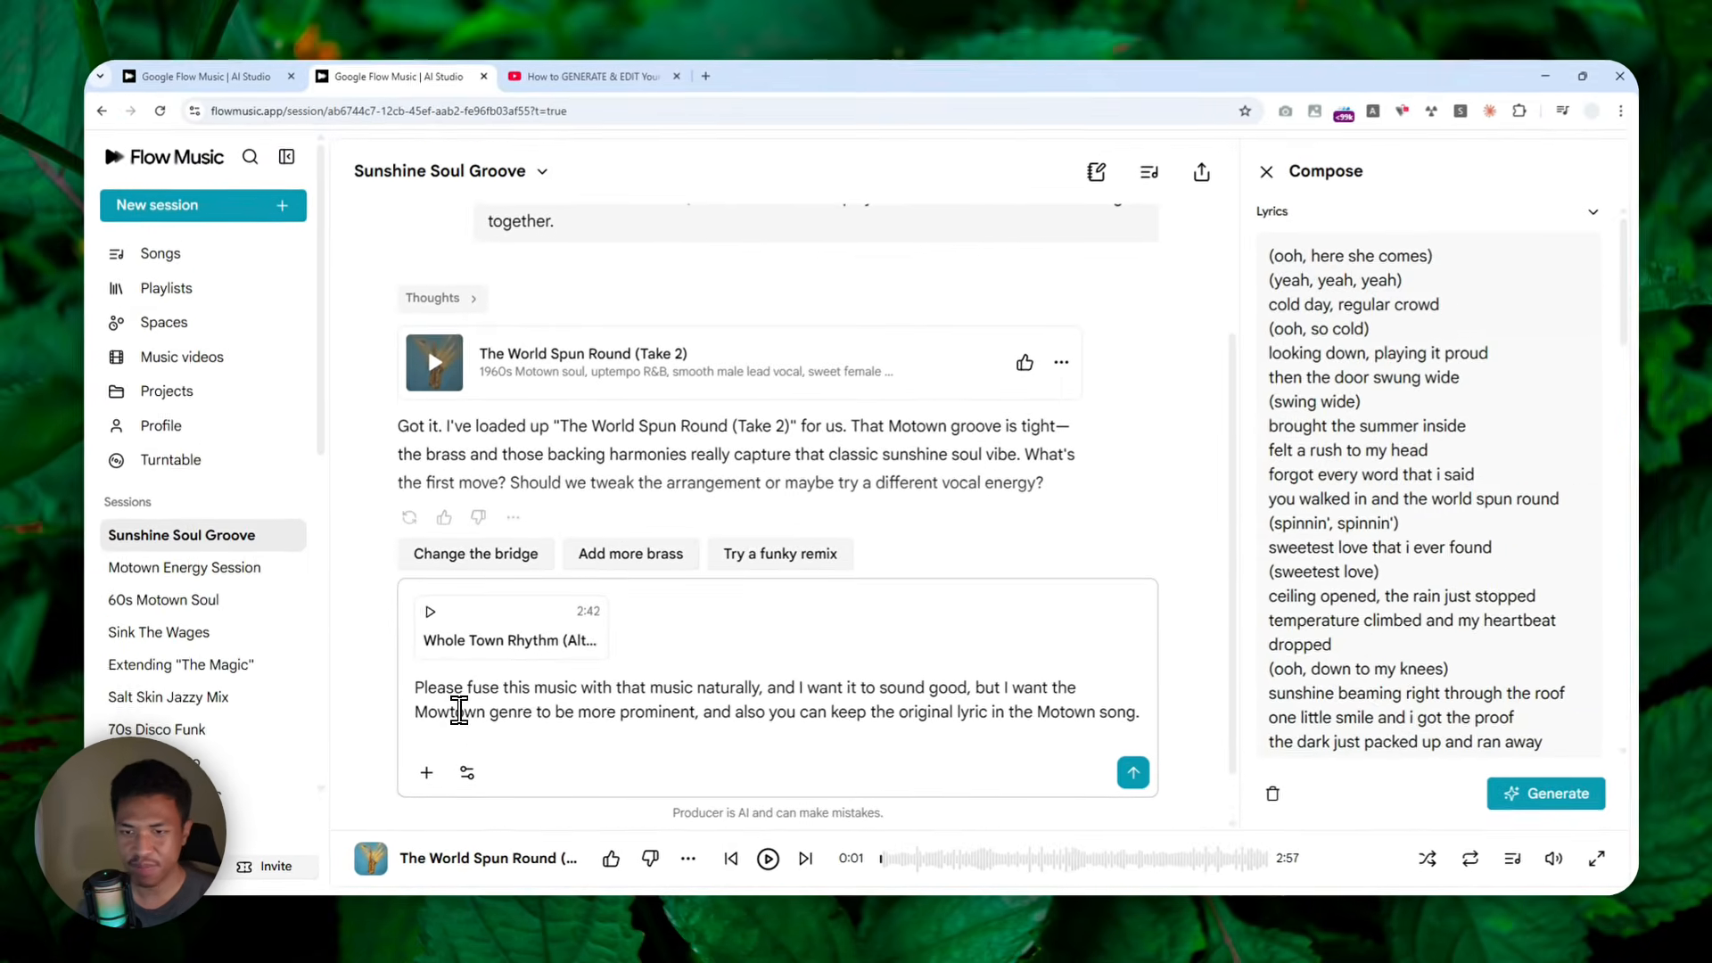
{"action": "key", "text": "ctrl+Left"}
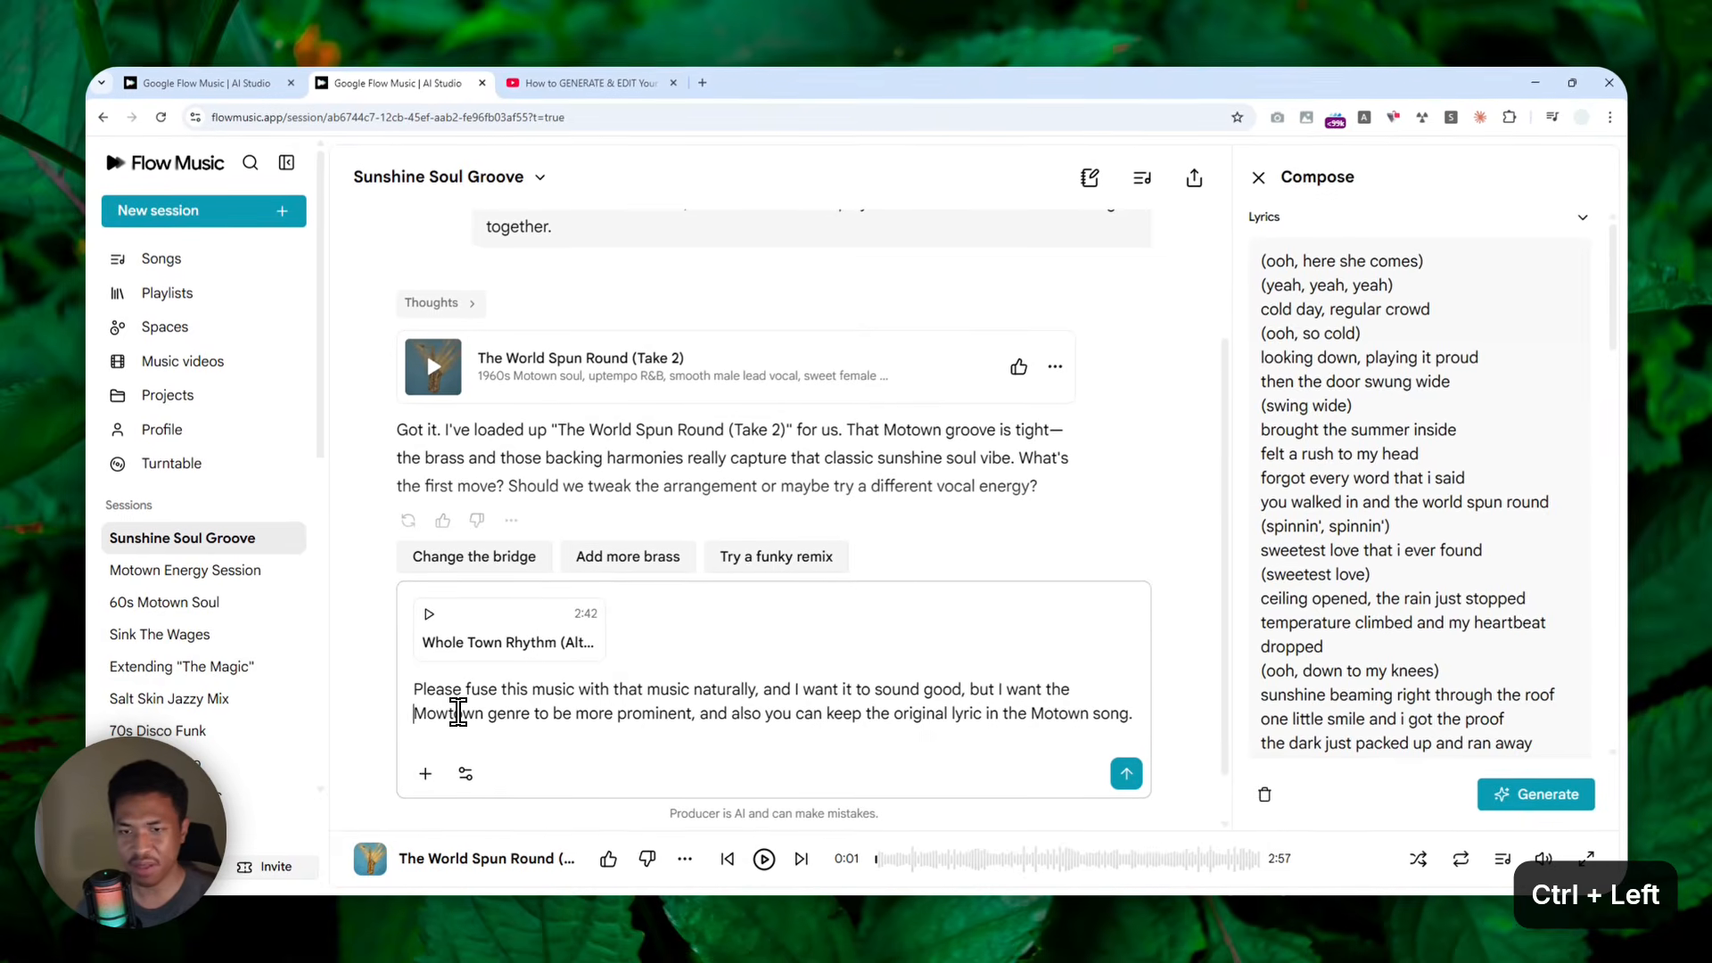
{"action": "key", "text": "ctrl+shift+Right"}
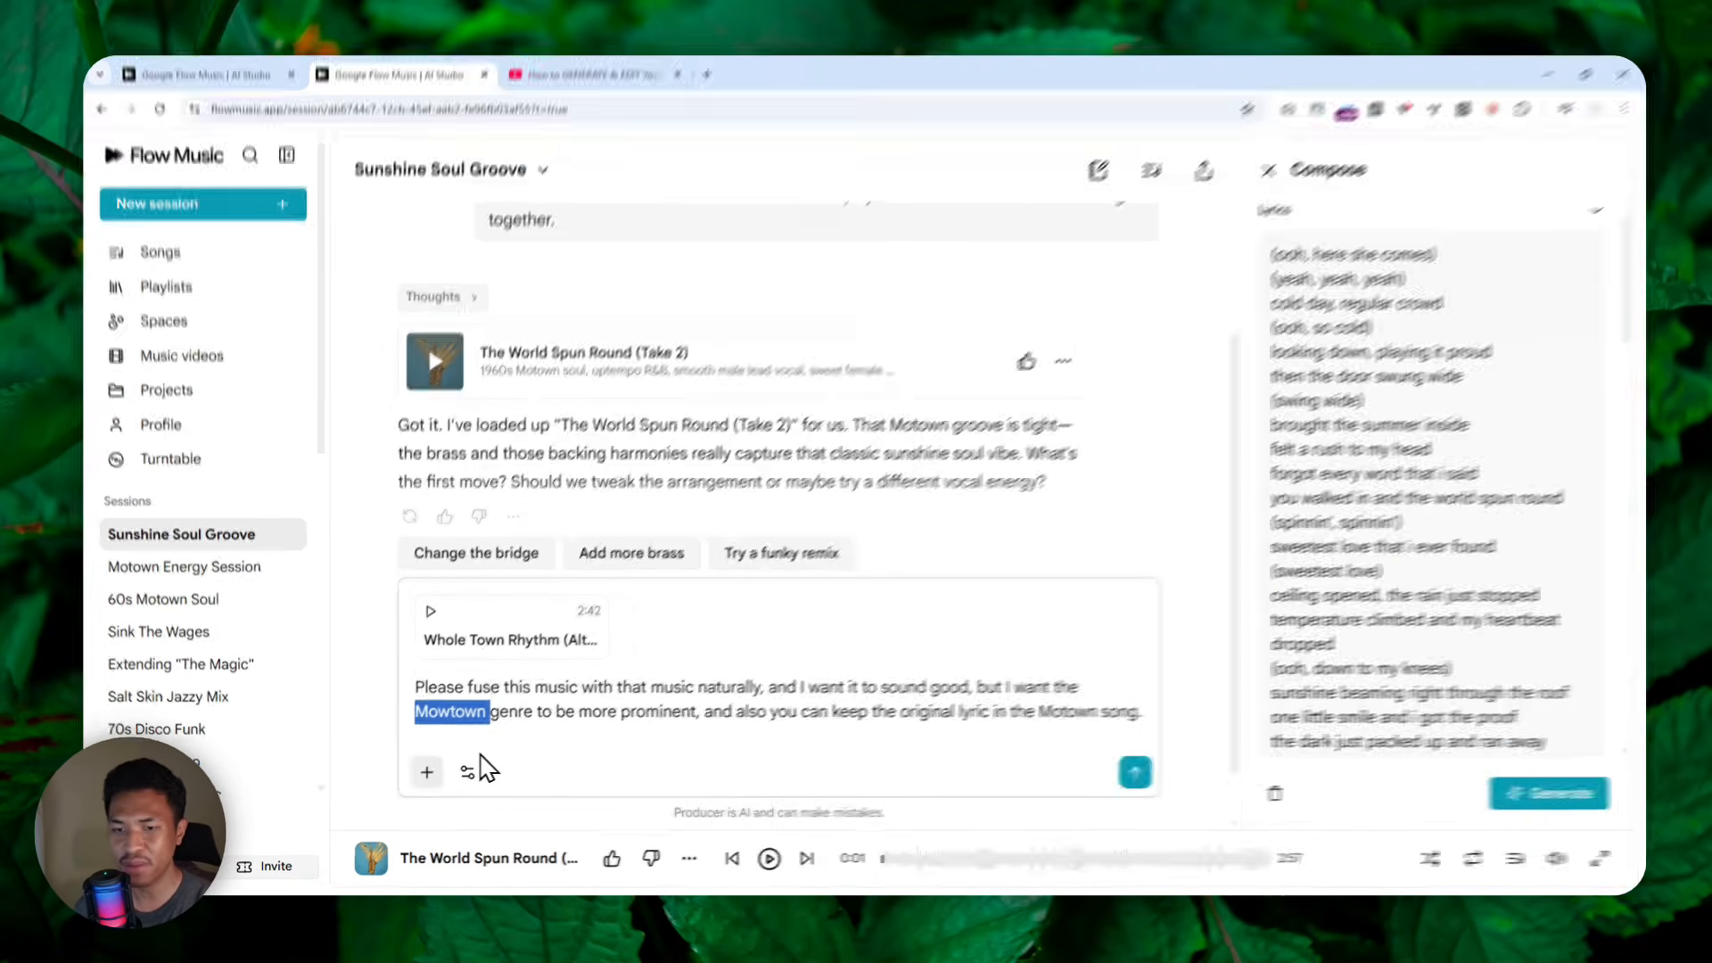
- Check the Instrument, Ghostwriter and Producer model settings for the message and send the fusion request
{"action": "left_click", "coordinate": [469, 770]}
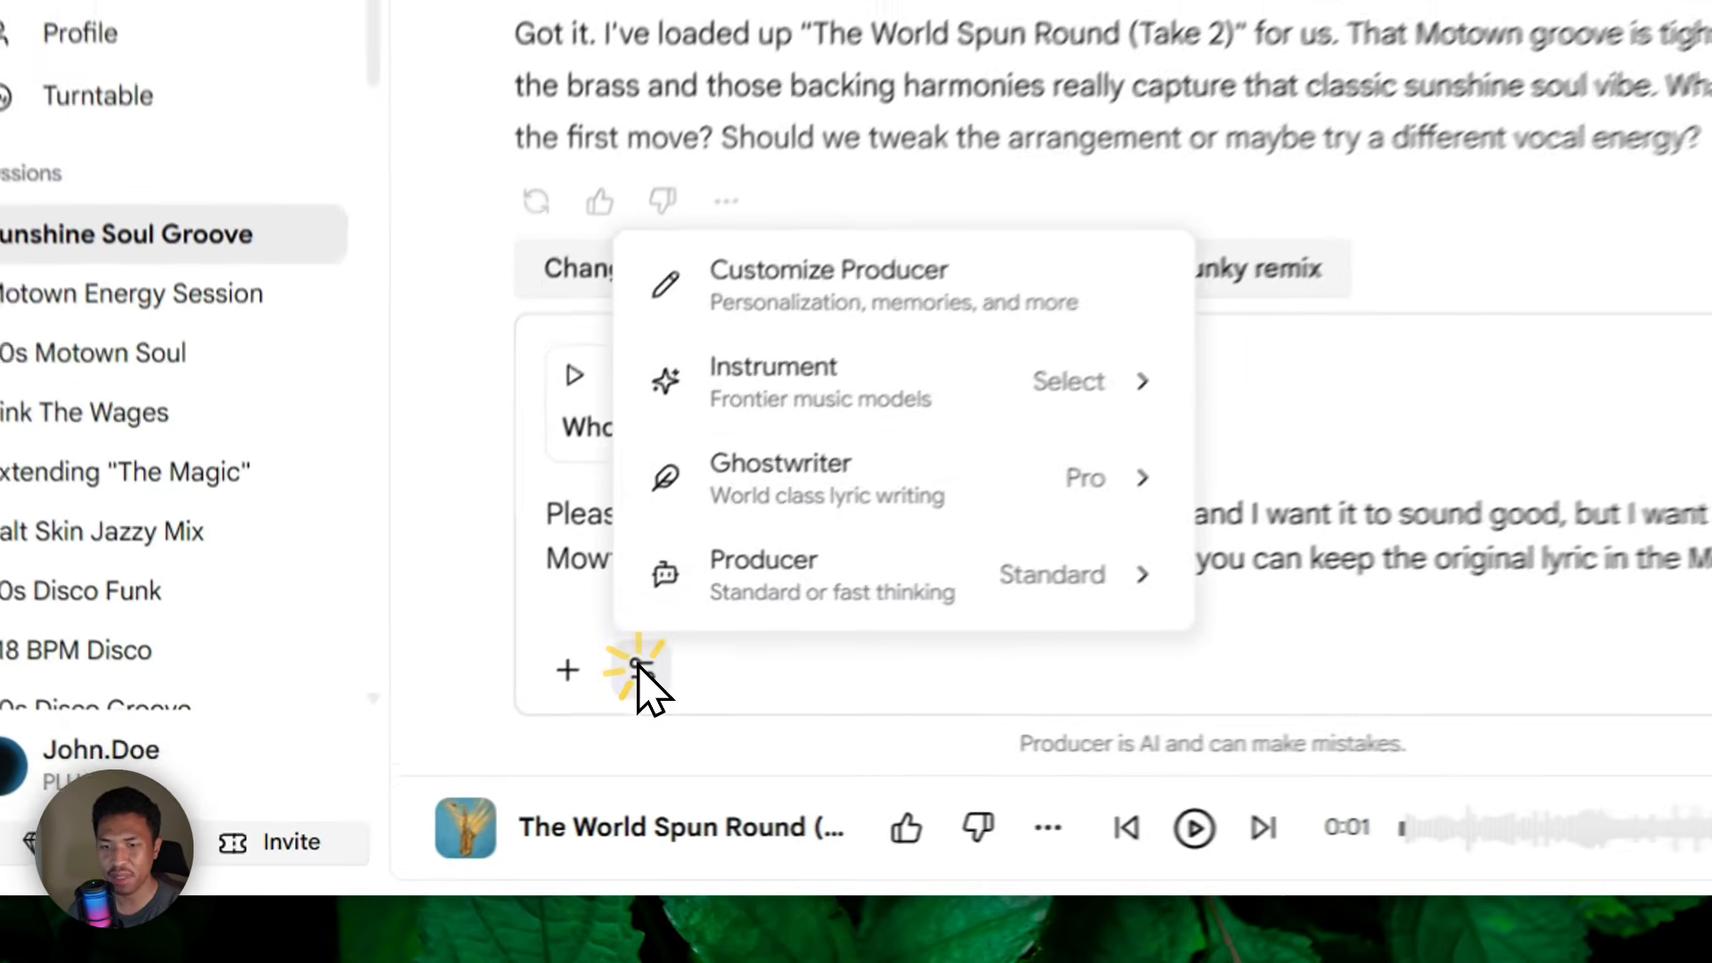
{"action": "mouse_move", "coordinate": [629, 633]}
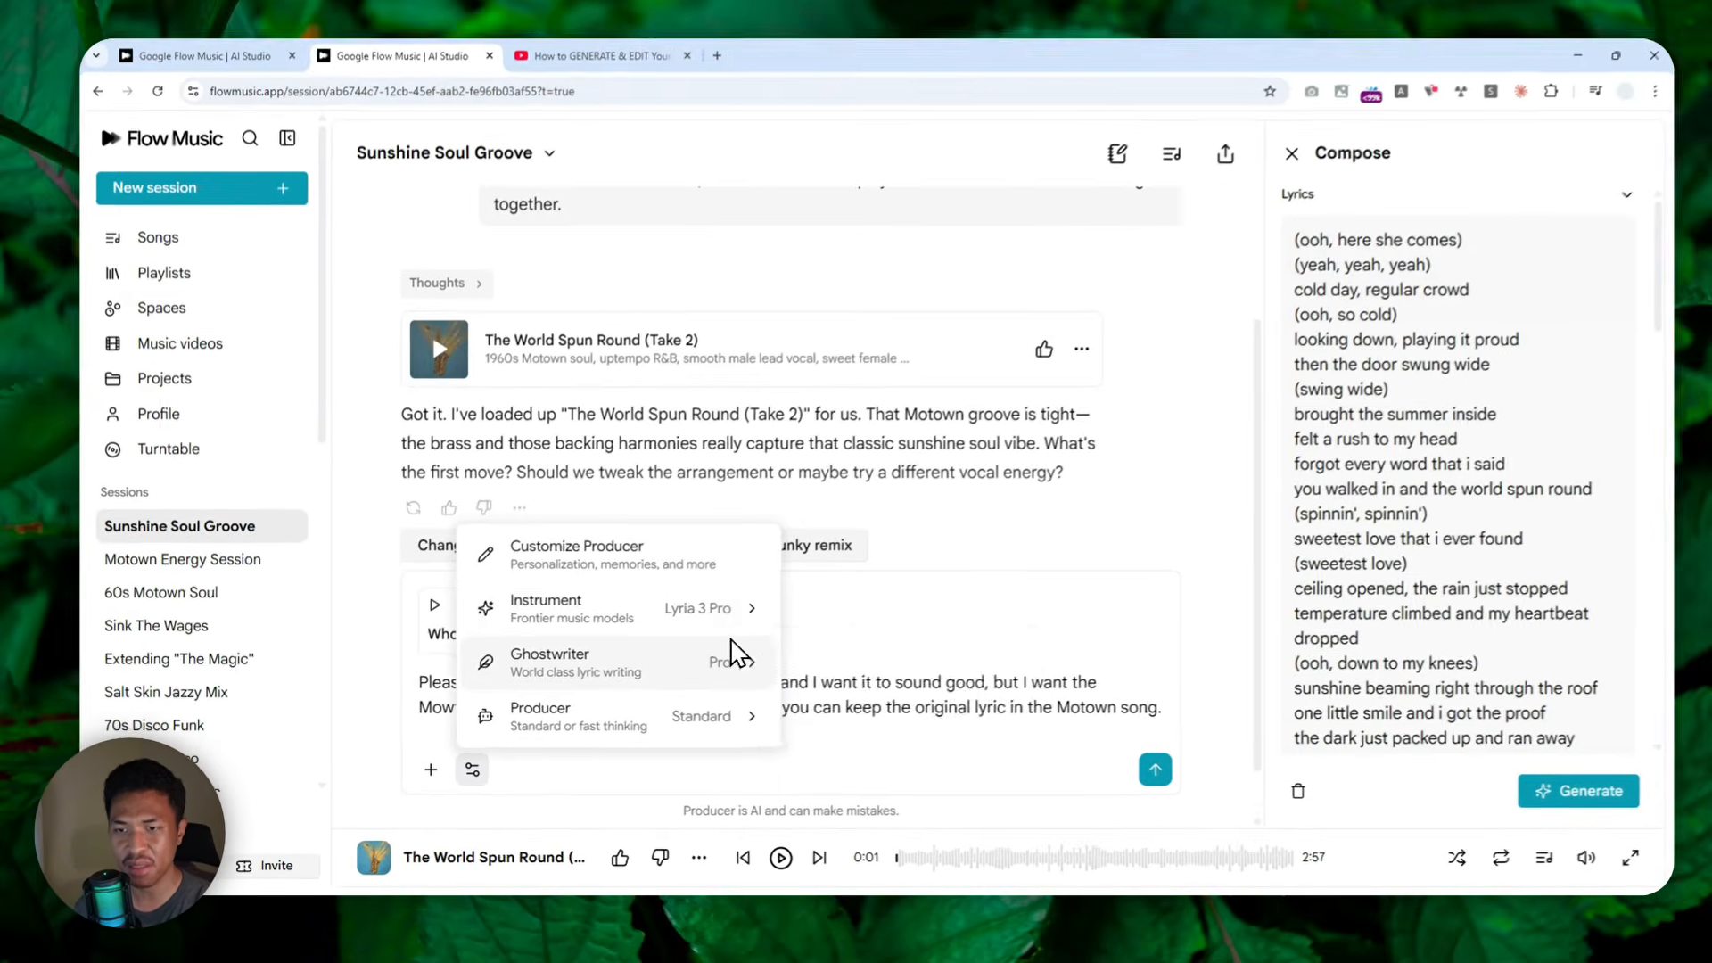
{"action": "mouse_move", "coordinate": [748, 676]}
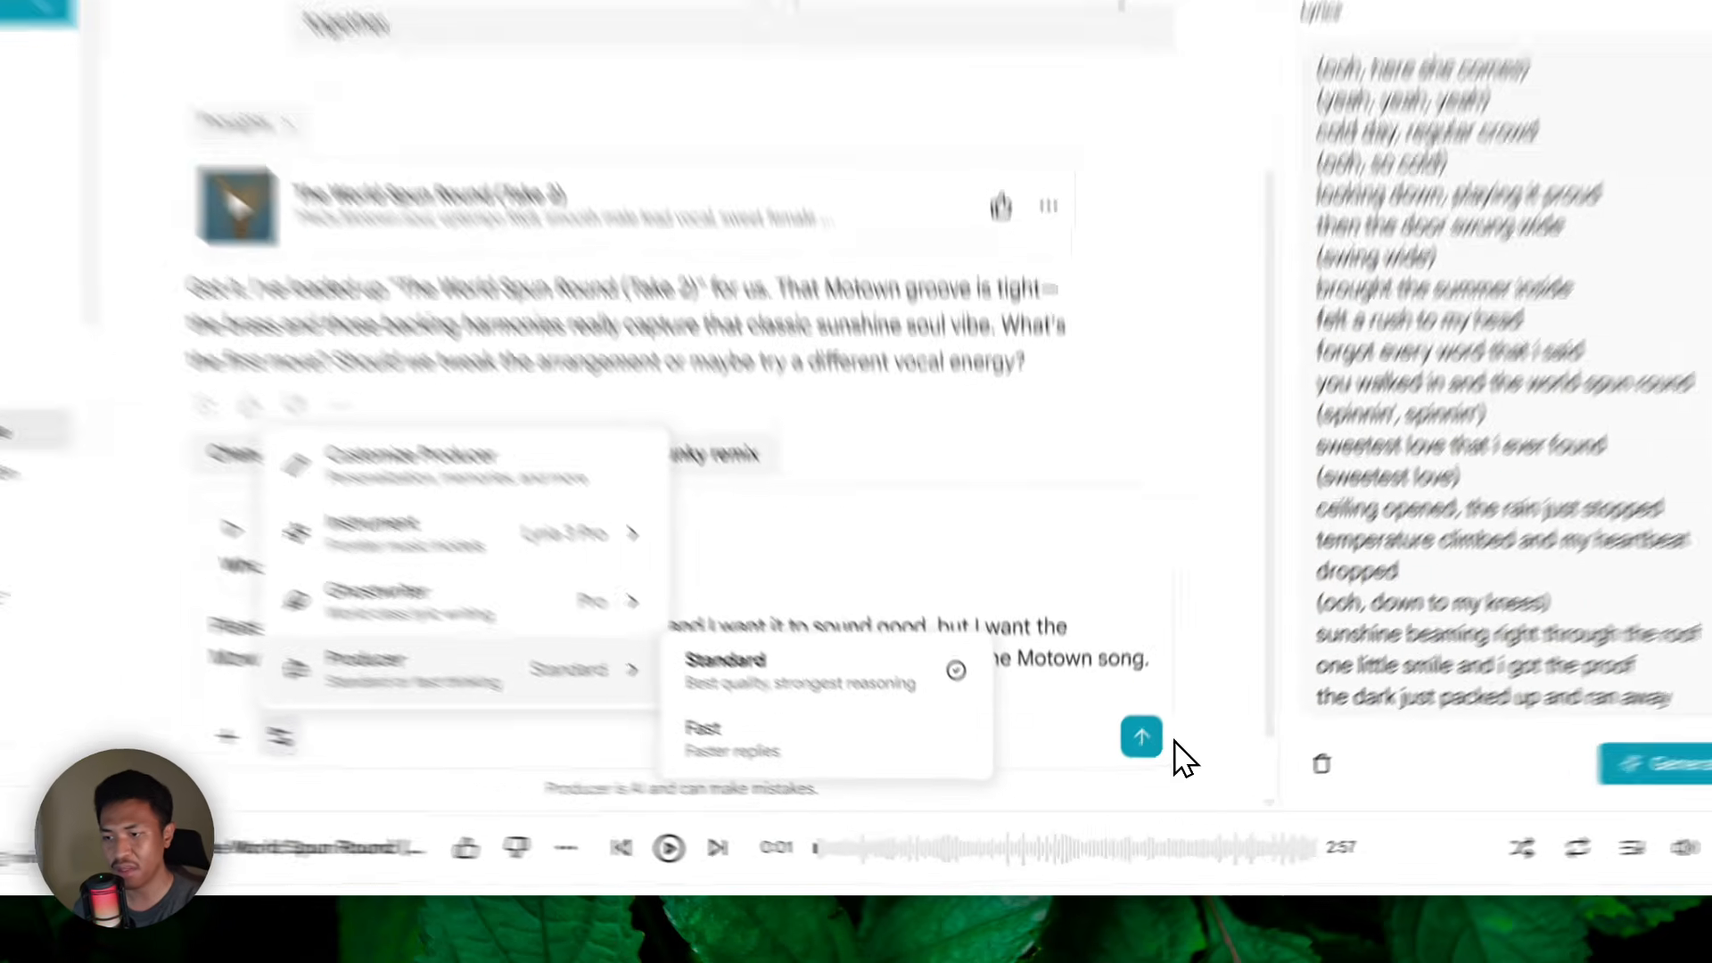
{"action": "left_click", "coordinate": [1126, 776]}
{"action": "left_click", "coordinate": [1125, 777]}
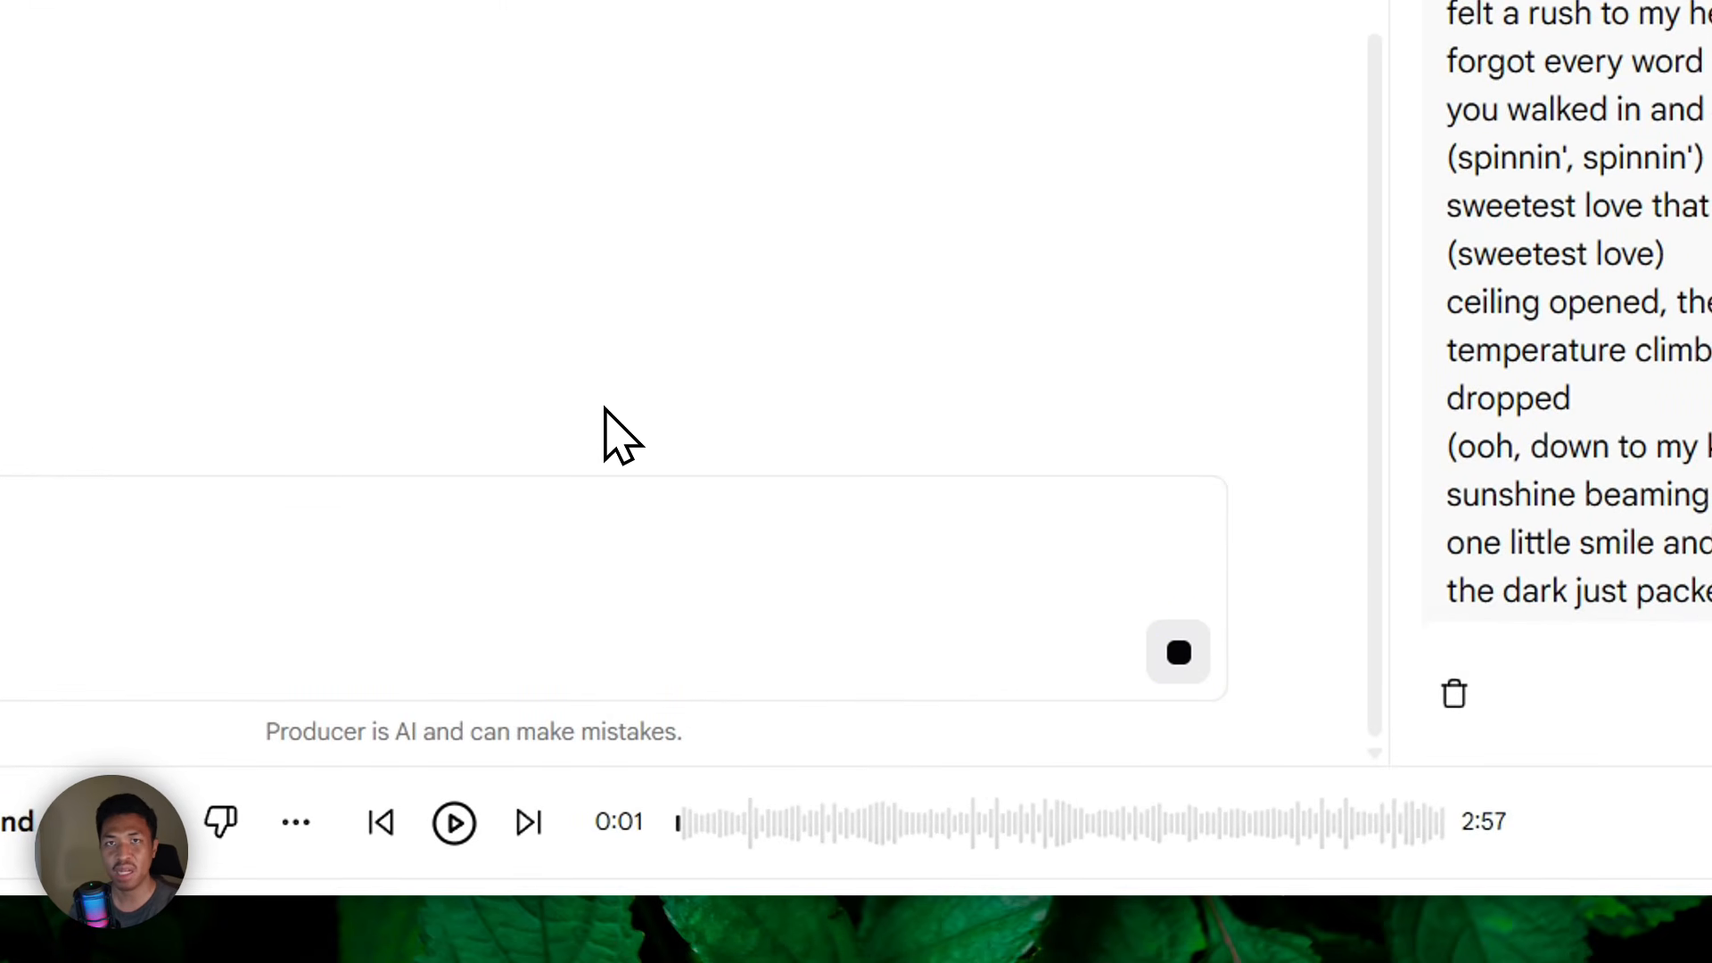
- Preview the generated The World Spun Round (Global Fusion), skipping ahead through the song several times, and pause it
{"action": "left_click", "coordinate": [702, 883]}
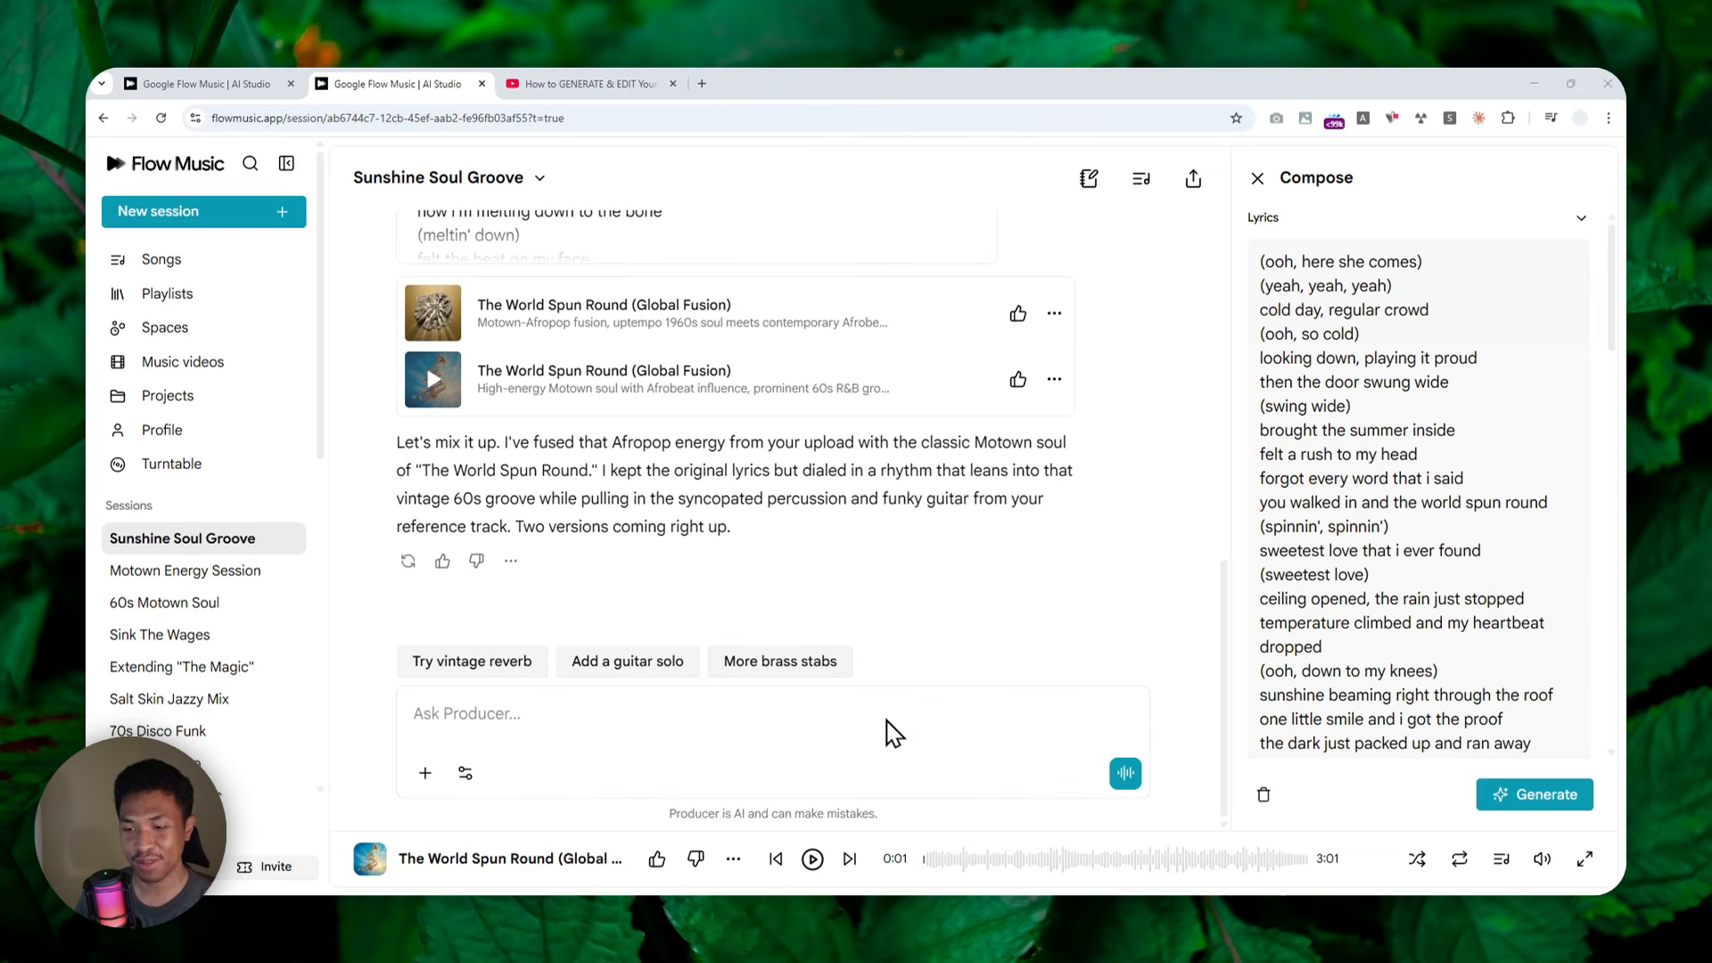
{"action": "left_click", "coordinate": [812, 859]}
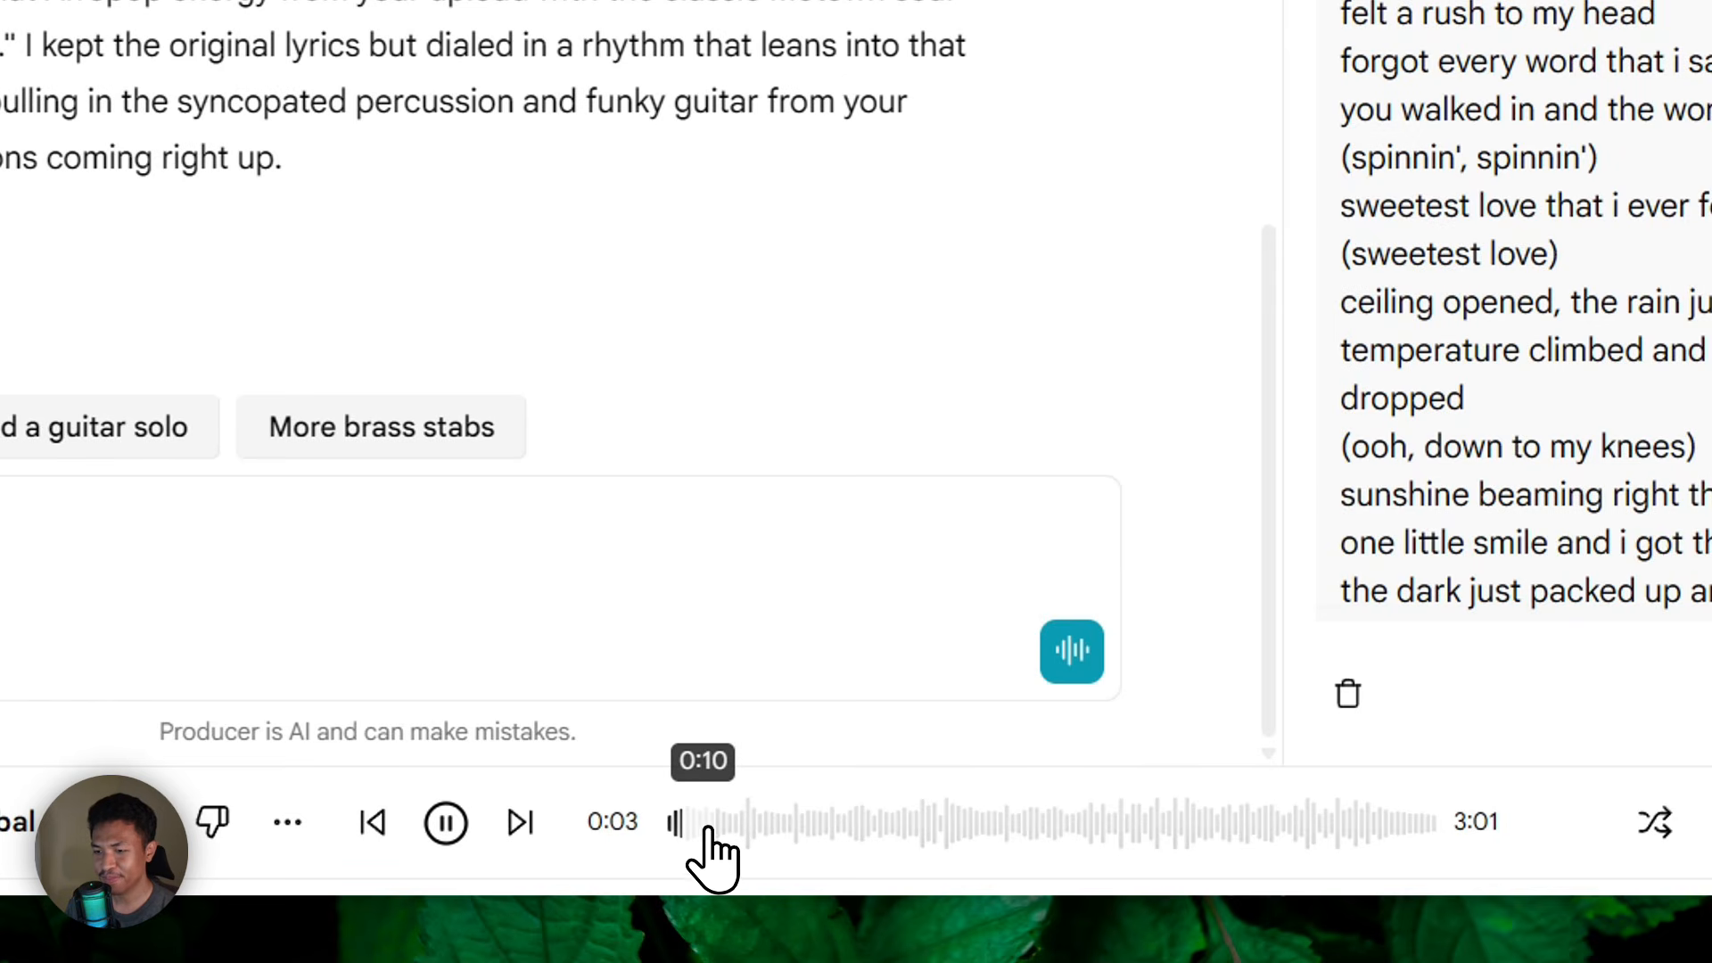
{"action": "left_click", "coordinate": [704, 834]}
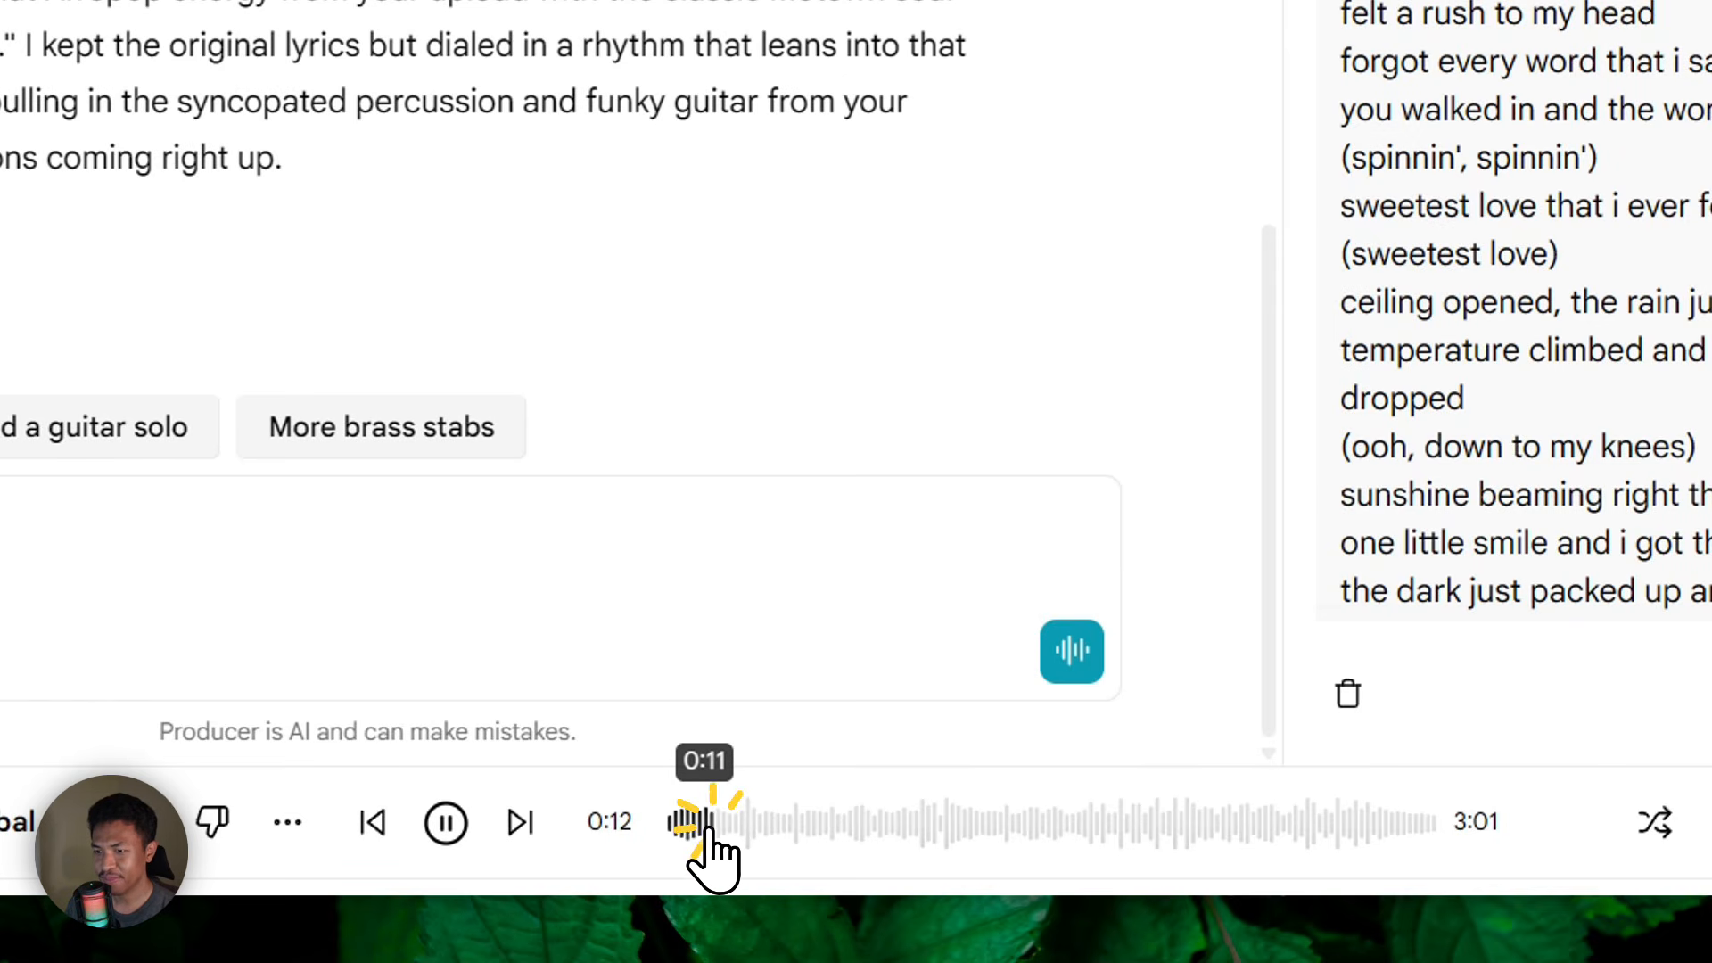
{"action": "left_click", "coordinate": [730, 834]}
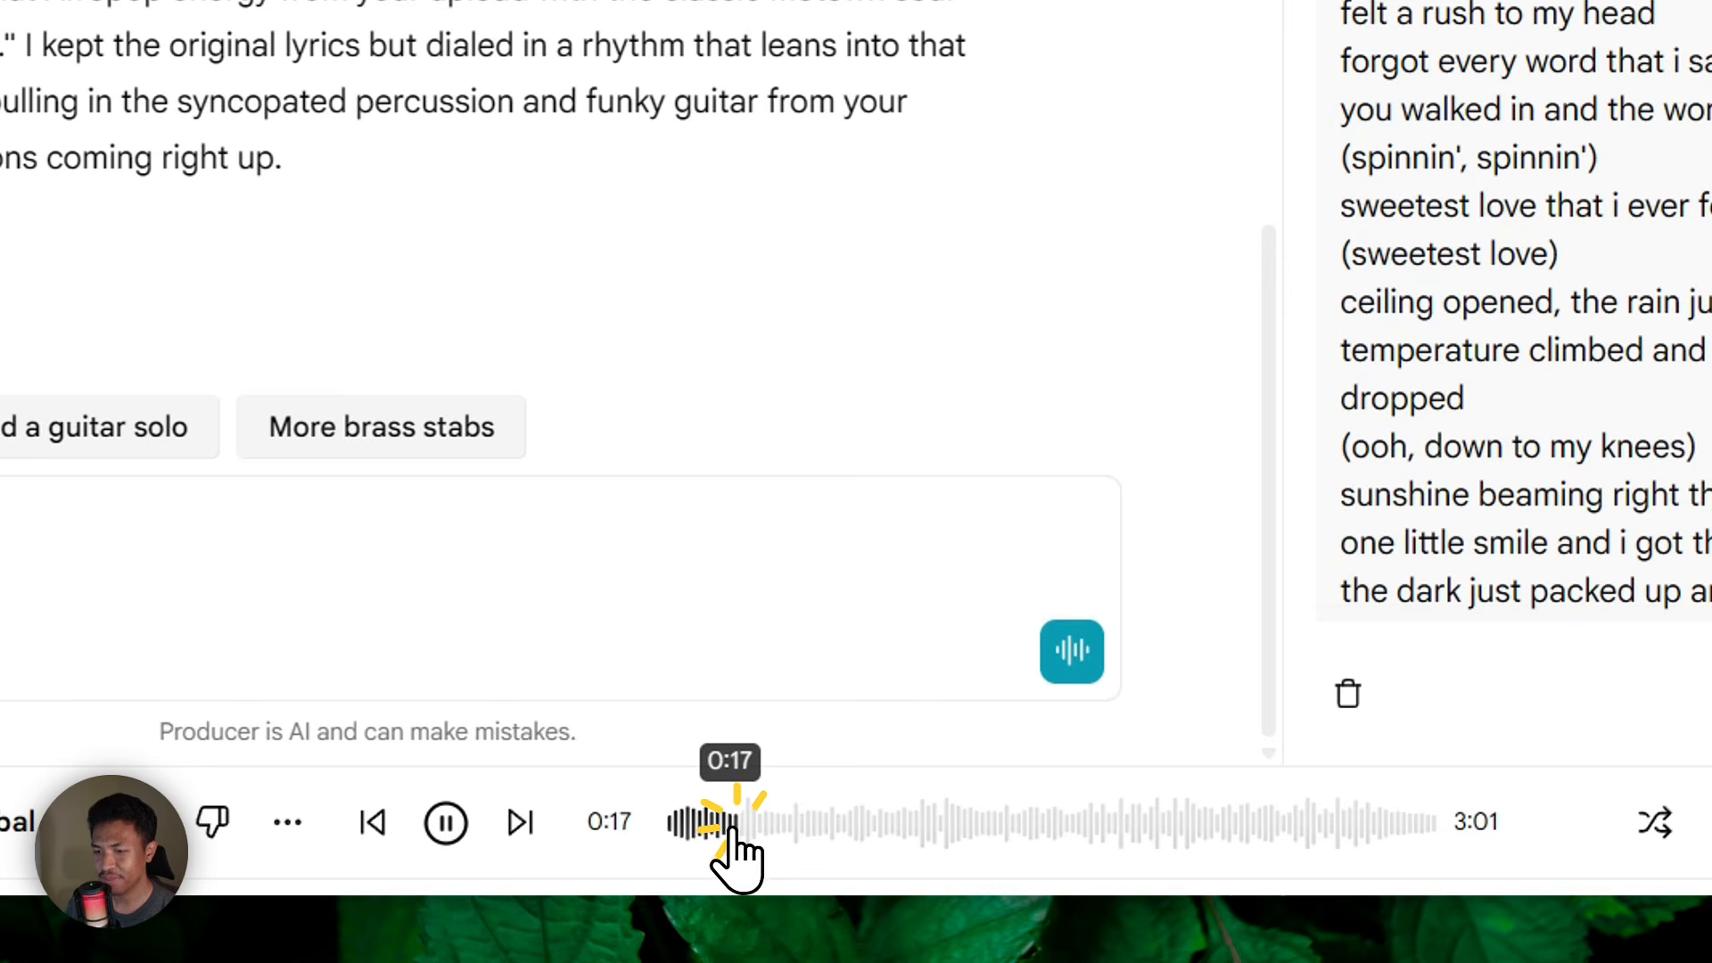
{"action": "left_click", "coordinate": [785, 831]}
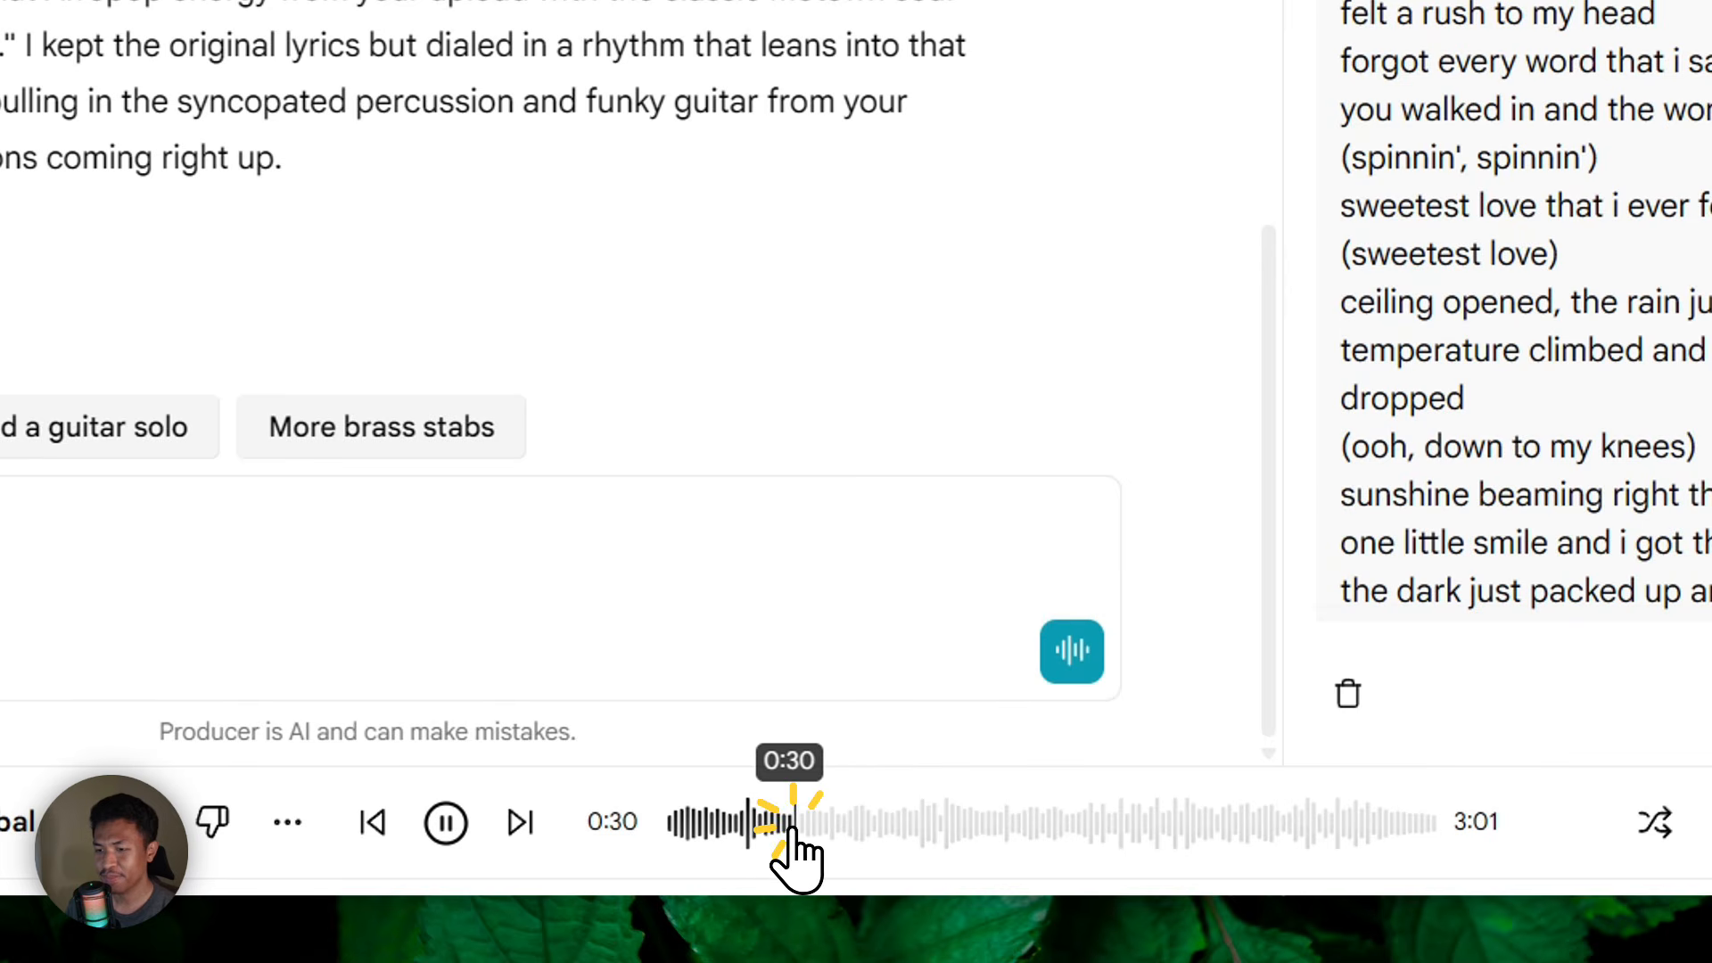
{"action": "left_click", "coordinate": [927, 847]}
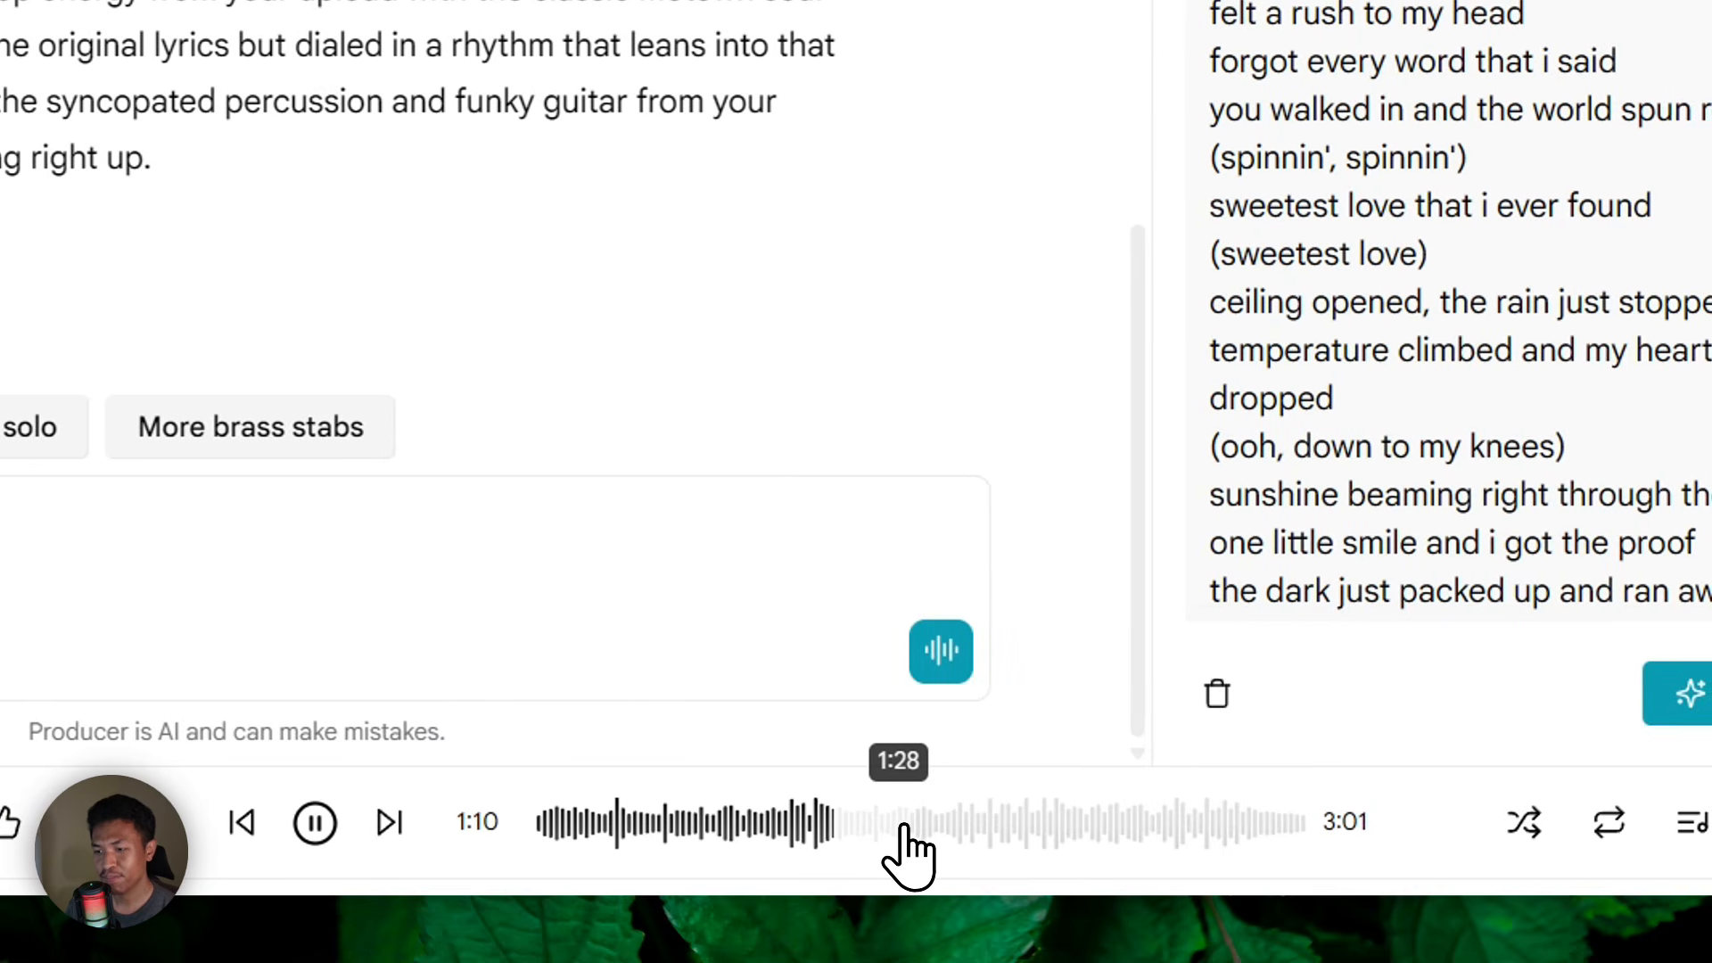
{"action": "left_click", "coordinate": [971, 829]}
{"action": "left_click", "coordinate": [995, 828]}
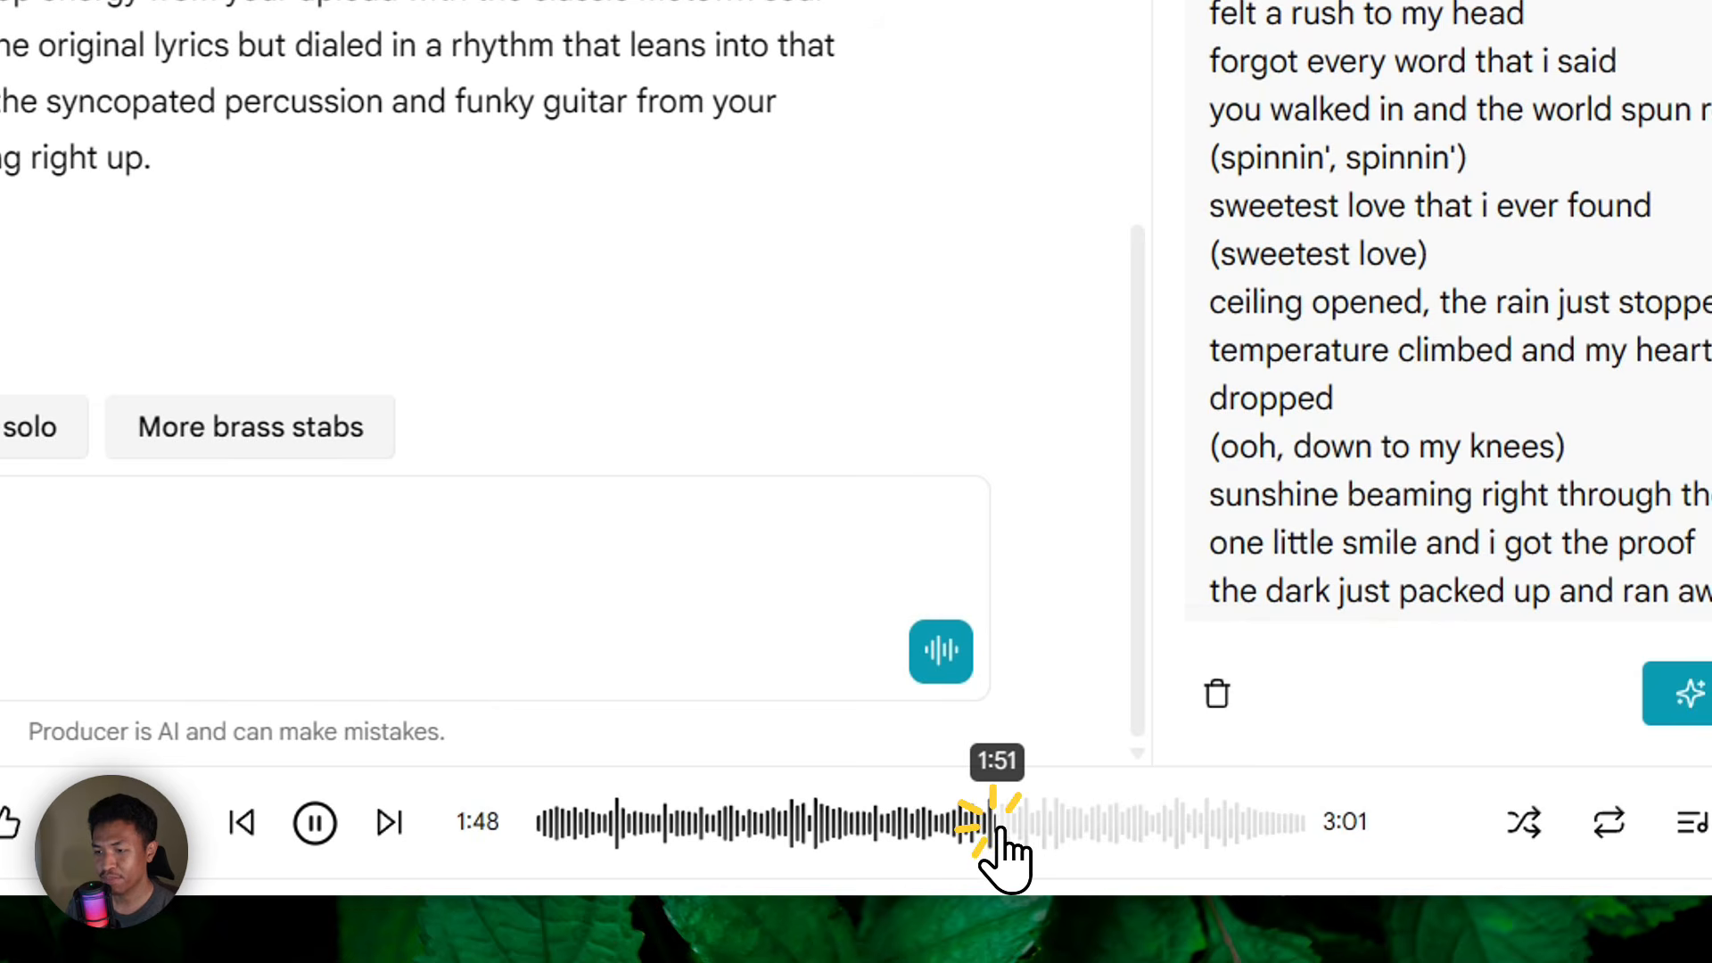
{"action": "left_click", "coordinate": [1023, 826]}
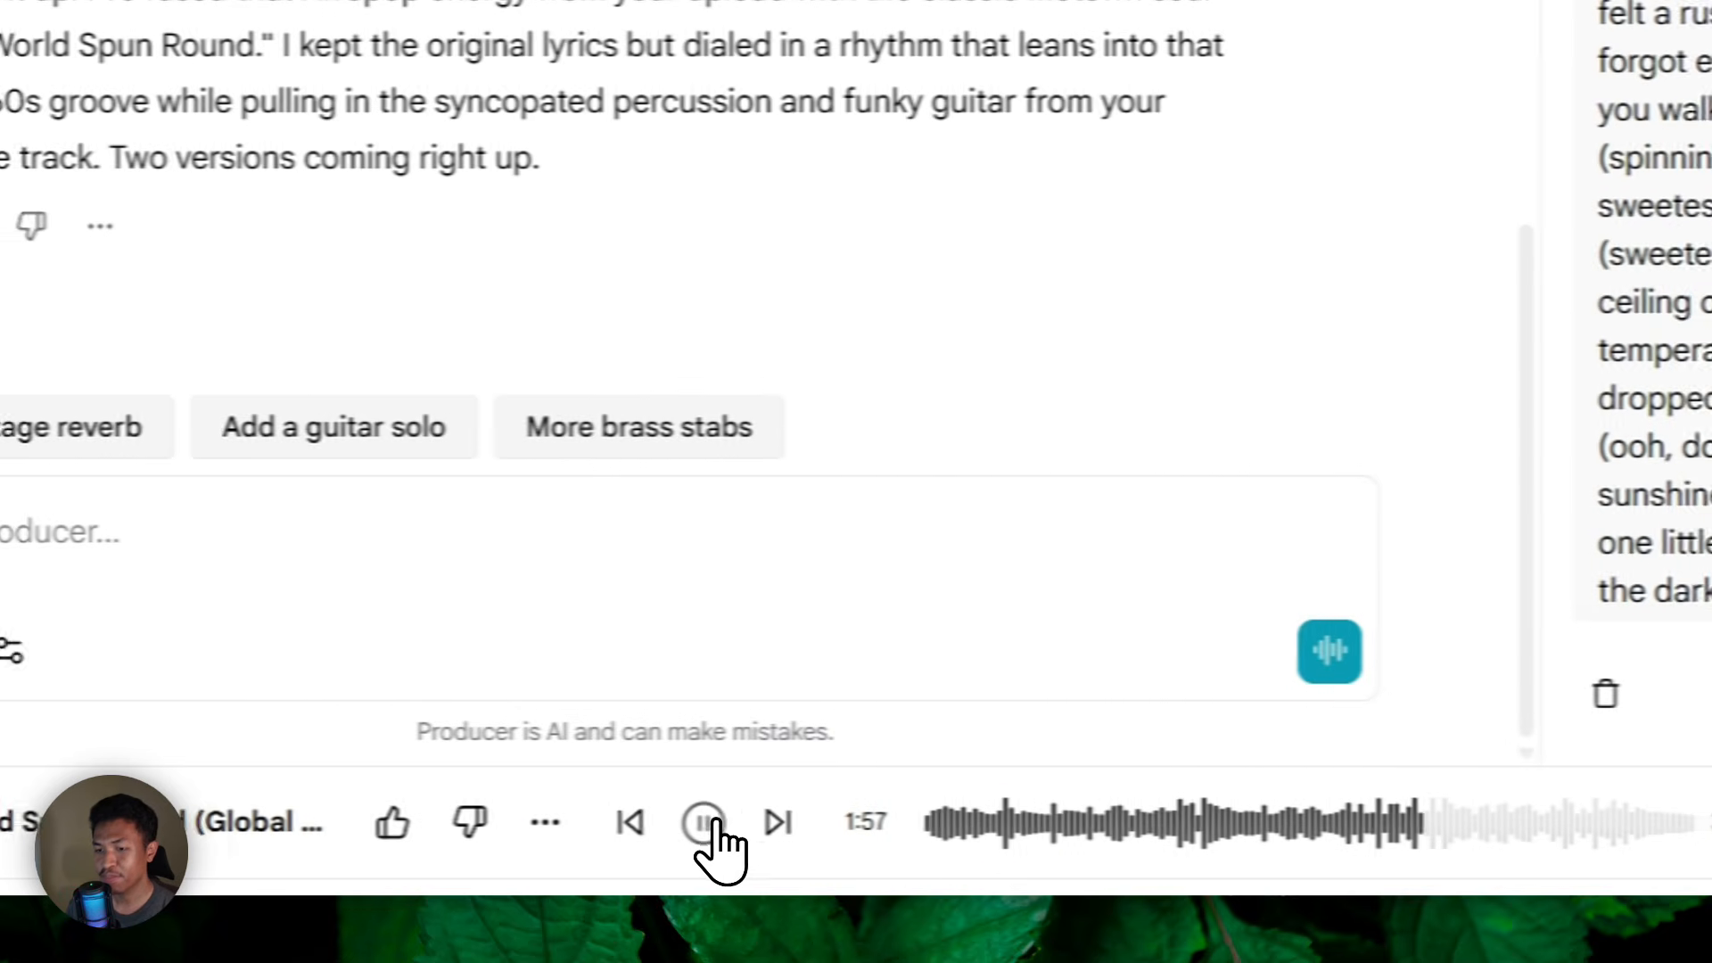
{"action": "left_click", "coordinate": [318, 822]}
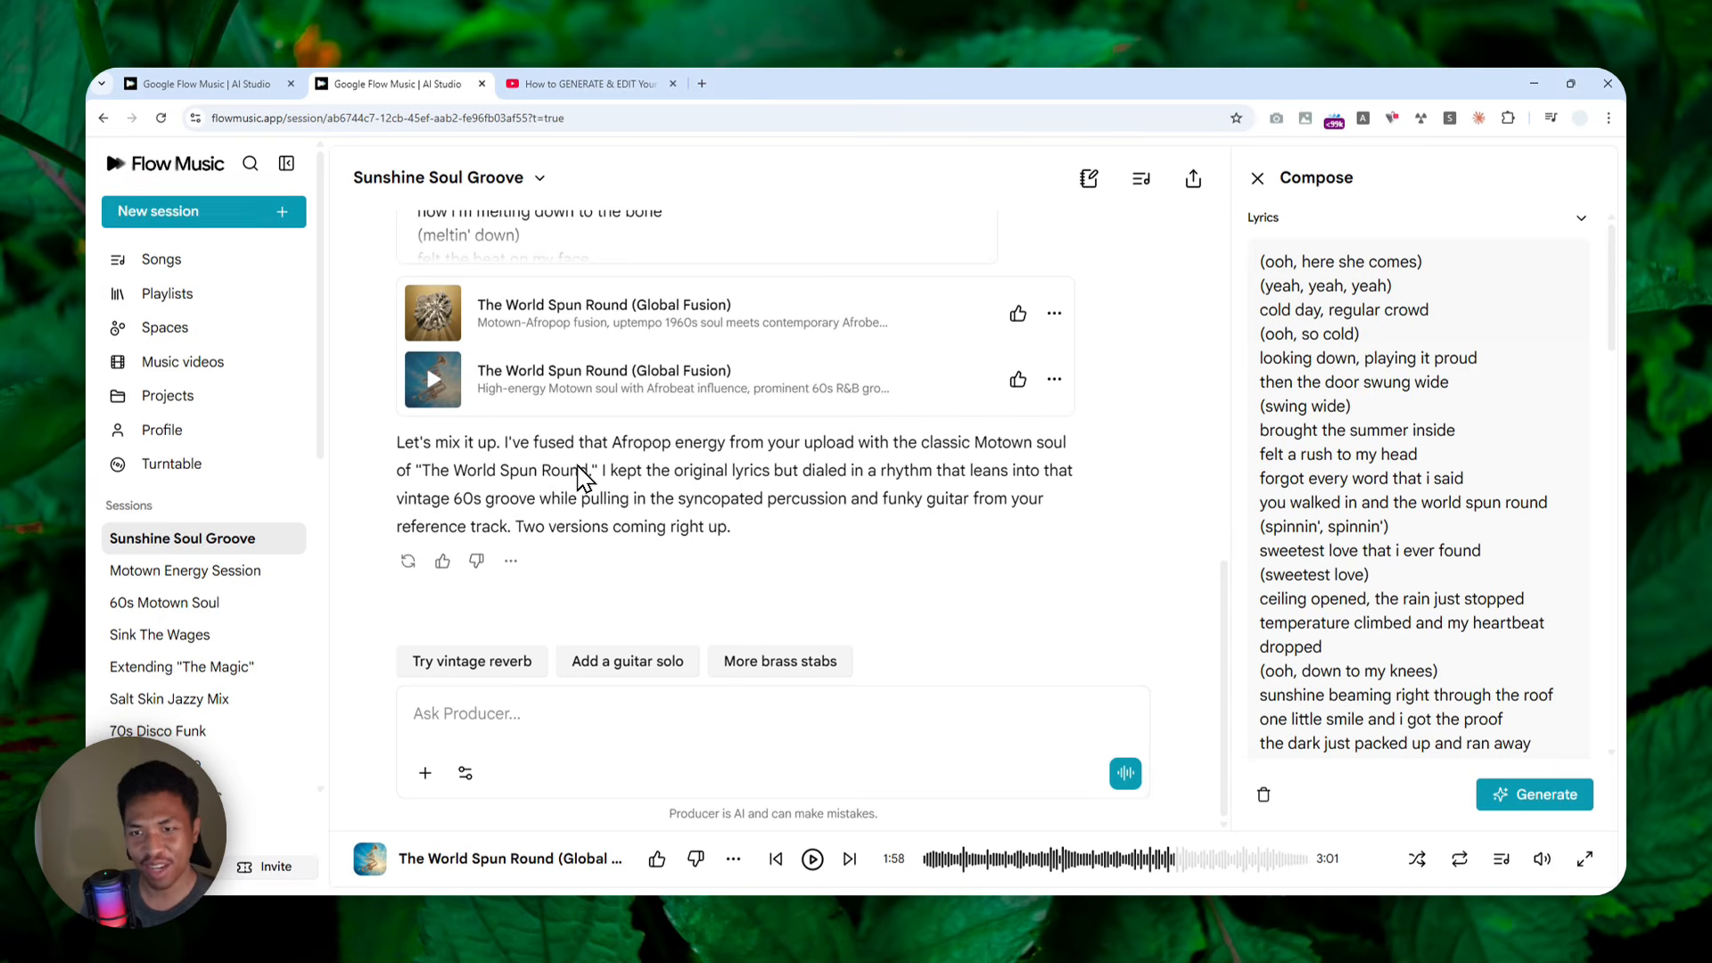
- Review the sent fusion request and its generated lyrics and songs, and open the options of the second Global Fusion version
{"action": "scroll", "coordinate": [745, 585], "scroll_direction": "up", "scroll_amount": 5}
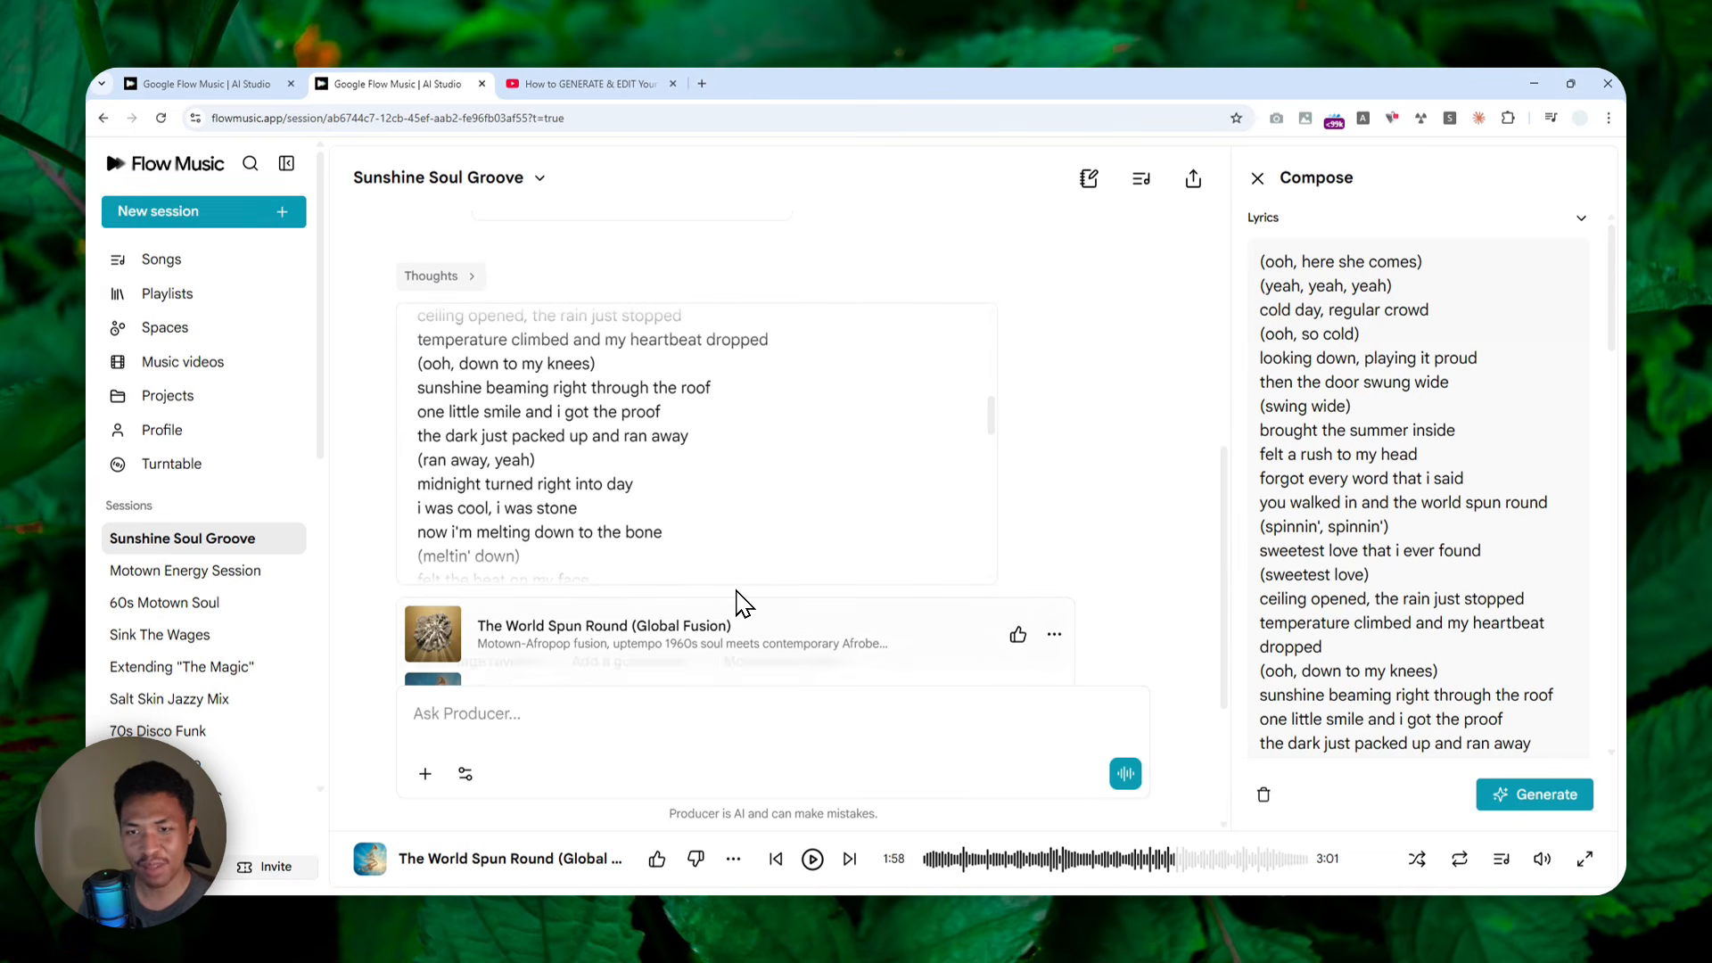
{"action": "scroll", "coordinate": [892, 393], "scroll_direction": "up", "scroll_amount": 4}
{"action": "scroll", "coordinate": [661, 336], "scroll_direction": "up", "scroll_amount": 1}
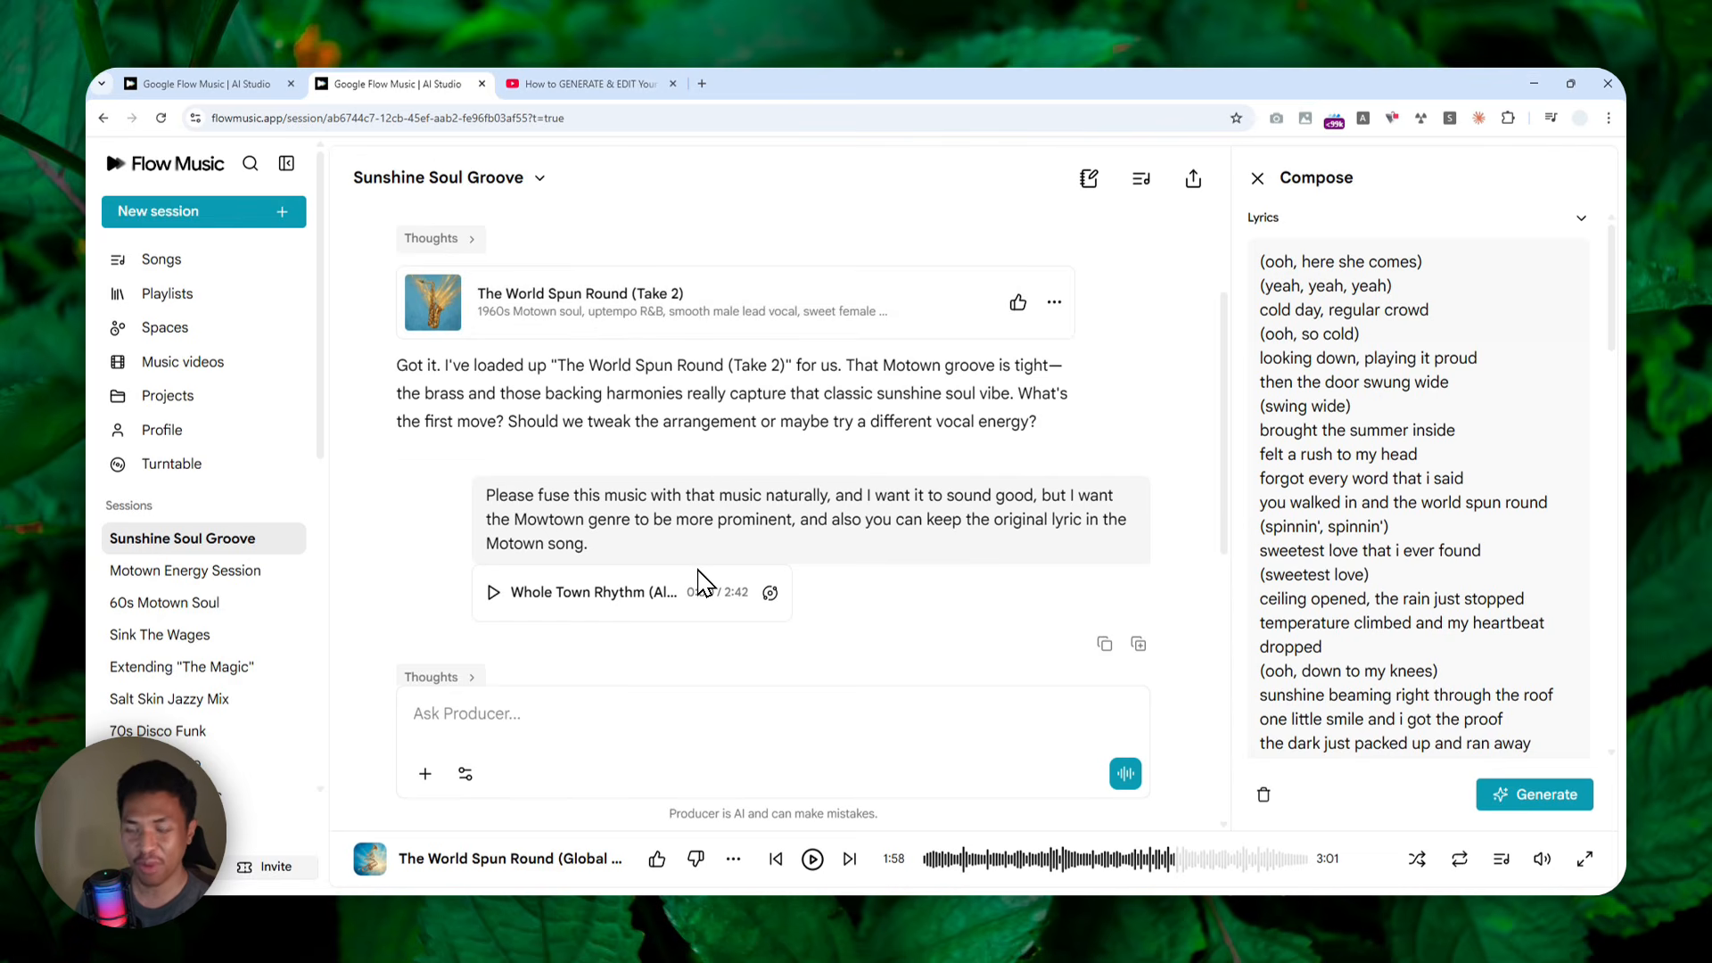
{"action": "scroll", "coordinate": [698, 584], "scroll_direction": "down", "scroll_amount": 10}
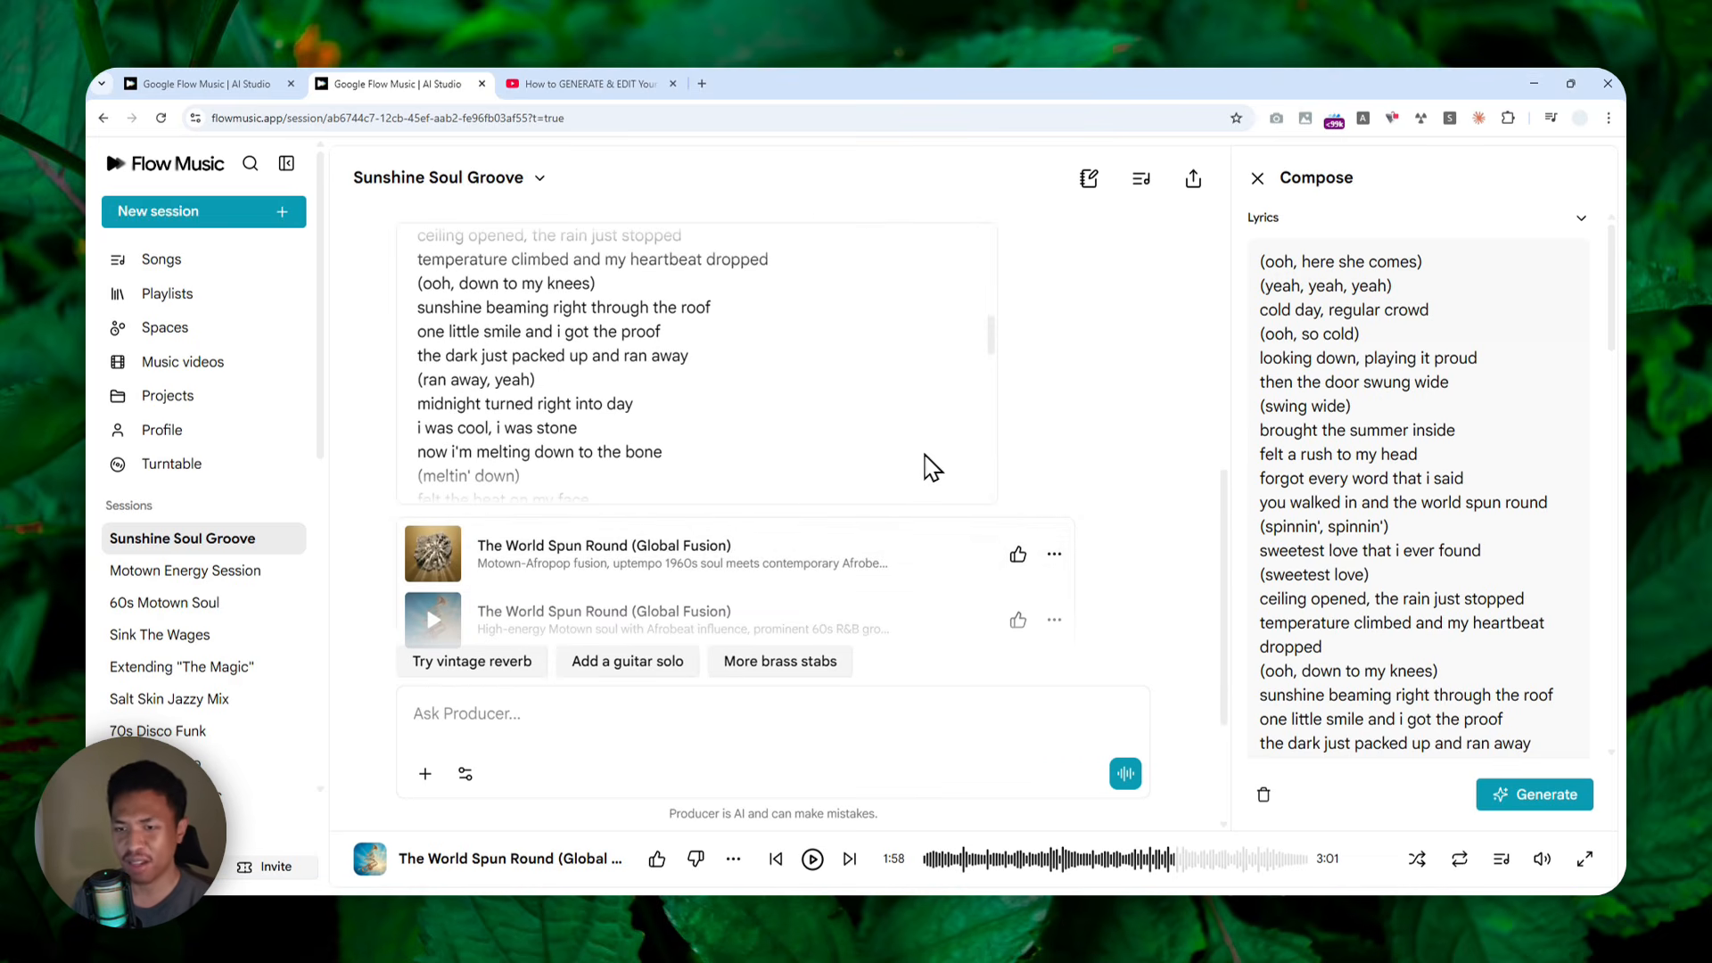
{"action": "scroll", "coordinate": [990, 455], "scroll_direction": "down", "scroll_amount": 5}
{"action": "scroll", "coordinate": [1142, 477], "scroll_direction": "down", "scroll_amount": 3}
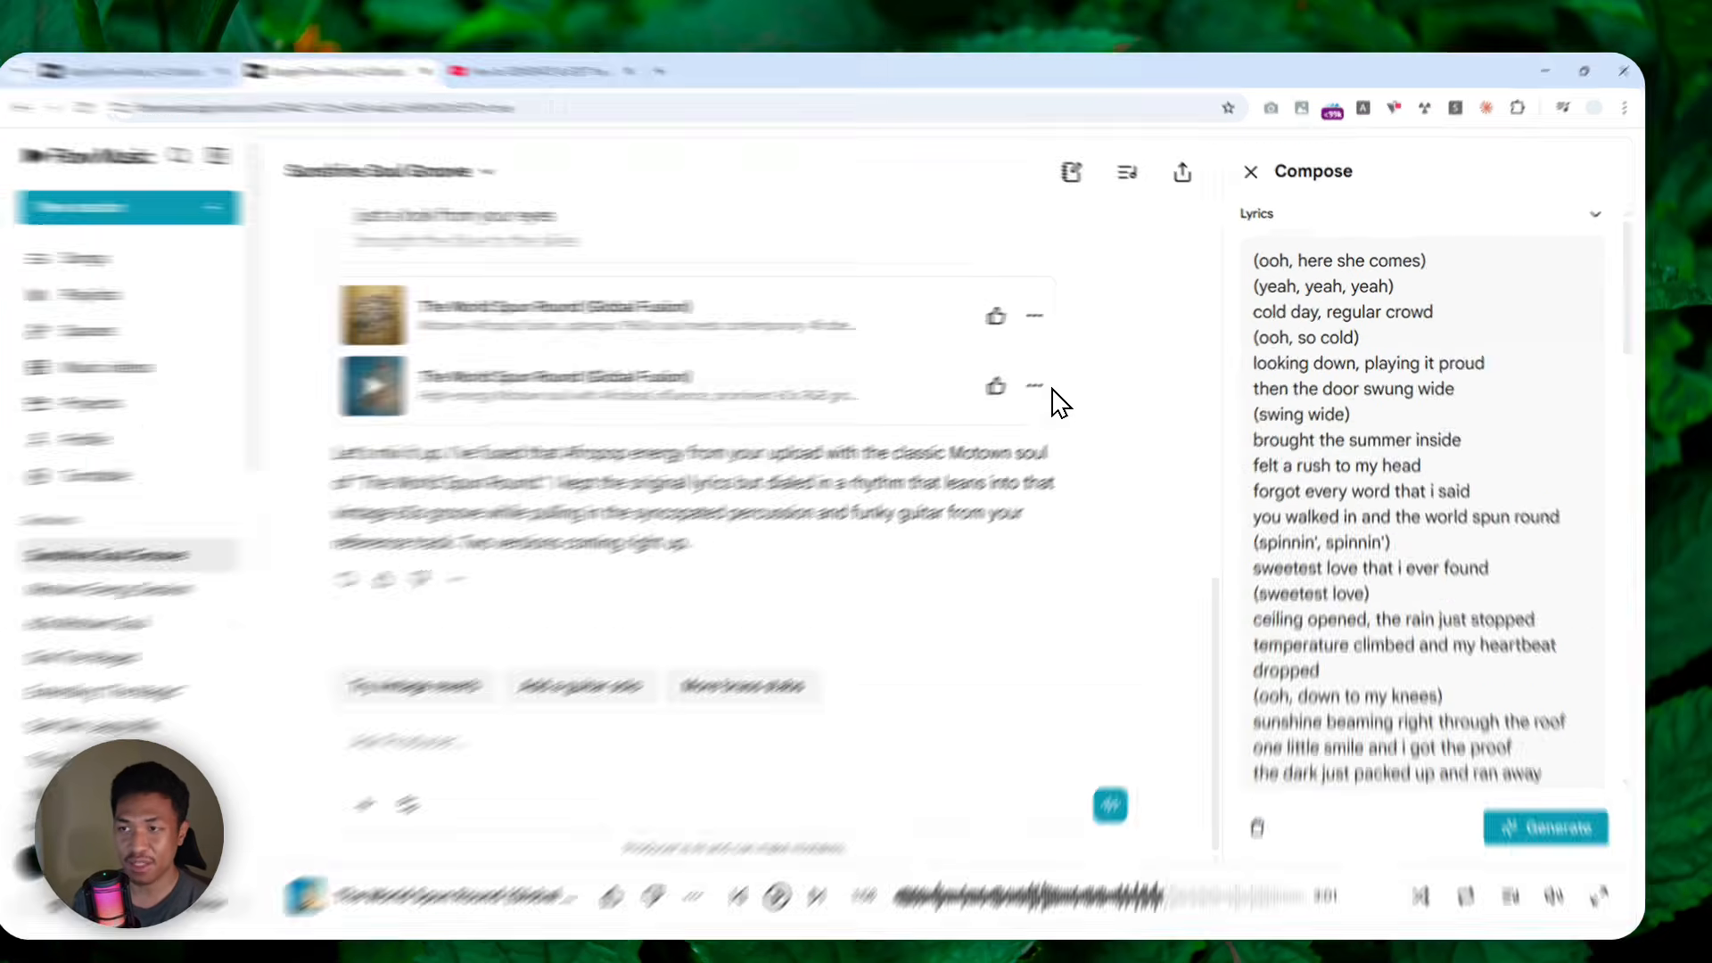
{"action": "left_click", "coordinate": [1054, 379]}
{"action": "mouse_move", "coordinate": [1151, 377]}
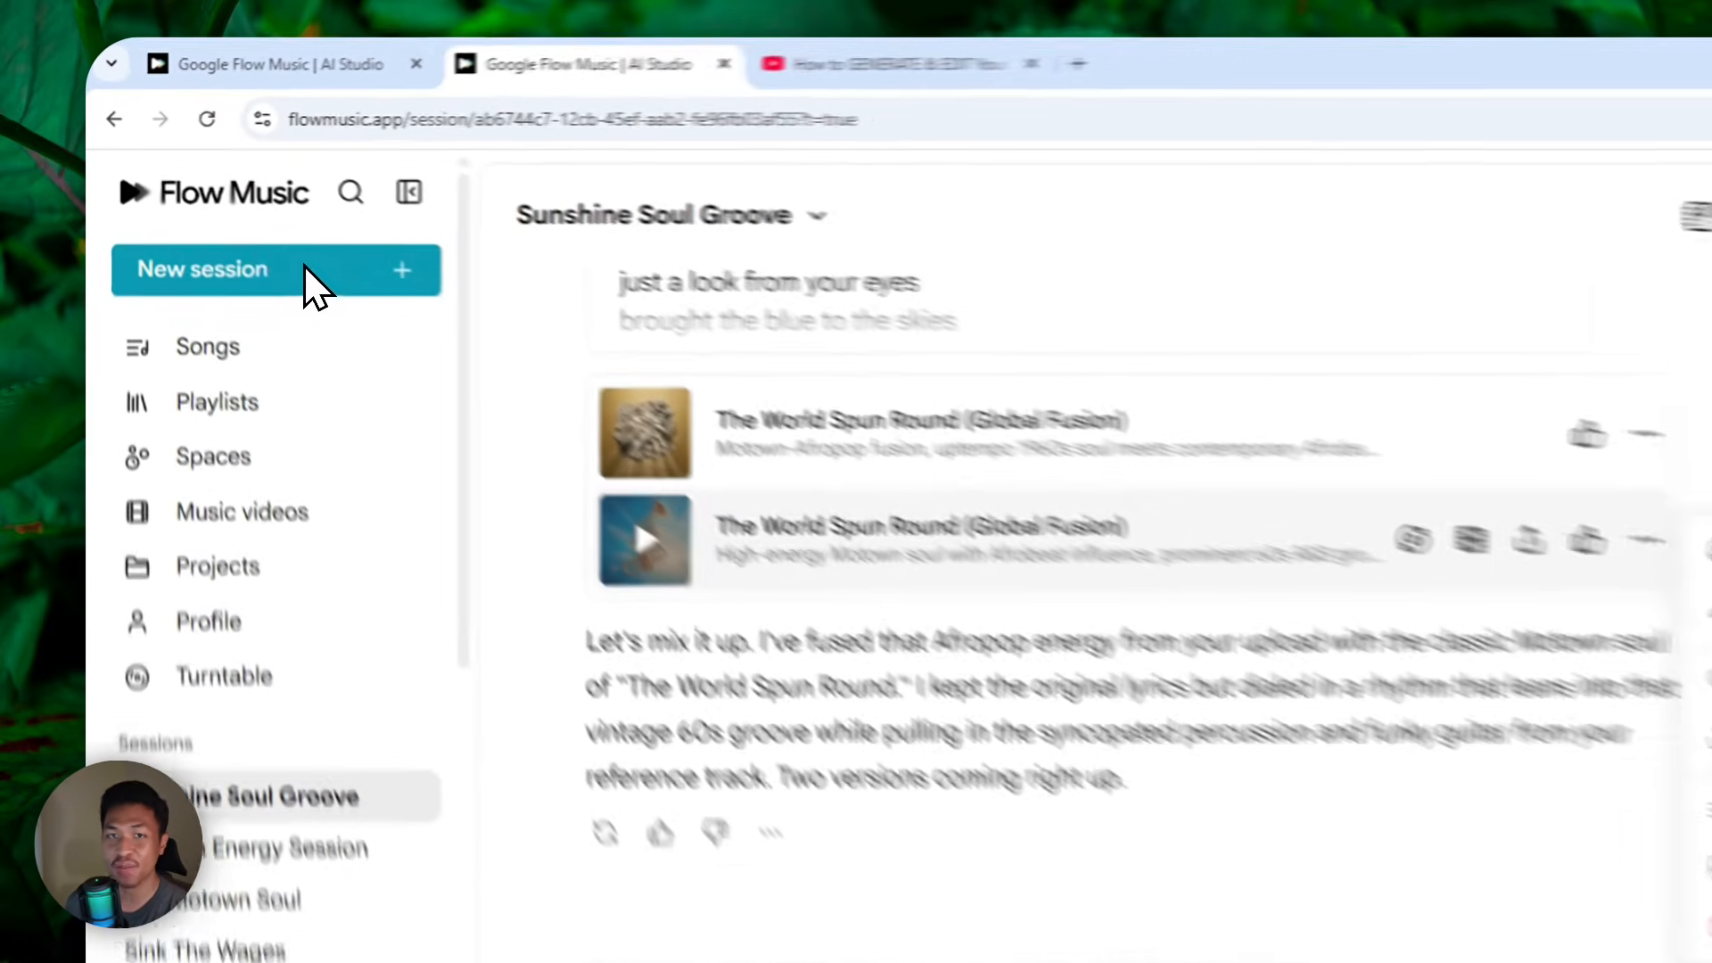
- Start a new empty session
{"action": "left_click", "coordinate": [219, 212]}
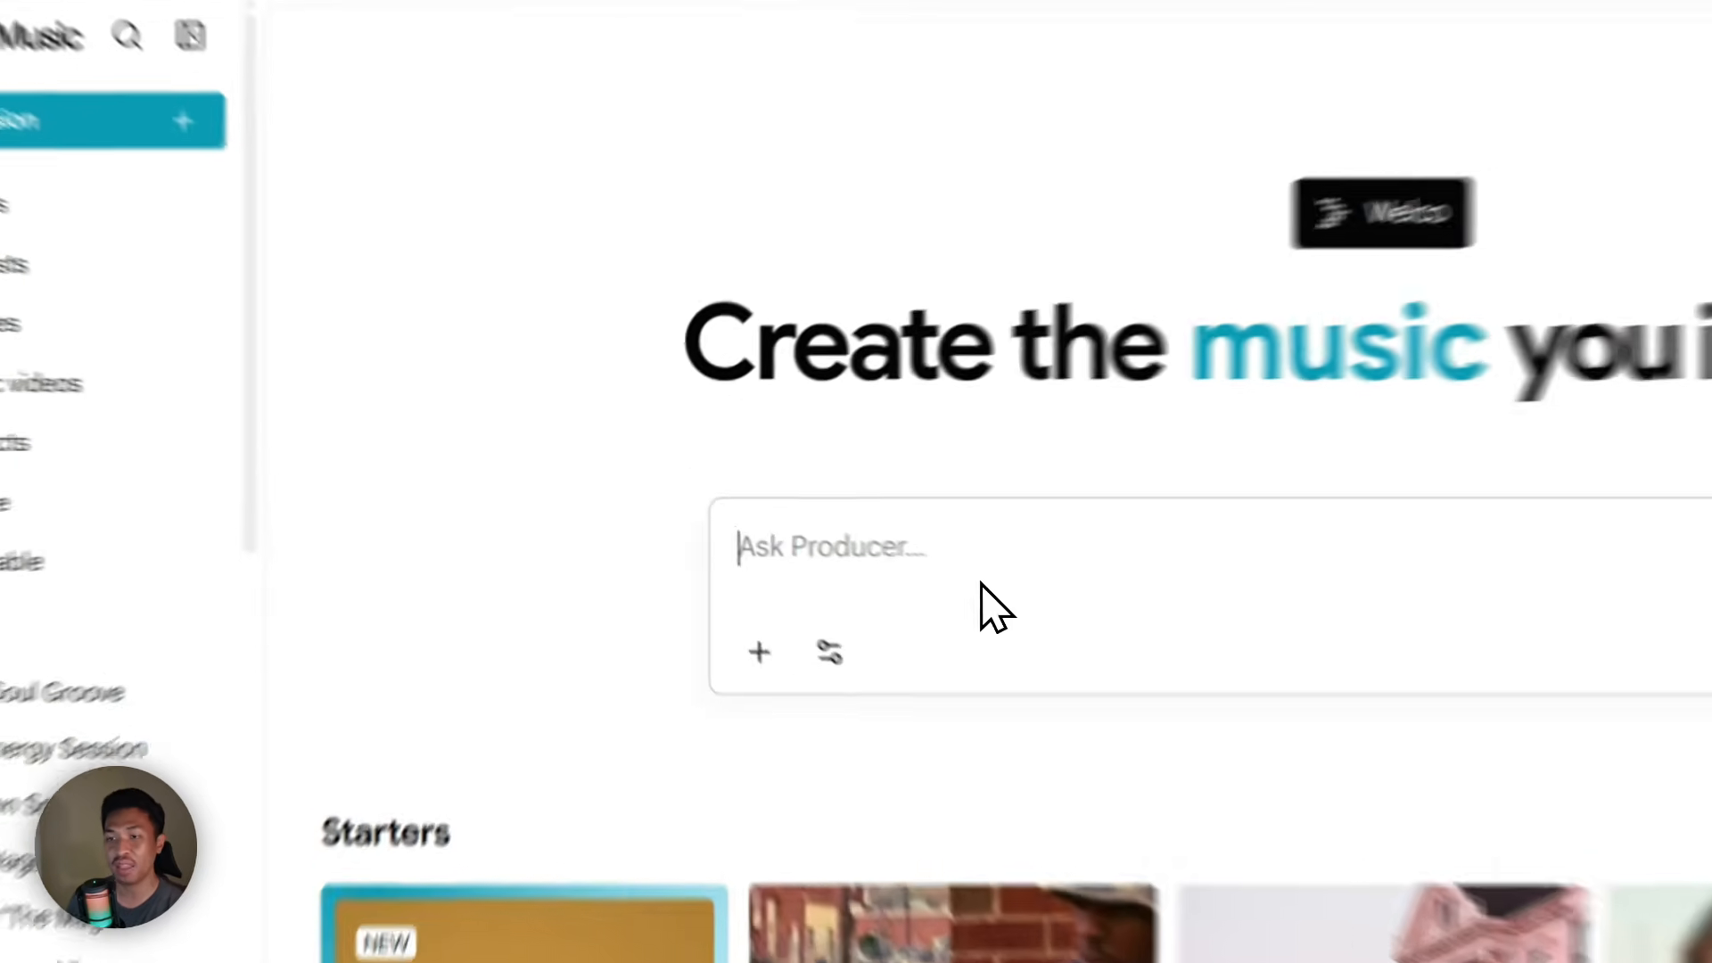